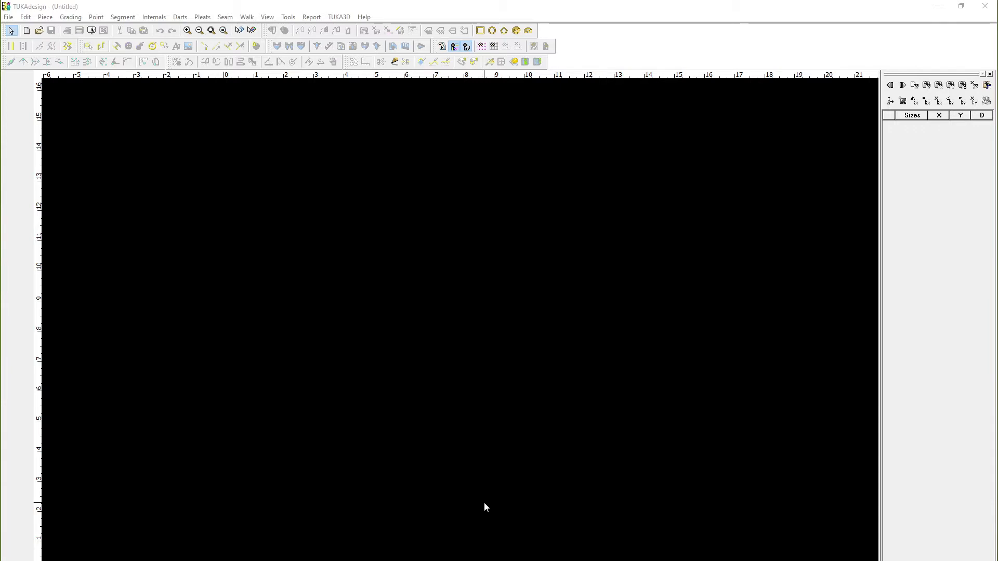
pyautogui.click(13, 20)
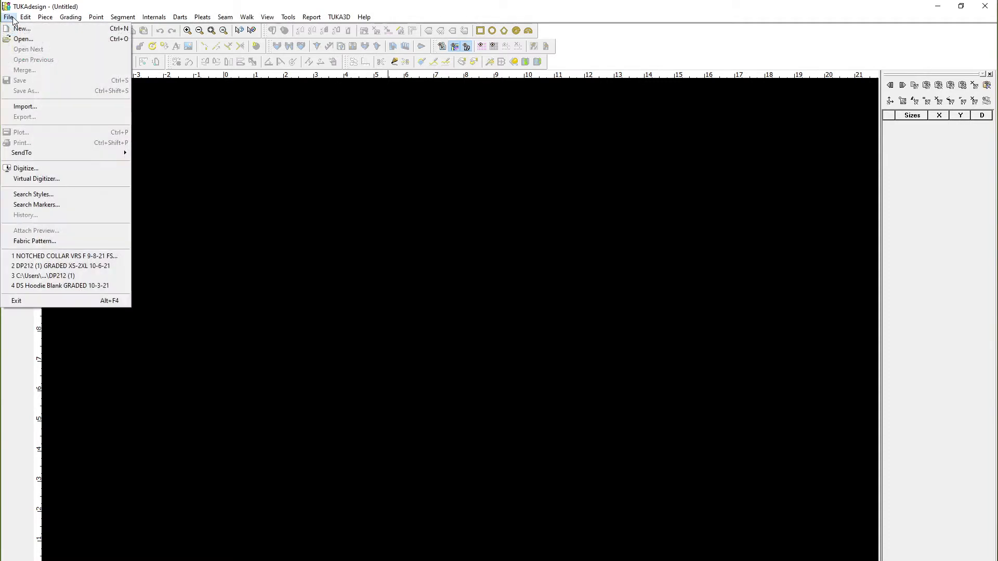
pyautogui.moveTo(45, 16)
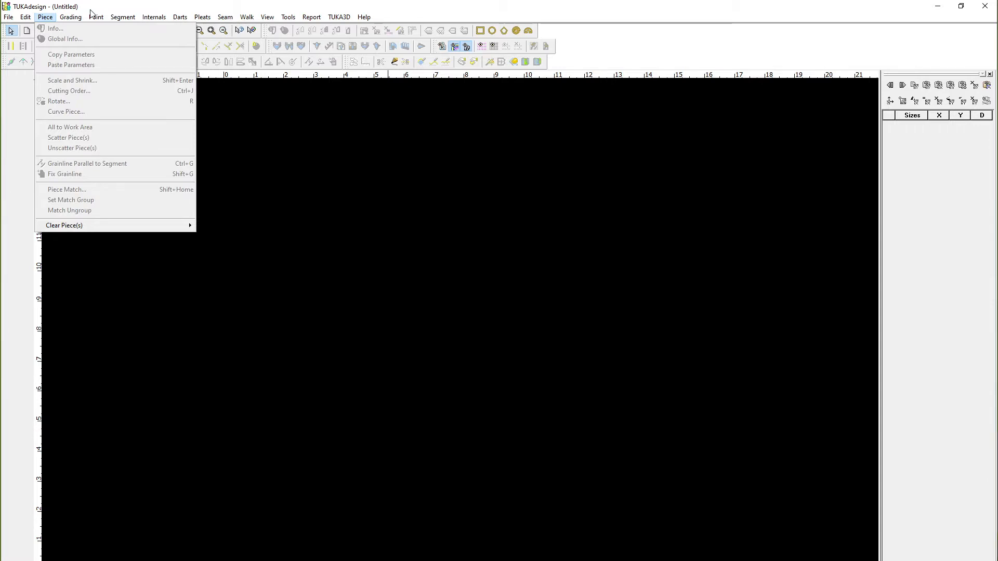
pyautogui.moveTo(95, 17)
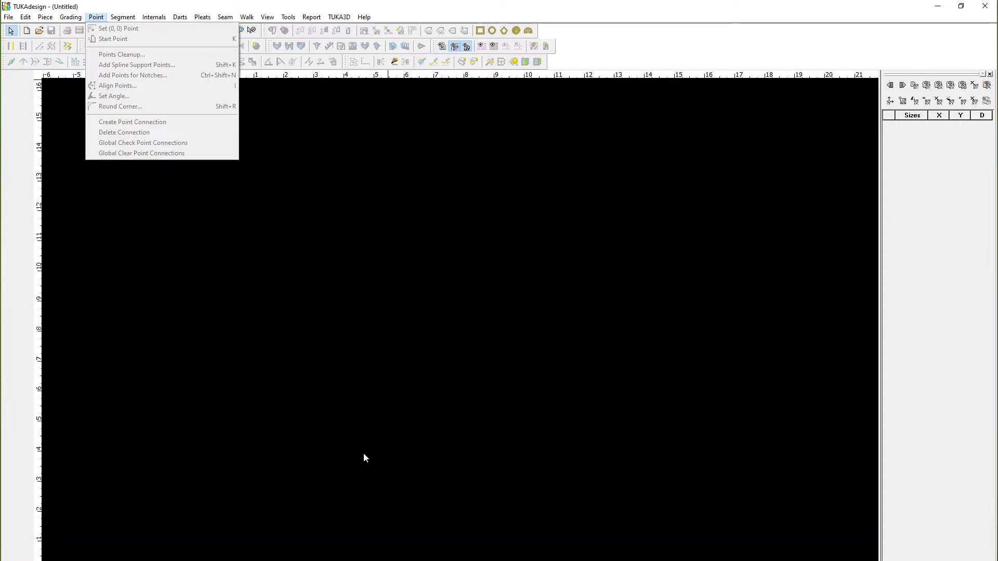
pyautogui.click(375, 354)
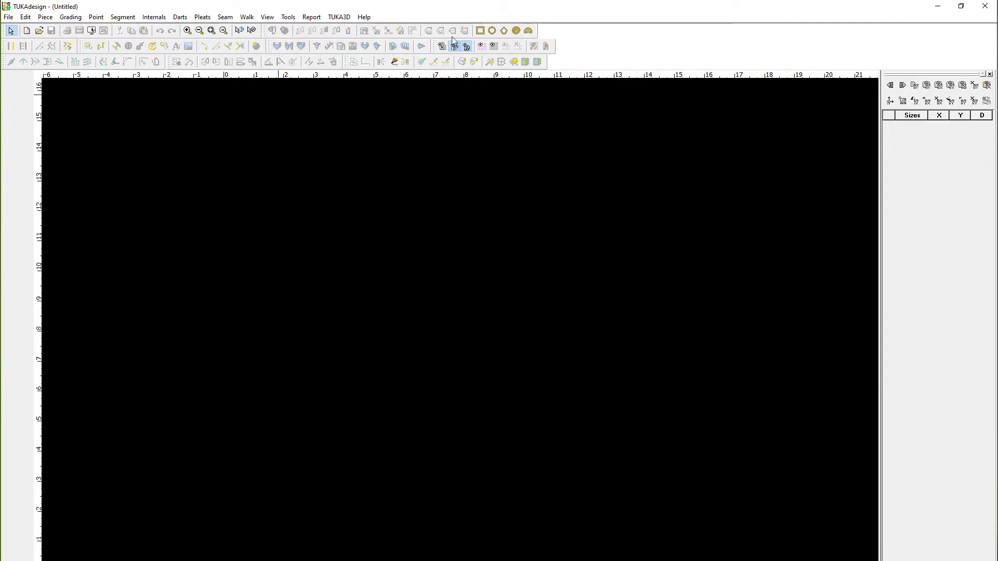
# - Create a rectangular pattern piece named Front with X 23 and Y 9.5
pyautogui.click(481, 30)
pyautogui.moveTo(117, 125); pyautogui.dragTo(197, 177)
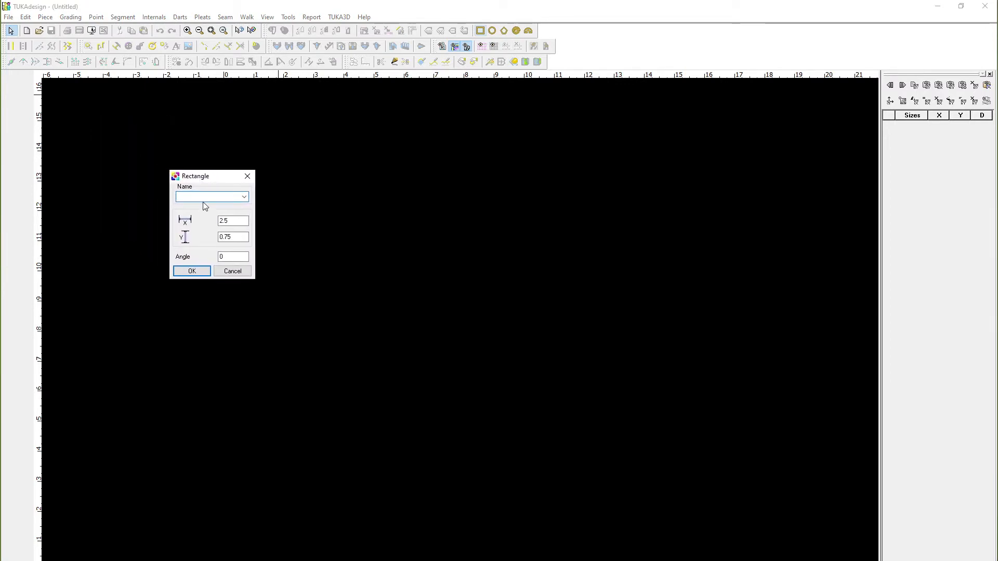
pyautogui.write('Front')
pyautogui.press('Tab')
pyautogui.write('23')
pyautogui.press('Tab')
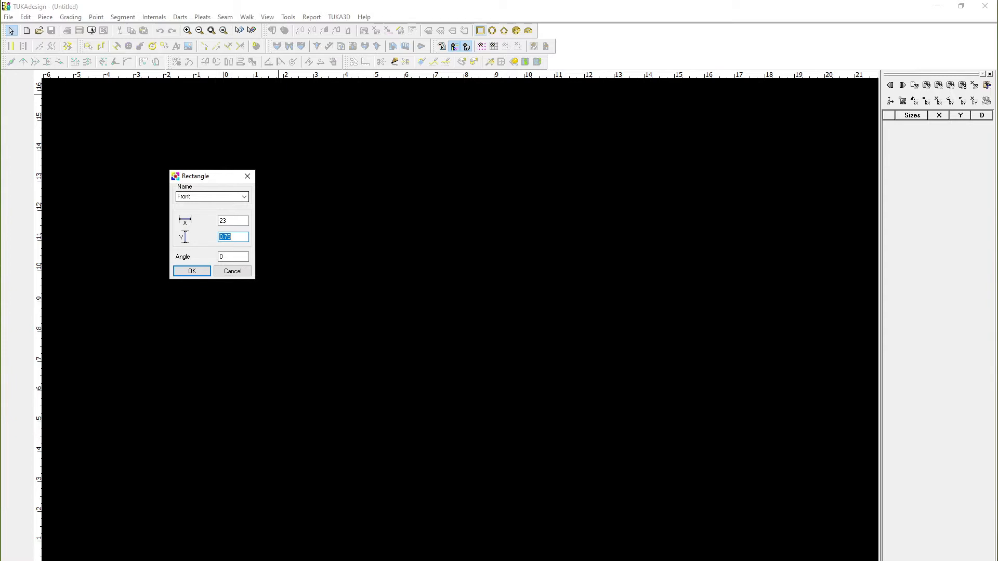
pyautogui.write('8.5')
pyautogui.press('BackSpace')
pyautogui.press('BackSpace')
pyautogui.press('BackSpace')
pyautogui.write('9.5')
pyautogui.click(192, 271)
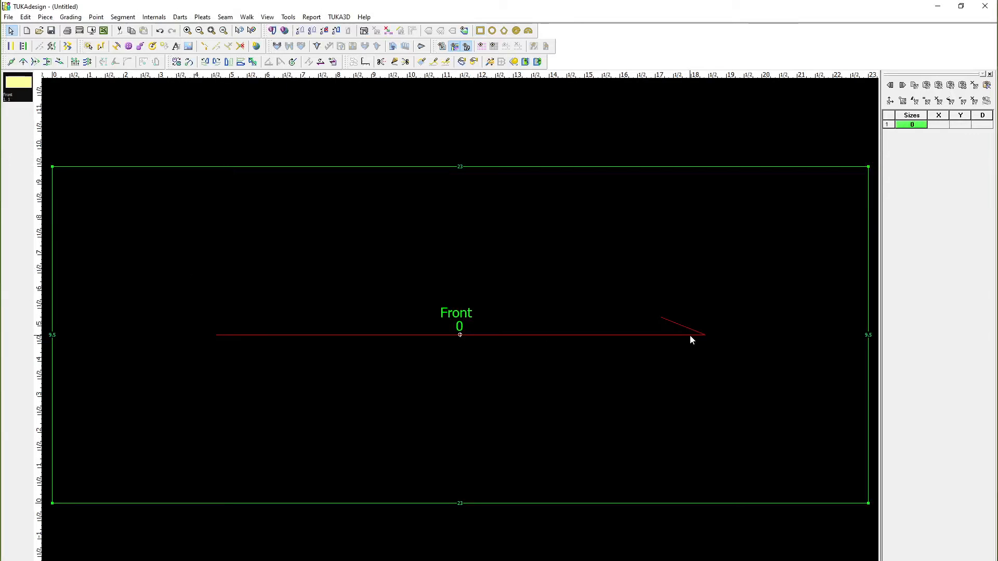
pyautogui.scroll(1, 658, 501)
pyautogui.scroll(-2, 448, 337)
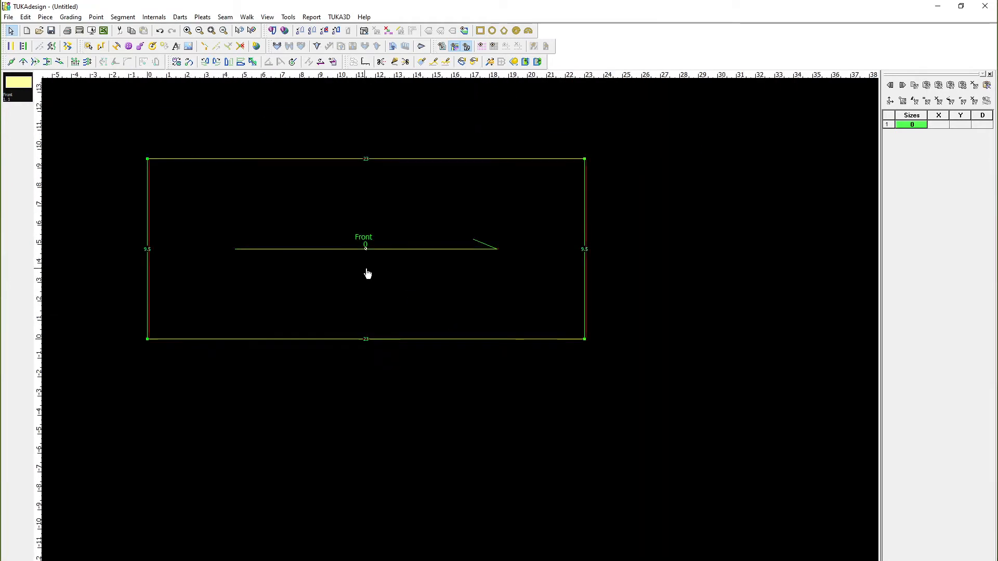
pyautogui.moveTo(367, 274); pyautogui.dragTo(467, 312)
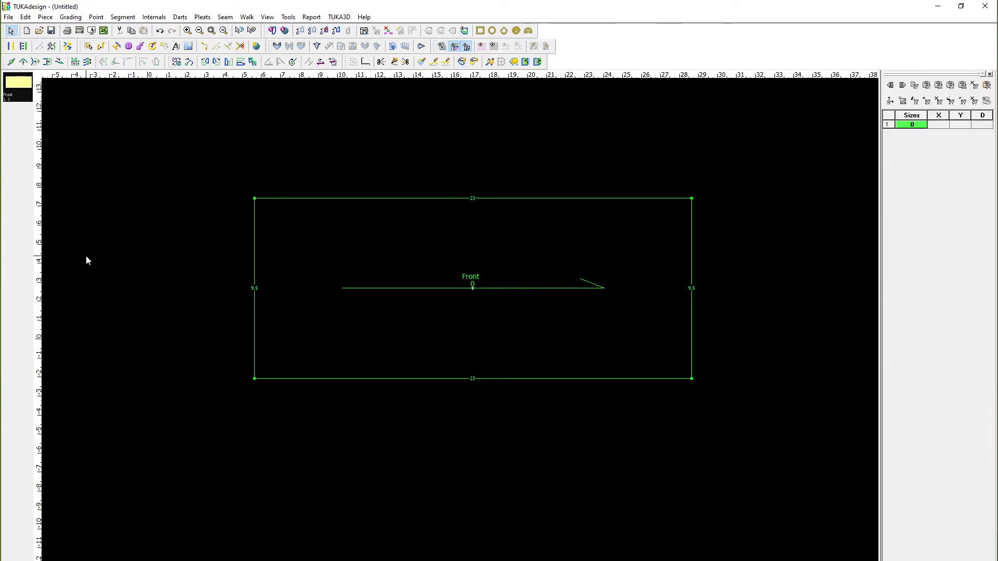
pyautogui.click(51, 31)
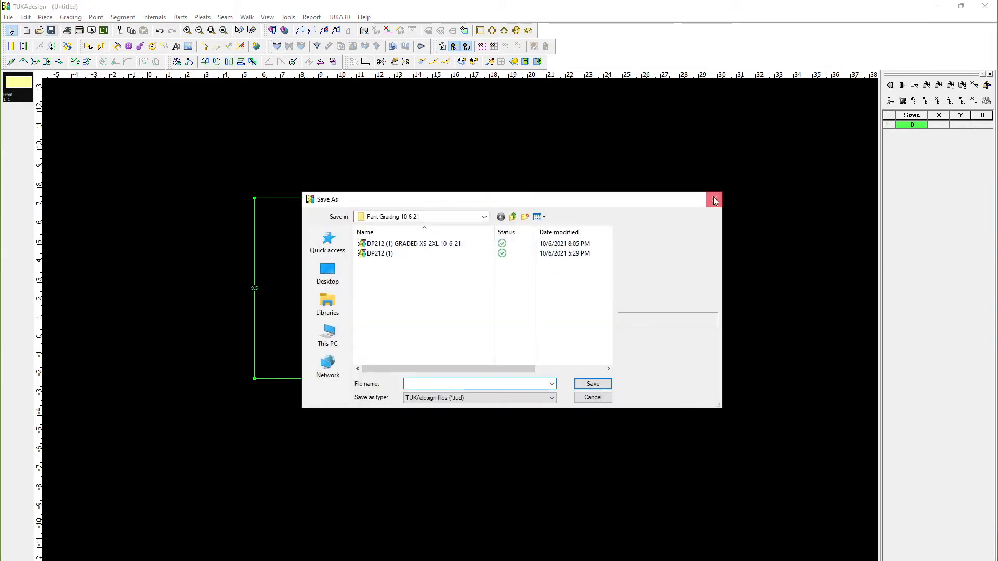
pyautogui.click(714, 199)
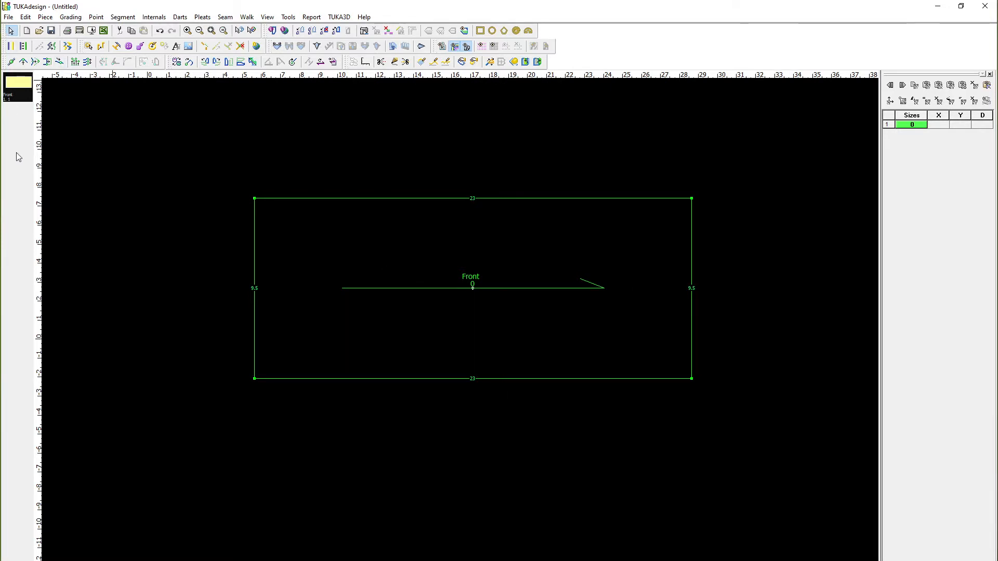
pyautogui.click(34, 62)
pyautogui.hotkey('ctrl', 'z')
pyautogui.hotkey('ctrl', 'z')
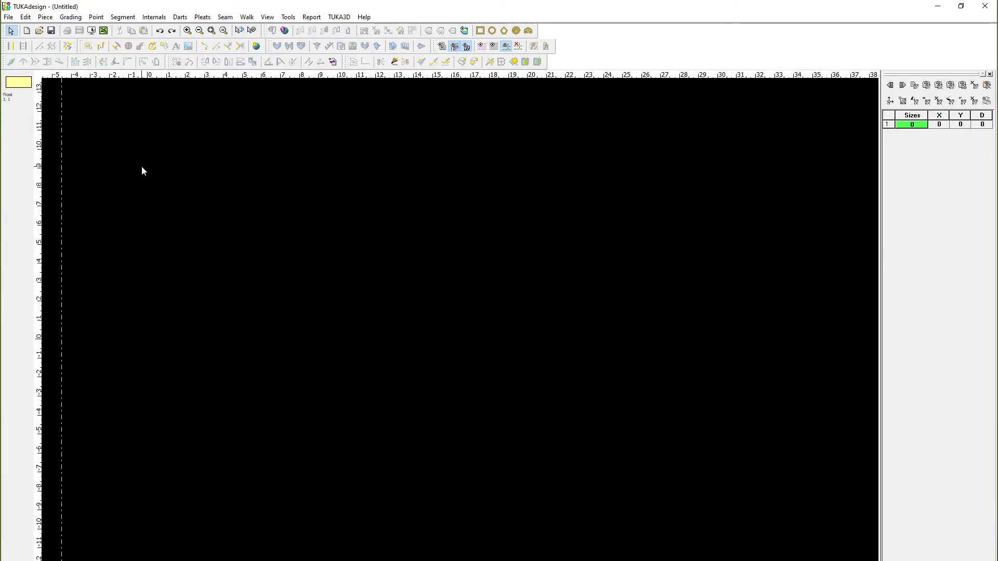
pyautogui.click(24, 80)
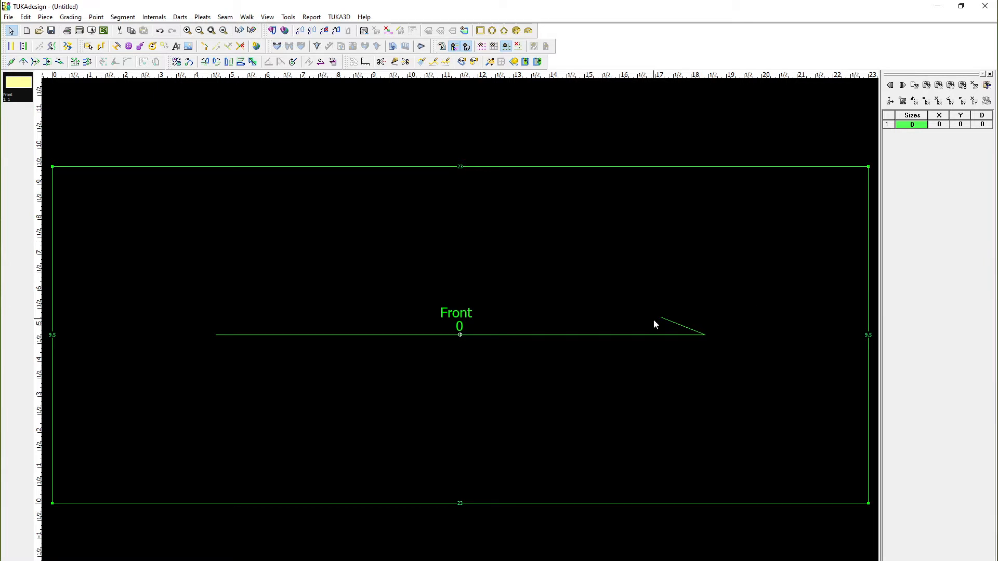
# - Open the piece info of the Front piece and enter YouTube Shirt as its code
pyautogui.doubleClick(552, 293)
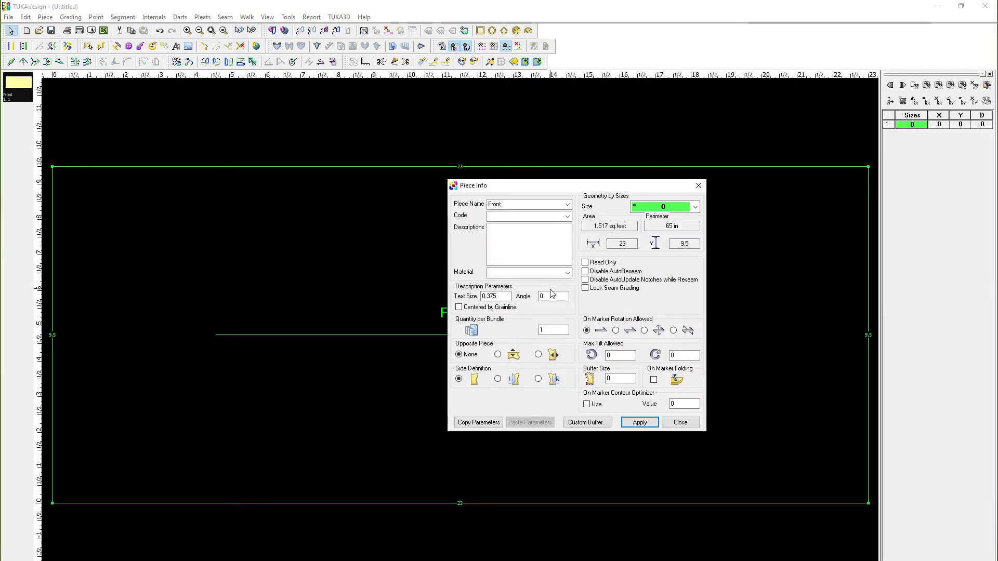
pyautogui.moveTo(559, 185); pyautogui.dragTo(512, 184)
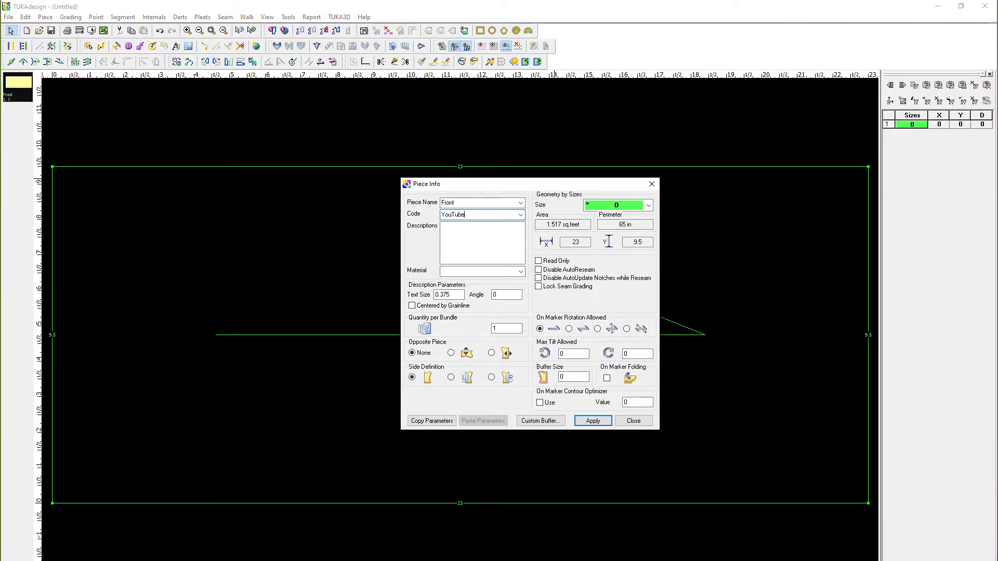
pyautogui.write('S')
pyautogui.press('BackSpace')
pyautogui.press('BackSpace')
pyautogui.press('BackSpace')
pyautogui.press('BackSpace')
pyautogui.press('Tab')
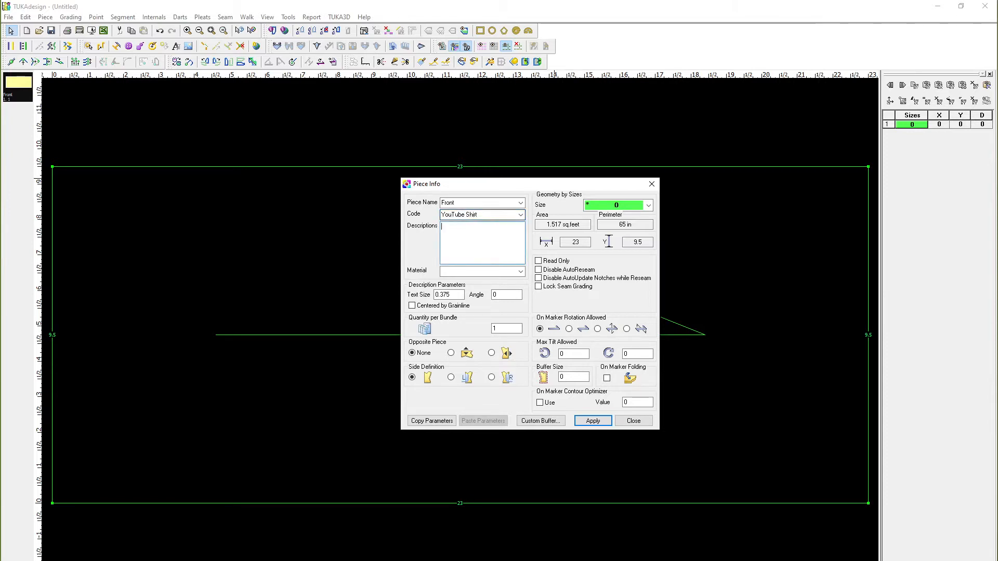
# - Enter the description Cut 1 and the material Self for the Front piece
pyautogui.write('Cut 2')
pyautogui.press('Tab')
pyautogui.hotkey('shift', 'Tab')
pyautogui.write('Cut 1')
pyautogui.press('Tab')
pyautogui.write('Se')
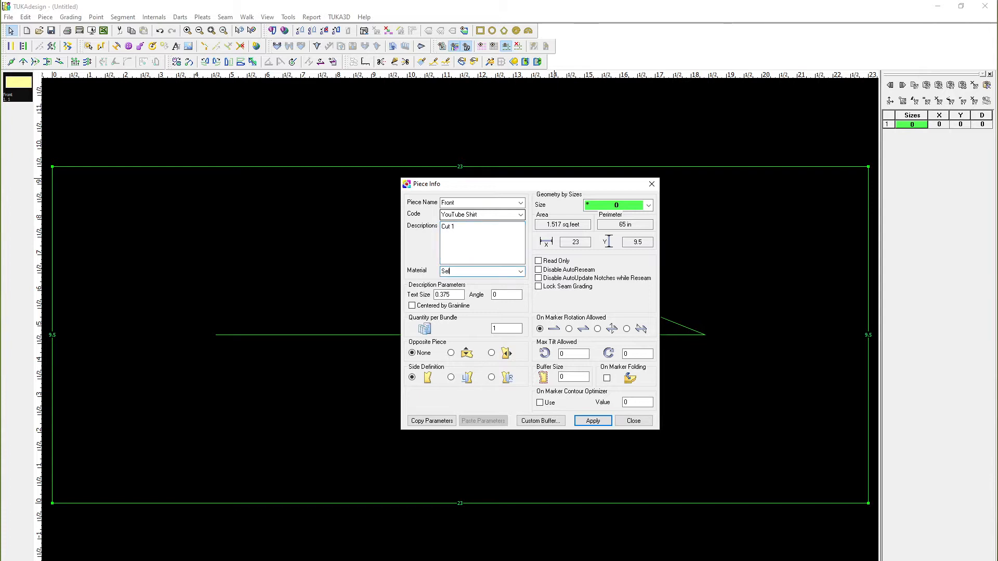
pyautogui.write('lf')
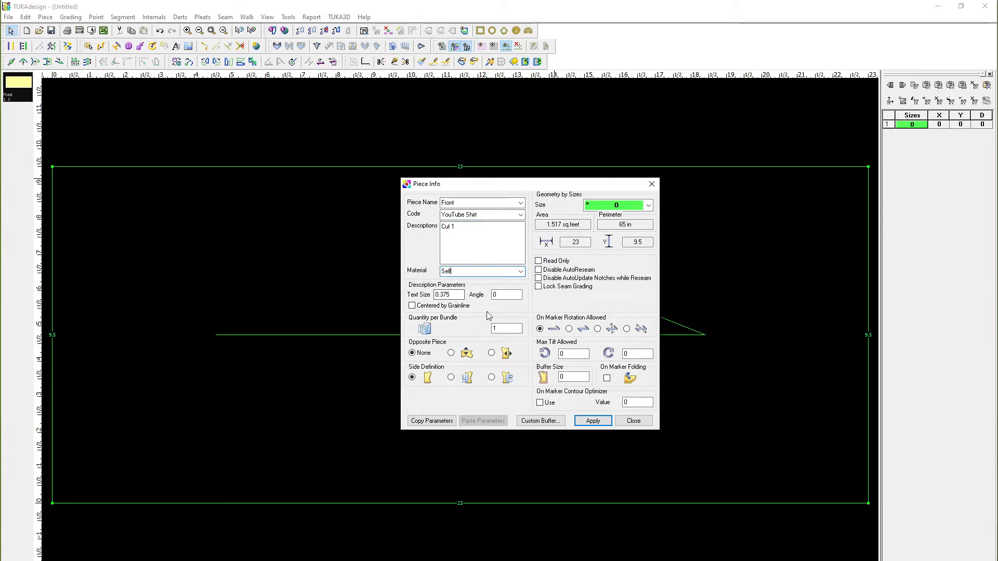
# - Keep the opposite piece setting at None and apply the piece info to the Front piece
pyautogui.click(451, 354)
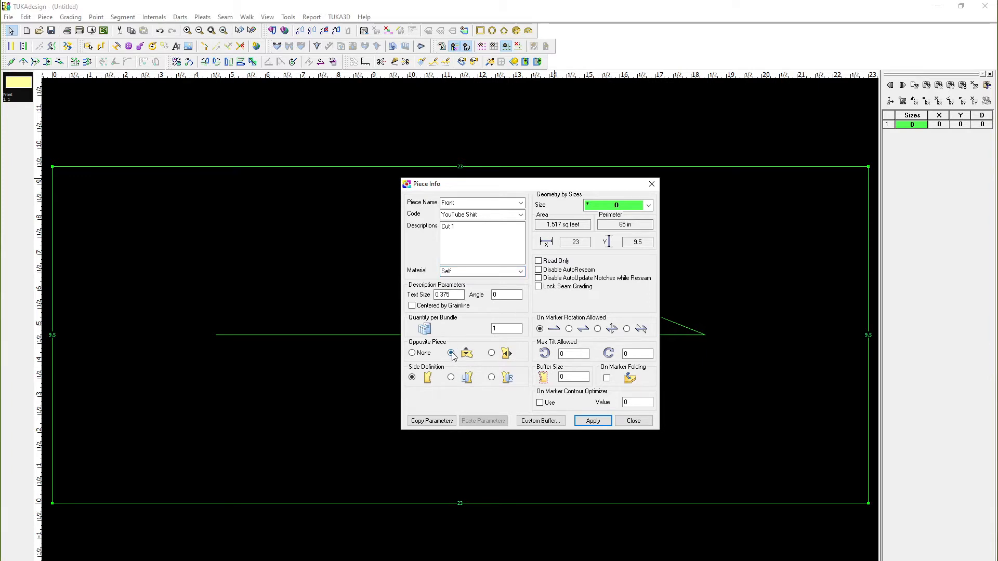
pyautogui.click(415, 356)
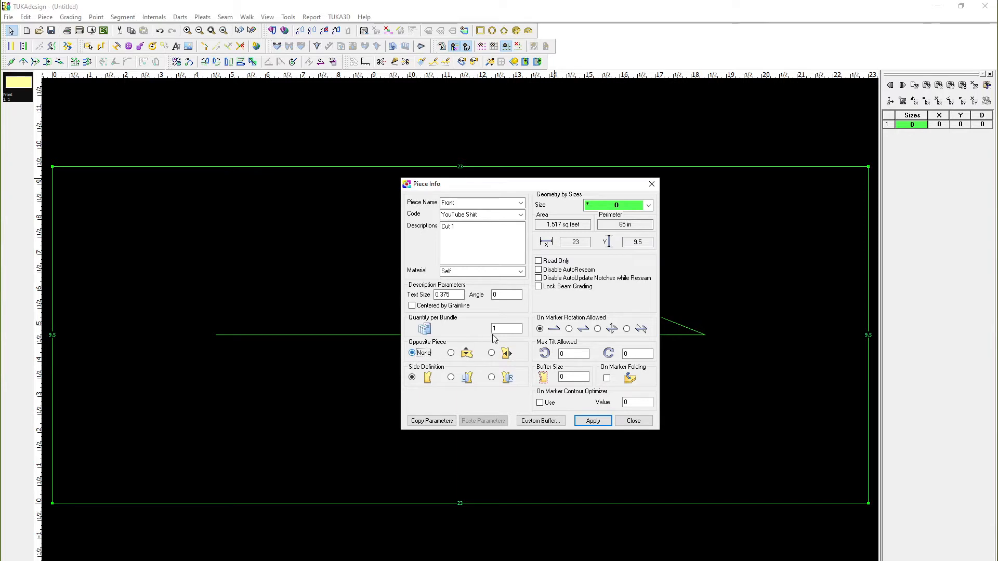
pyautogui.click(645, 207)
pyautogui.click(645, 207)
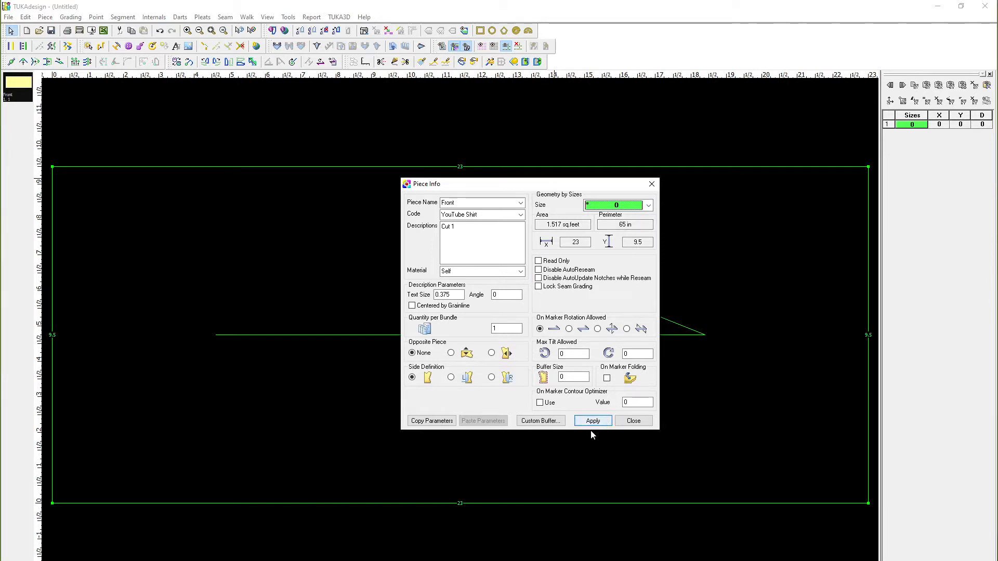
pyautogui.click(606, 423)
pyautogui.click(634, 422)
pyautogui.scroll(3, 456, 330)
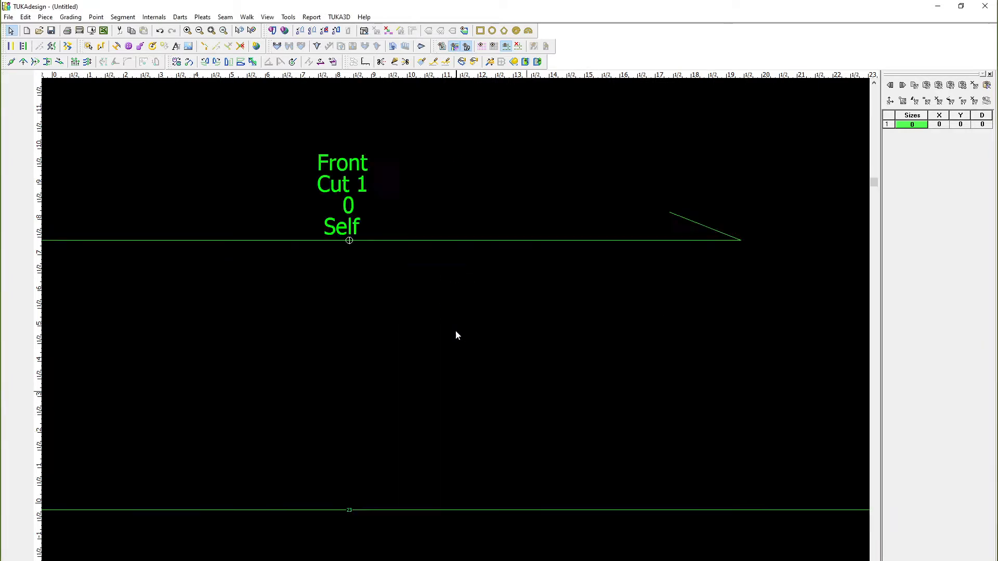
pyautogui.scroll(-6, 458, 334)
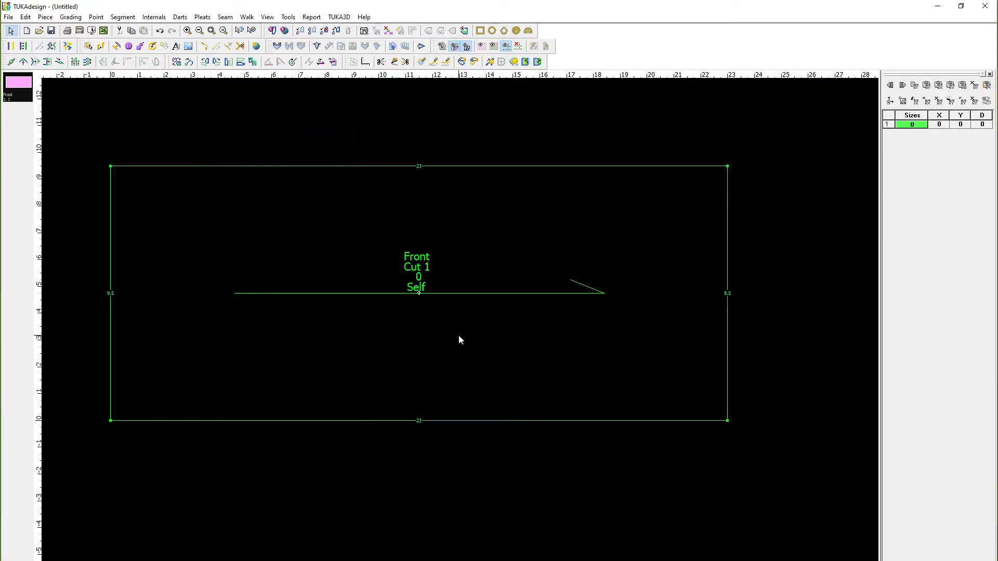
pyautogui.click(423, 63)
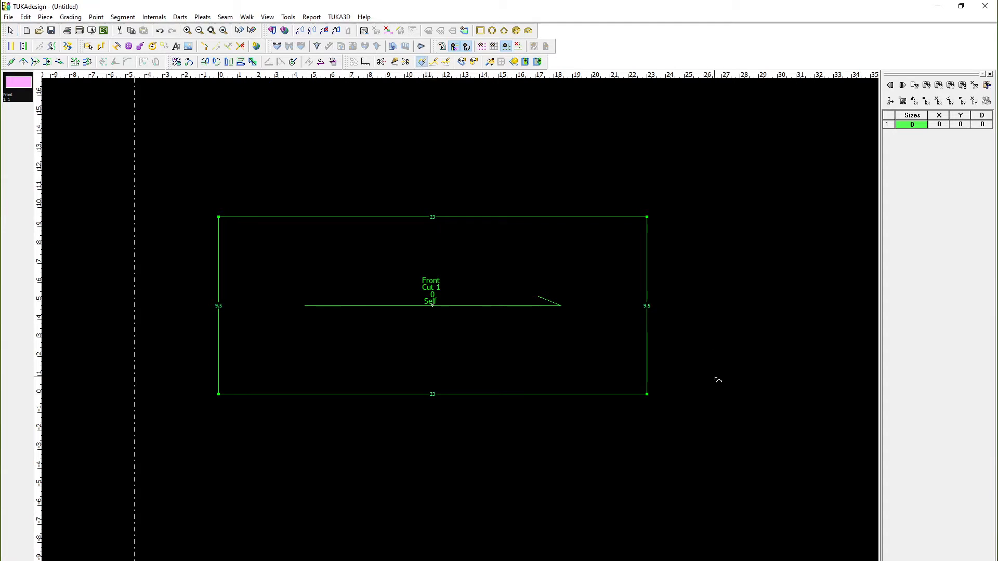
pyautogui.click(648, 352)
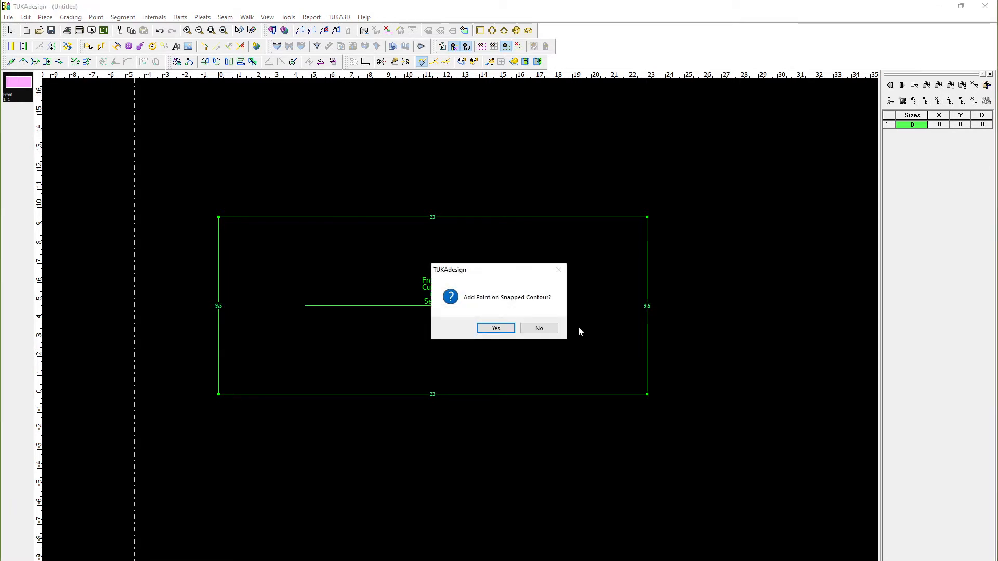
pyautogui.click(539, 329)
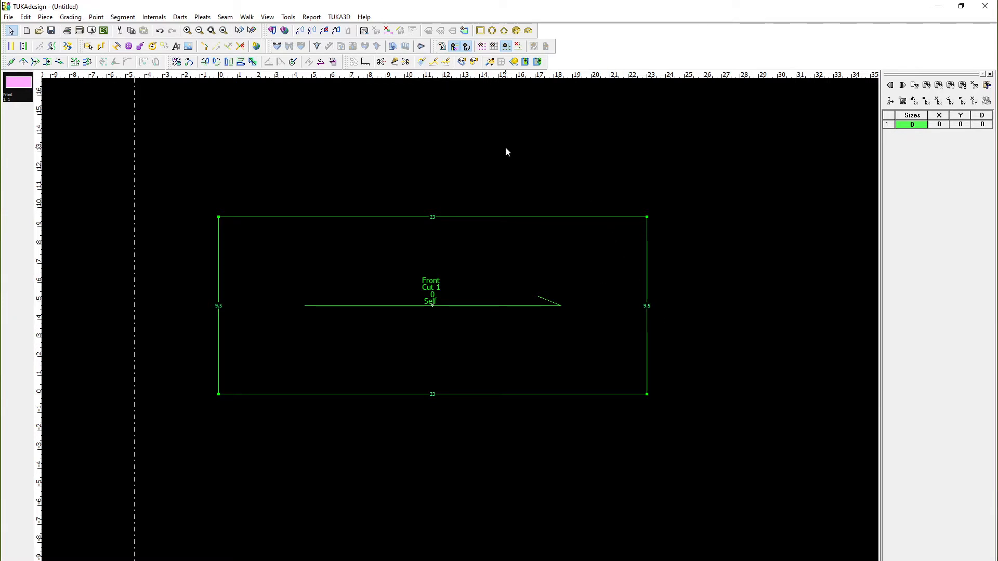
# - Draw an arc about 6.12 in long across the Front piece's lower-right corner, adding points on both edges, and undo it
pyautogui.click(421, 62)
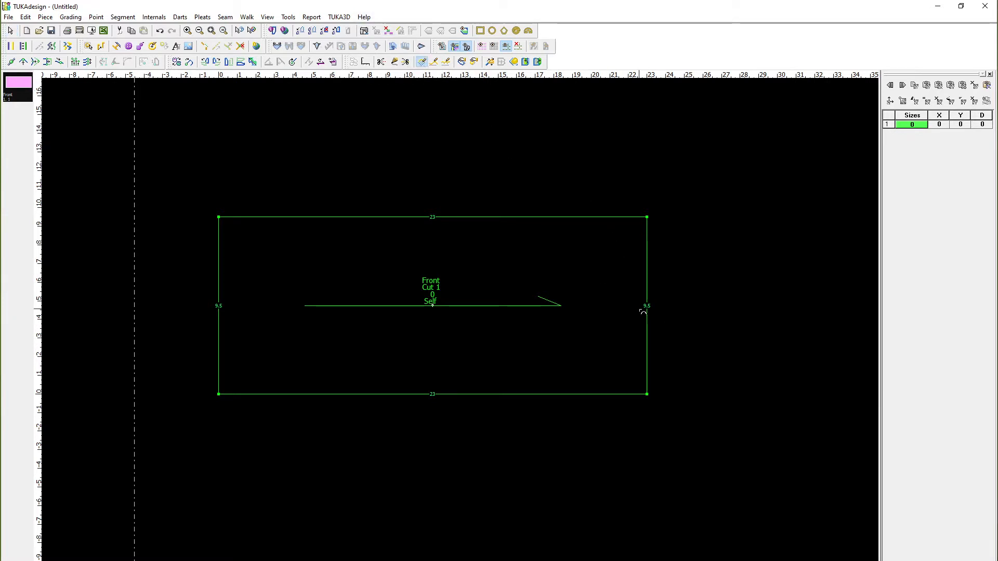
pyautogui.click(648, 338)
pyautogui.click(503, 330)
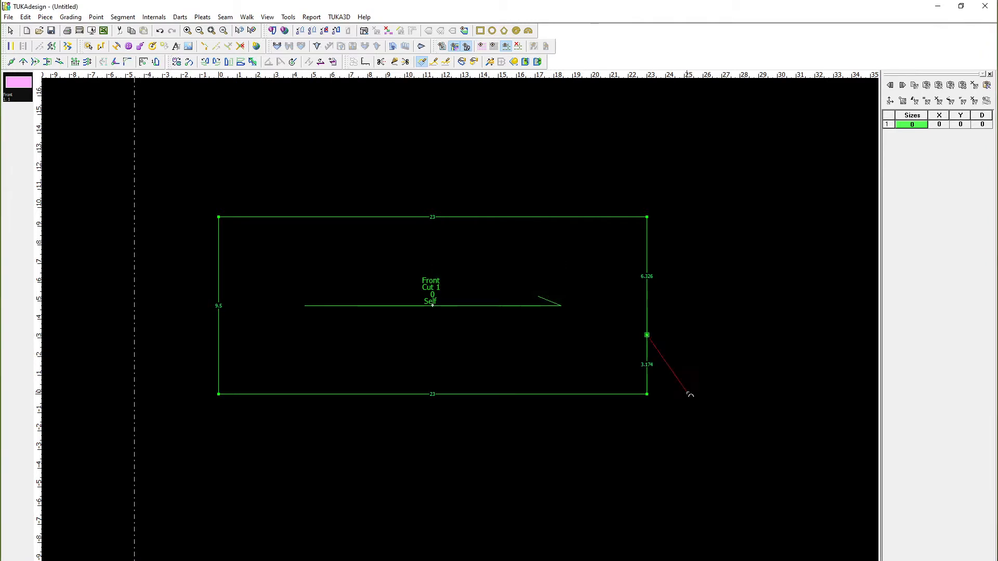
pyautogui.click(574, 393)
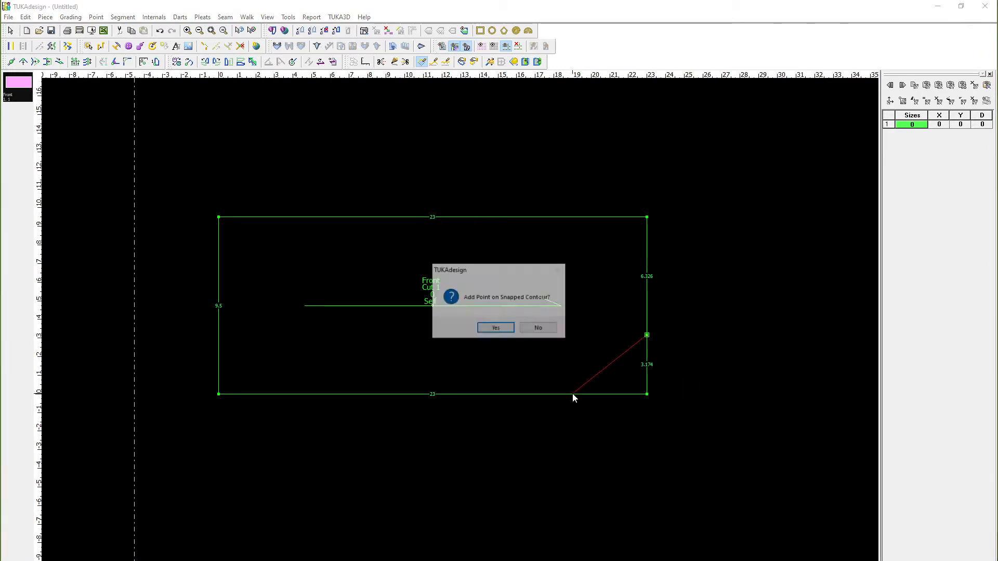
pyautogui.click(493, 332)
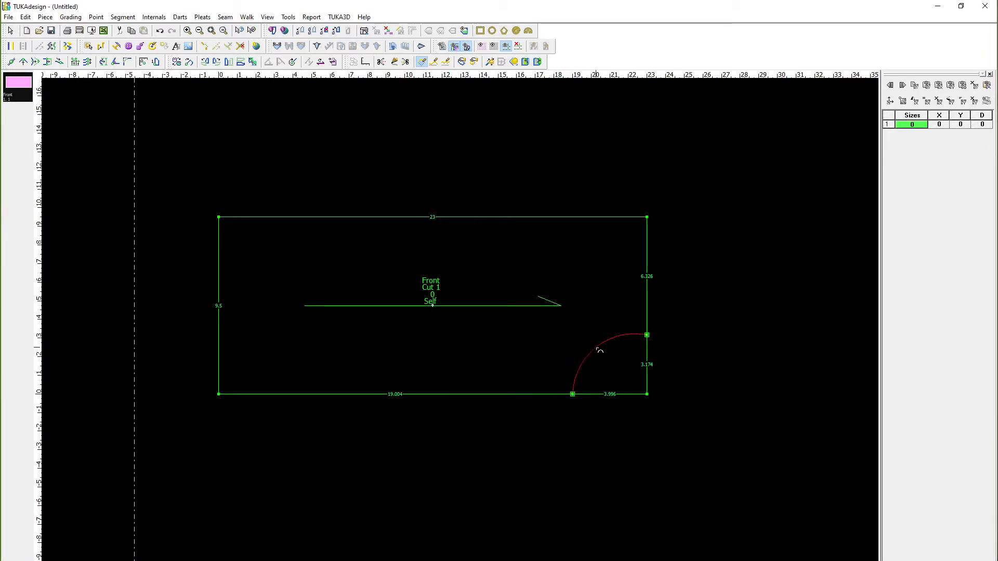
pyautogui.click(592, 345)
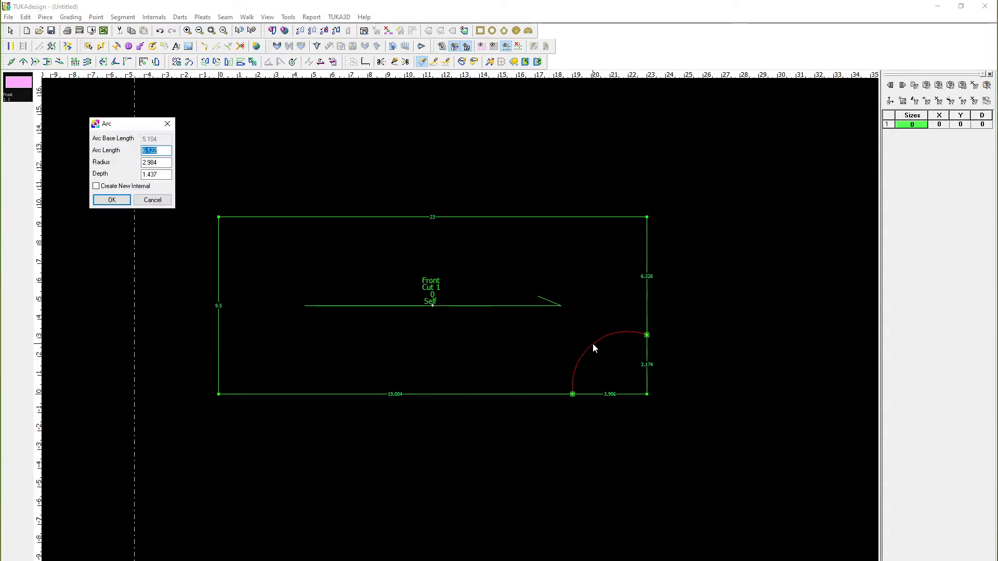
pyautogui.click(112, 201)
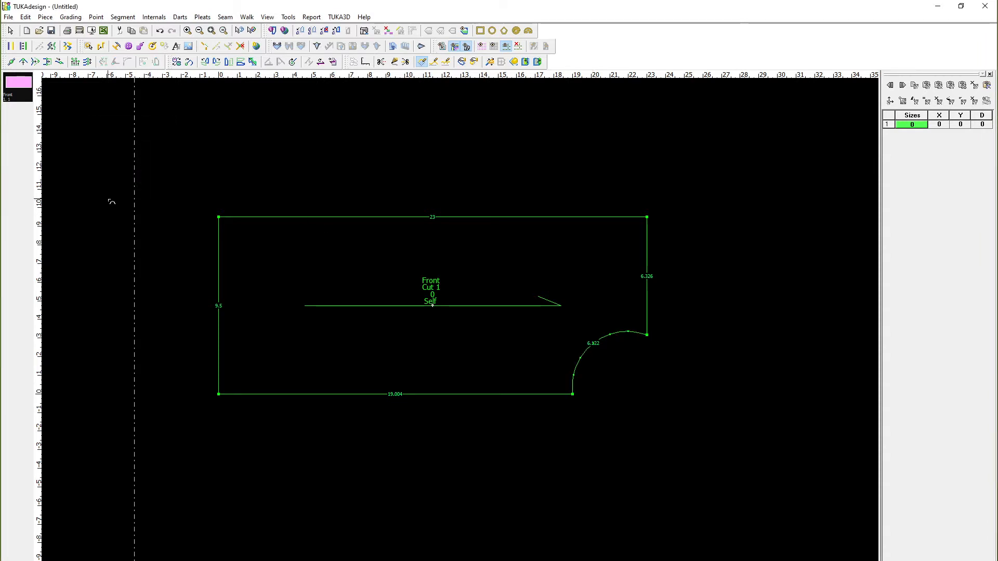
pyautogui.hotkey('ctrl', 'z')
# - Start an arc on the Front piece's right edge, 3.25 in from the lower-right corner, and add a point there
pyautogui.click(646, 380)
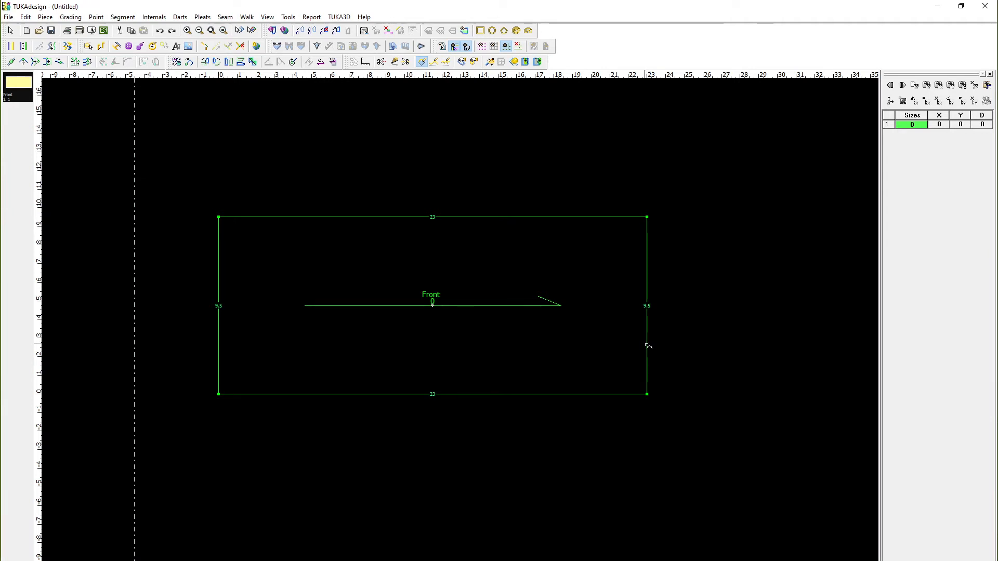
pyautogui.press('alt')
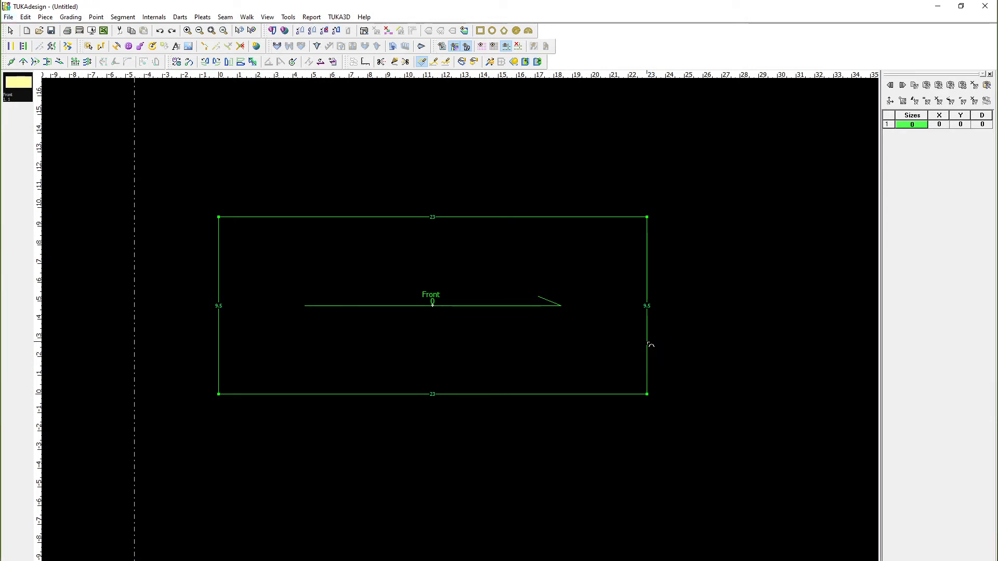
pyautogui.click(646, 339)
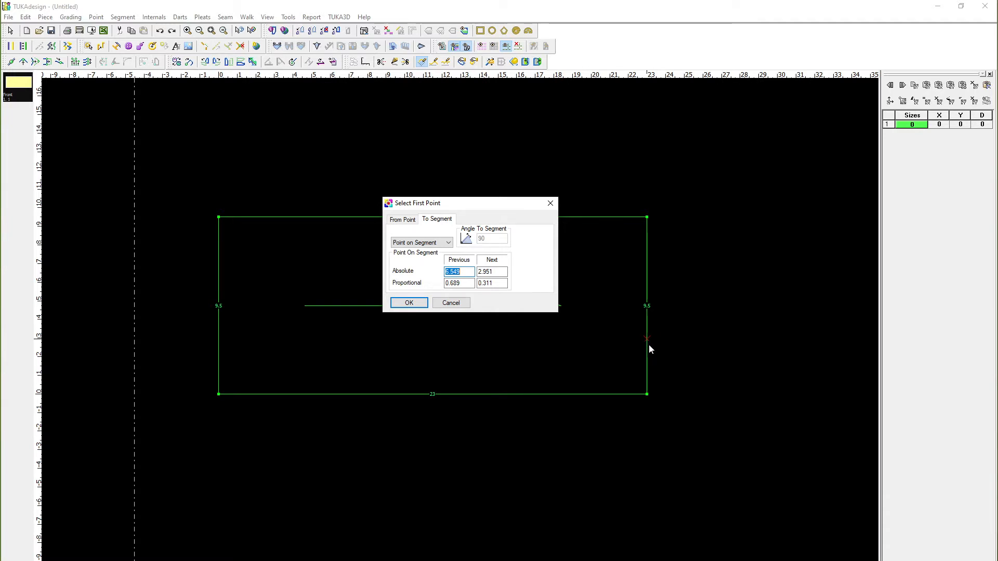
pyautogui.click(495, 273)
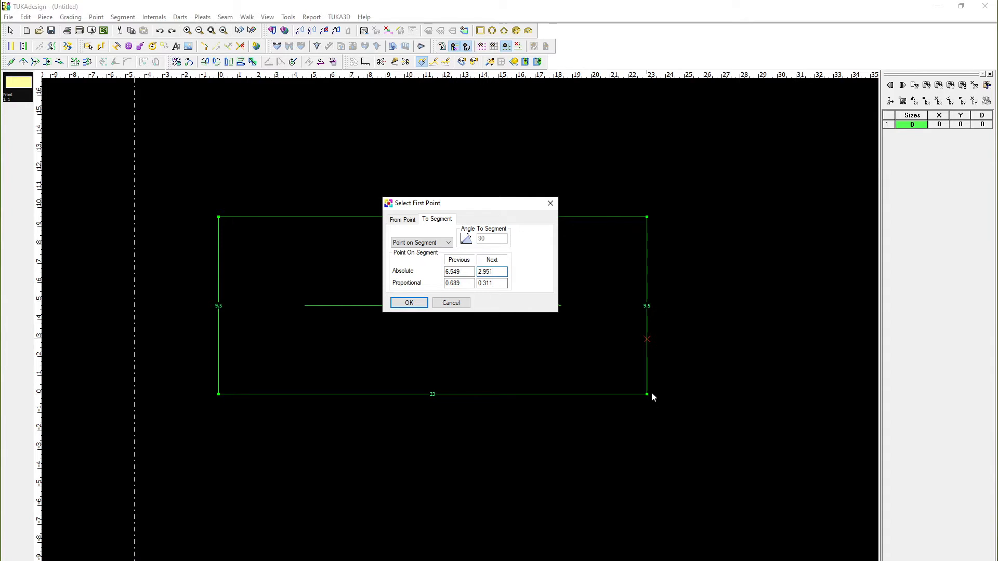
pyautogui.doubleClick(493, 272)
pyautogui.write('3.25')
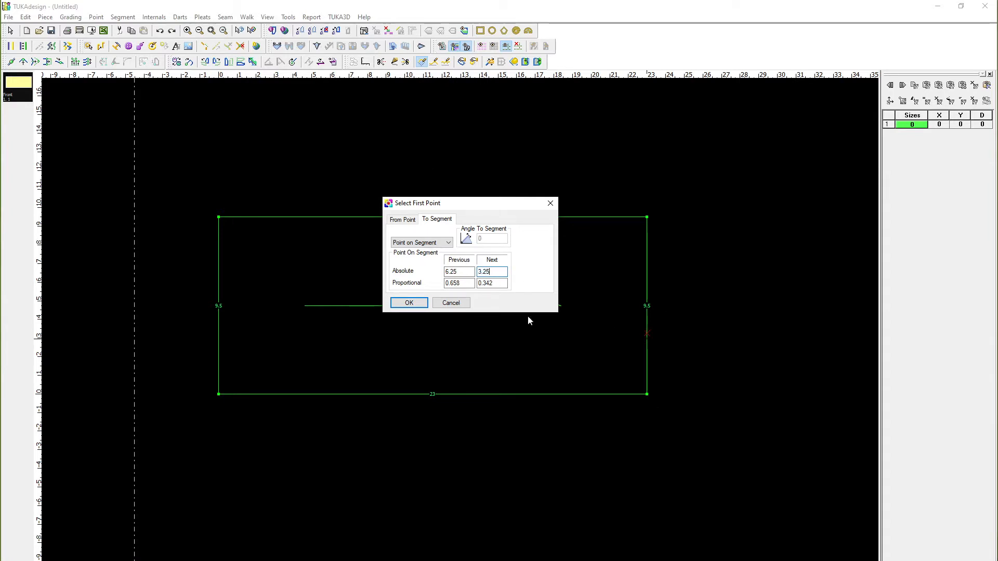
pyautogui.click(419, 304)
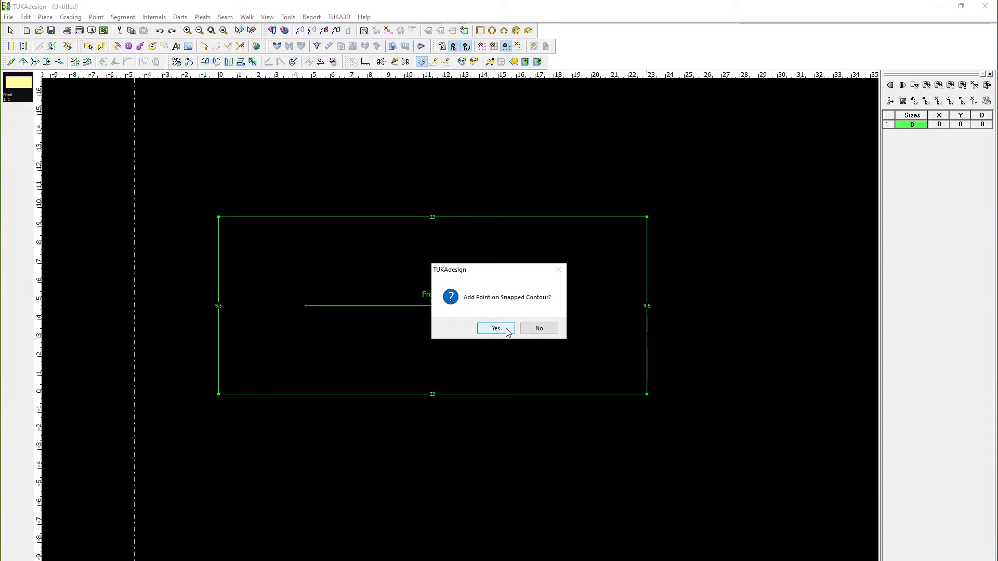
pyautogui.click(509, 333)
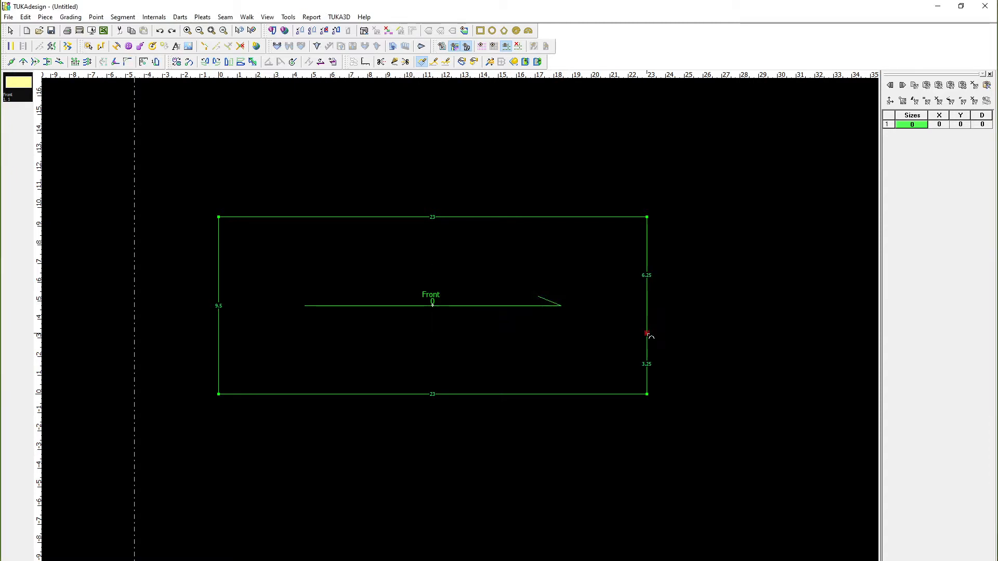
# - End the arc on the Front piece's bottom edge, 3.25 in from the lower-right corner, and add a point there
pyautogui.click(581, 395)
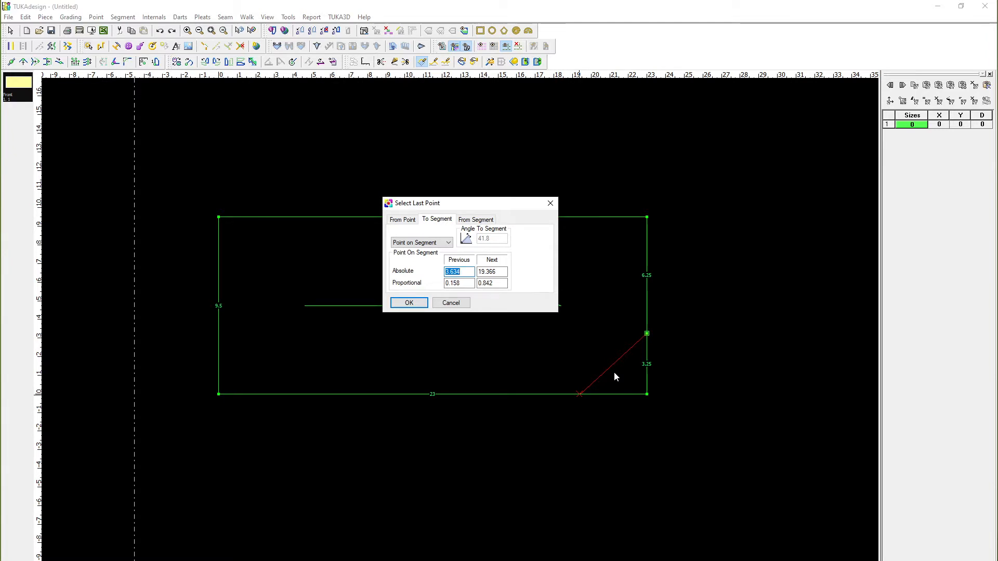
pyautogui.write('3.25')
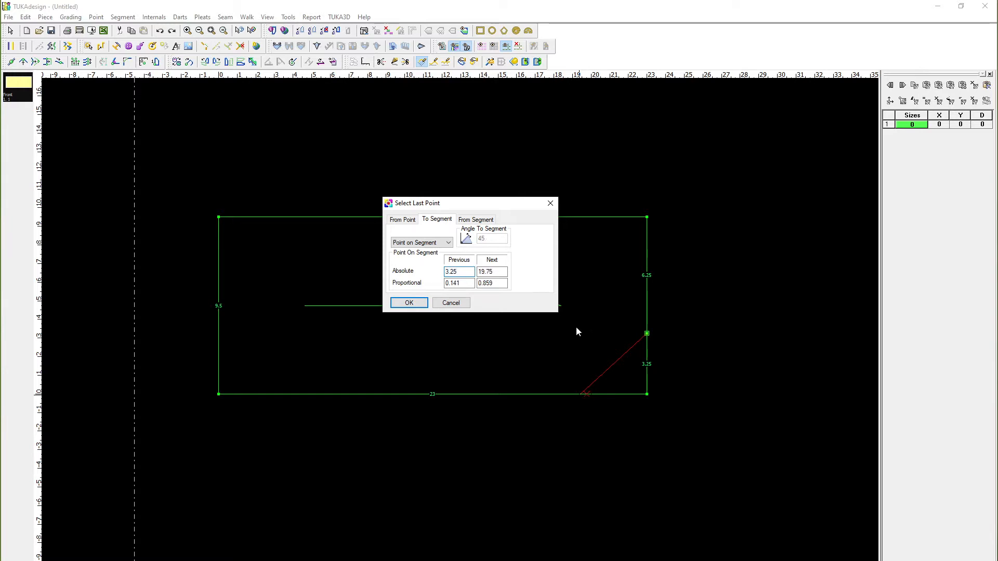
pyautogui.click(406, 304)
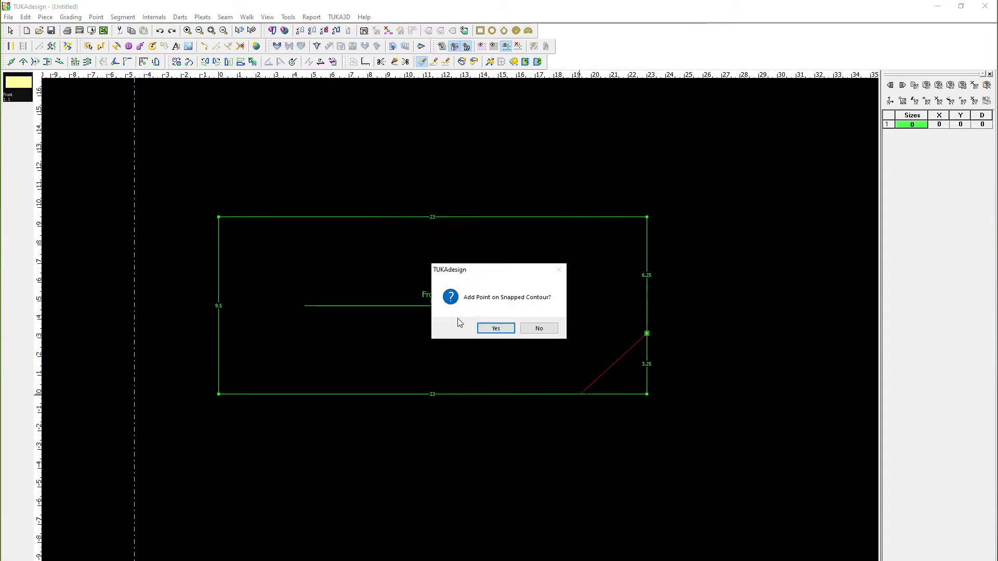
pyautogui.click(500, 329)
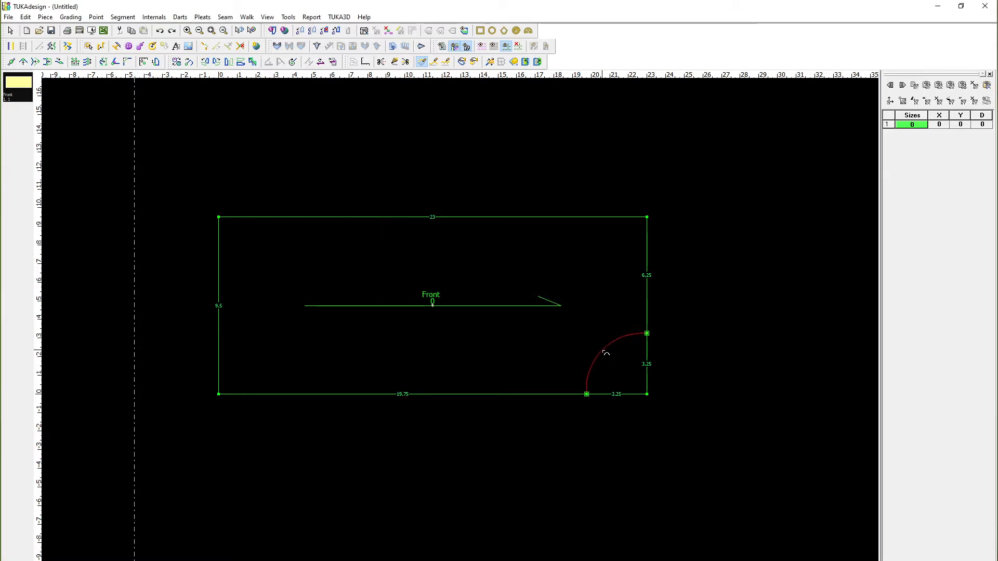
# - Curve the lower-right corner arc inward into the piece and set its arc length to 5.33 in
pyautogui.click(603, 349)
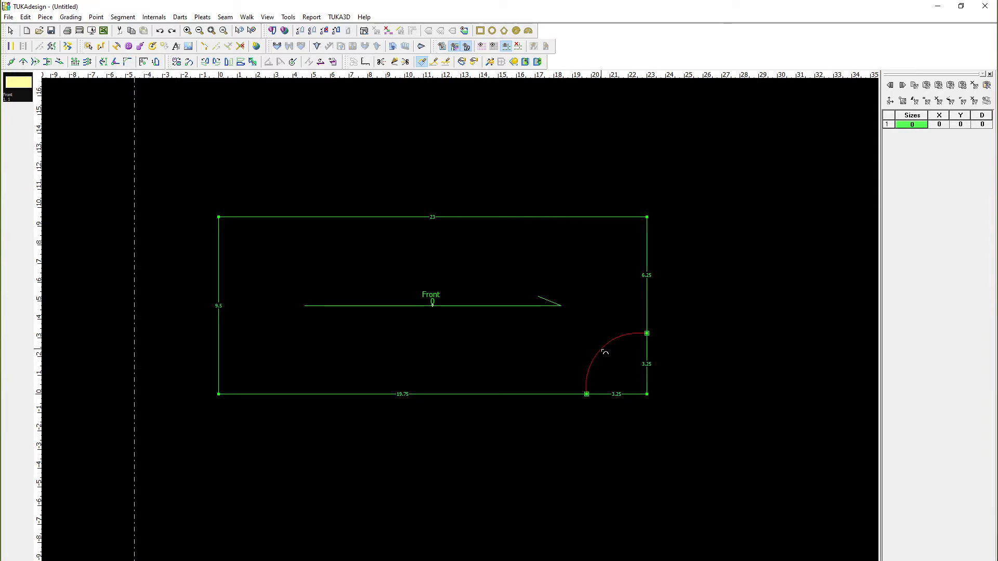
pyautogui.click(605, 353)
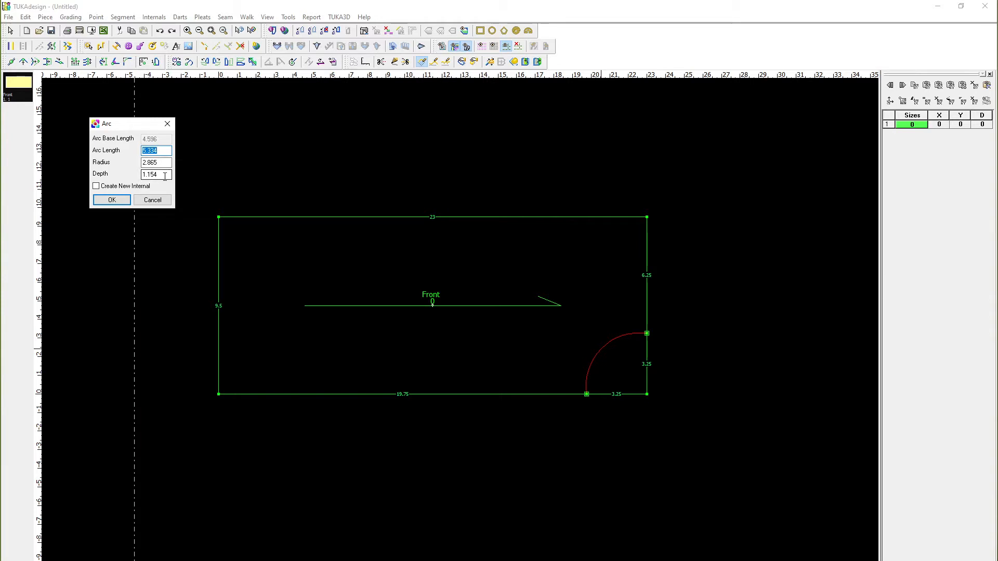
pyautogui.write('5')
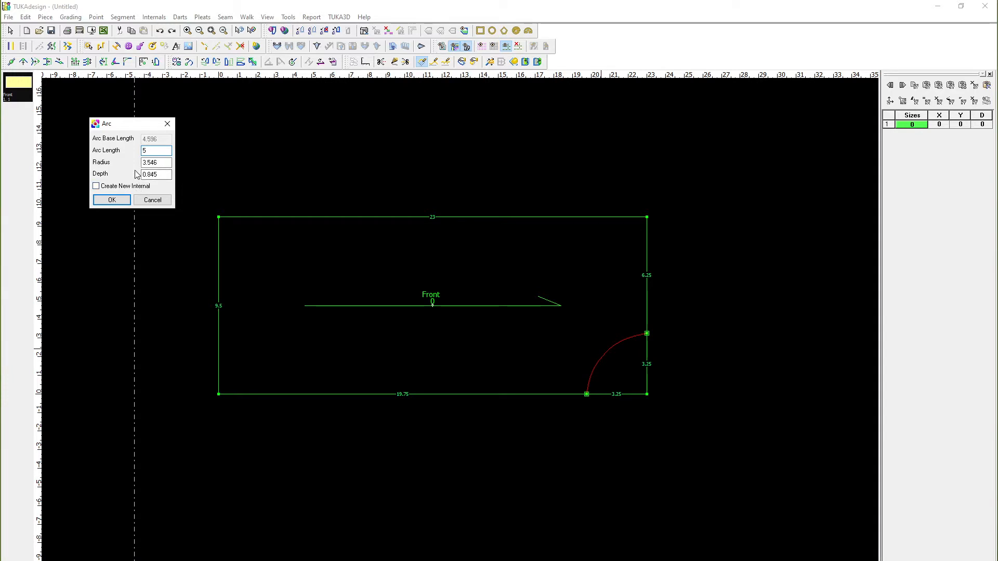
pyautogui.write('.33')
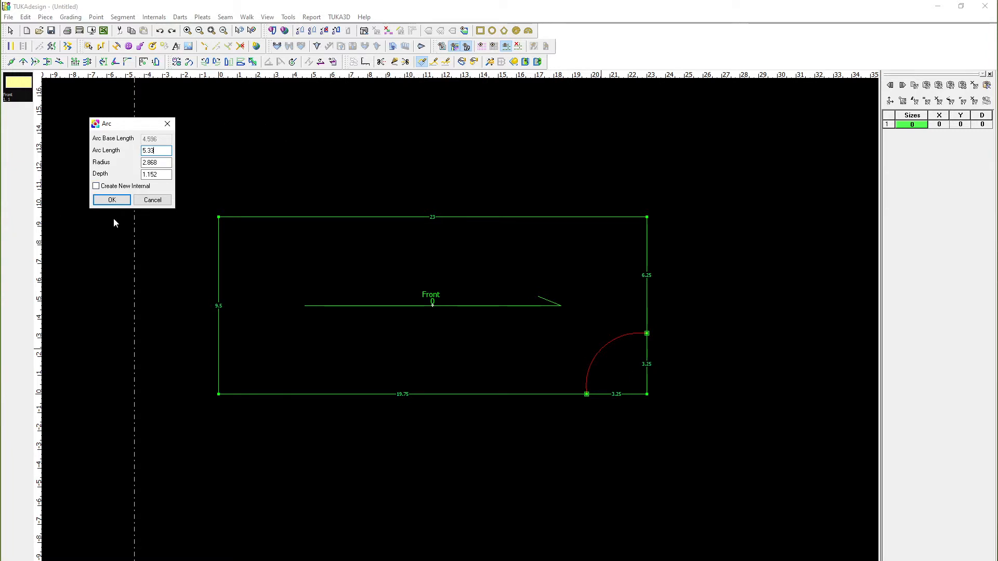
pyautogui.click(112, 200)
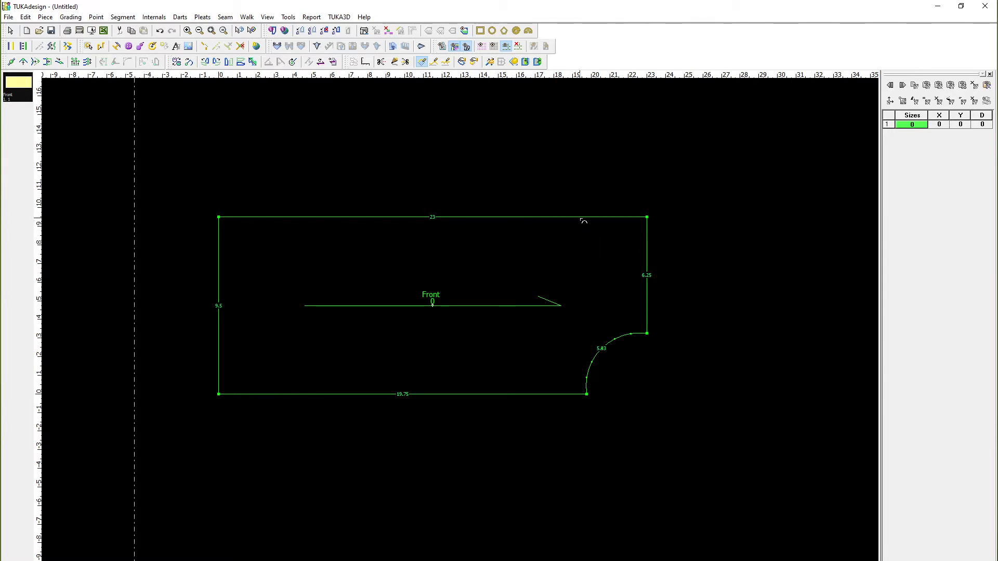
# - Start another arc on the Front piece's top edge, 7.5 in from the upper-right corner, and add a point there
pyautogui.click(544, 218)
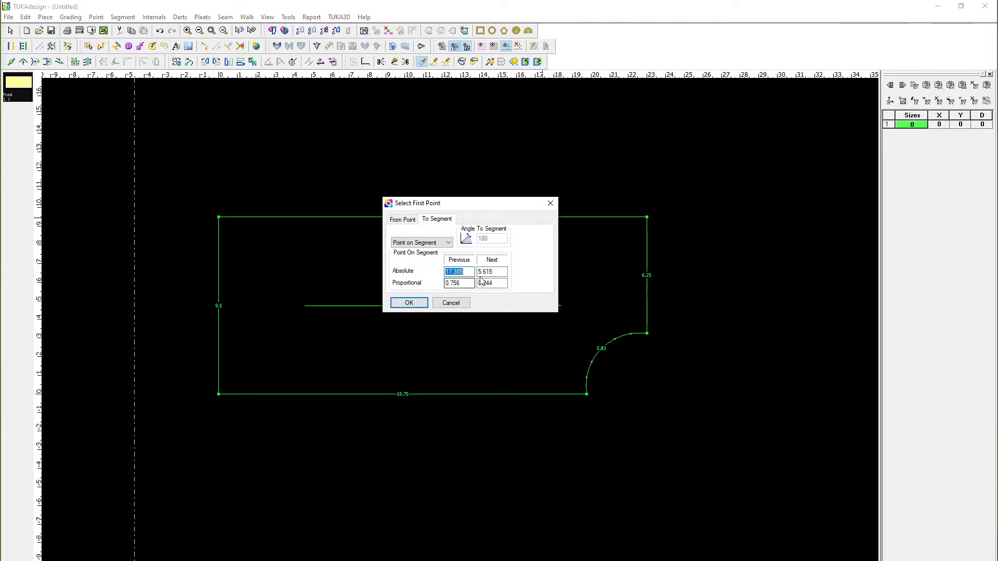
pyautogui.moveTo(478, 203); pyautogui.dragTo(357, 214)
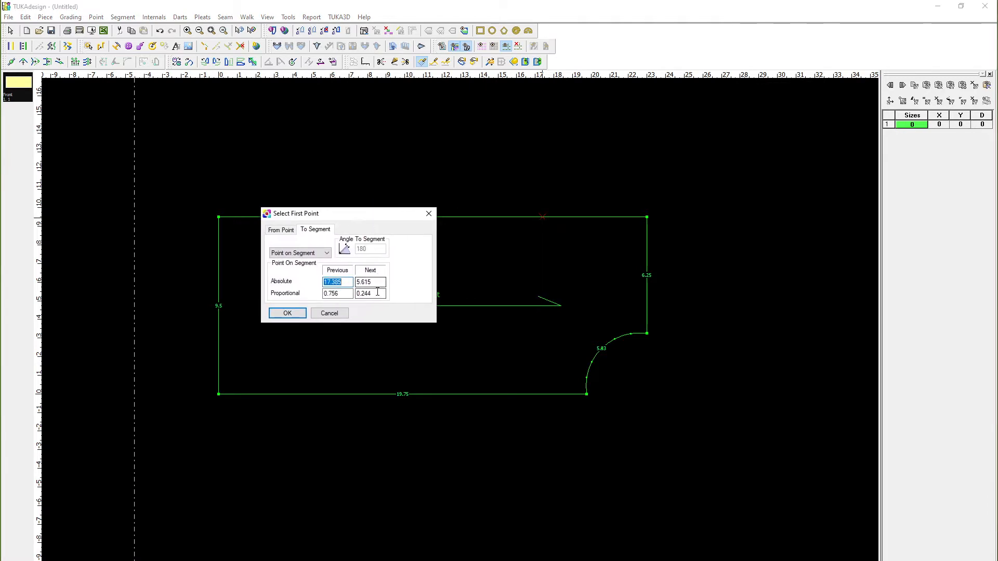
pyautogui.press('Tab')
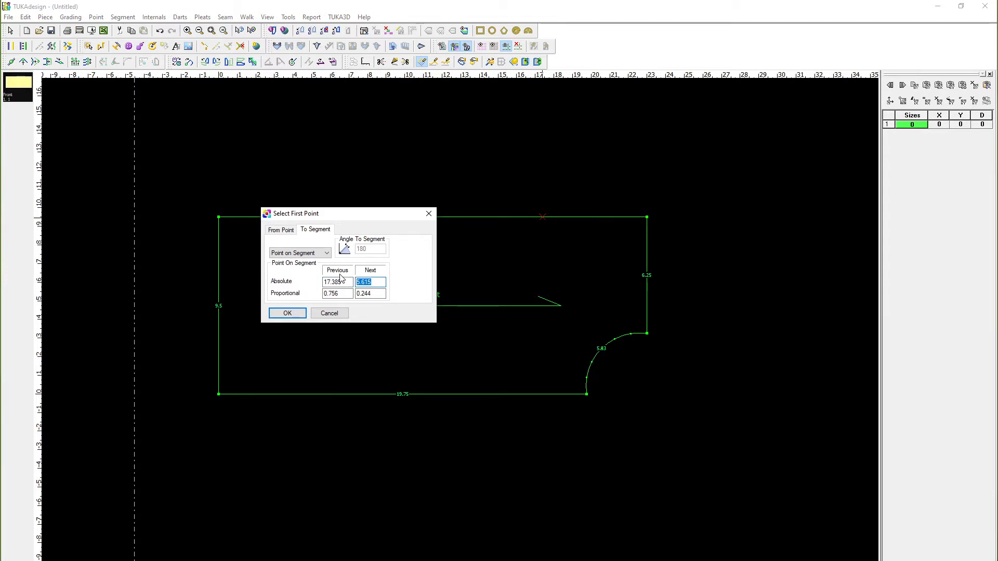
pyautogui.write('7.5')
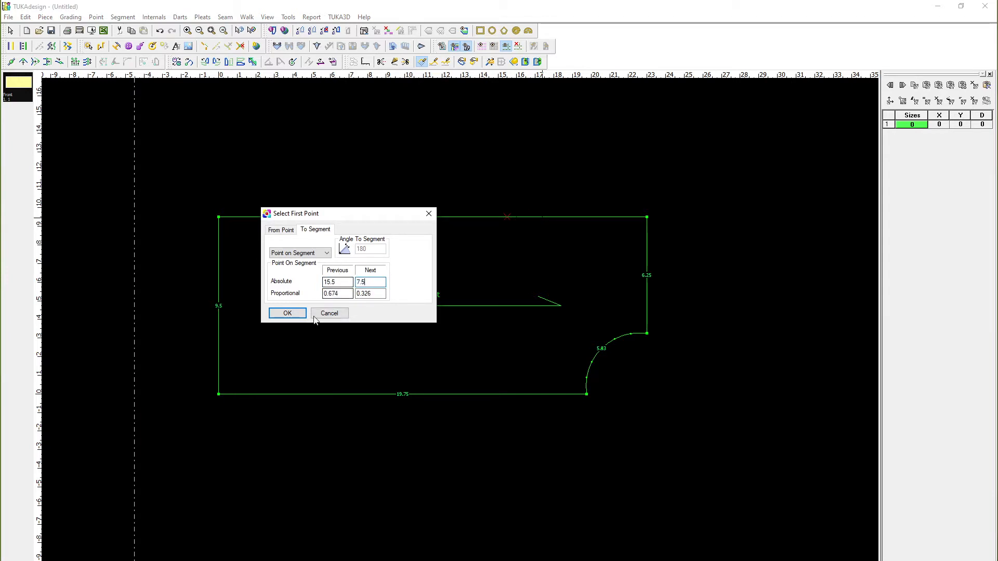
pyautogui.click(287, 313)
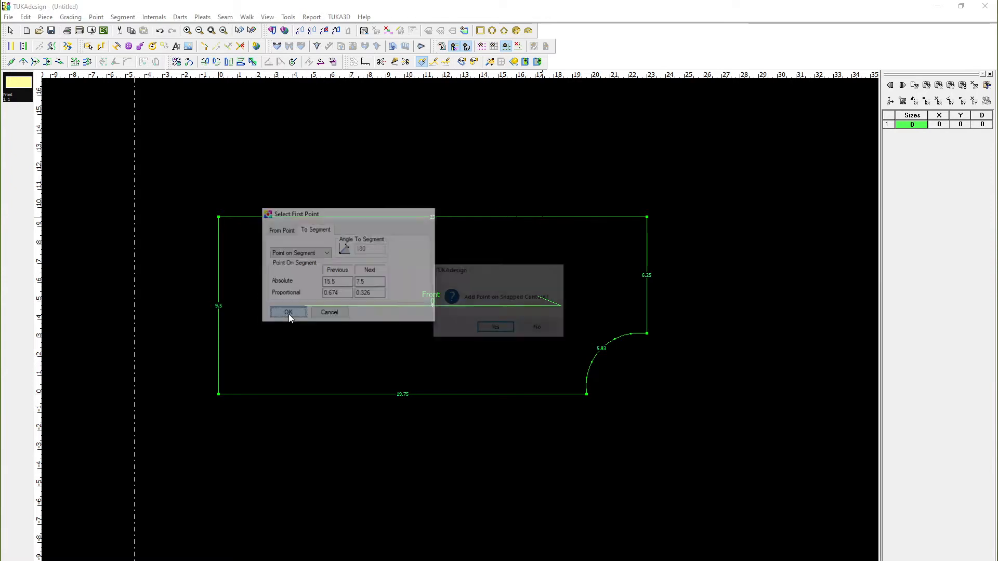
pyautogui.click(495, 328)
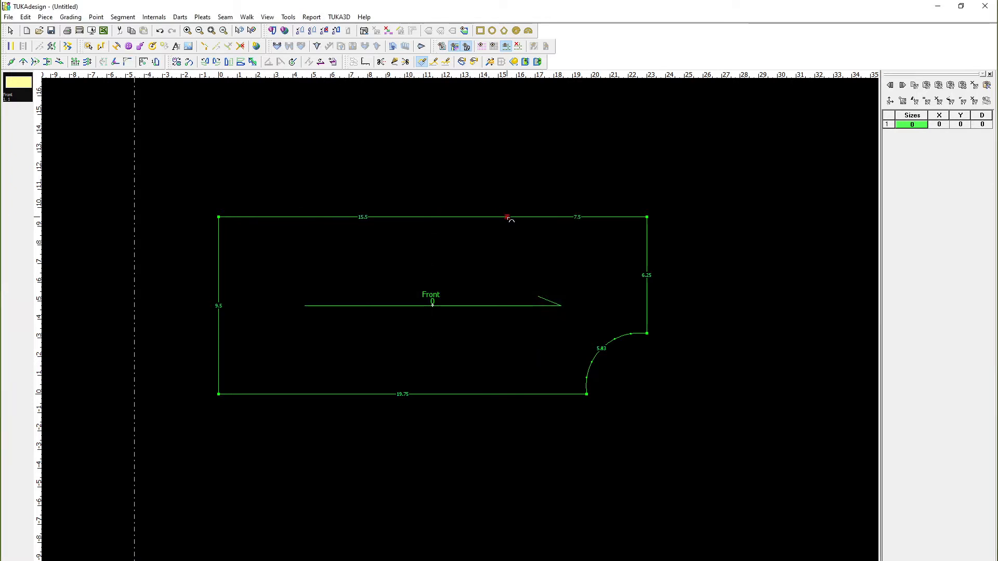
# - End the arc on the right edge about 1.56 in below the upper corner, adding a point, and curve it inward about 7.9 in long
pyautogui.click(649, 248)
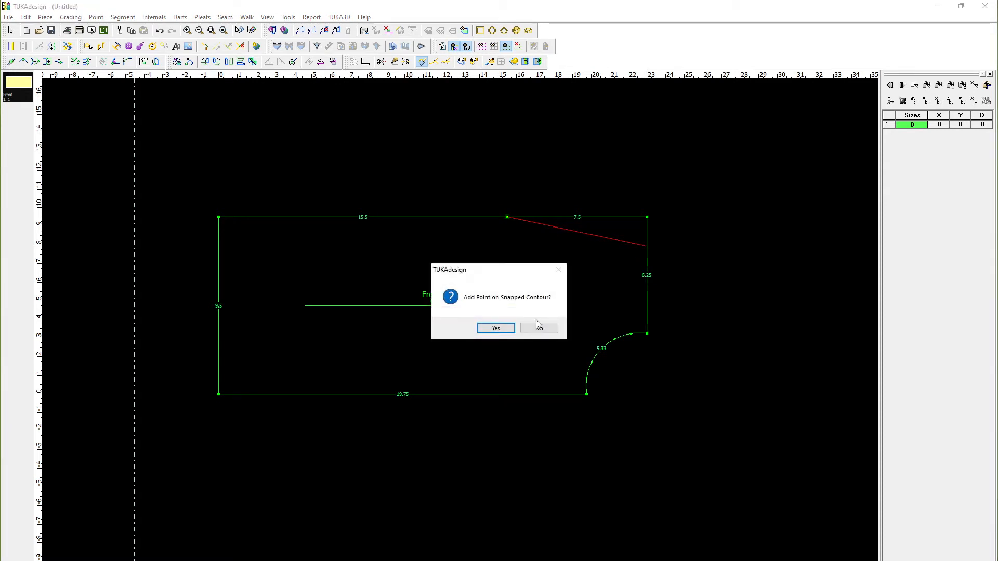
pyautogui.click(494, 328)
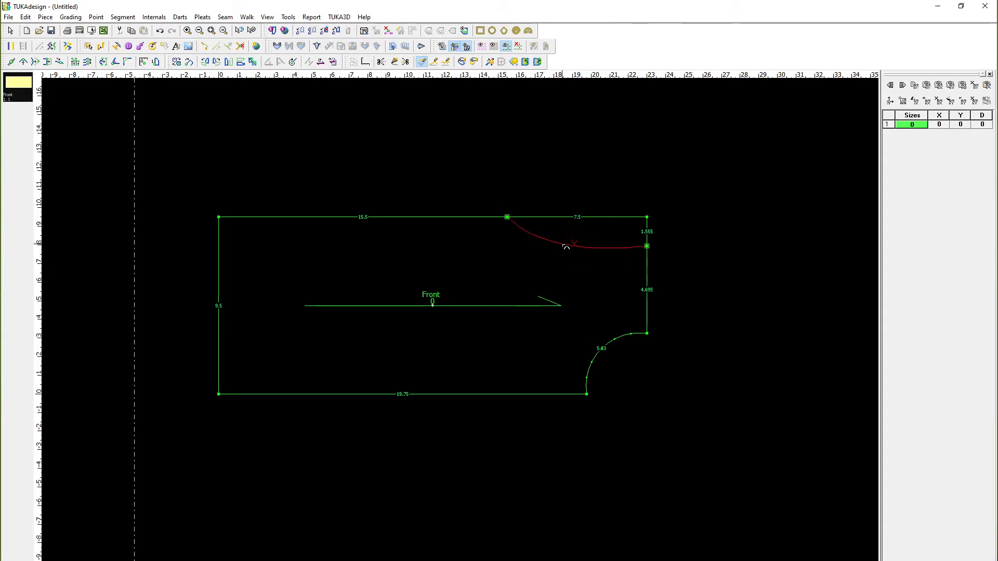
pyautogui.click(564, 245)
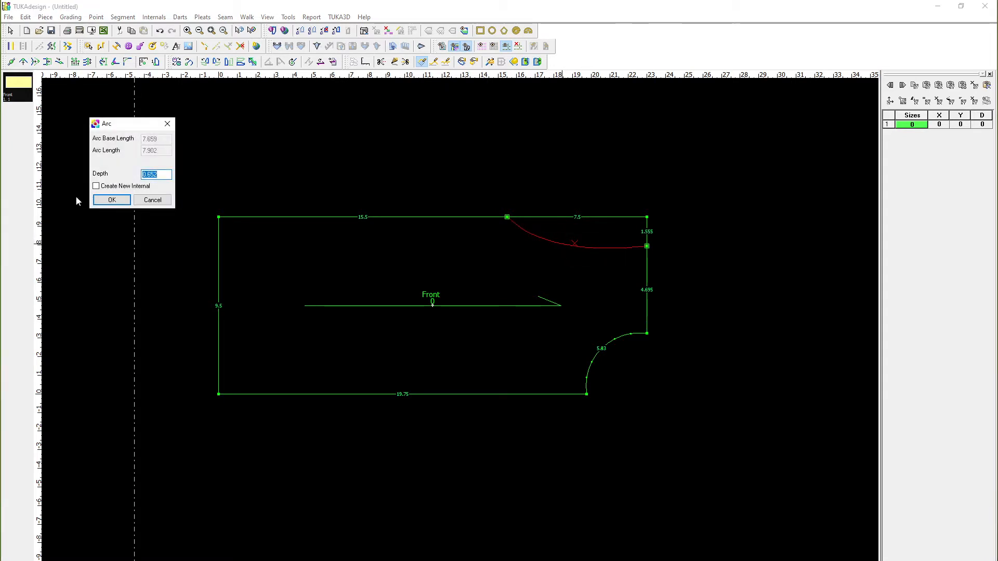
pyautogui.click(112, 199)
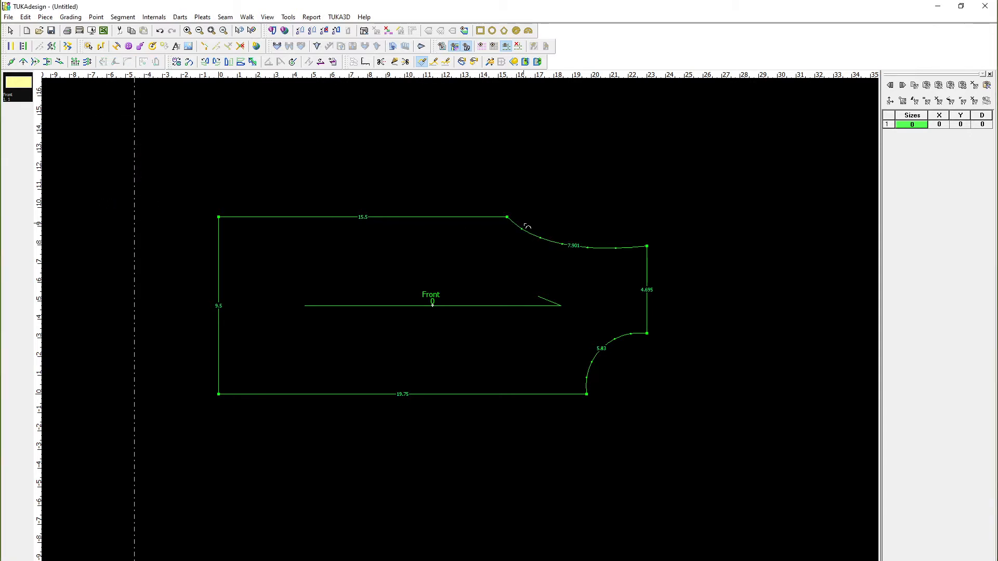
# - Move the point where the upper arc meets the Front piece's right edge by -0.625 in along X
pyautogui.click(88, 63)
pyautogui.click(89, 63)
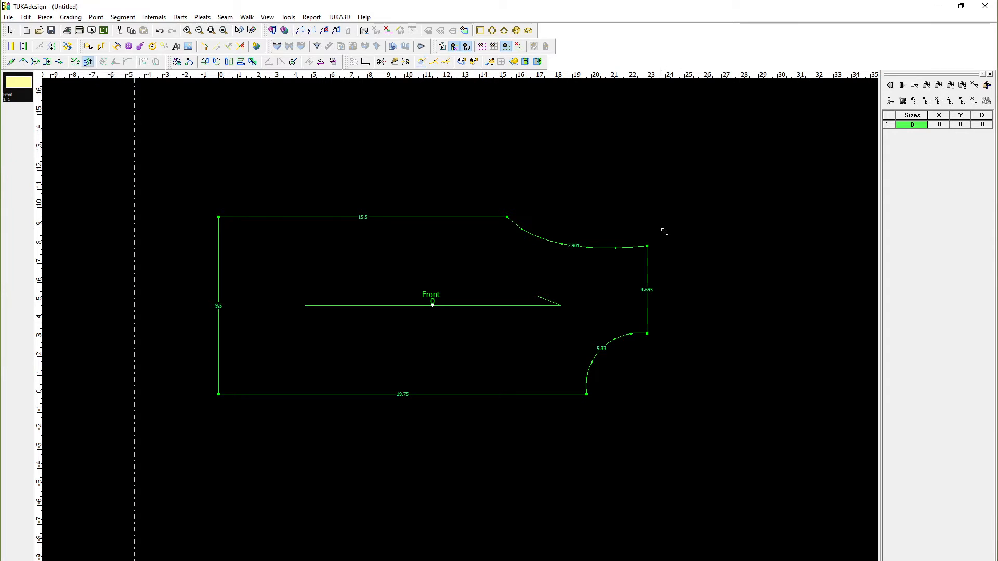
pyautogui.moveTo(639, 212); pyautogui.dragTo(677, 285)
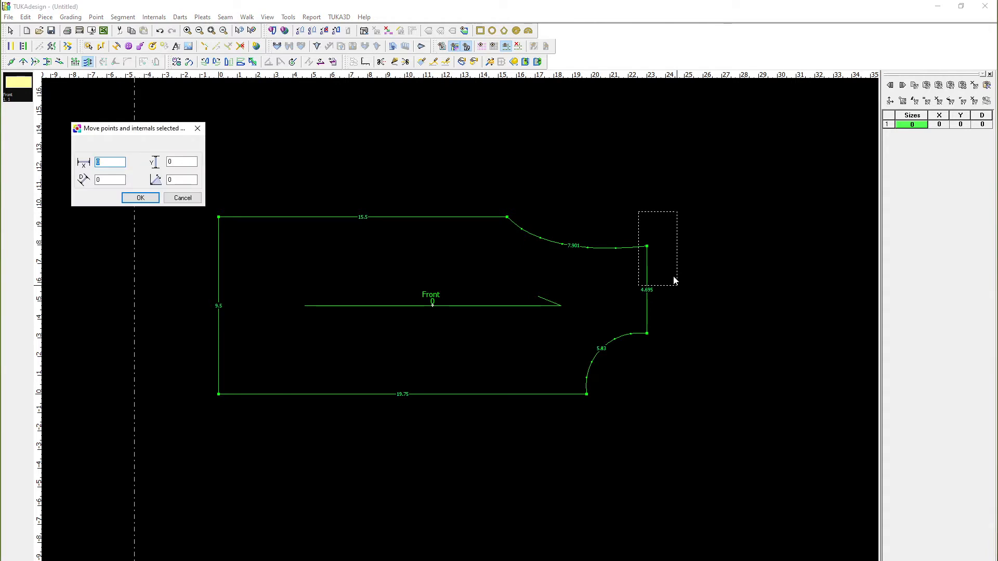
pyautogui.write('-')
pyautogui.write('.12')
pyautogui.press('BackSpace')
pyautogui.press('BackSpace')
pyautogui.press('BackSpace')
pyautogui.write('.625')
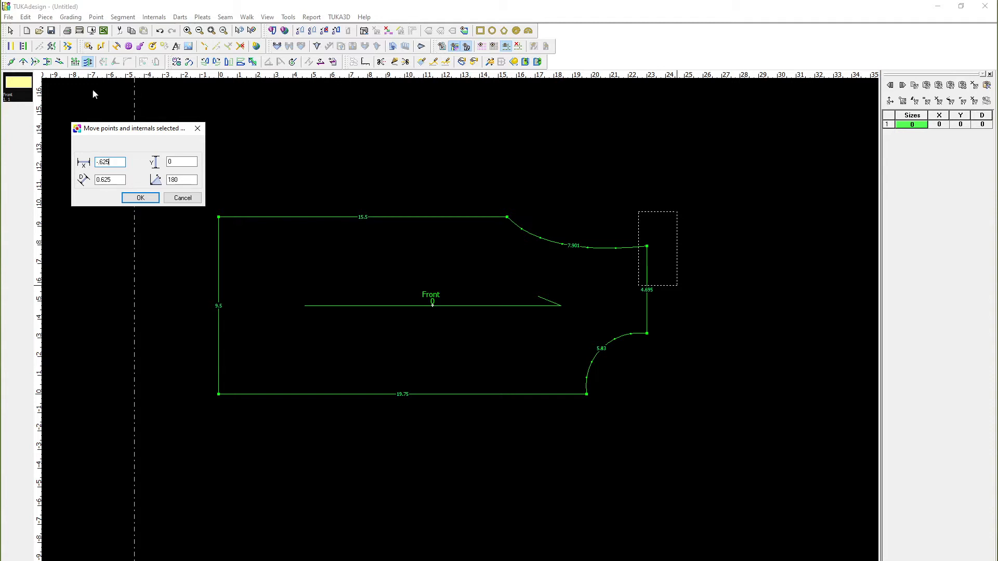
pyautogui.click(141, 198)
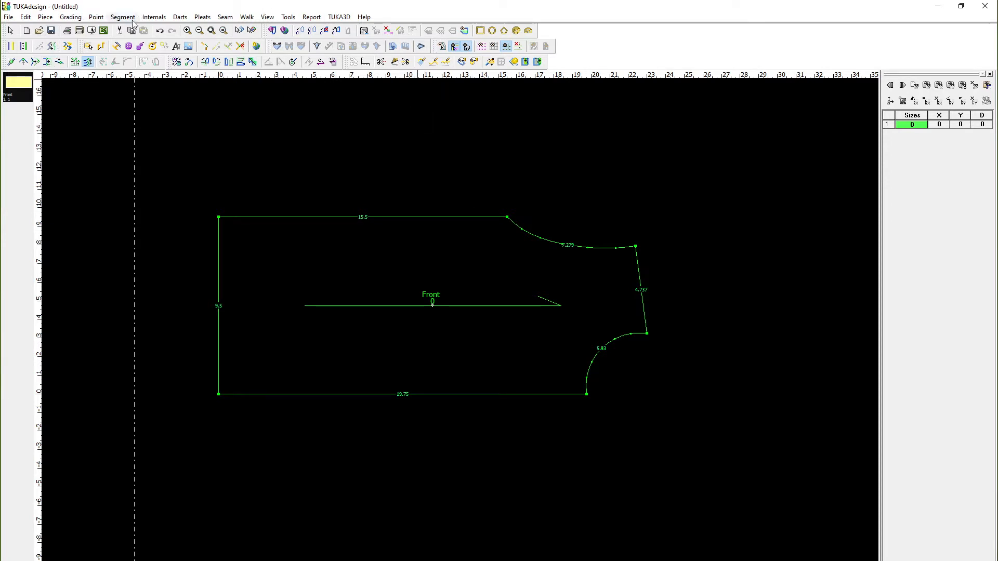
pyautogui.click(11, 31)
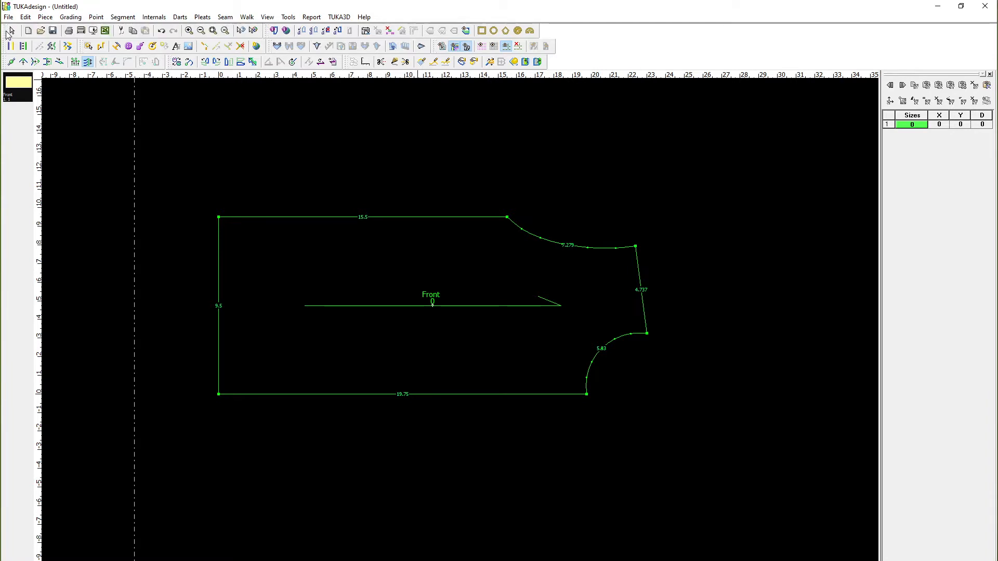
pyautogui.click(586, 395)
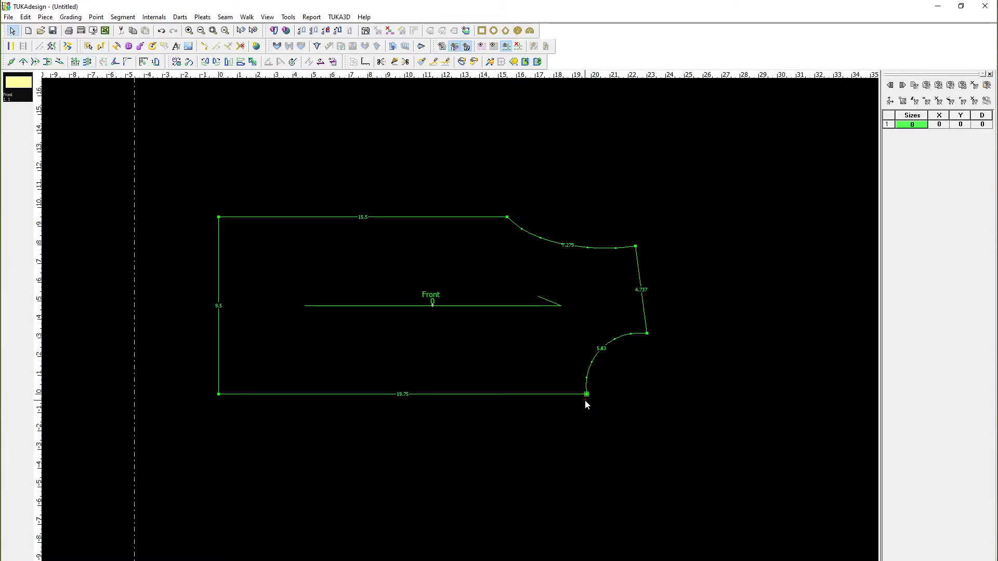
pyautogui.click(218, 395)
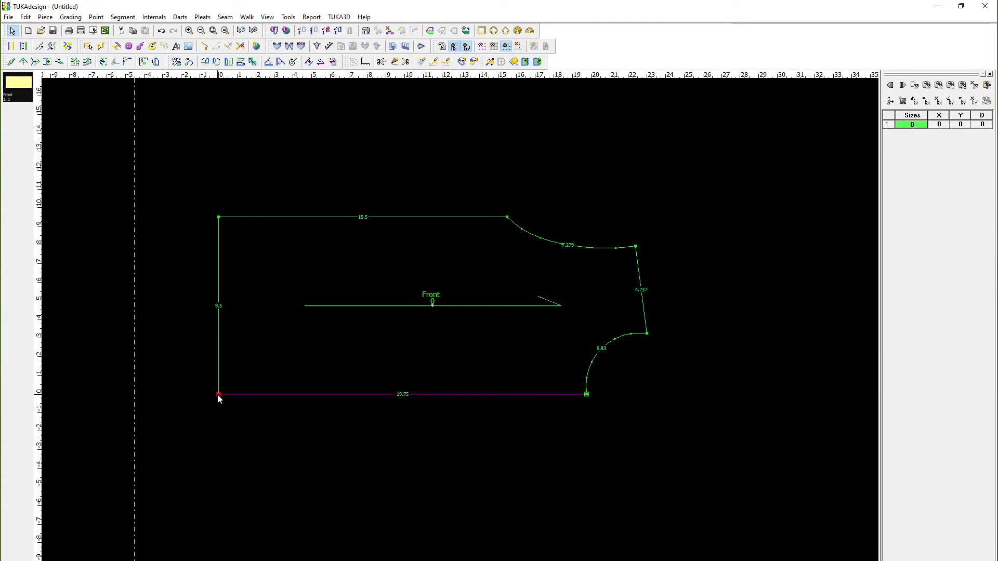
pyautogui.click(586, 394)
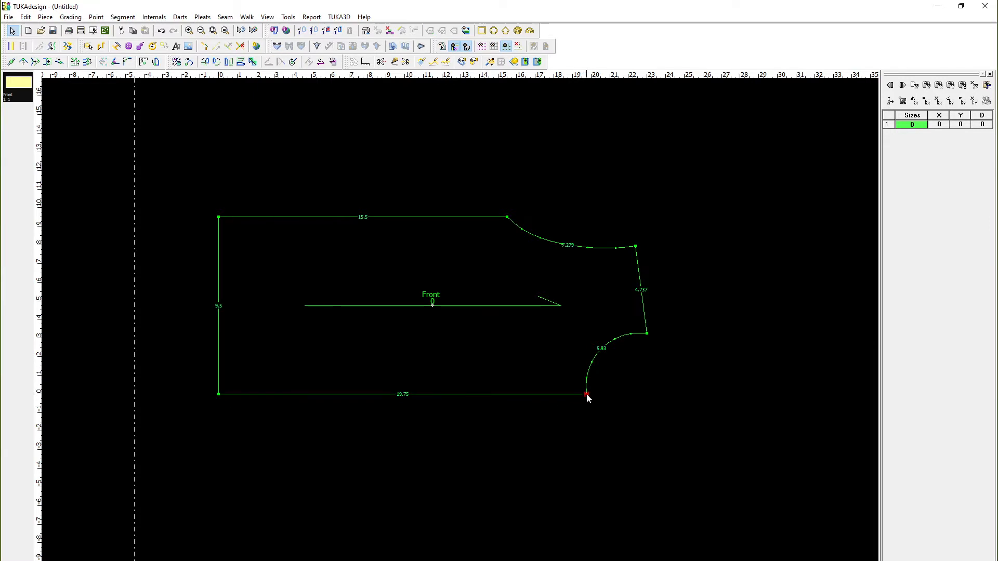
pyautogui.click(217, 394)
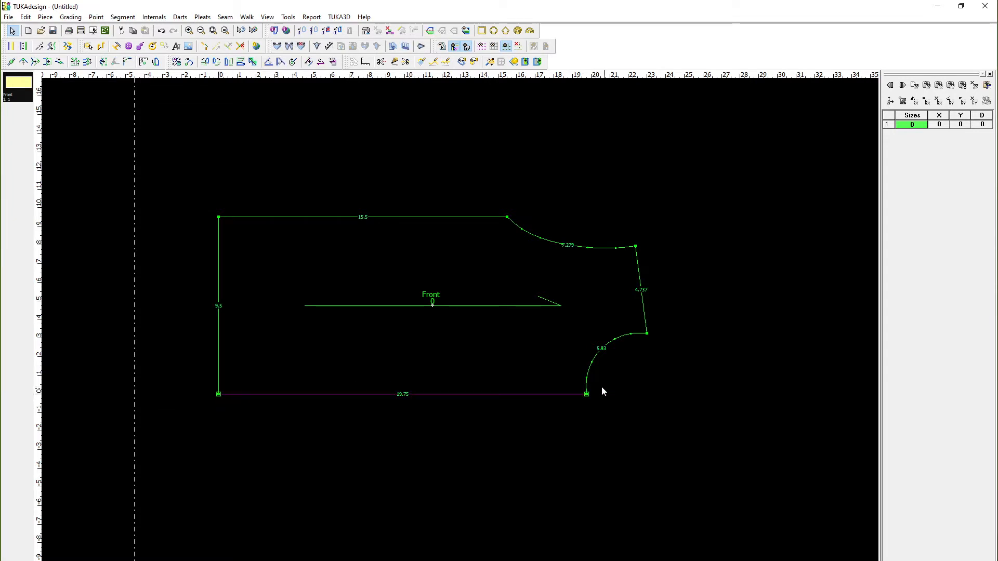
pyautogui.click(587, 395)
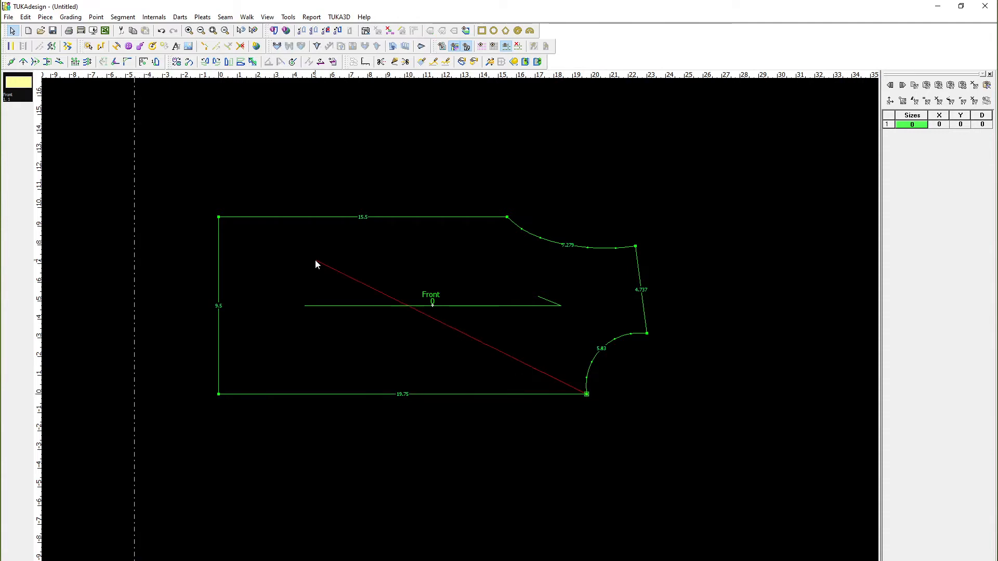
pyautogui.click(508, 217)
pyautogui.click(591, 422)
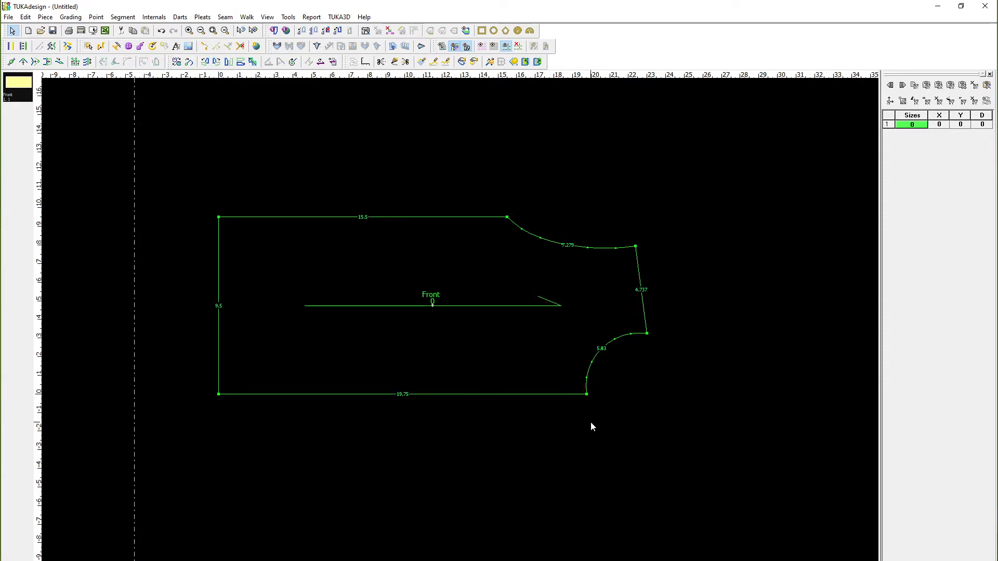
pyautogui.click(588, 395)
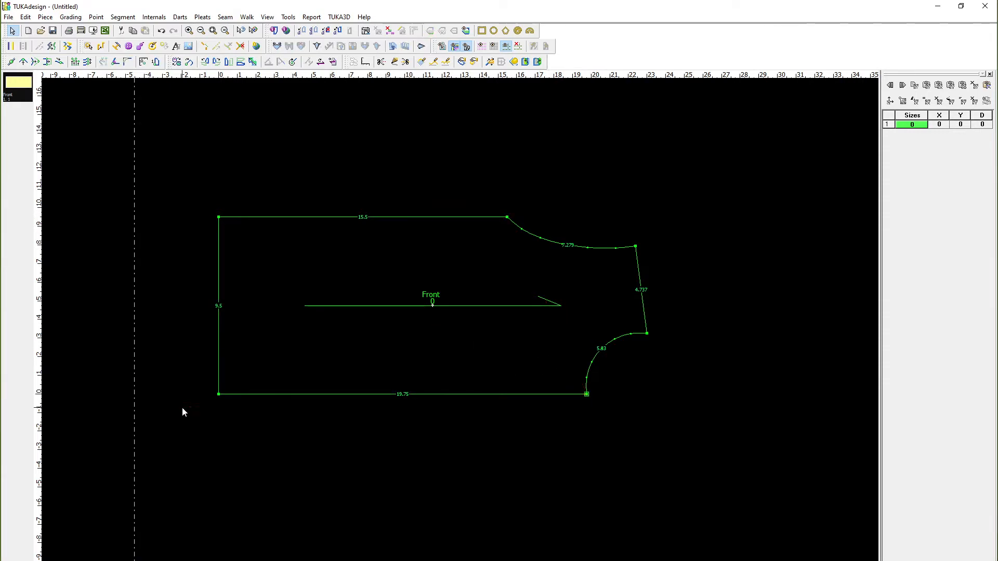
pyautogui.click(217, 394)
pyautogui.click(587, 395)
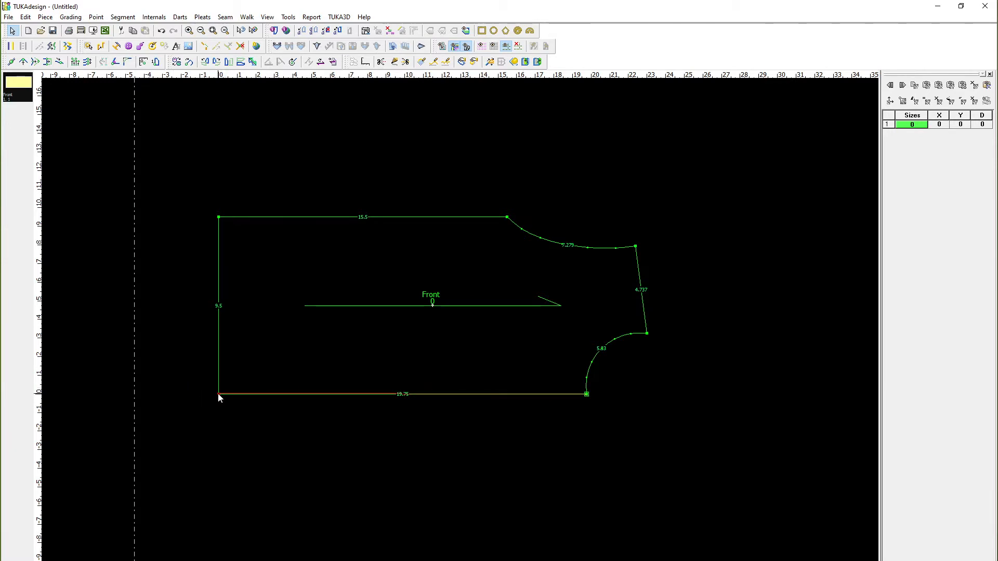
pyautogui.click(218, 395)
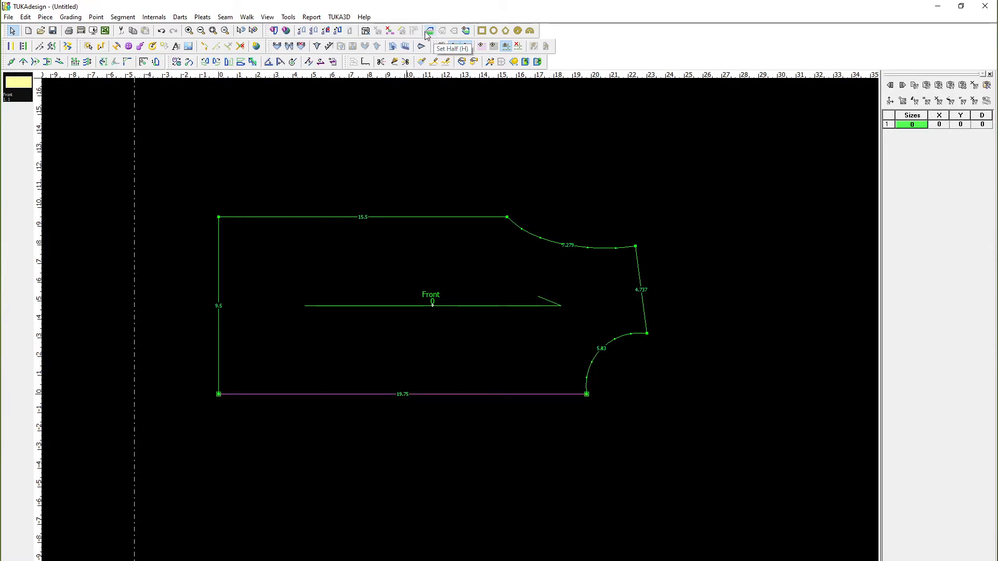
pyautogui.click(542, 471)
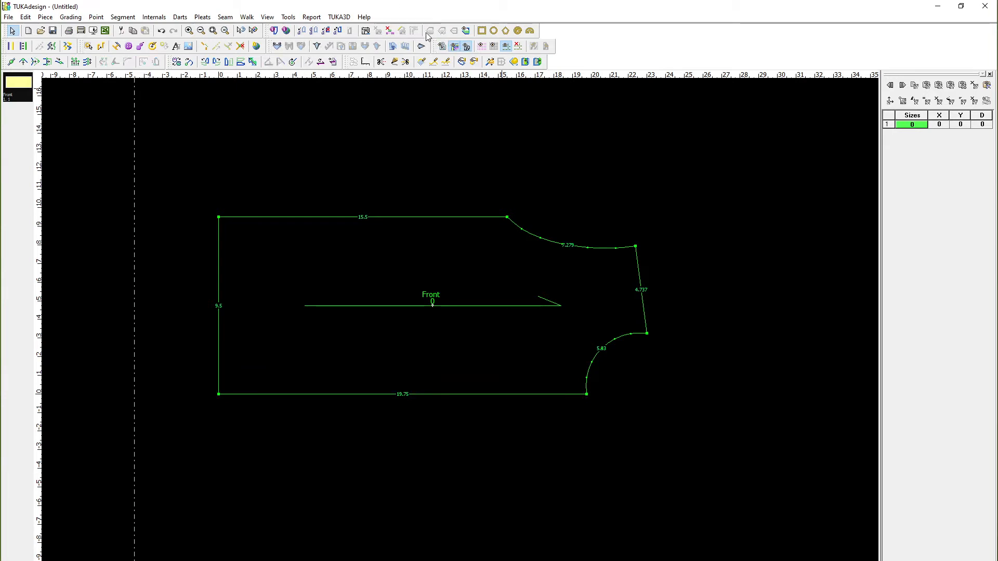
# - Set the Front piece's straight bottom edge, from the neckline point to the hem corner, as the half line
pyautogui.click(587, 394)
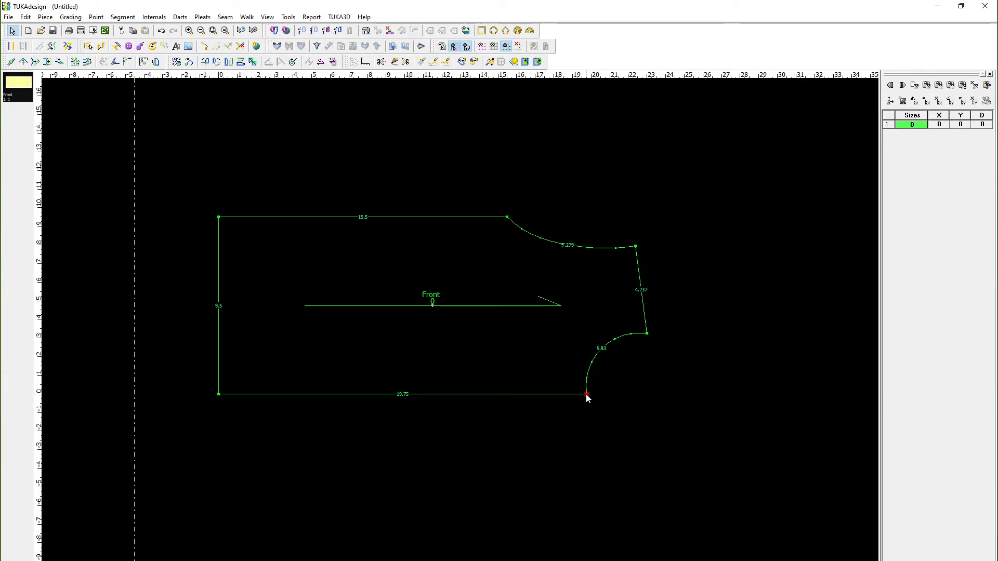
pyautogui.click(218, 395)
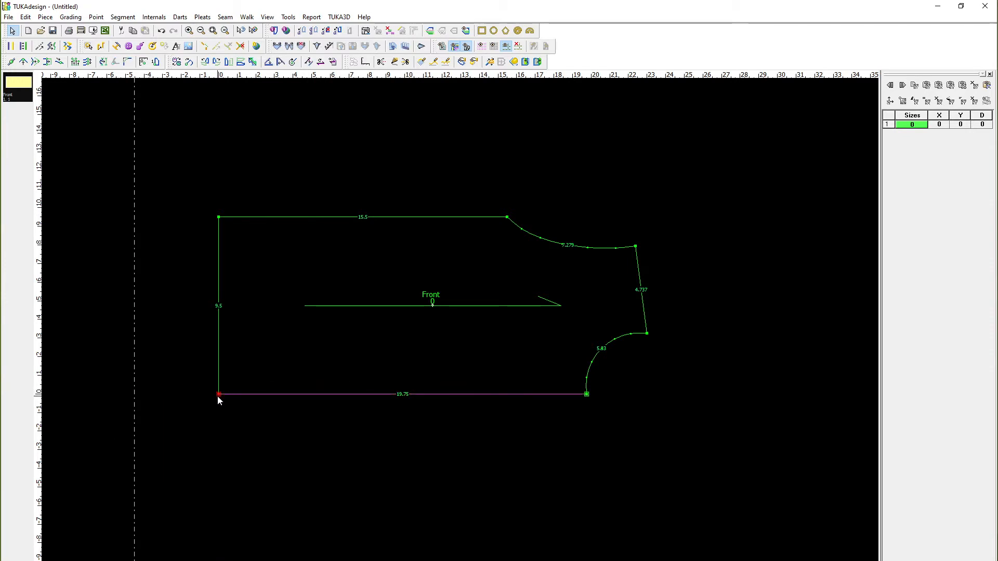
pyautogui.click(430, 31)
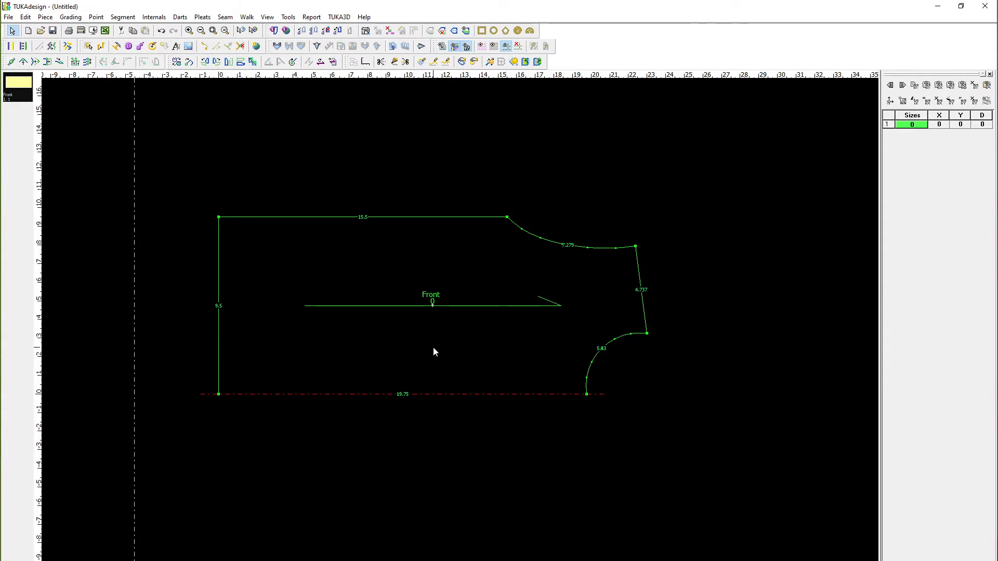
# - Open the grading size list and rename the base size to Small
pyautogui.click(79, 18)
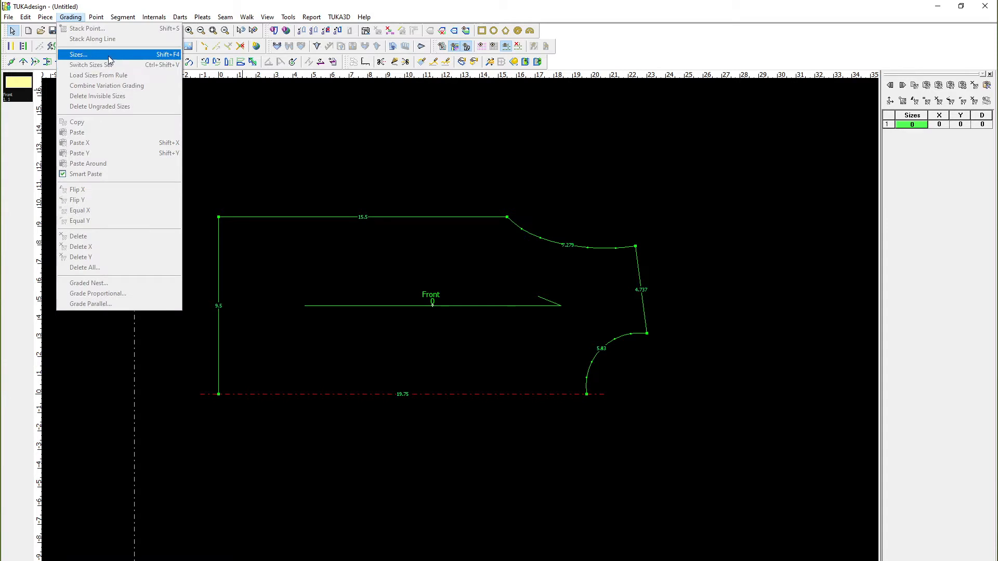
pyautogui.click(109, 55)
pyautogui.moveTo(464, 331); pyautogui.dragTo(222, 230)
pyautogui.click(205, 269)
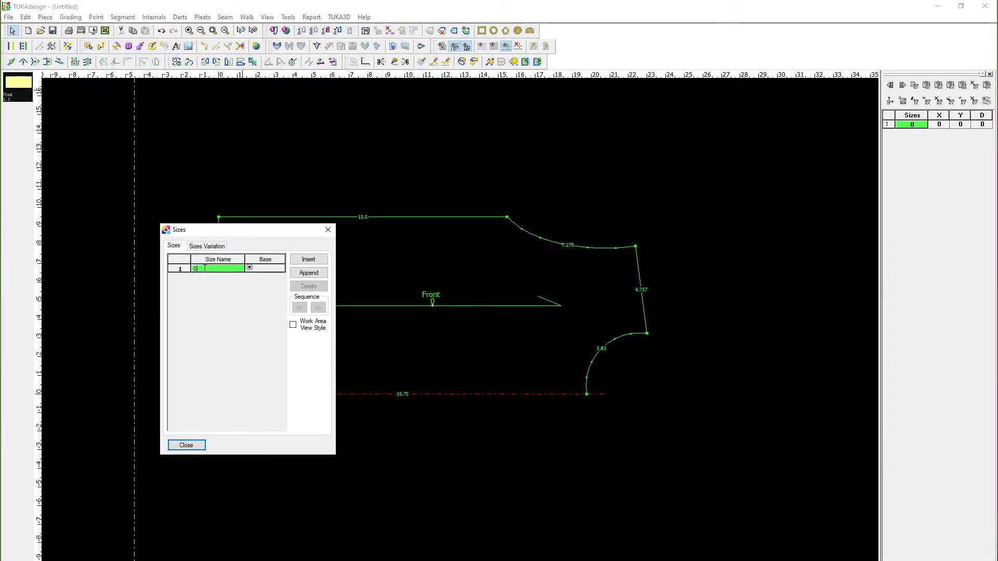
pyautogui.click(208, 268)
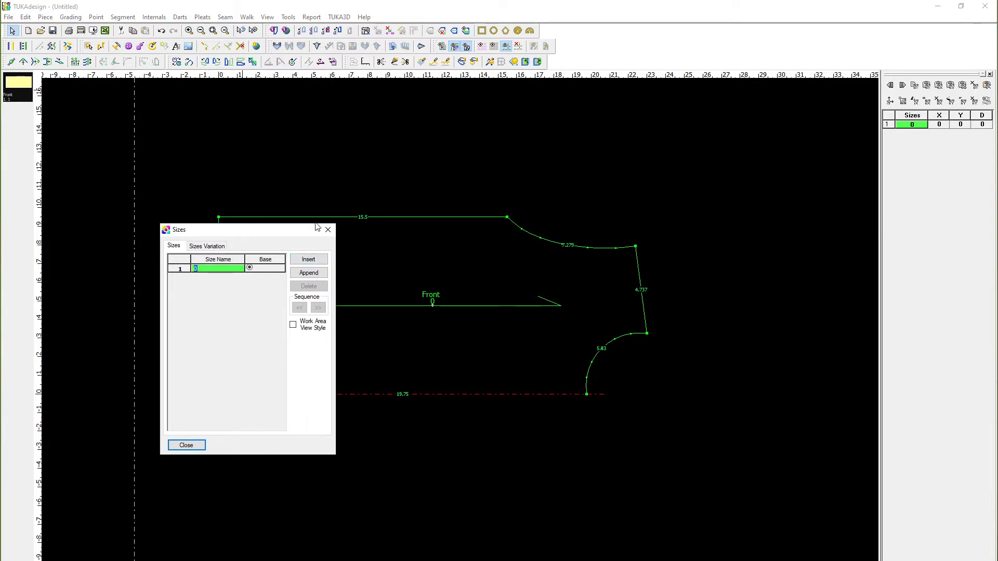
pyautogui.write('mall')
# - Insert the sizes XS and XXS ahead of Small in the size list
pyautogui.click(308, 259)
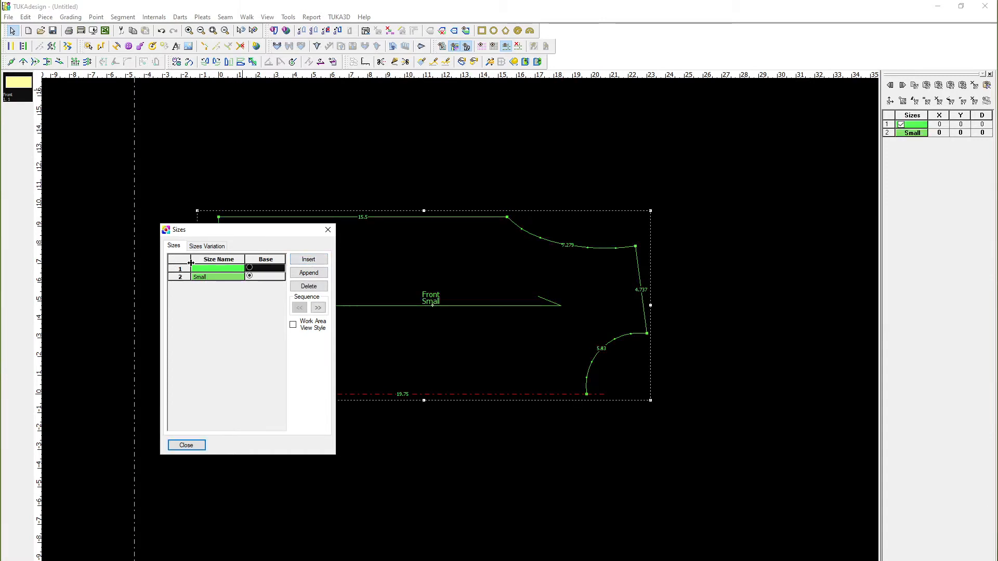
pyautogui.write('XS')
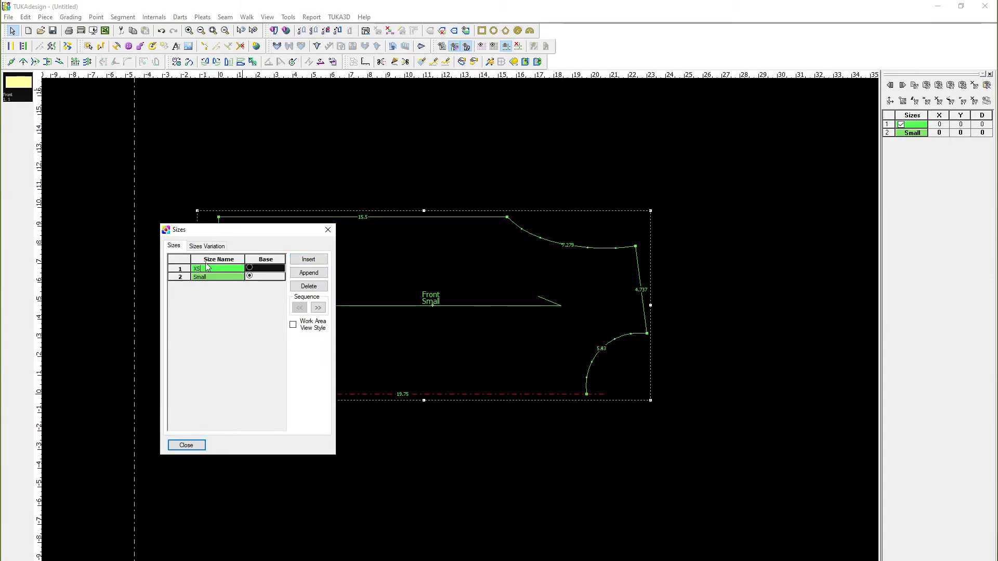
pyautogui.click(310, 260)
pyautogui.write('S')
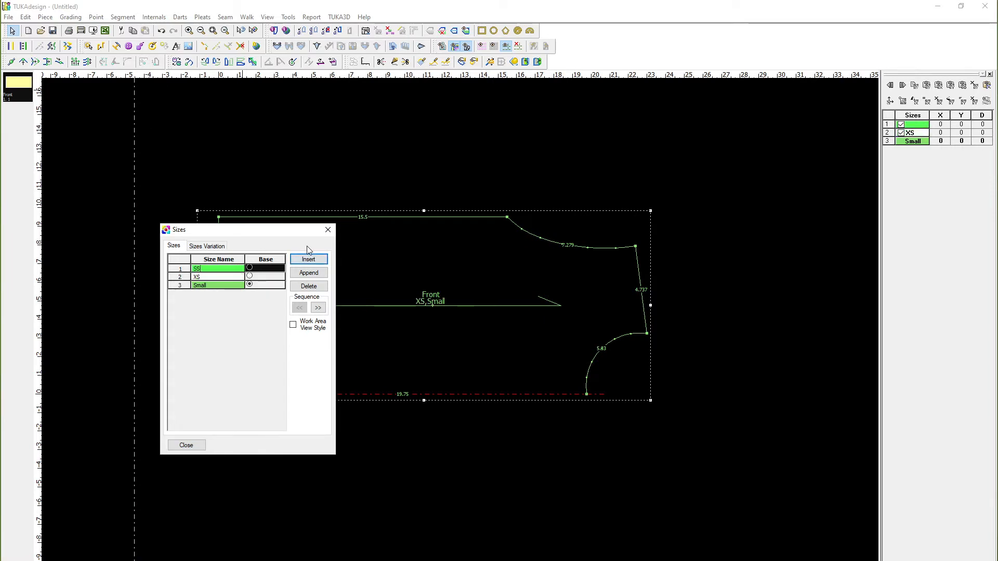
pyautogui.press('BackSpace')
pyautogui.write('XXS')
# - Append the sizes Med, Large and XL after Small in the size list
pyautogui.click(315, 276)
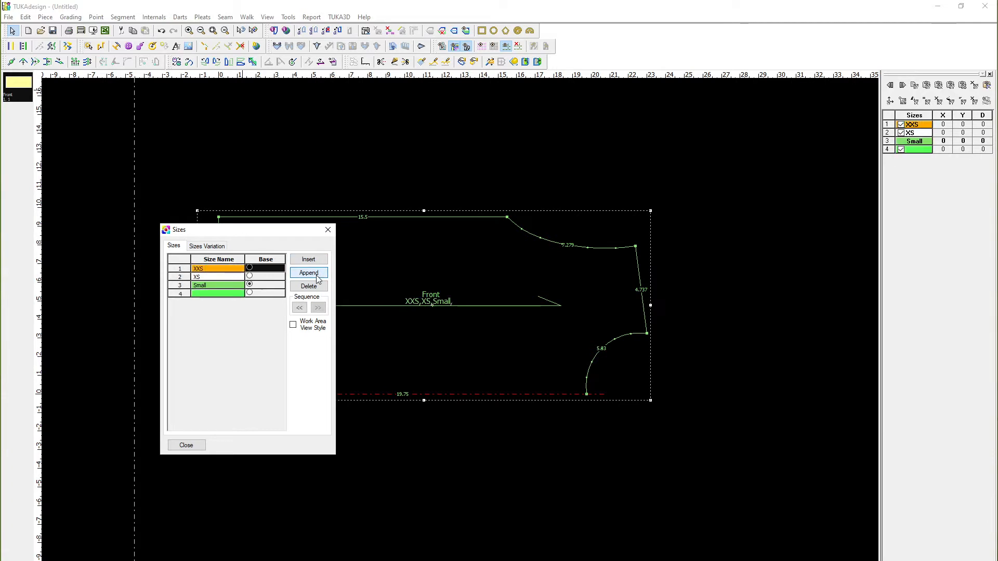
pyautogui.click(203, 294)
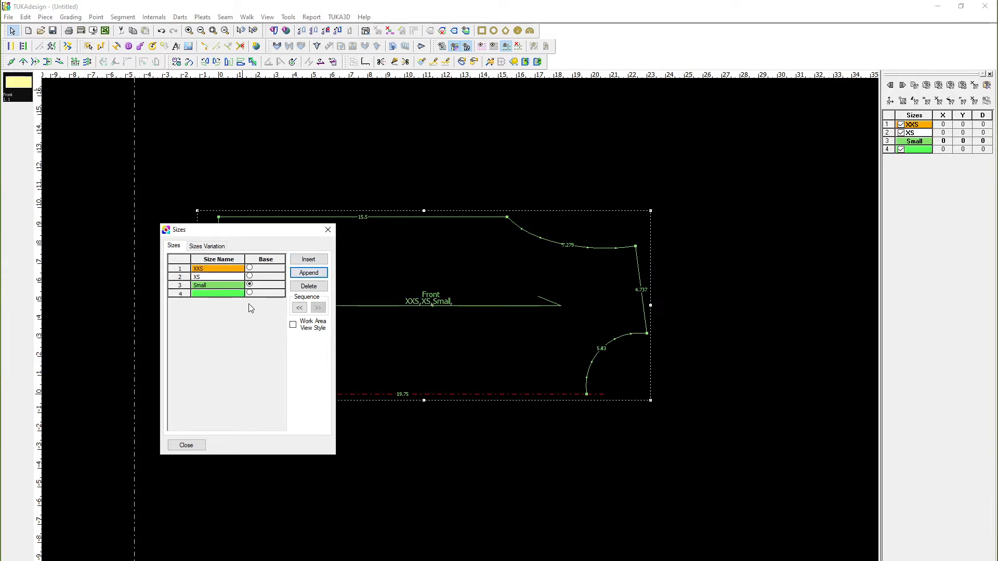
pyautogui.write('Med')
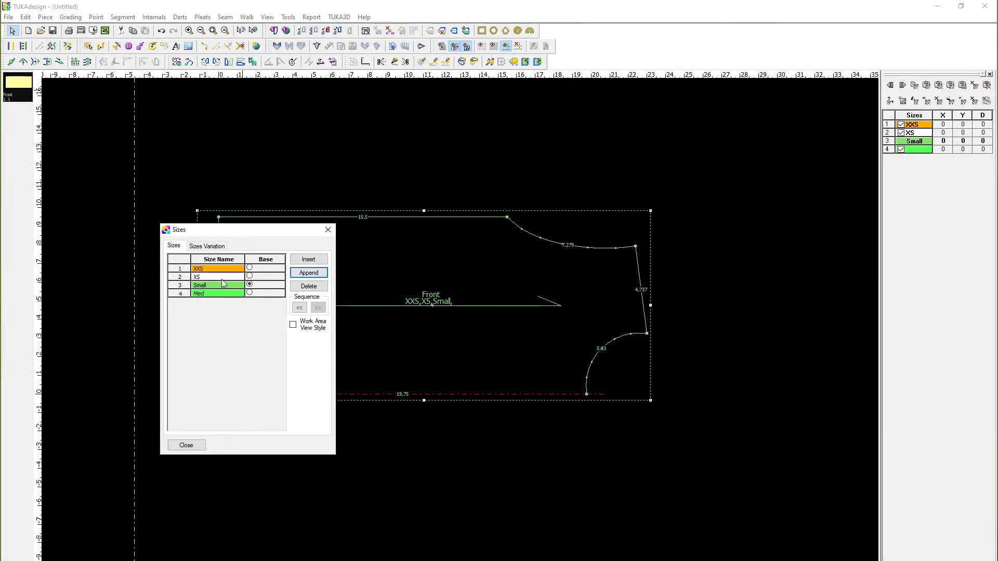
pyautogui.click(317, 276)
pyautogui.write('Large')
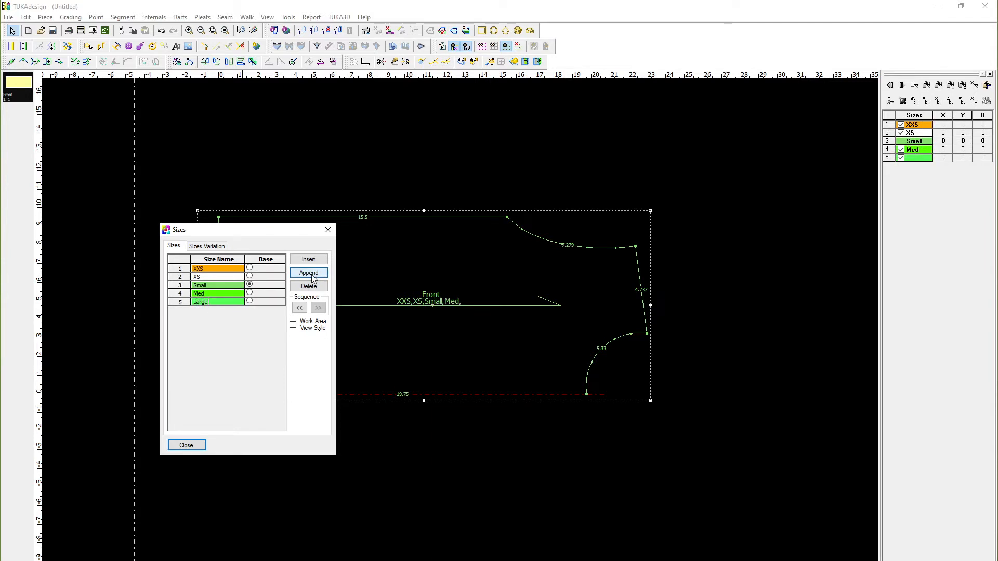
pyautogui.click(312, 277)
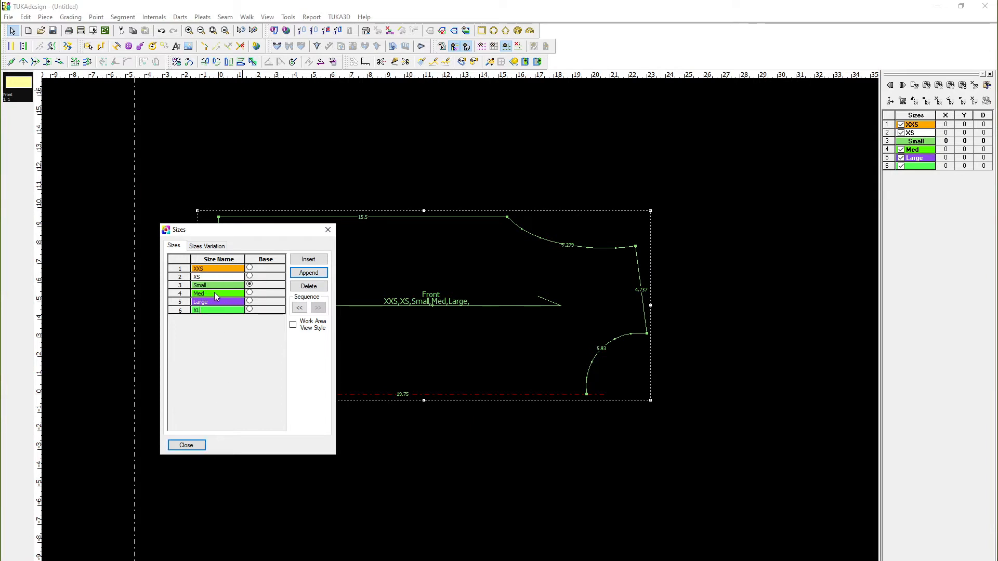
pyautogui.press('Return')
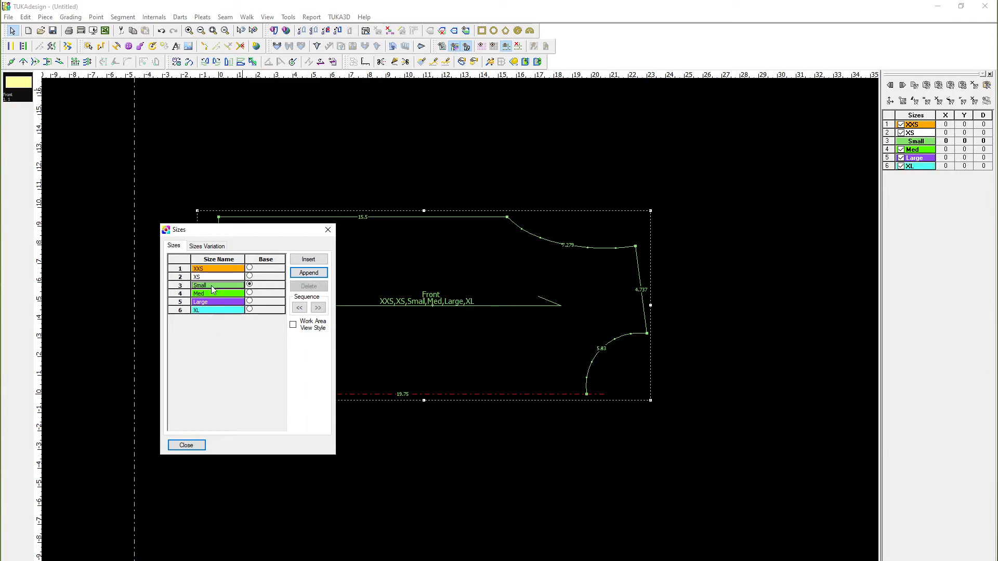
# - Set the display colour of size XXS to white and of size XS to yellow
pyautogui.click(214, 300)
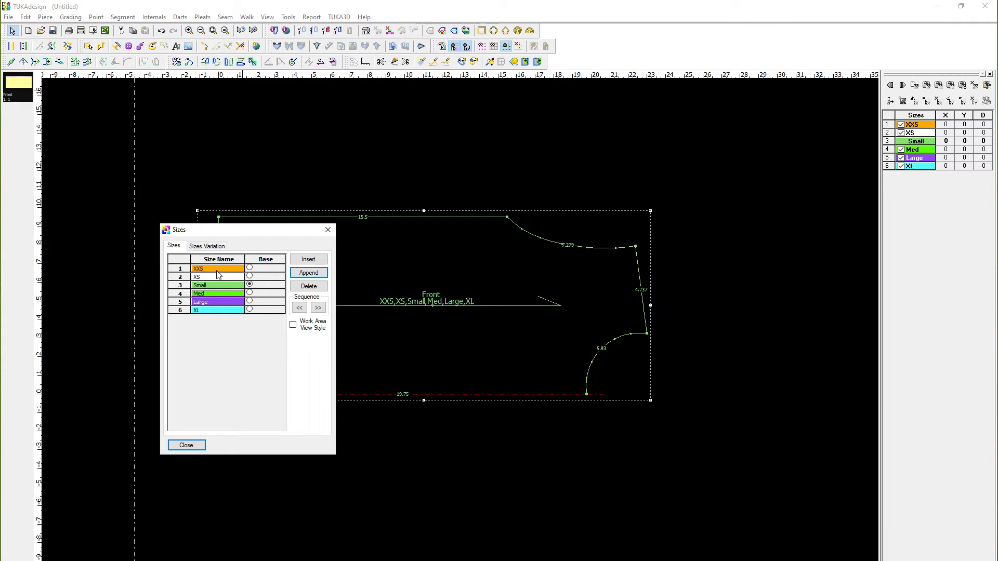
pyautogui.click(214, 272)
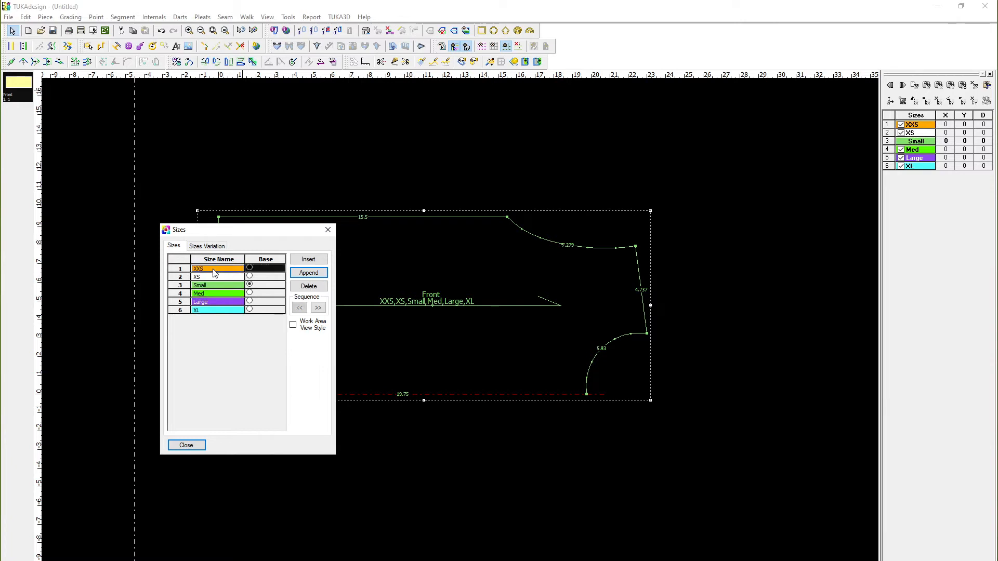
pyautogui.click(215, 272)
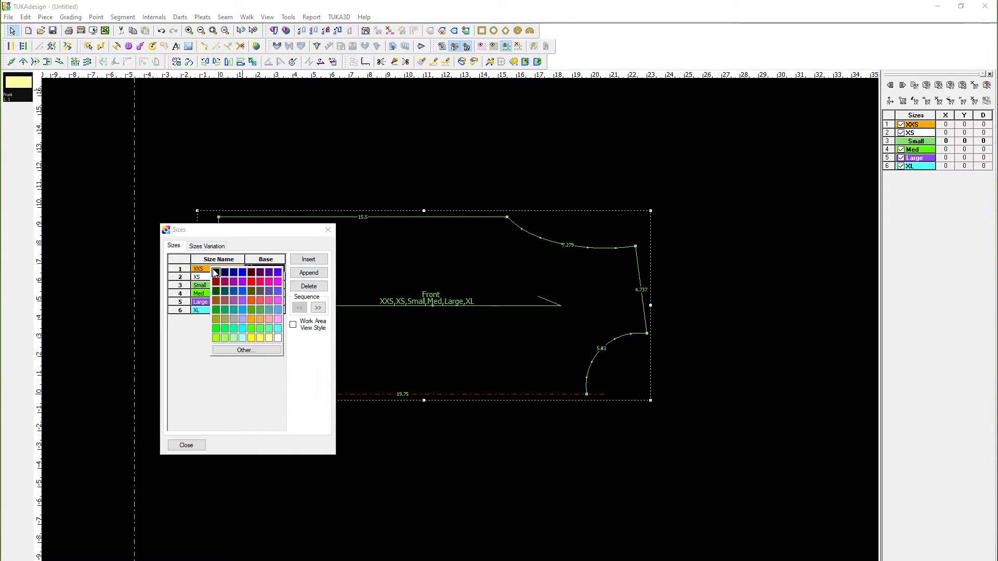
pyautogui.click(278, 337)
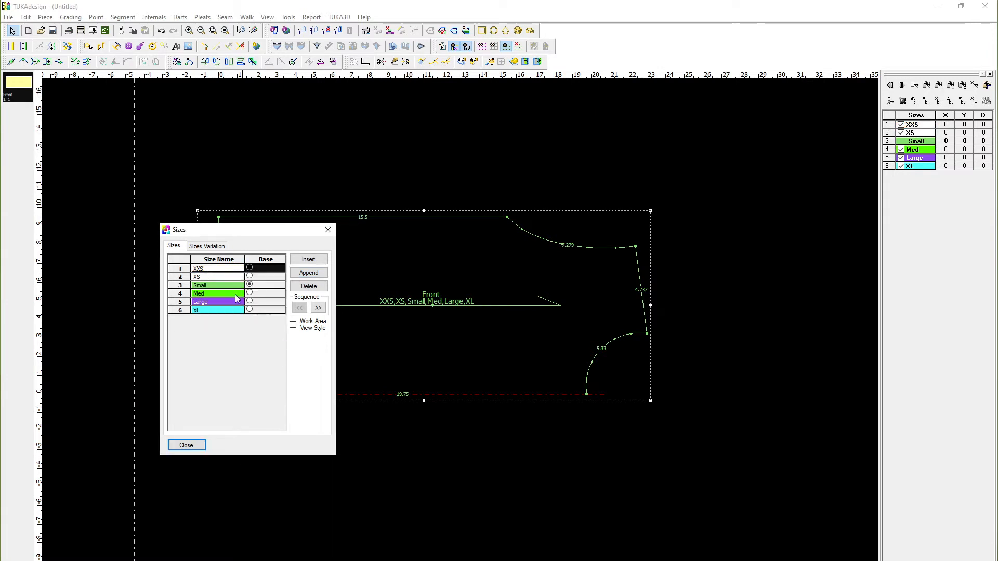
pyautogui.click(213, 277)
pyautogui.click(214, 277)
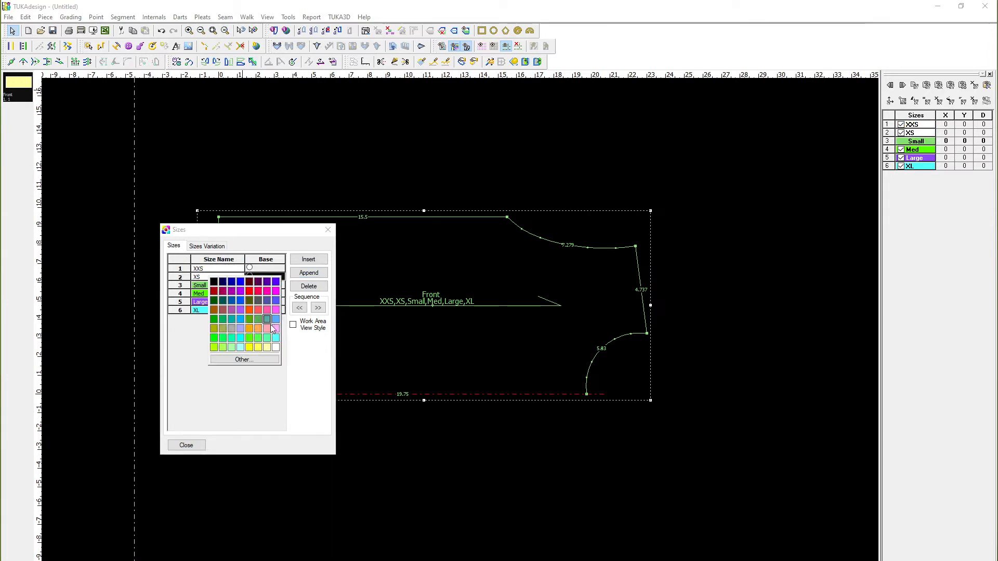
pyautogui.click(249, 348)
# - Set the display colour of size Small to orange and of size Med to red-orange
pyautogui.click(222, 286)
pyautogui.click(222, 286)
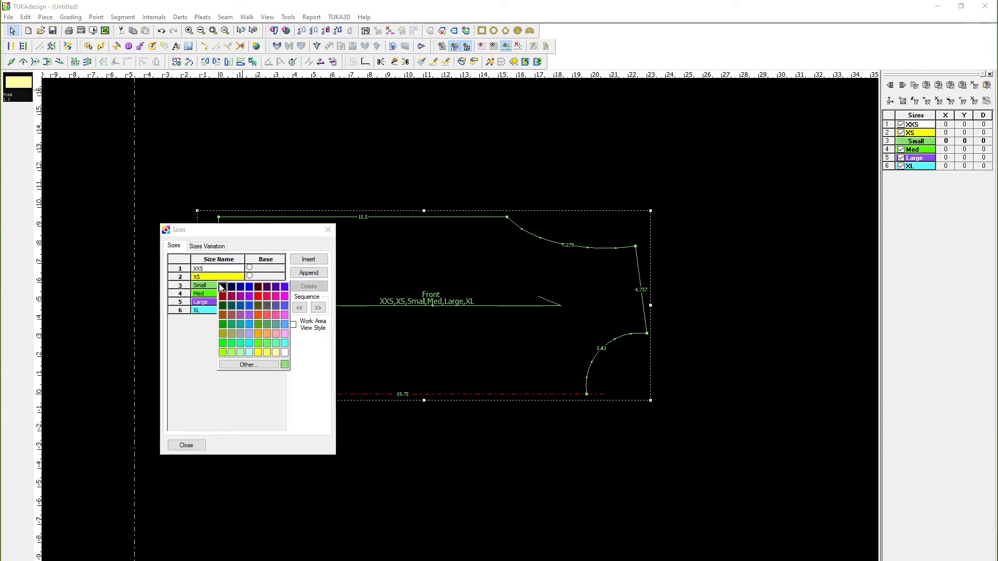
pyautogui.click(258, 333)
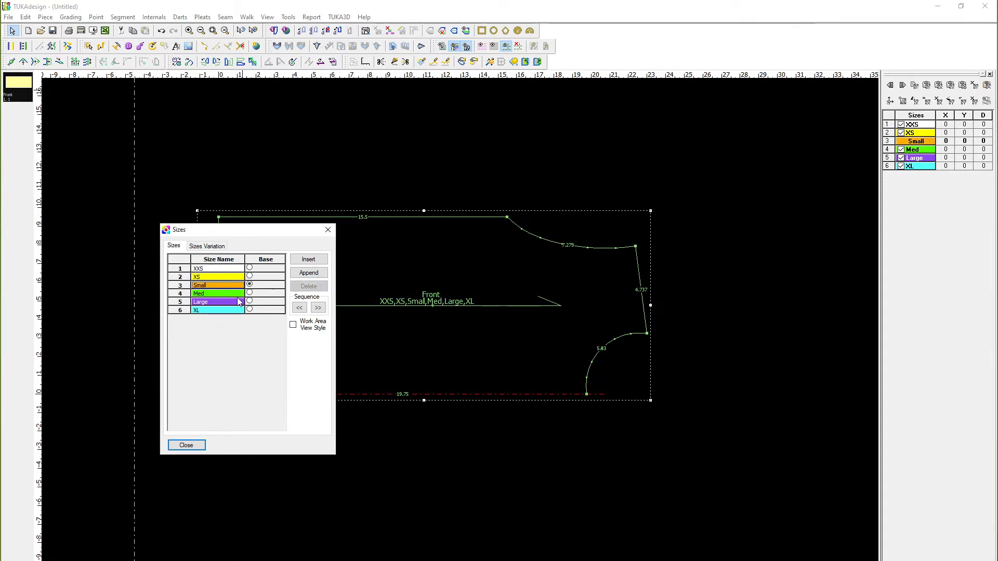
pyautogui.click(236, 295)
pyautogui.click(236, 294)
pyautogui.click(280, 334)
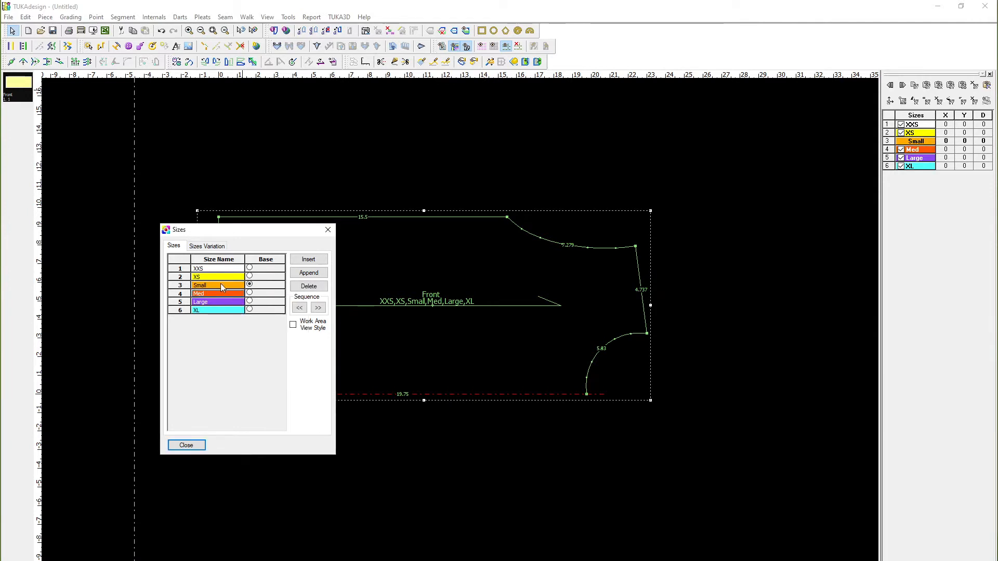
# - Set the display colour of size Large to a vivid blue-violet
pyautogui.click(223, 302)
pyautogui.click(224, 303)
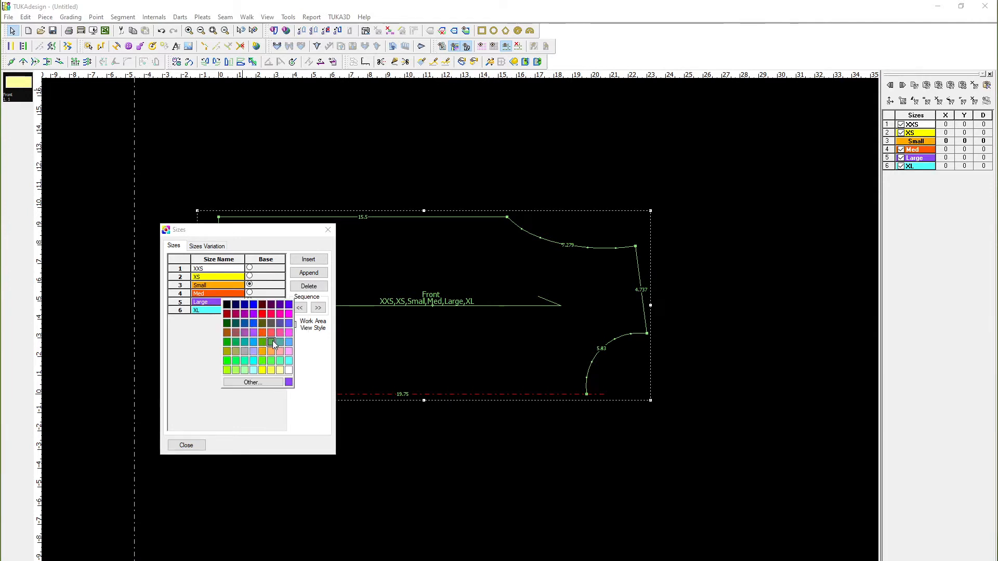
pyautogui.click(280, 306)
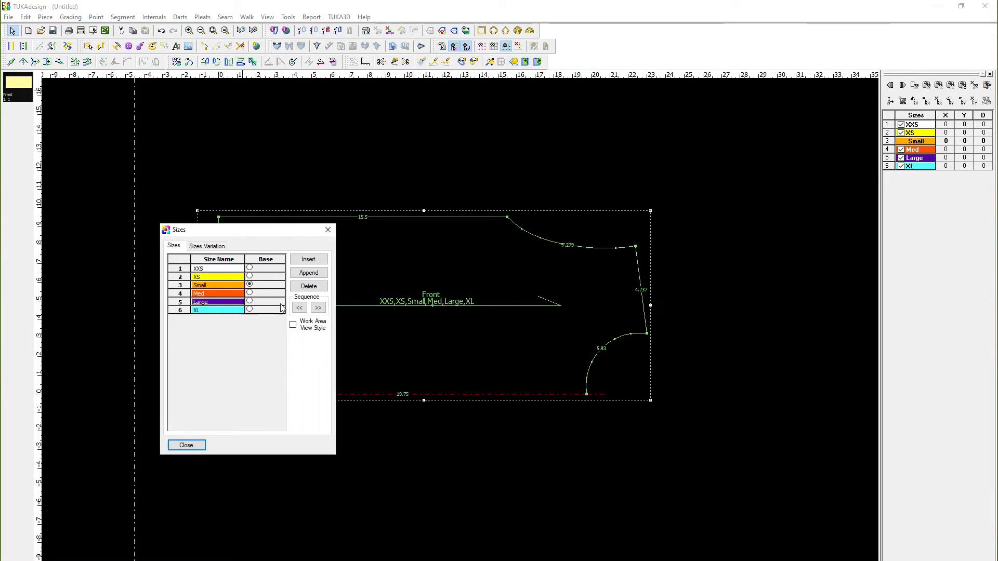
pyautogui.click(197, 311)
pyautogui.click(219, 311)
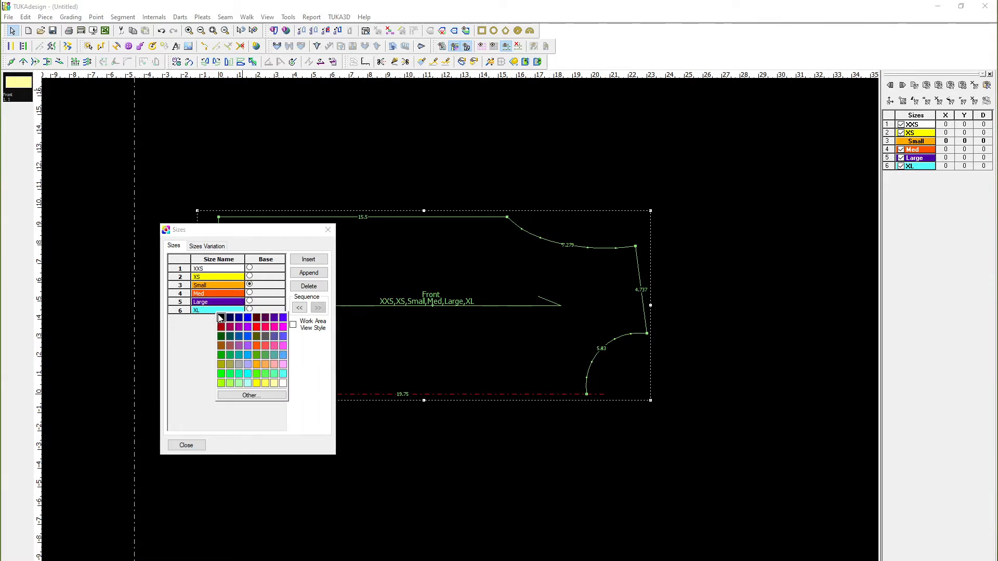
pyautogui.click(219, 303)
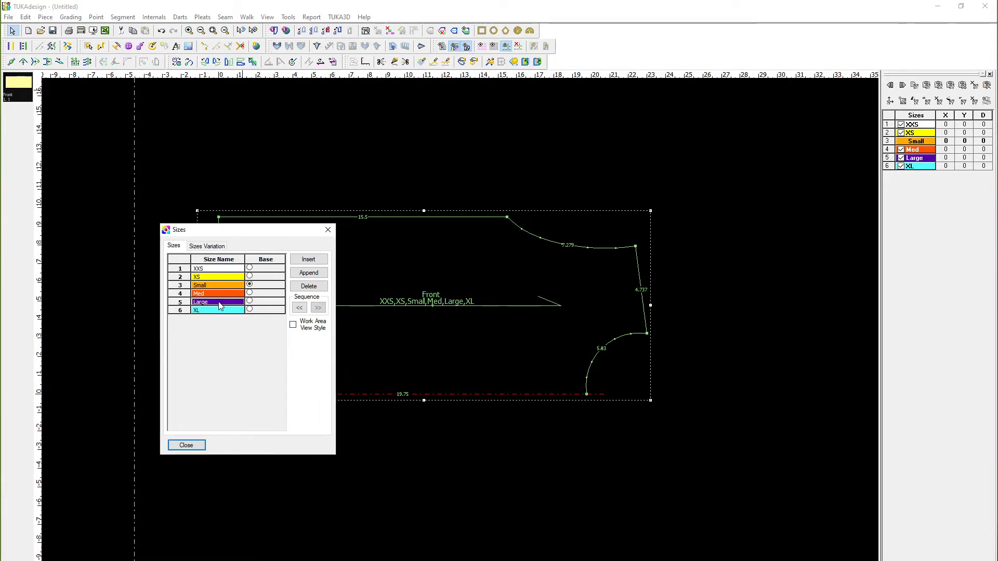
pyautogui.click(220, 307)
pyautogui.click(282, 310)
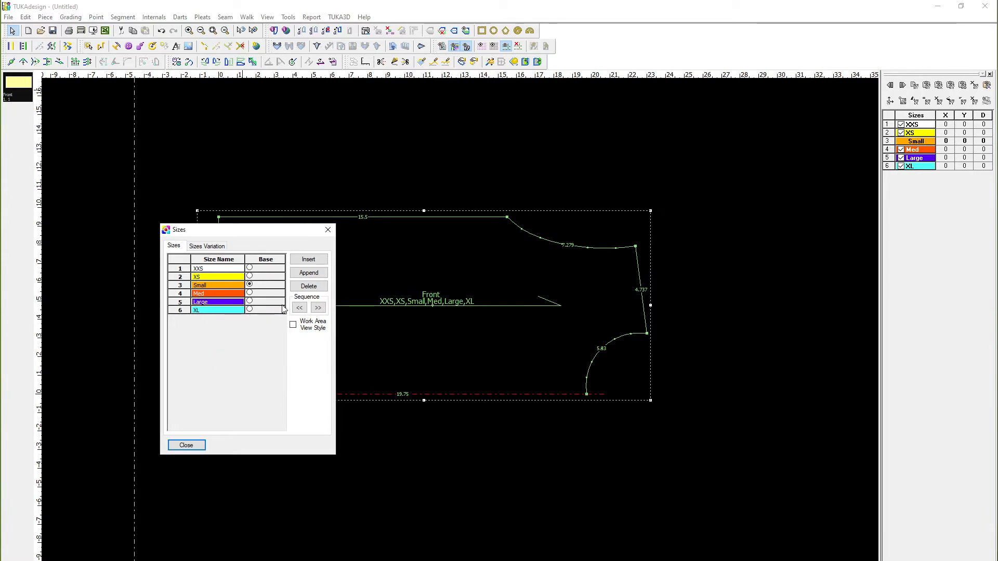
# - Set the display colour of size XL to bright sky blue and close the size settings
pyautogui.click(219, 310)
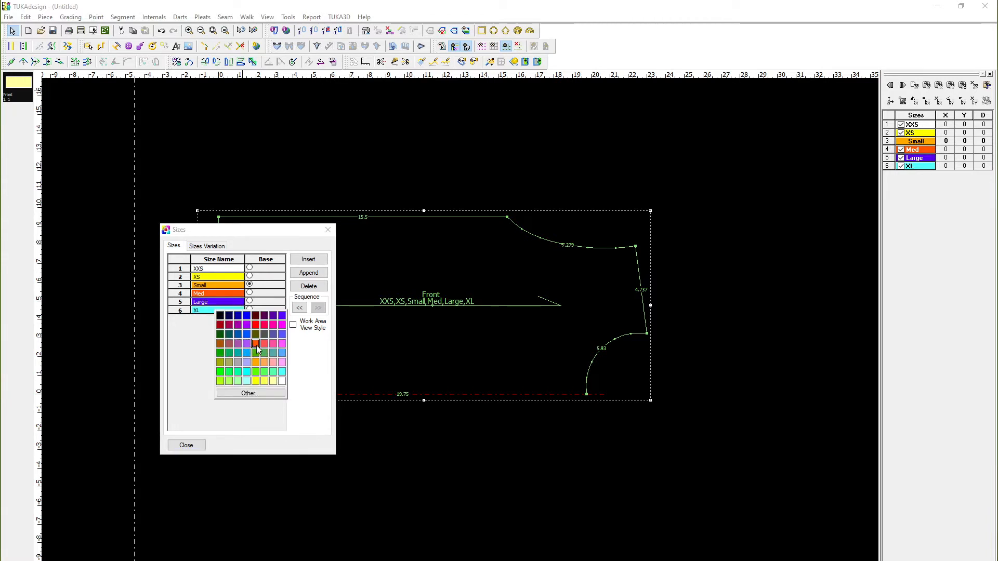
pyautogui.click(283, 335)
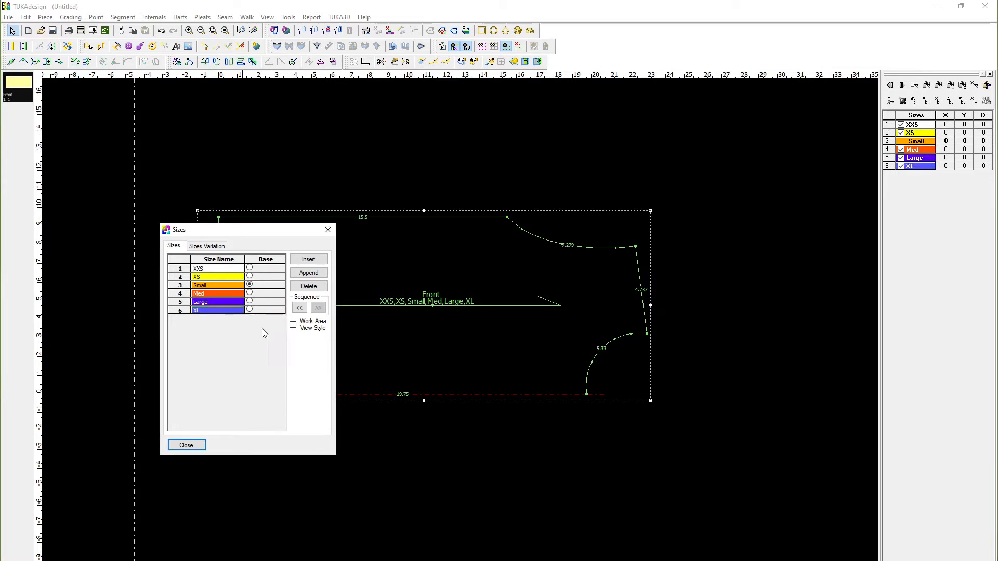
pyautogui.click(225, 311)
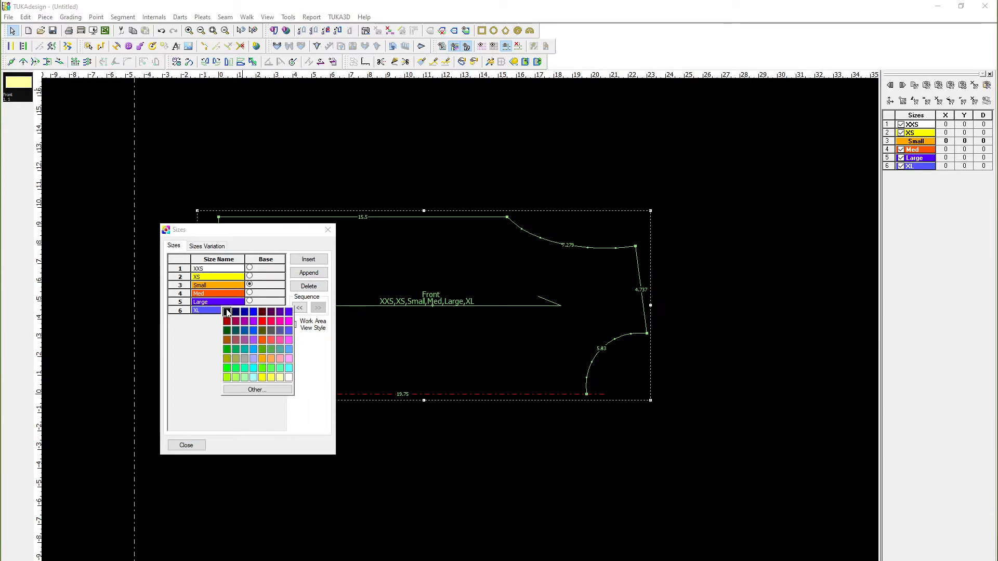
pyautogui.click(251, 349)
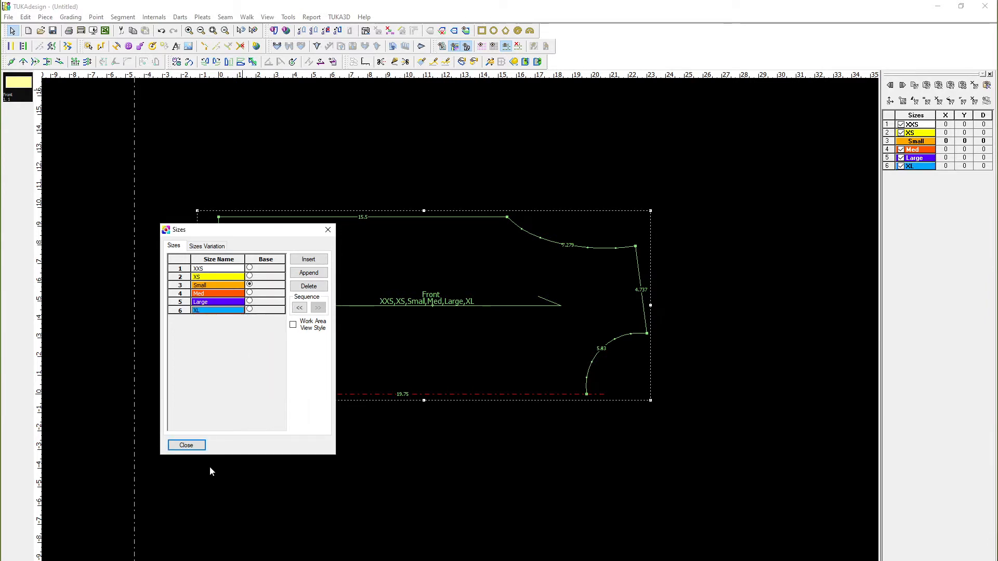
pyautogui.click(192, 445)
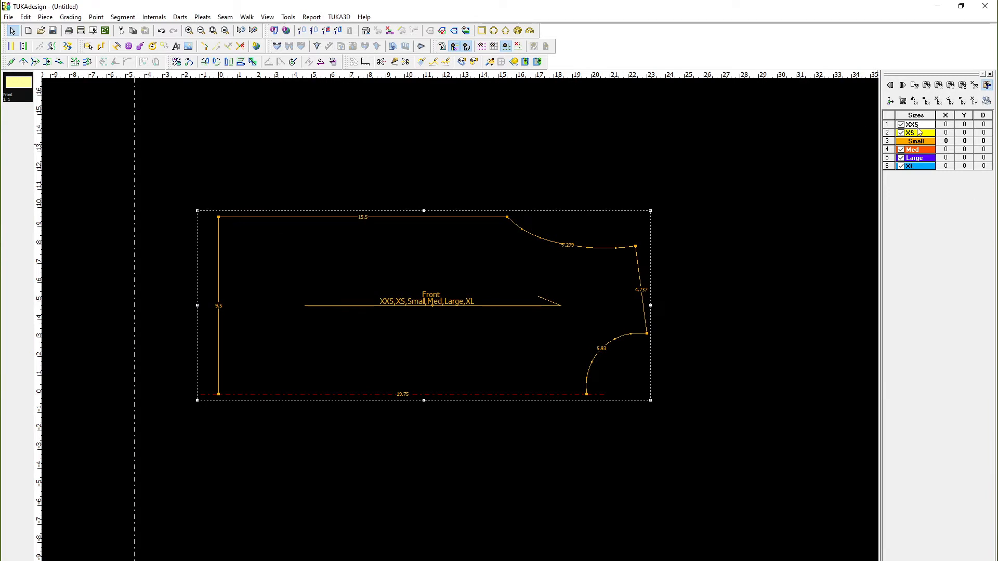
# - Configure the piece view descriptions to hide the Style and show the Piece Code
pyautogui.click(265, 19)
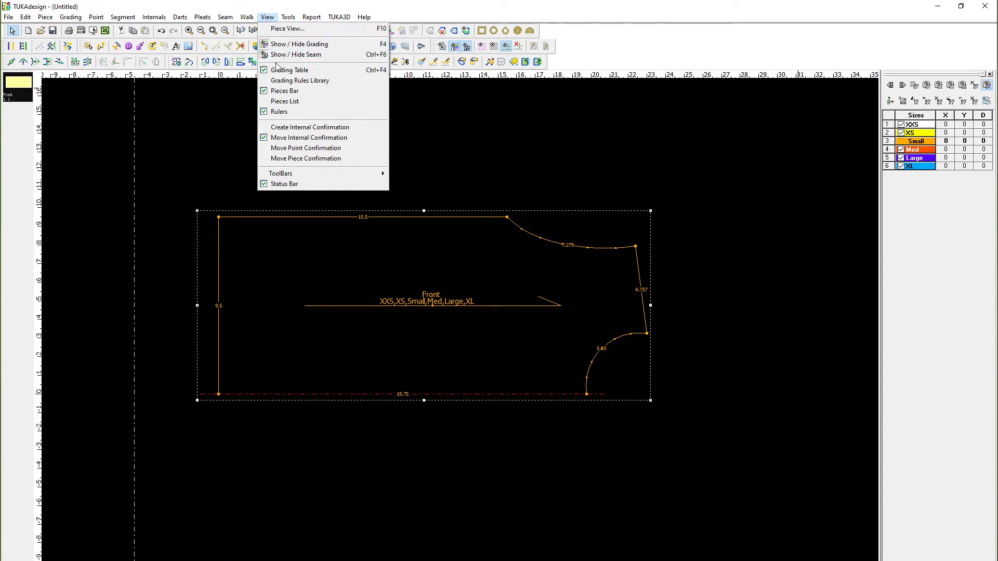
pyautogui.click(290, 16)
pyautogui.click(268, 16)
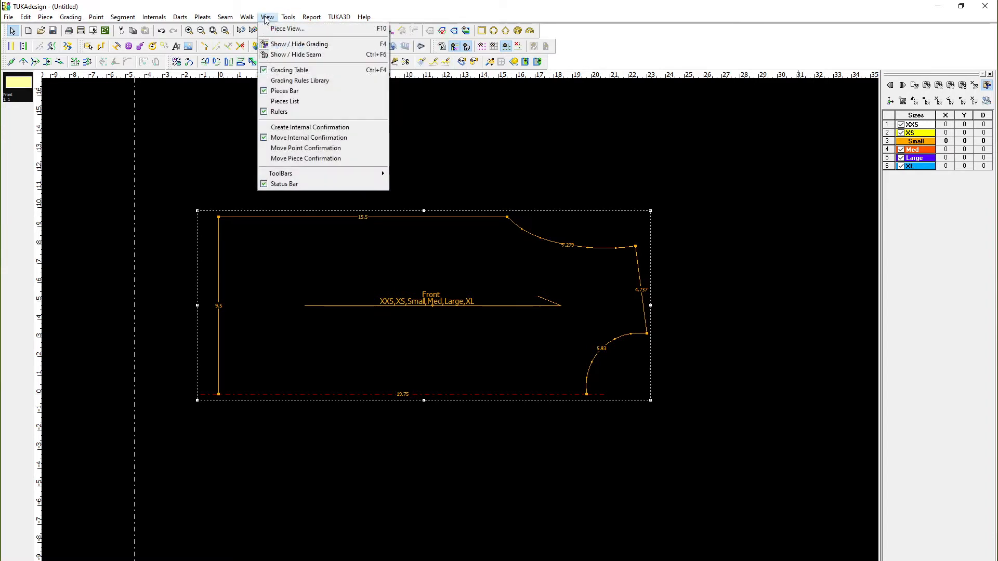
pyautogui.click(272, 28)
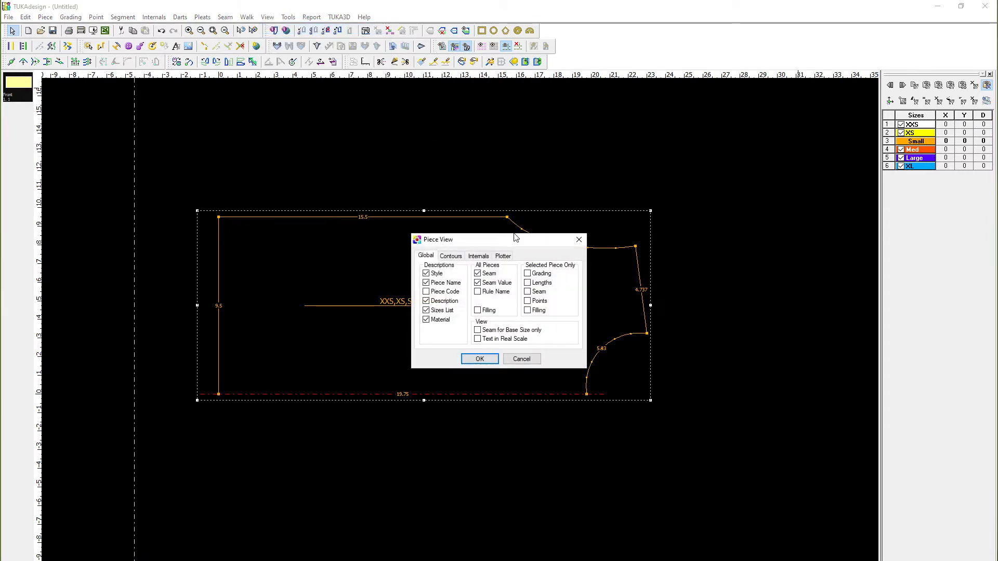
pyautogui.moveTo(517, 241); pyautogui.dragTo(658, 199)
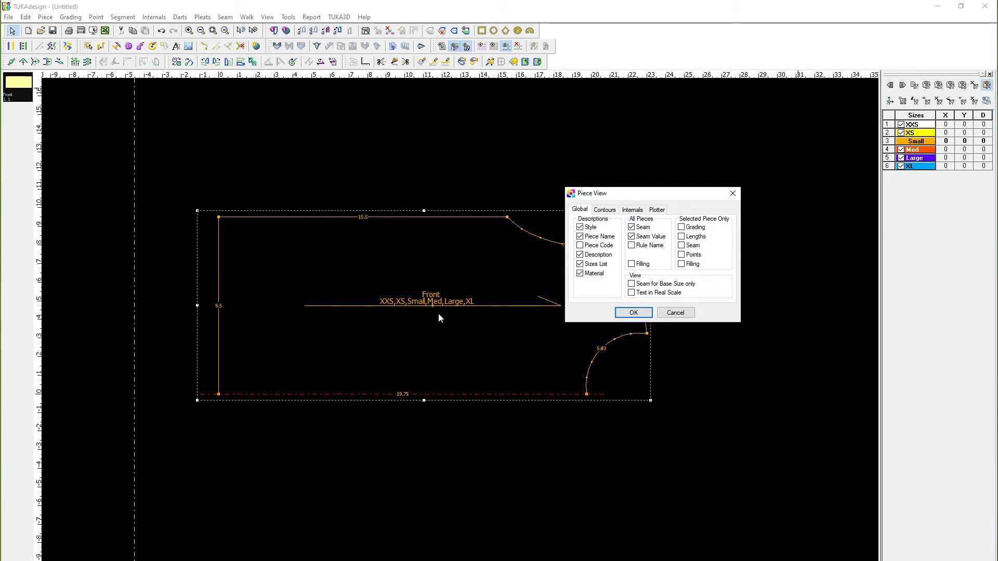
pyautogui.click(580, 227)
pyautogui.click(580, 246)
pyautogui.click(633, 312)
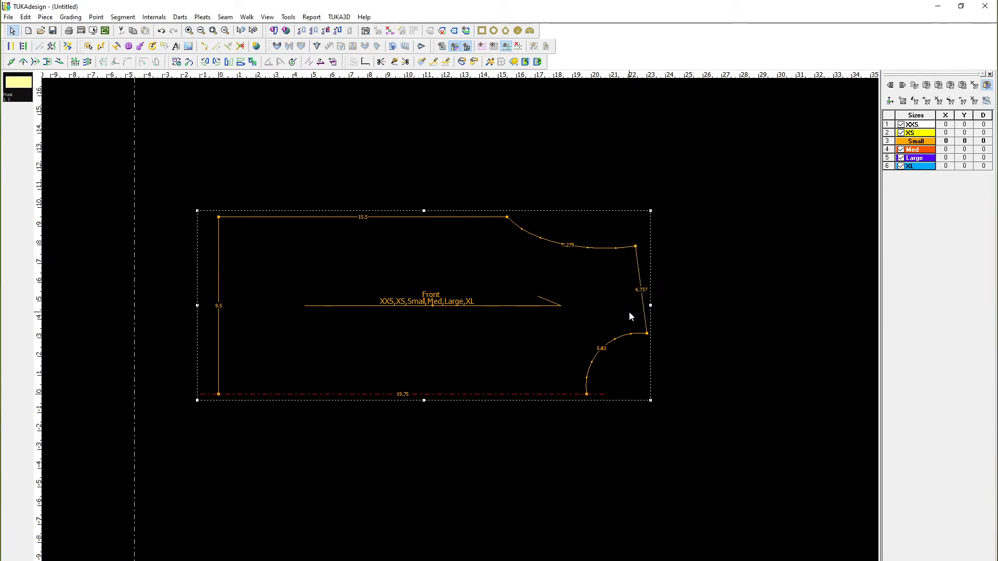
# - Save the file to the Desktop as "youtube shirt", accepting the empty material name and the proposed style name
pyautogui.hotkey('ctrl', 's')
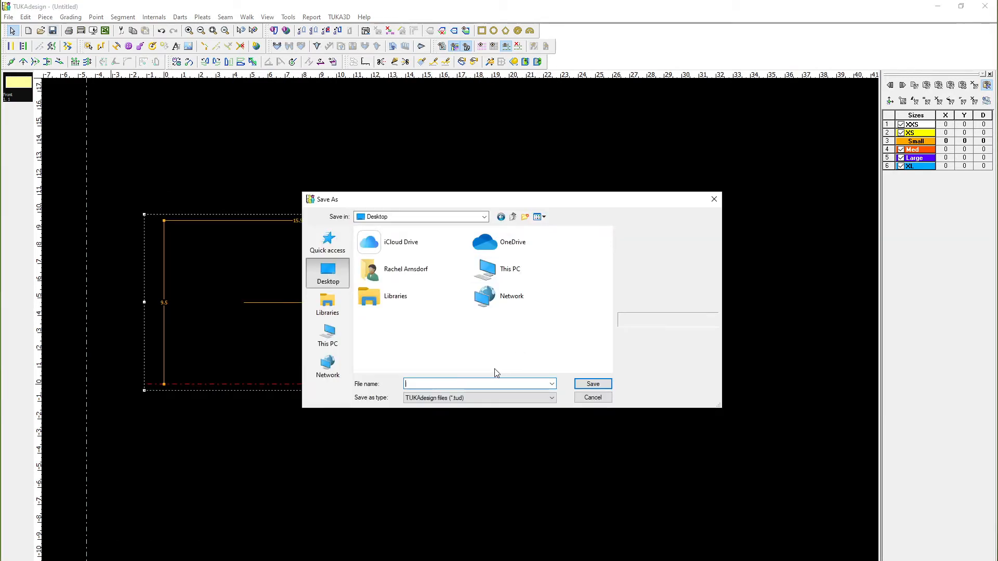
pyautogui.write('youtube shirt')
pyautogui.press('Return')
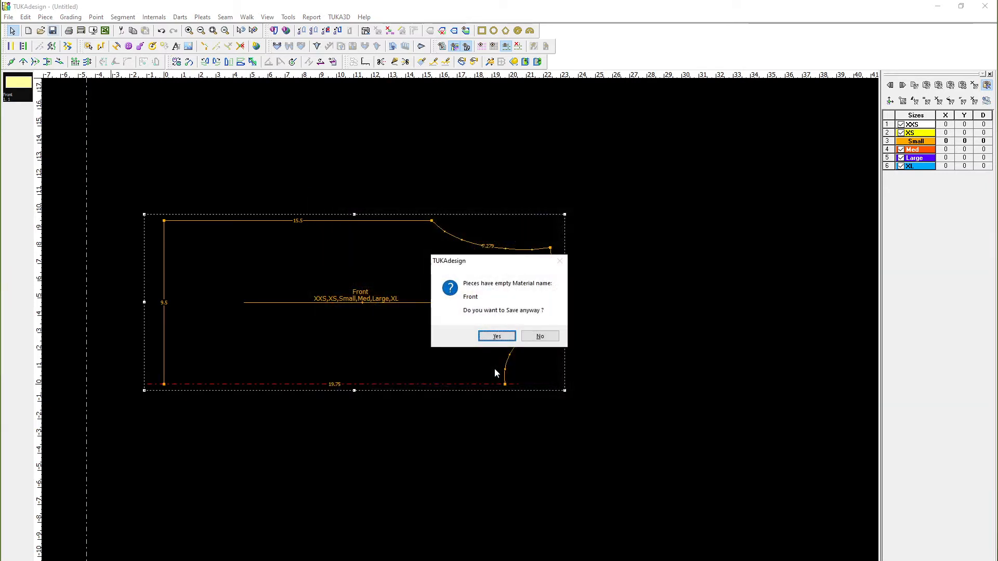
pyautogui.click(502, 337)
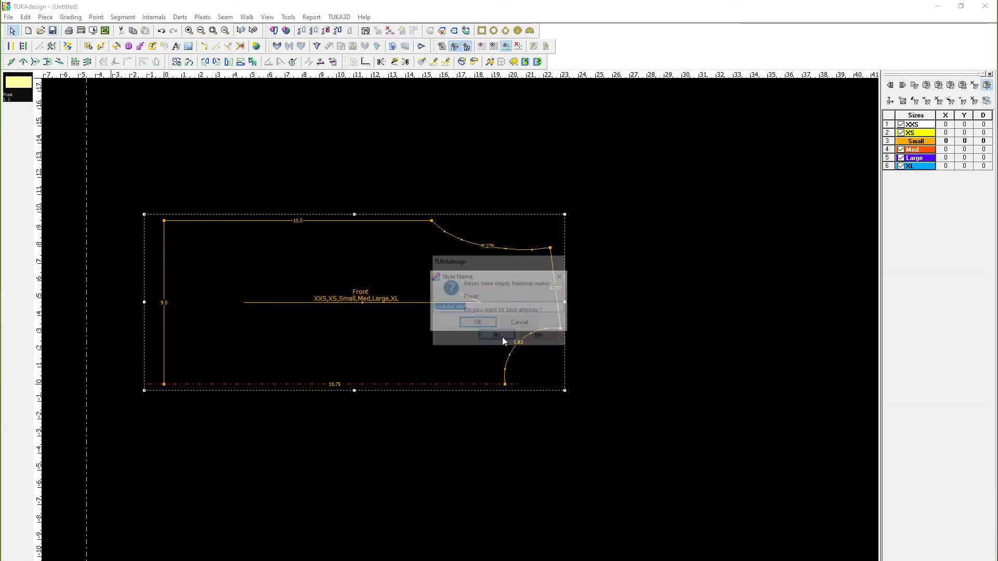
pyautogui.click(484, 324)
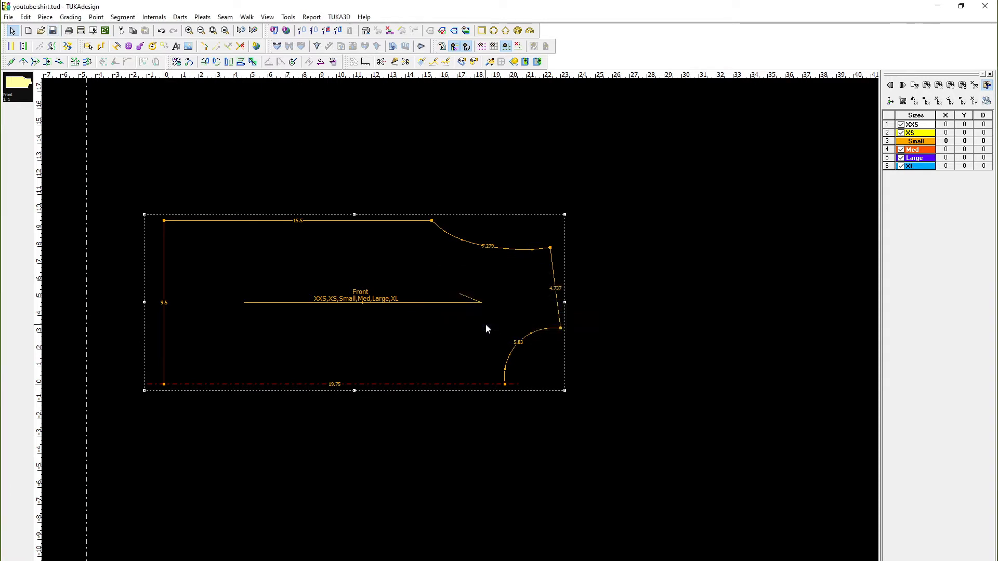
# - Fill in the Front piece's info with code "YouTube Shirt", description "Cut 1" and material "Self", and apply it
pyautogui.doubleClick(416, 334)
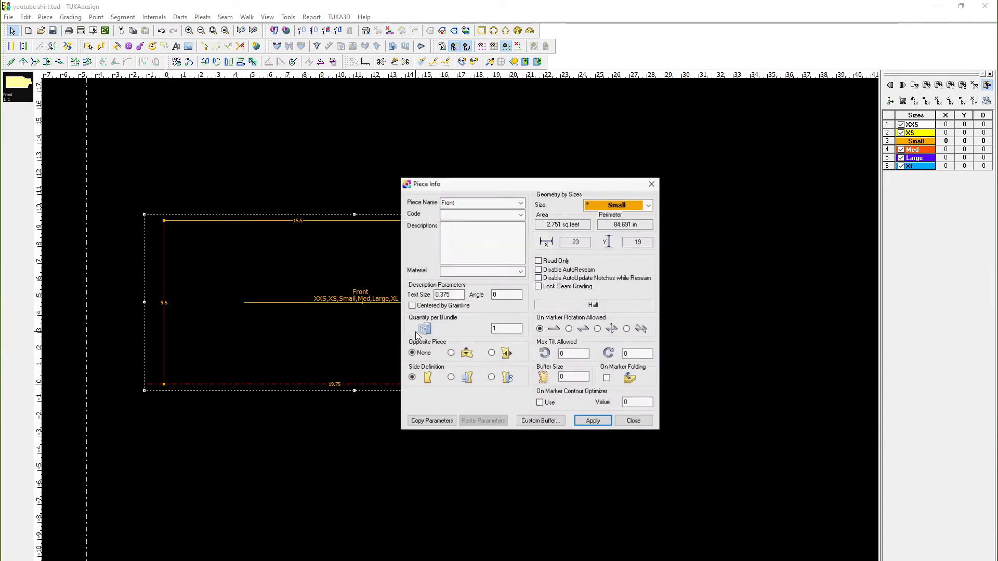
pyautogui.click(449, 214)
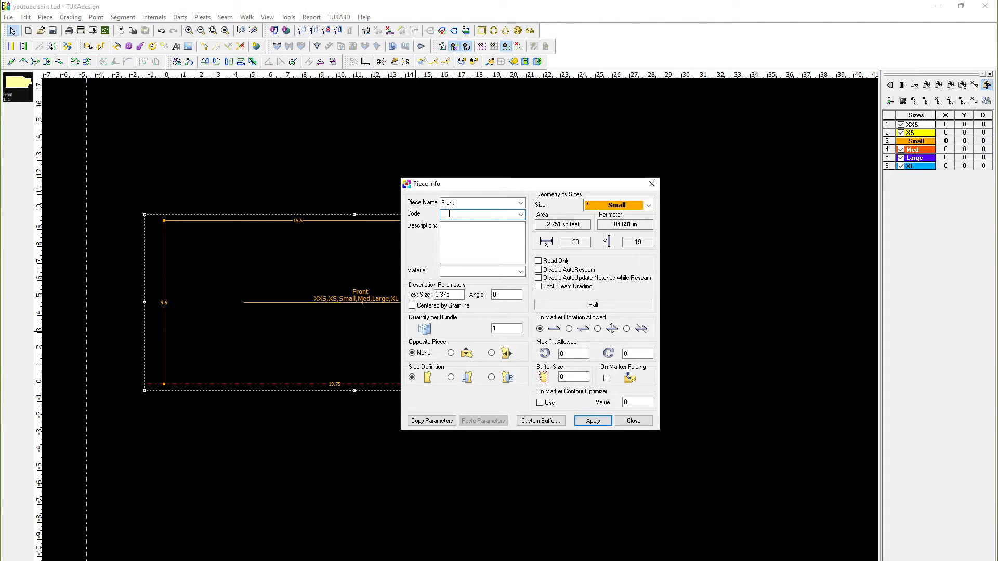
pyautogui.write('YouTube Shi')
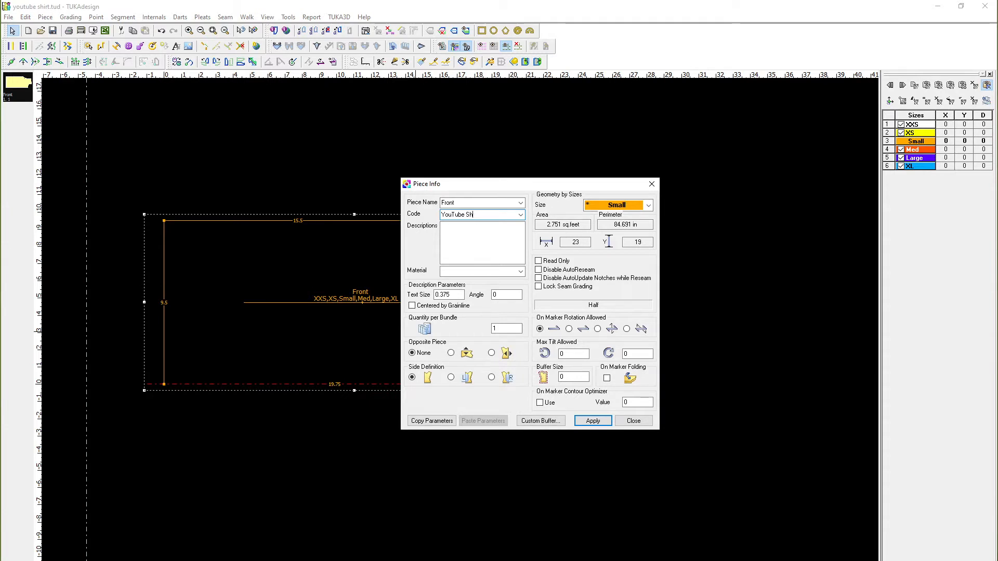
pyautogui.write('C')
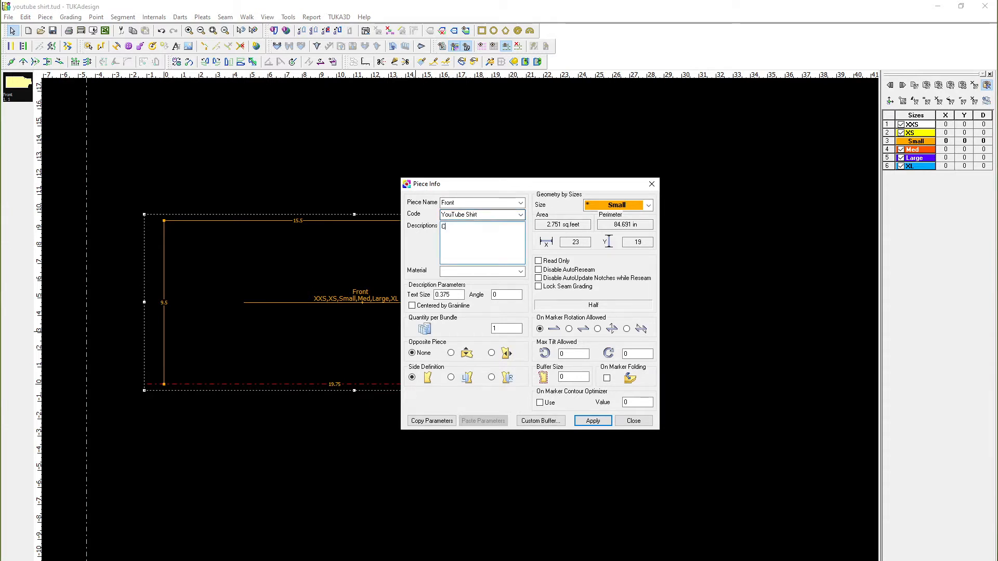
pyautogui.write('ut 1')
pyautogui.press('Tab')
pyautogui.click(593, 421)
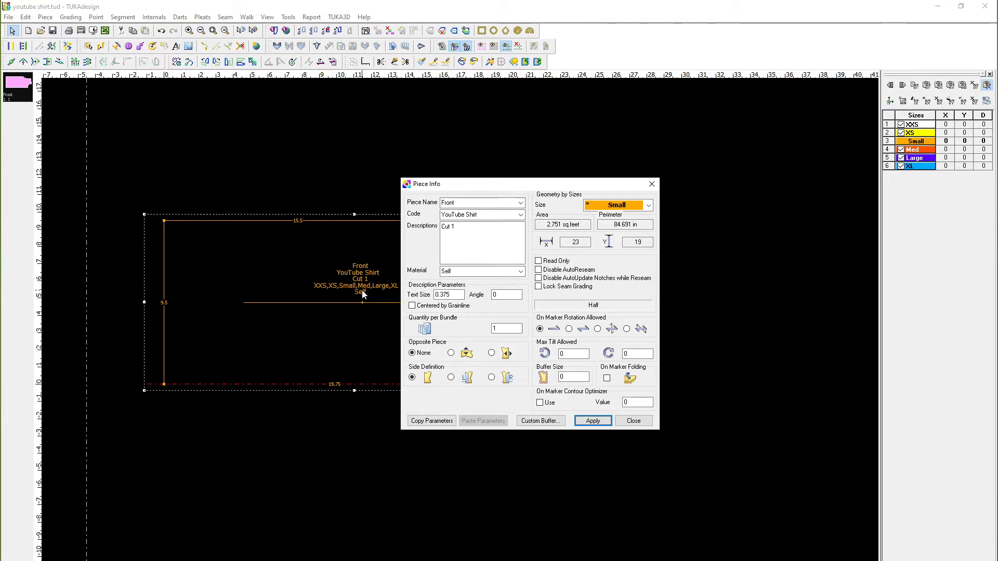
pyautogui.click(592, 421)
pyautogui.click(634, 421)
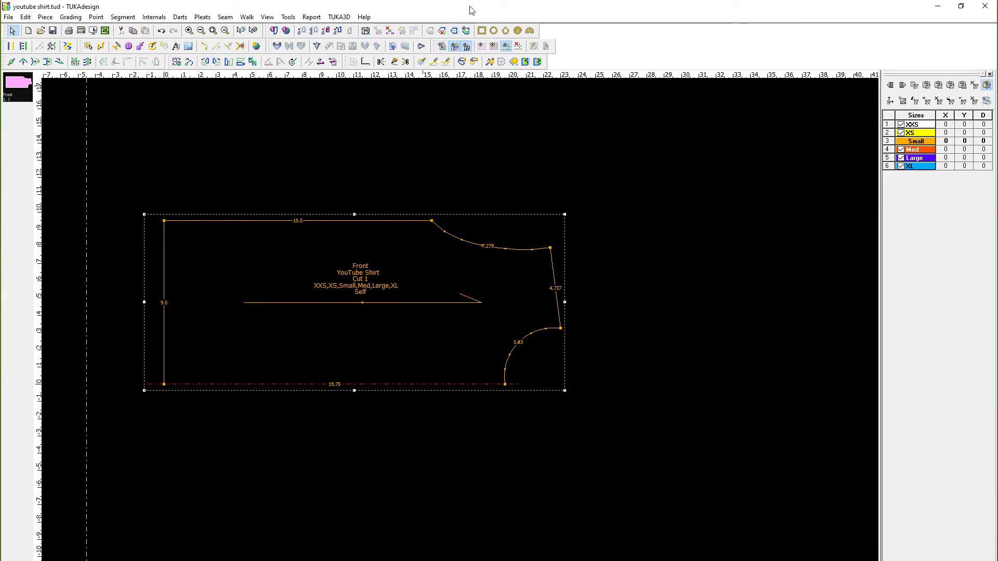
# - Add a 0.25 in seam allowance along the side, armhole, shoulder and neckline, from the hem's side corner to the centre neck point
pyautogui.click(365, 32)
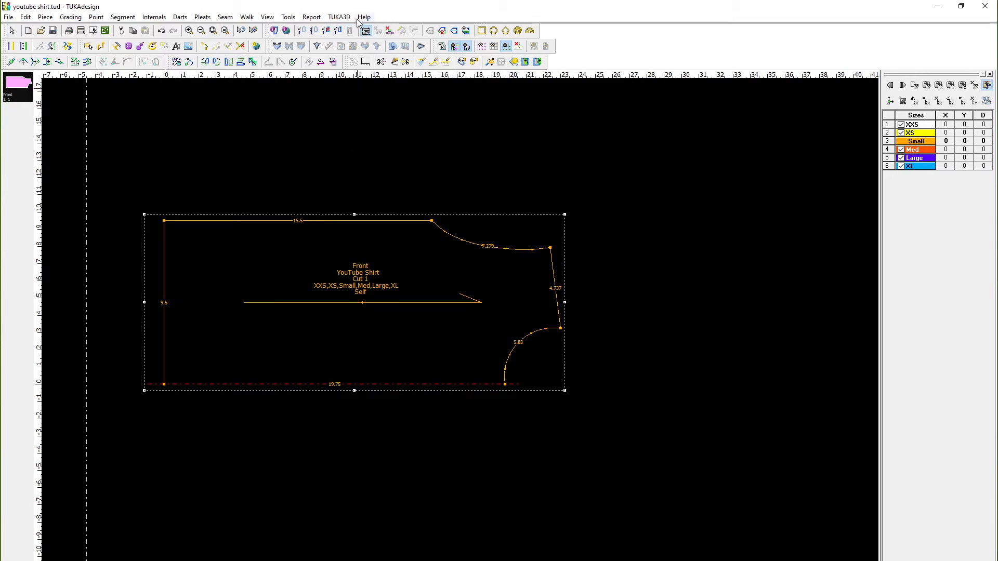
pyautogui.click(165, 222)
pyautogui.click(507, 386)
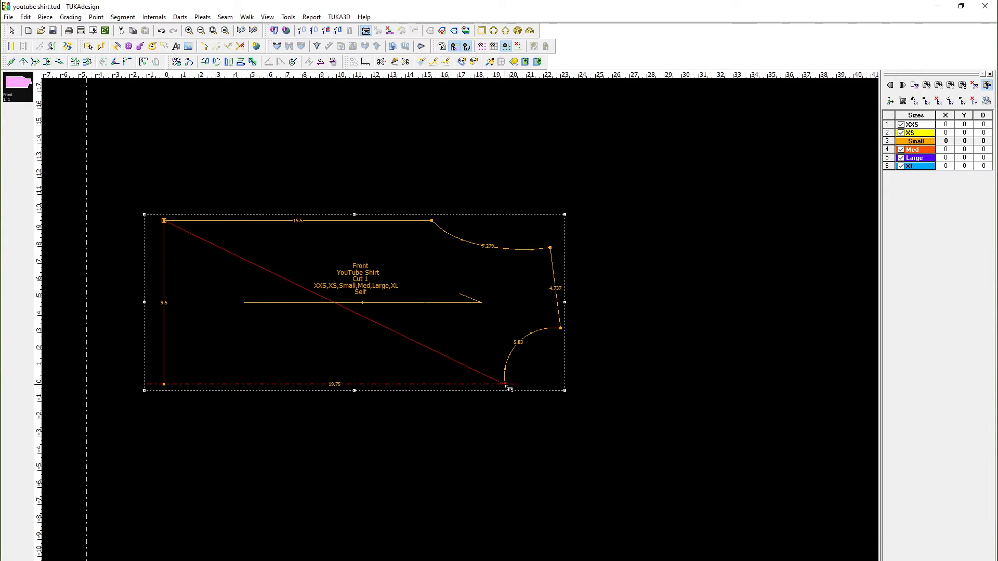
pyautogui.click(510, 389)
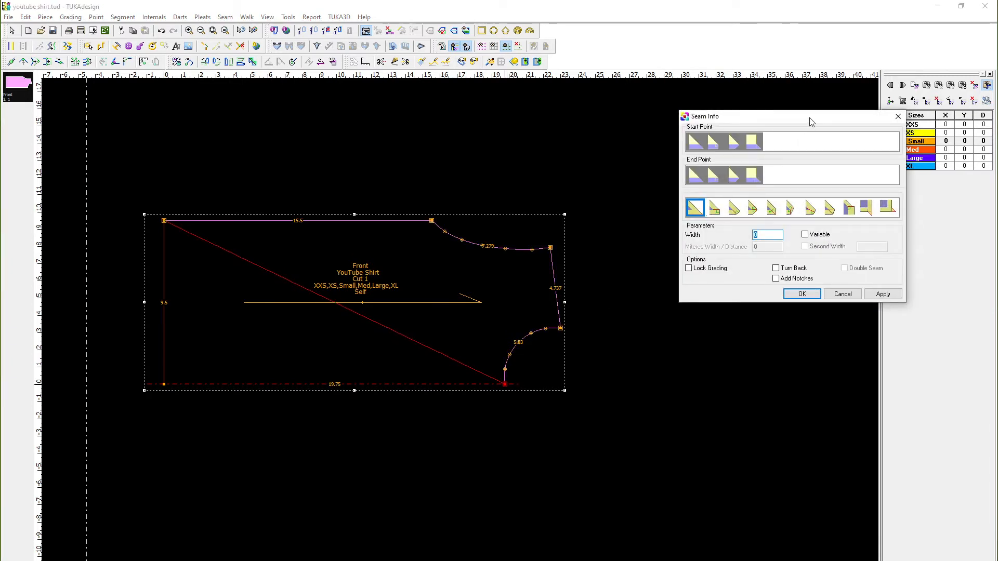
pyautogui.write('.25')
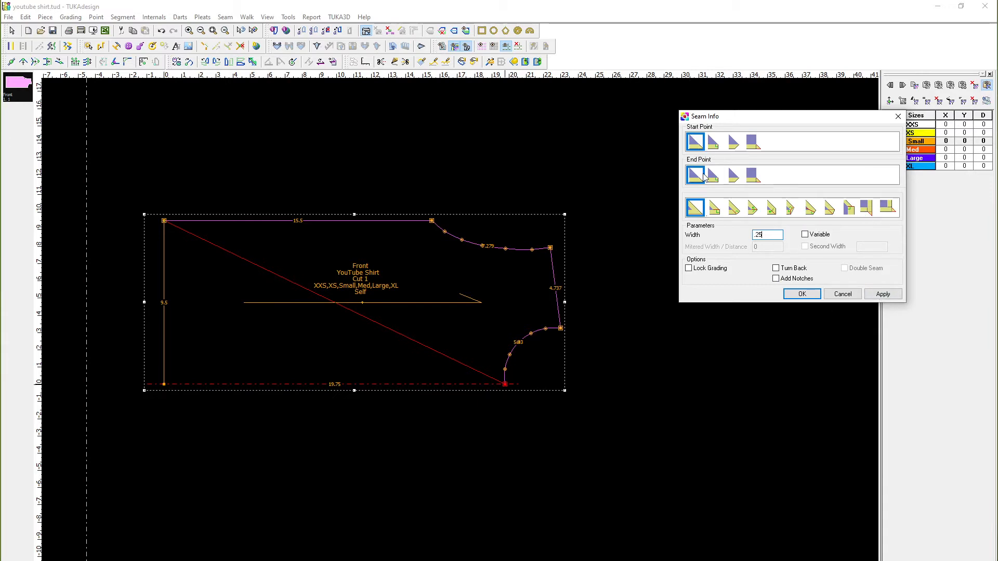
pyautogui.click(884, 294)
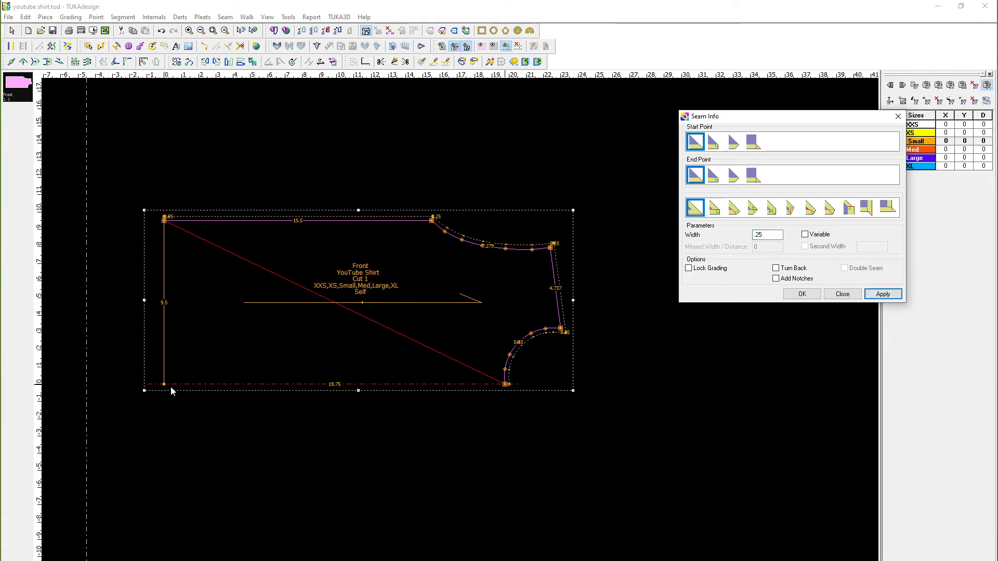
pyautogui.click(809, 296)
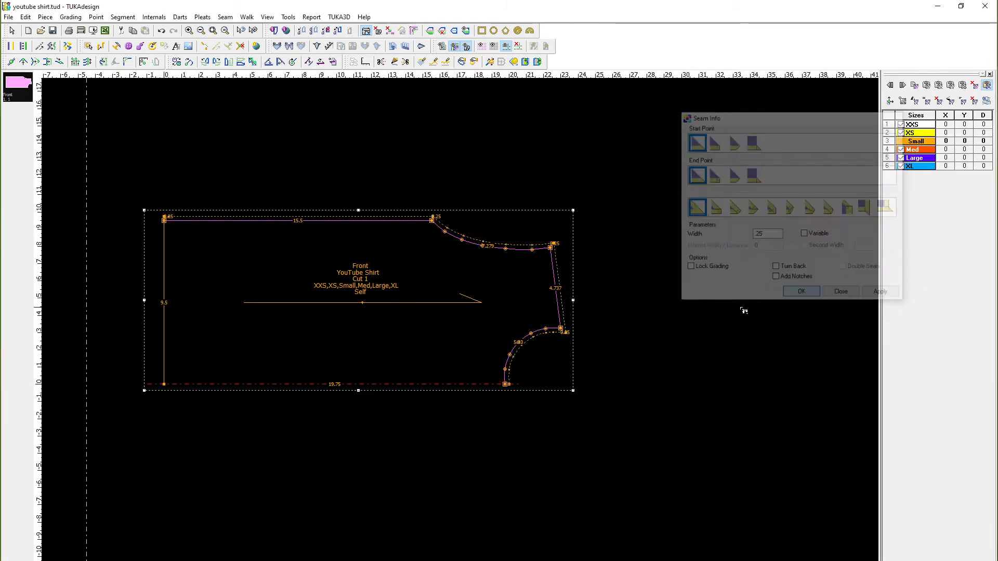
# - Add a 1 in seam allowance along the hem, from the centre hem point to the side corner
pyautogui.click(165, 385)
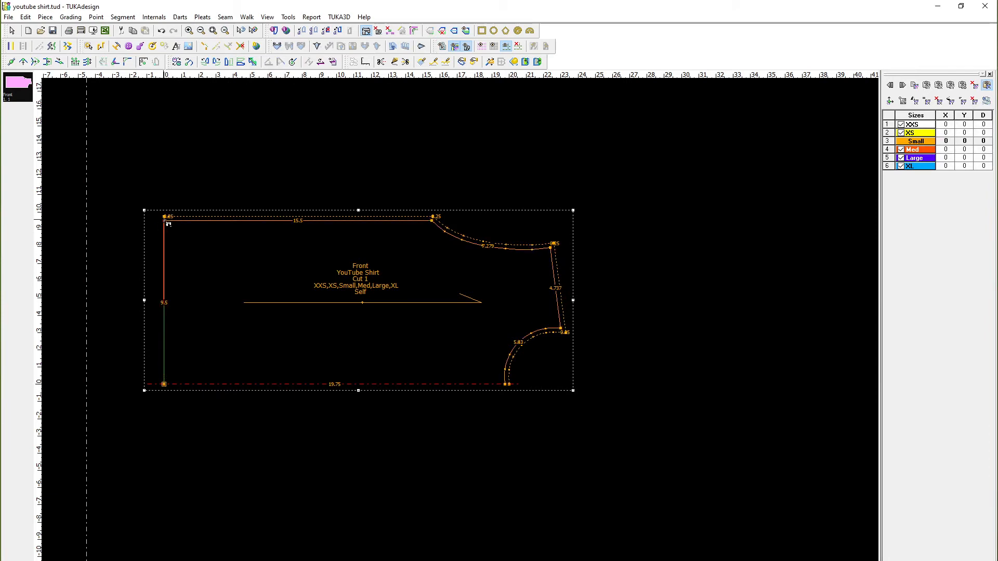
pyautogui.click(166, 222)
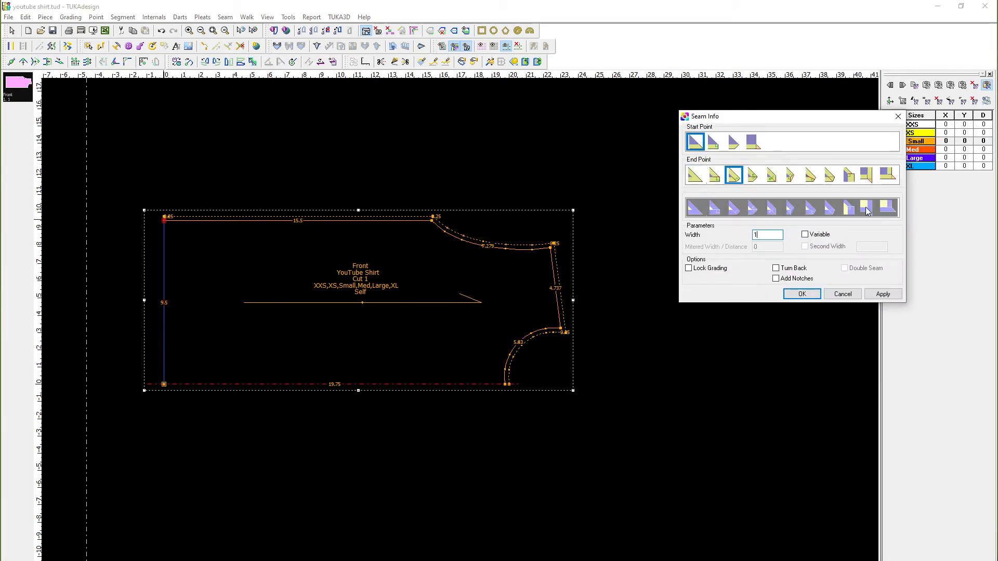
pyautogui.click(883, 294)
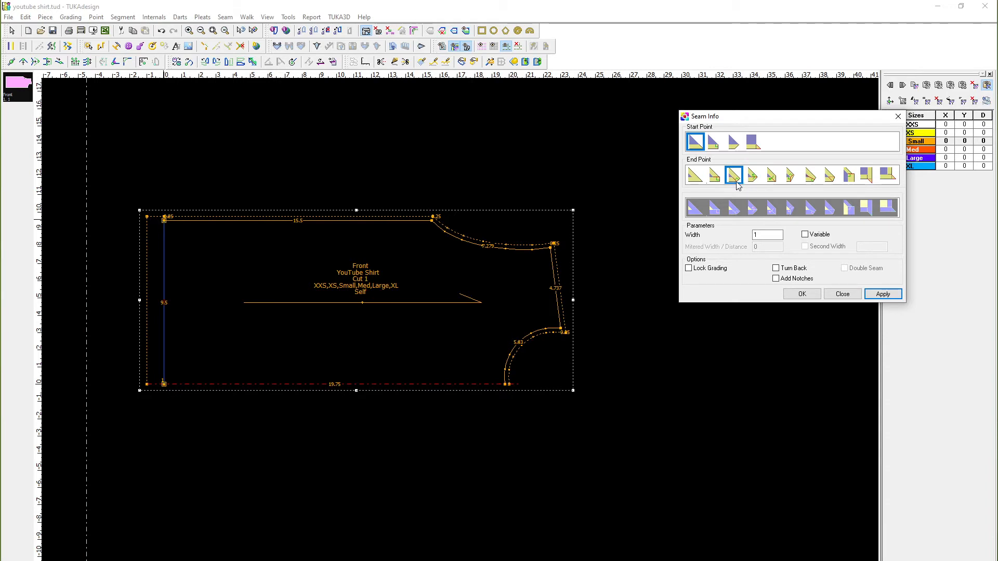
# - Make the hem allowance a turned-back double seam with added notches and a mitered width/distance of 0.5, and apply it
pyautogui.click(786, 270)
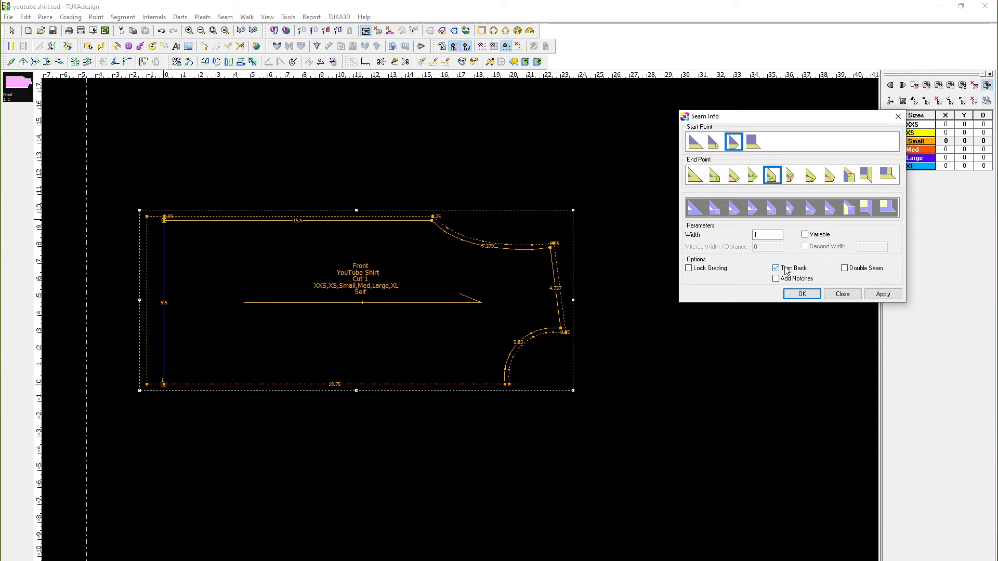
pyautogui.click(794, 281)
pyautogui.click(879, 295)
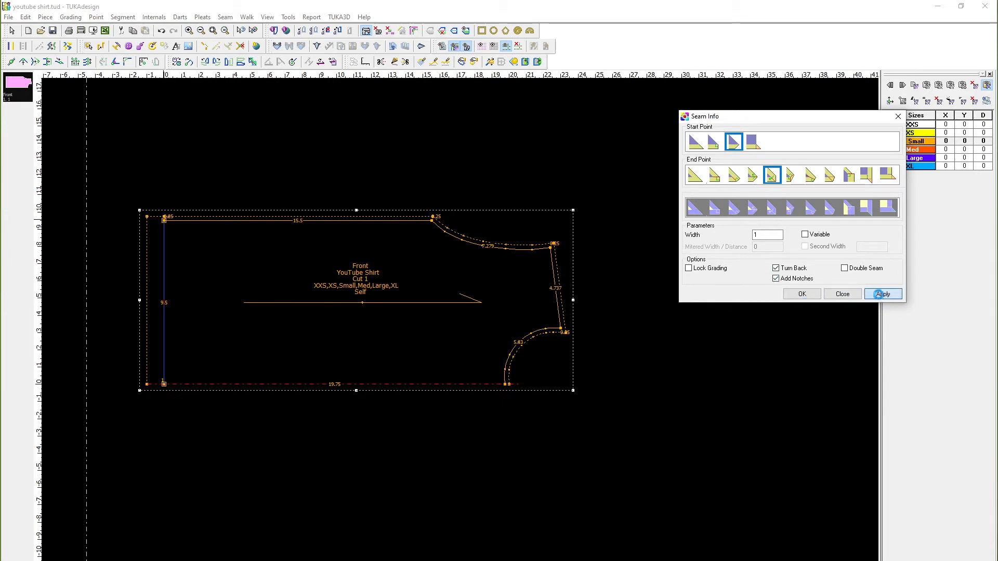
pyautogui.click(845, 268)
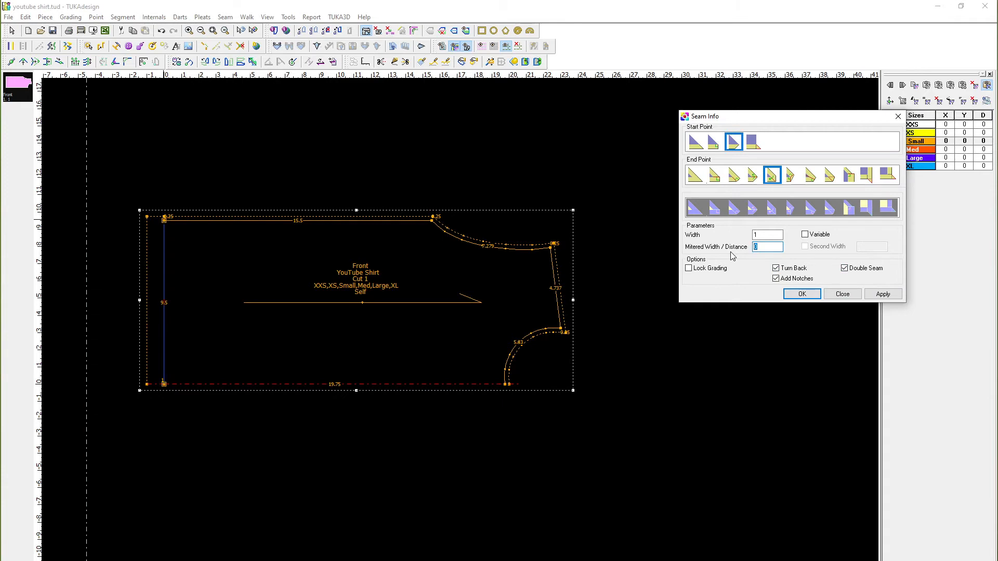
pyautogui.click(876, 295)
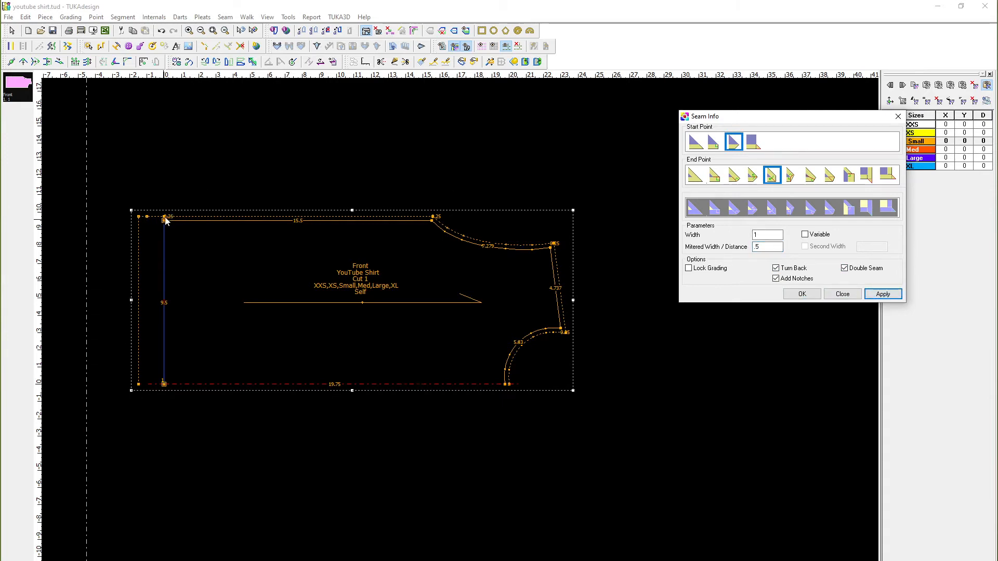
pyautogui.click(802, 293)
pyautogui.click(348, 147)
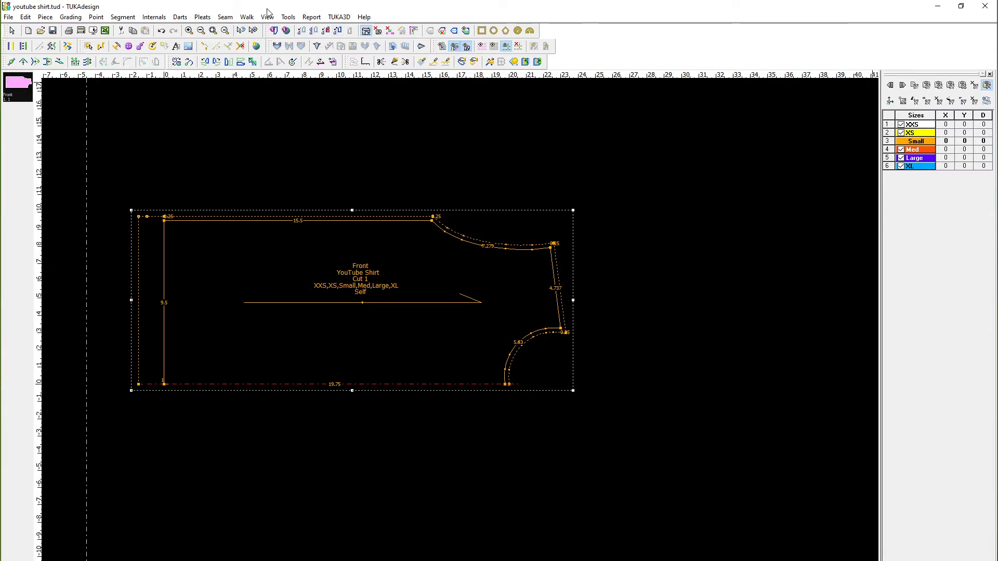
# - Show the Grading Rules Library and create a new library with the piece's sizes XXS to XL
pyautogui.click(289, 17)
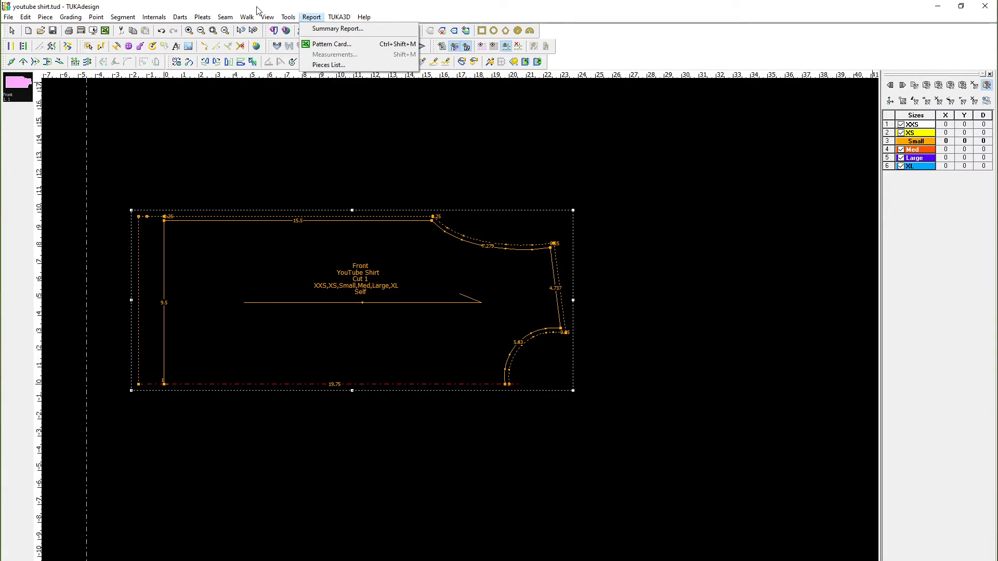
pyautogui.moveTo(267, 18)
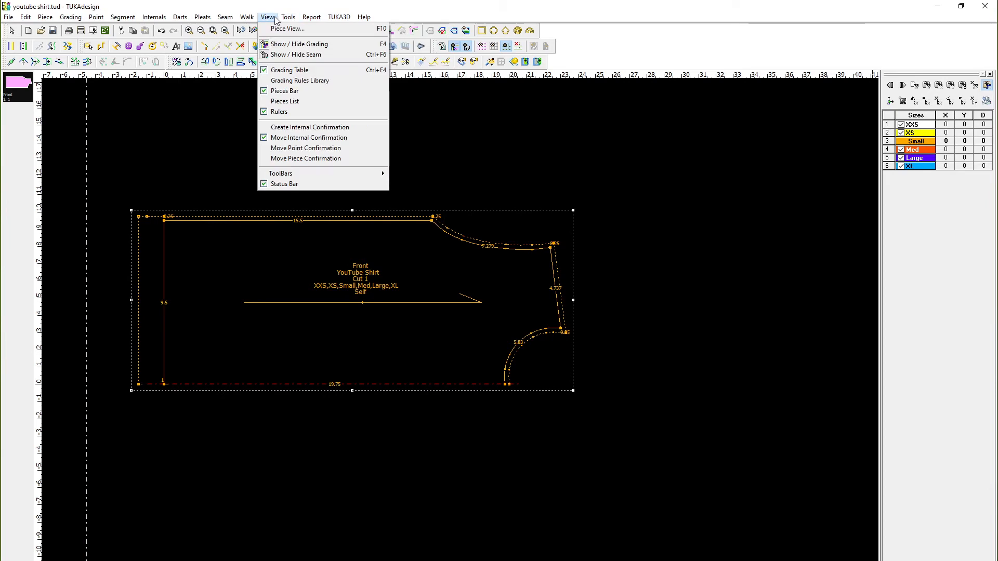
pyautogui.click(301, 81)
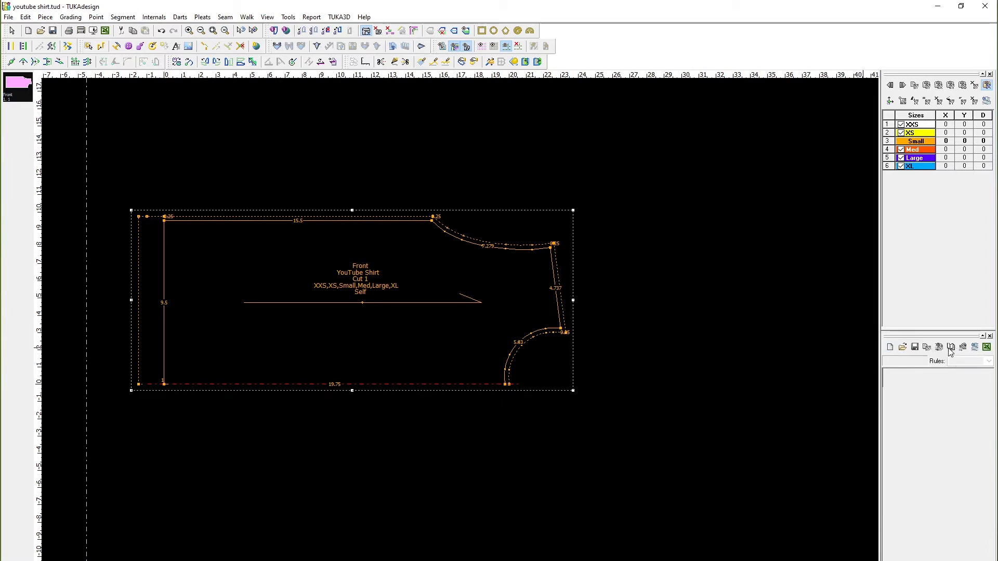
pyautogui.click(890, 346)
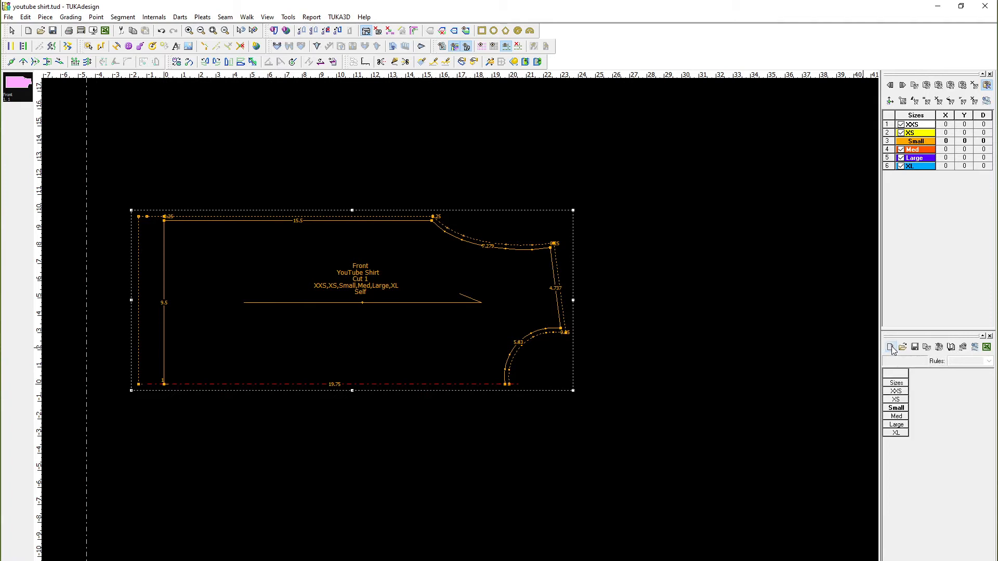
pyautogui.click(896, 408)
# - Create a fixed grading rule named "length" with X of 0.5 for XXS and XS and -0.5 for Med, Large and XL
pyautogui.click(951, 347)
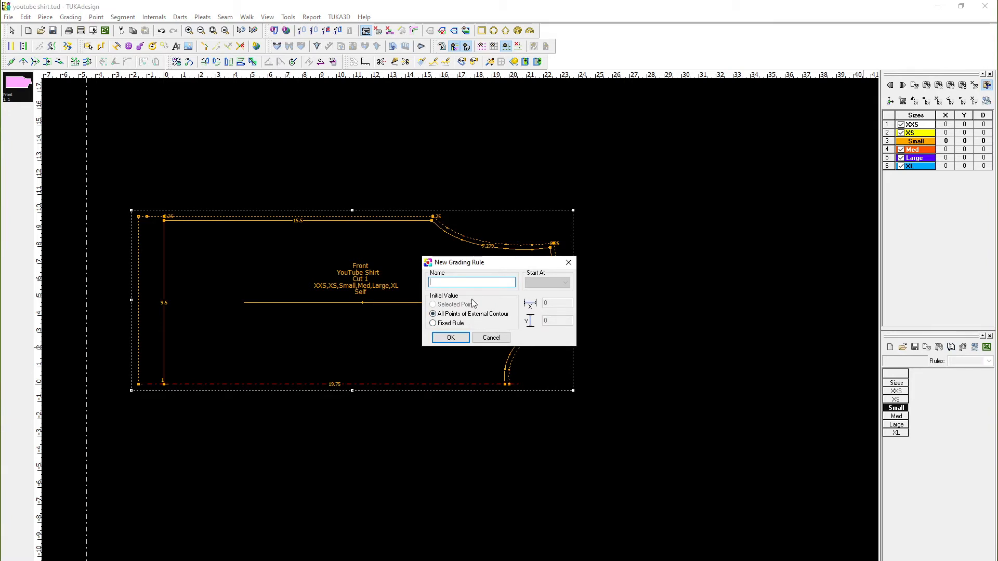
pyautogui.moveTo(481, 265); pyautogui.dragTo(600, 272)
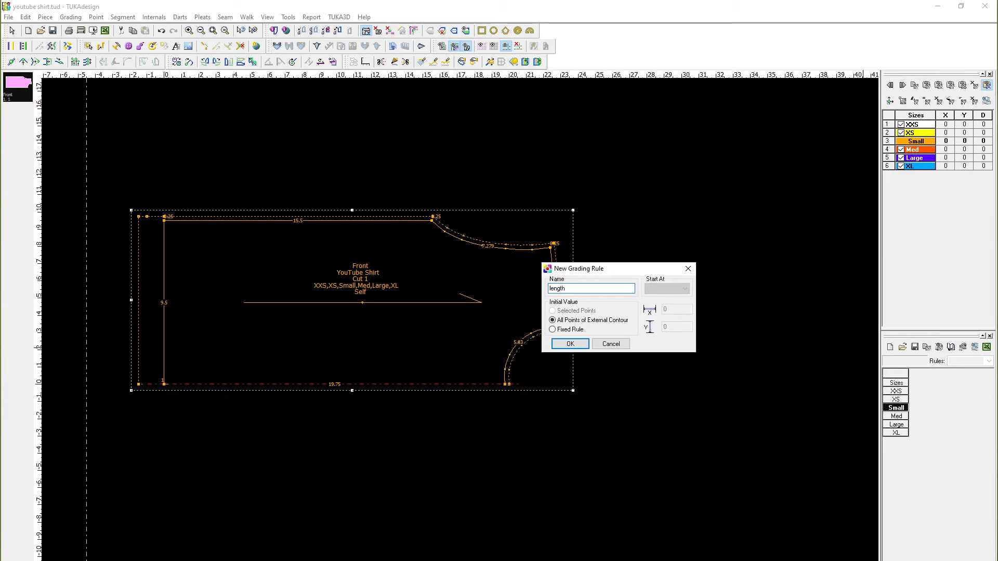
pyautogui.click(572, 333)
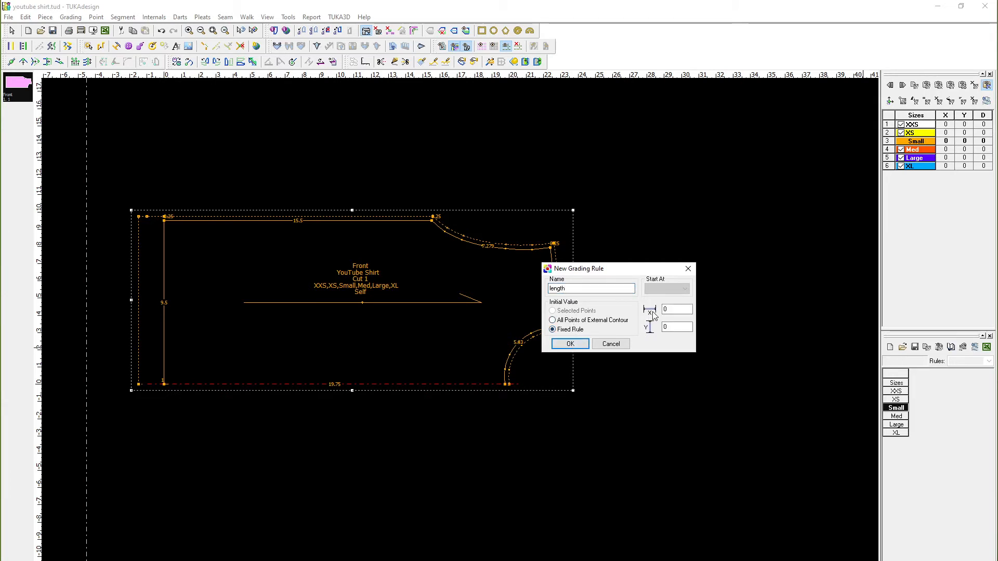
pyautogui.click(666, 309)
pyautogui.click(563, 347)
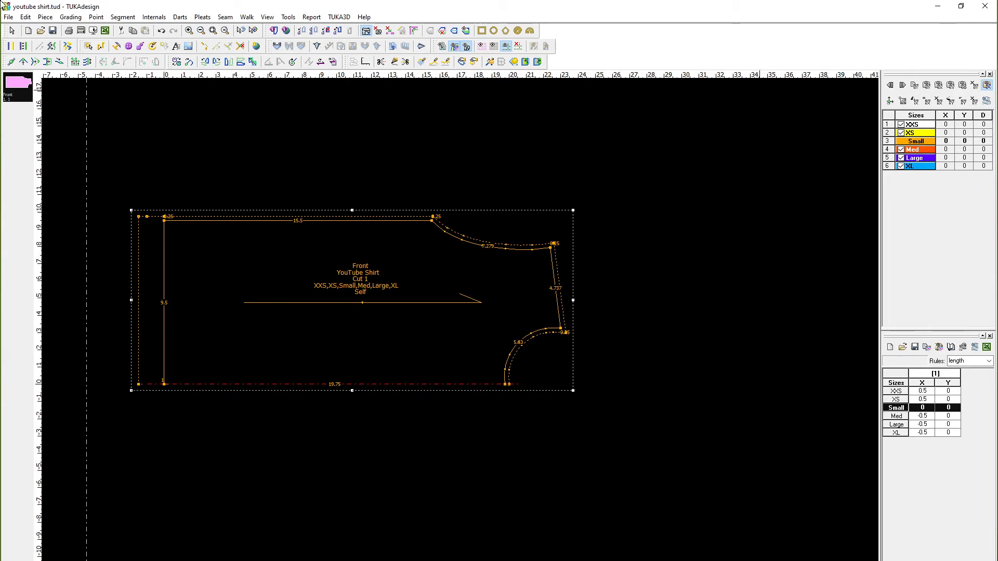
# - Close the Grading Rules Library and move the Front piece about 6.7 in horizontally, away from the vertical guide line
pyautogui.click(12, 31)
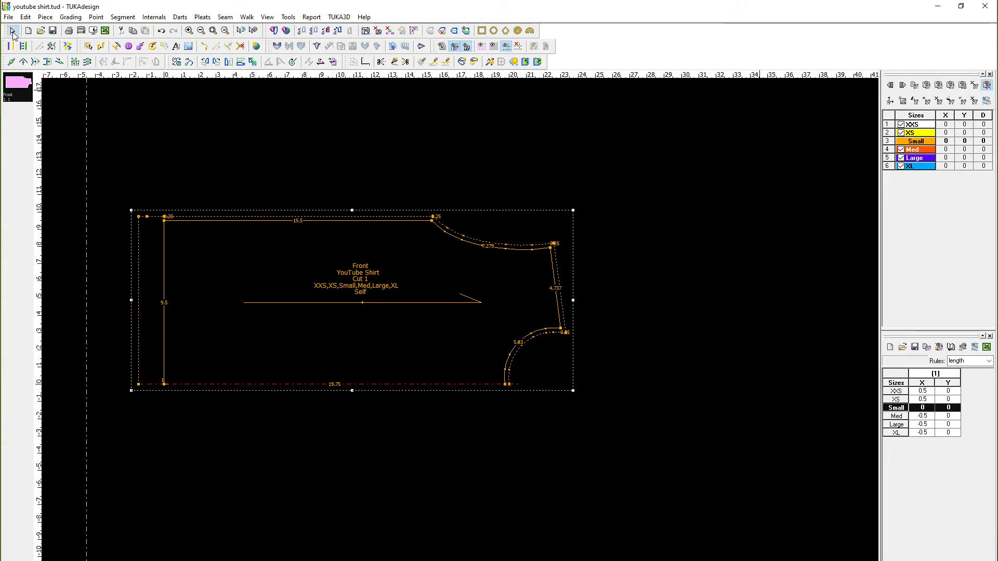
pyautogui.click(164, 384)
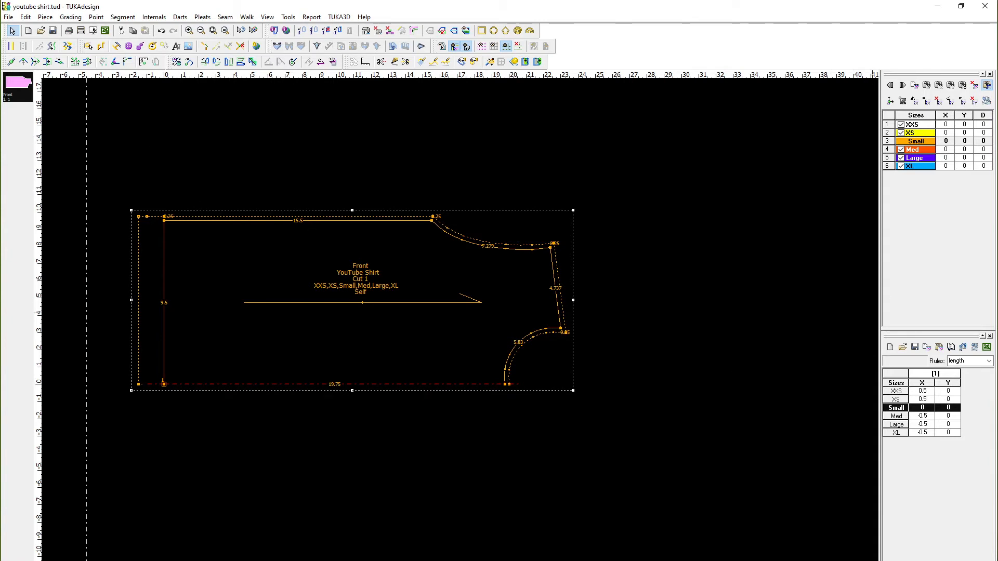
pyautogui.click(991, 336)
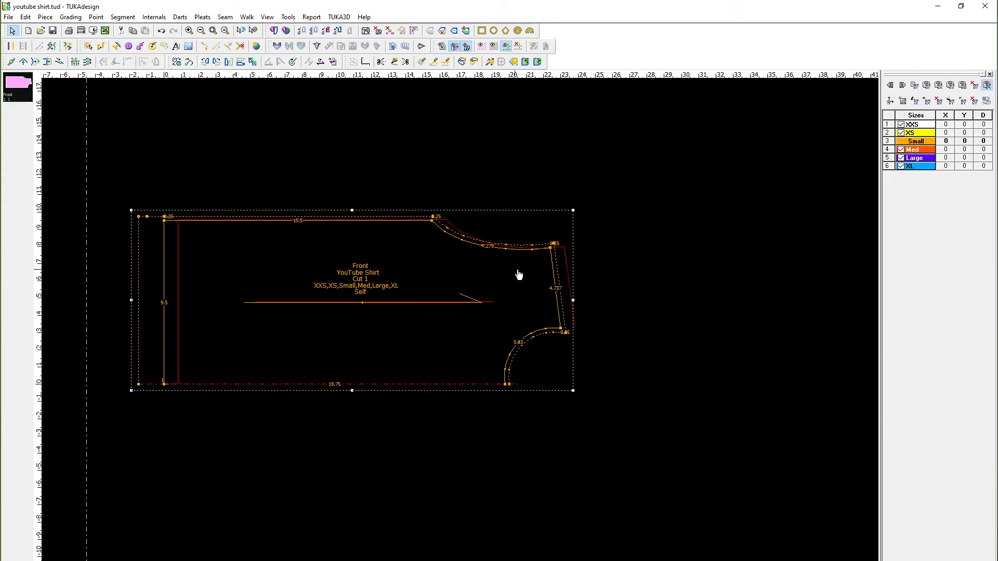
pyautogui.moveTo(517, 274); pyautogui.dragTo(622, 270)
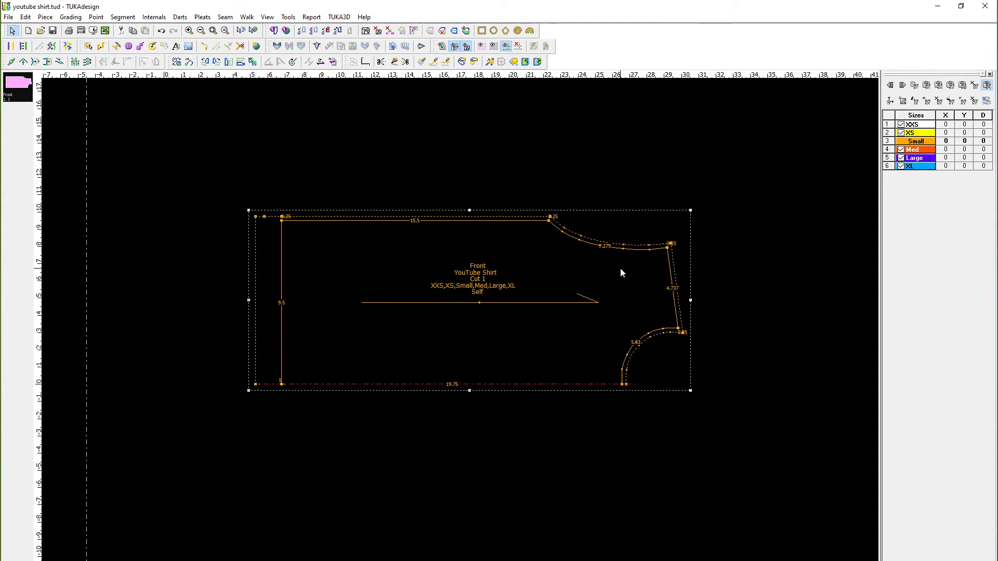
# - Grade the centre hem point on the half line with an X value of 0.375 for sizes XXS and XS
pyautogui.click(550, 222)
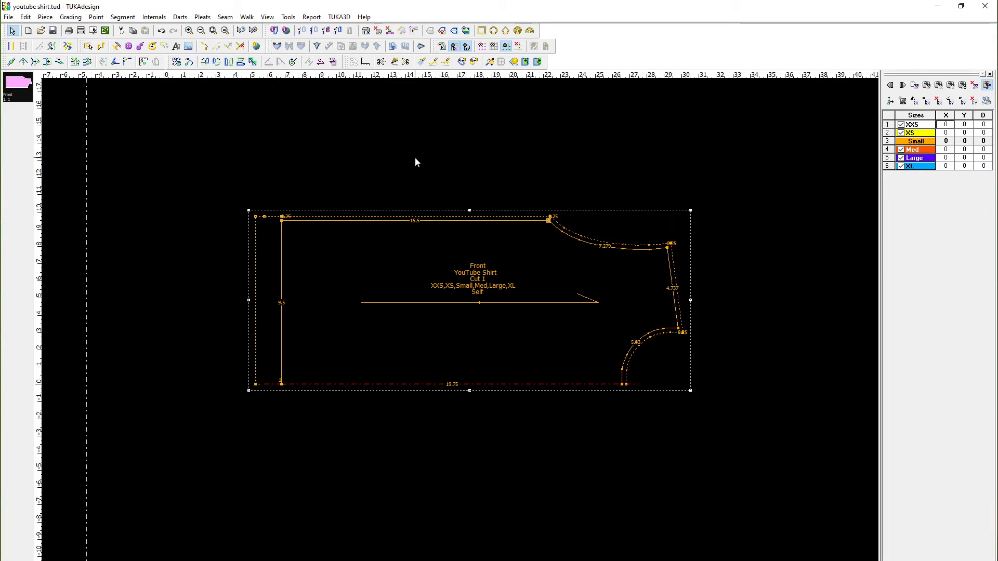
pyautogui.click(282, 222)
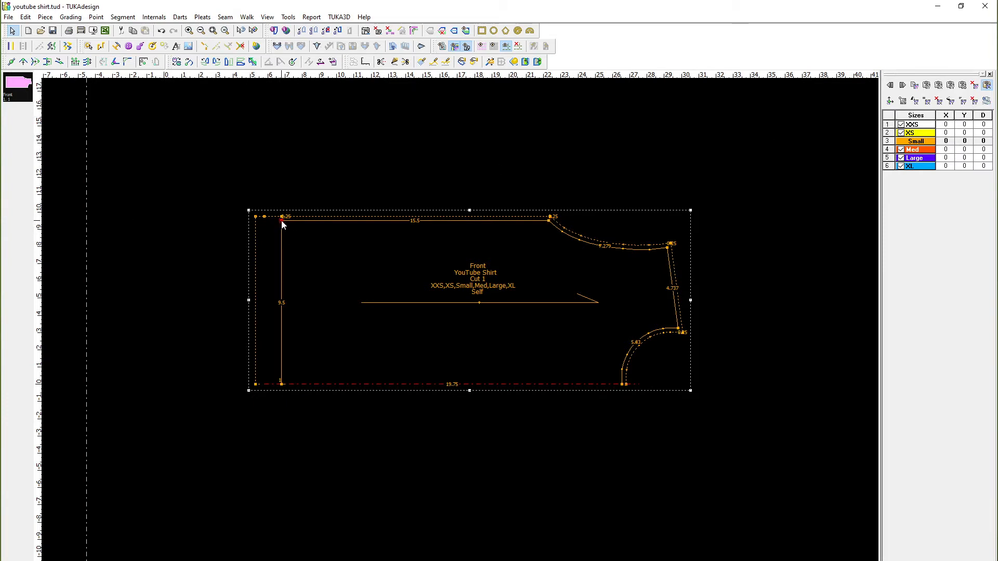
pyautogui.click(280, 385)
pyautogui.click(946, 124)
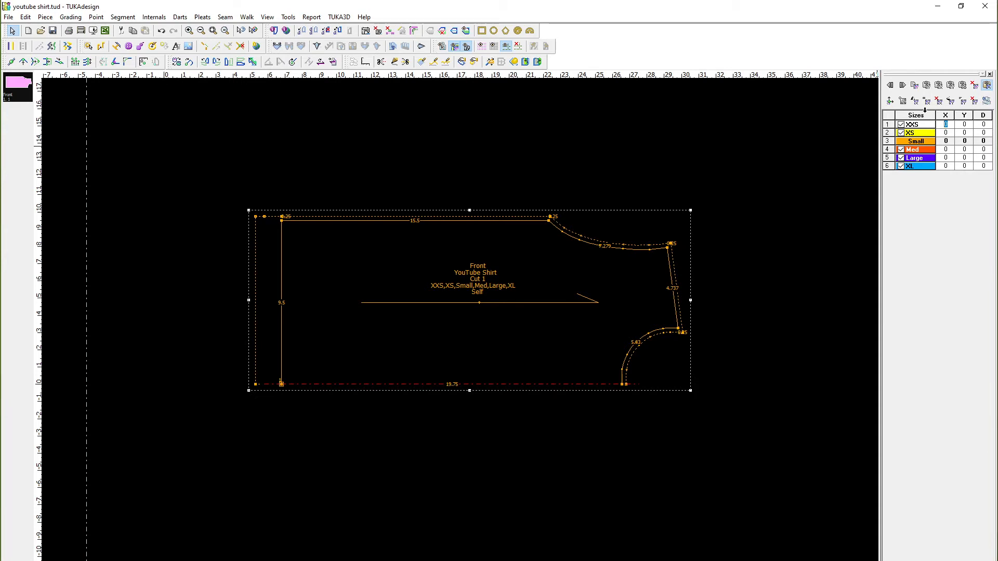
pyautogui.write('.375')
pyautogui.press('Return')
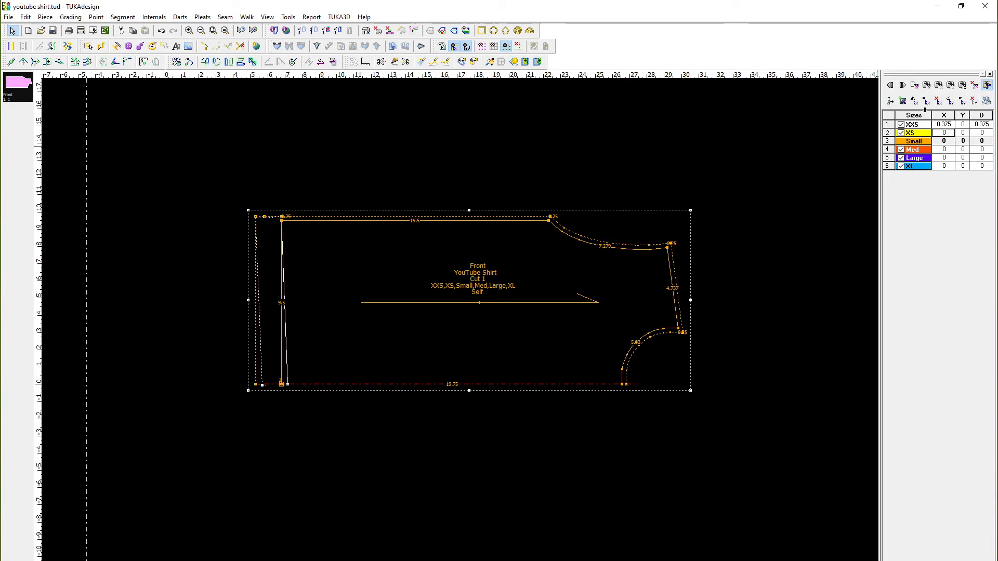
pyautogui.write('.')
pyautogui.press('Return')
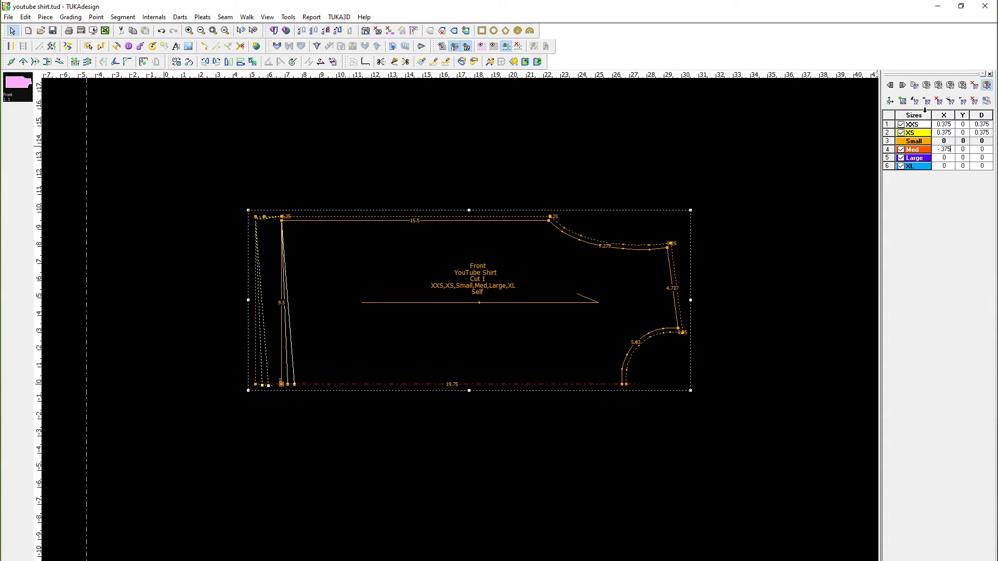
# - Set the centre hem point's X grading to -0.375 for sizes Med, Large and XL
pyautogui.press('Return')
pyautogui.write('-0')
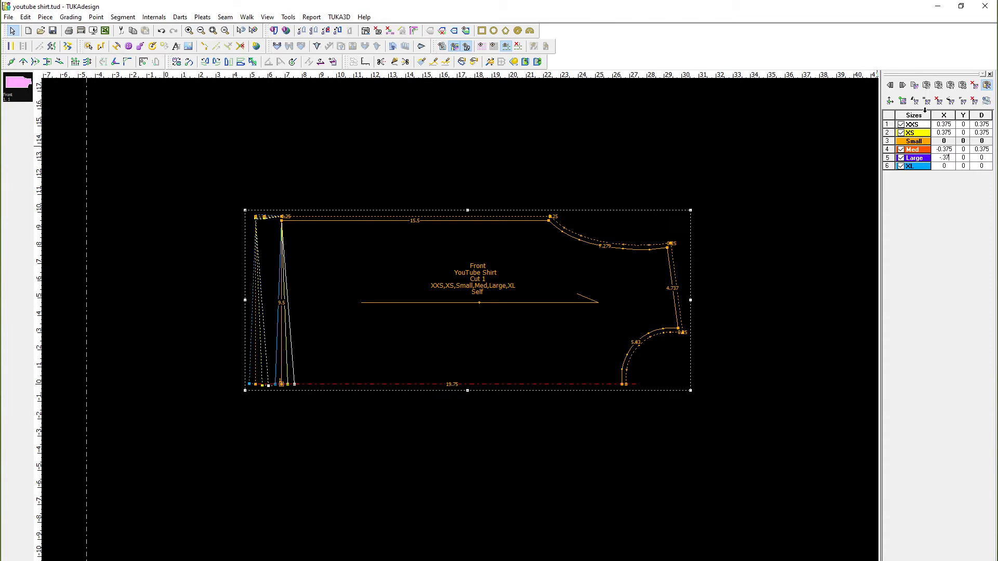
pyautogui.write('.375')
pyautogui.press('Return')
pyautogui.write('-')
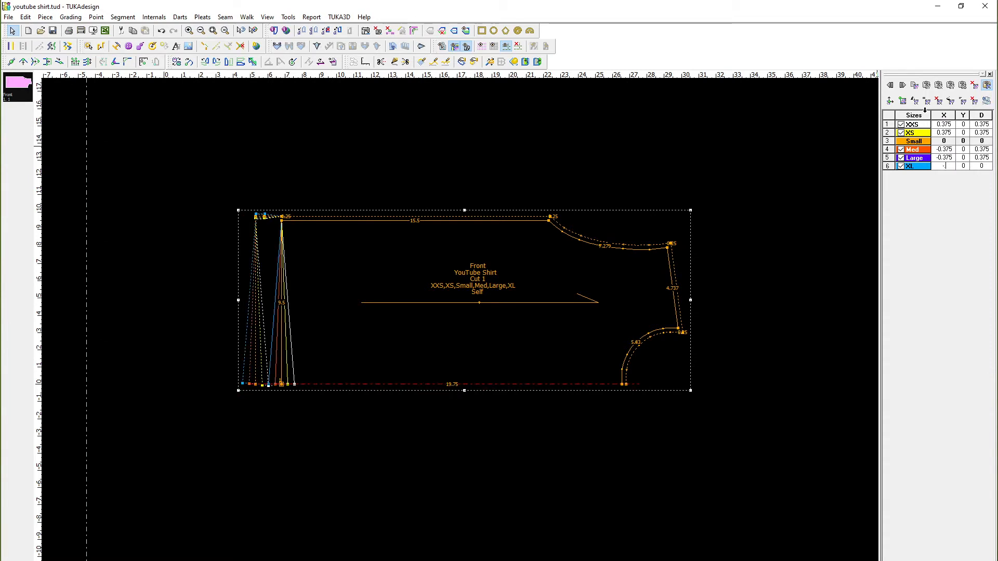
pyautogui.write('.375')
pyautogui.press('Return')
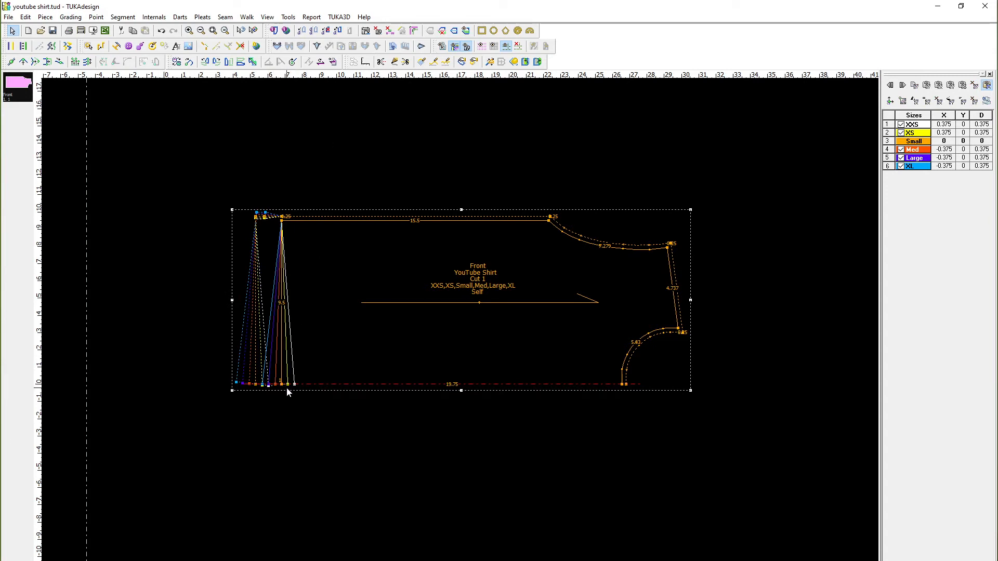
# - Hide the seam lines and copy the centre hem point's grading to the hem's side corner
pyautogui.click(267, 16)
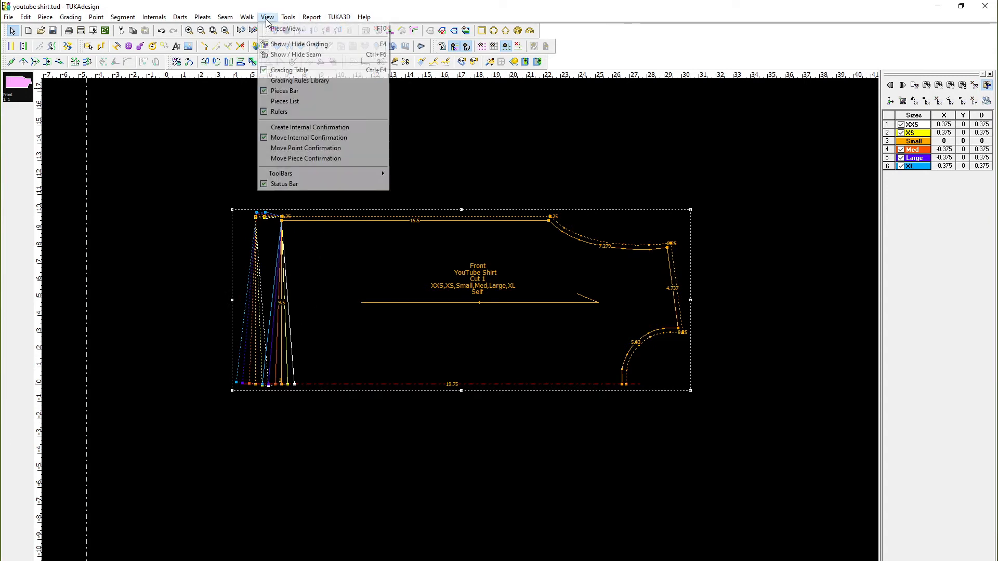
pyautogui.click(298, 55)
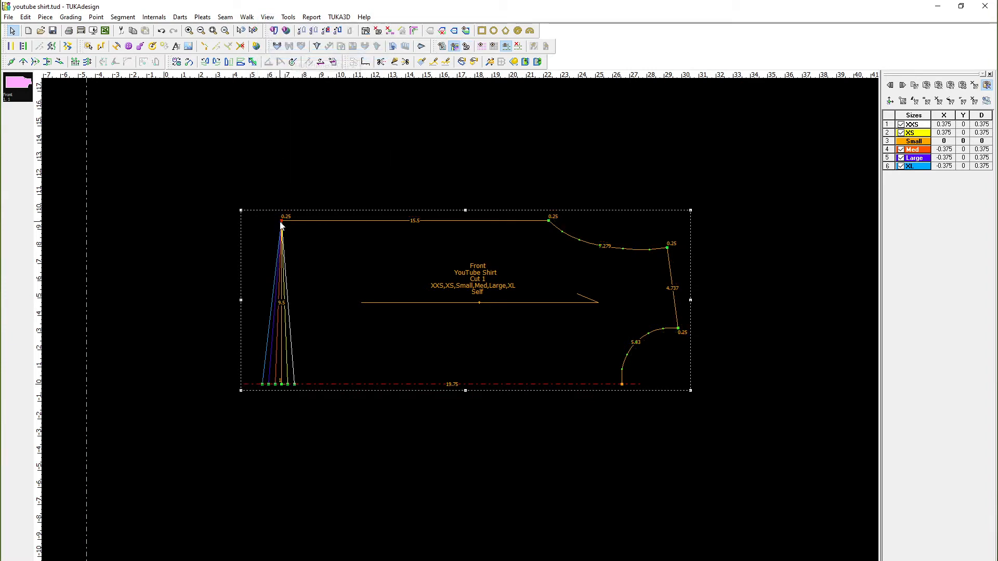
pyautogui.click(281, 385)
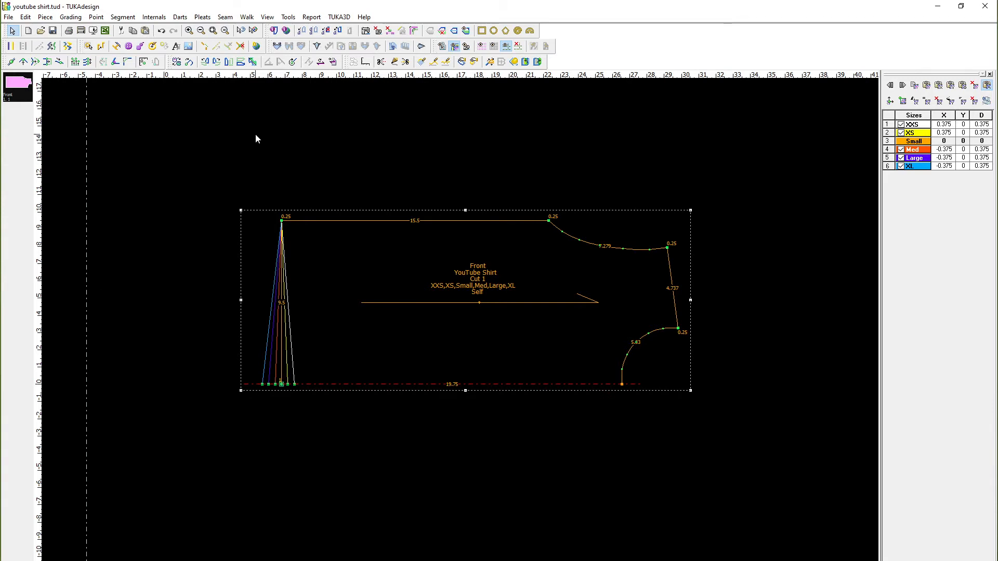
pyautogui.click(282, 221)
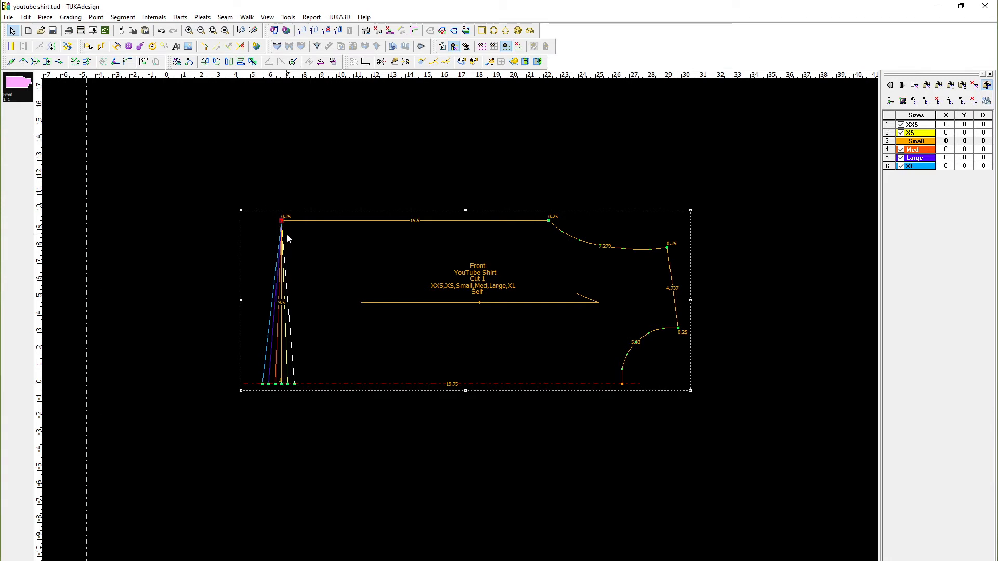
pyautogui.hotkey('ctrl', 'v')
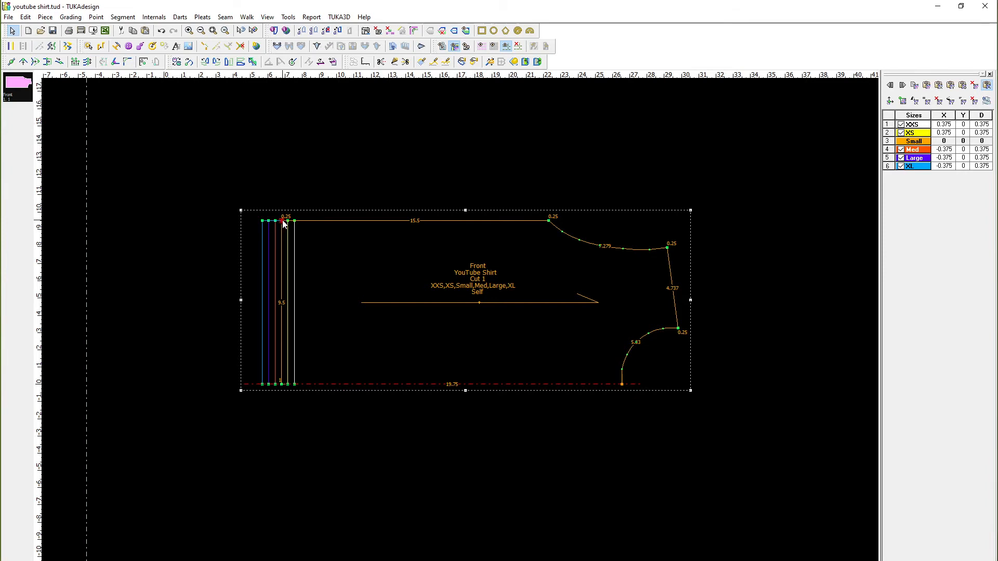
# - Set the Y grading of the hem's side corner to -0.5 for sizes XXS and XS
pyautogui.click(963, 133)
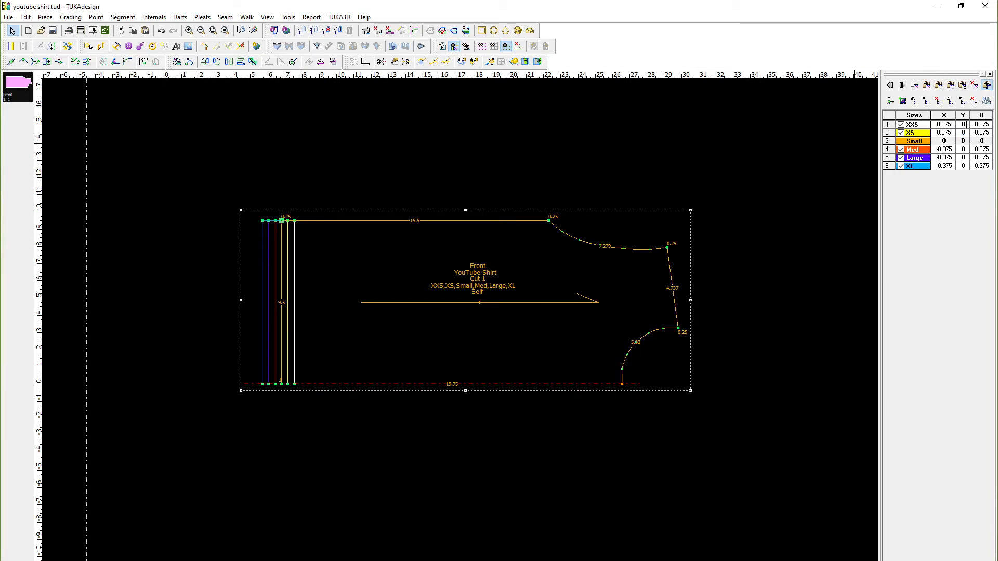
pyautogui.click(965, 124)
pyautogui.write('-.5')
pyautogui.press('Return')
pyautogui.press('Return')
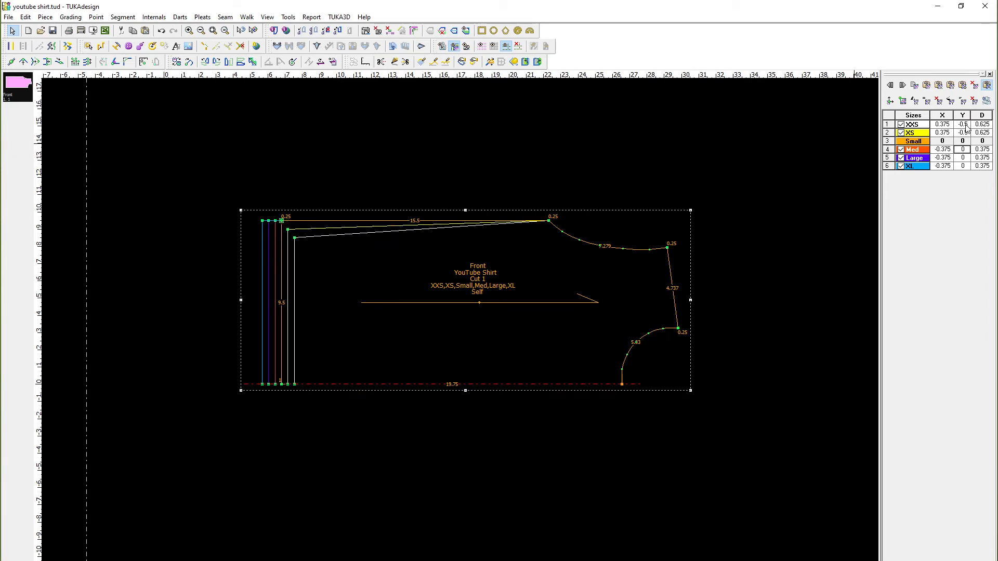
# - Set the Y grading of the hem's side corner to 0.5 for sizes Med, Large and XL
pyautogui.write('.5')
pyautogui.press('Return')
pyautogui.write('.5')
pyautogui.press('Return')
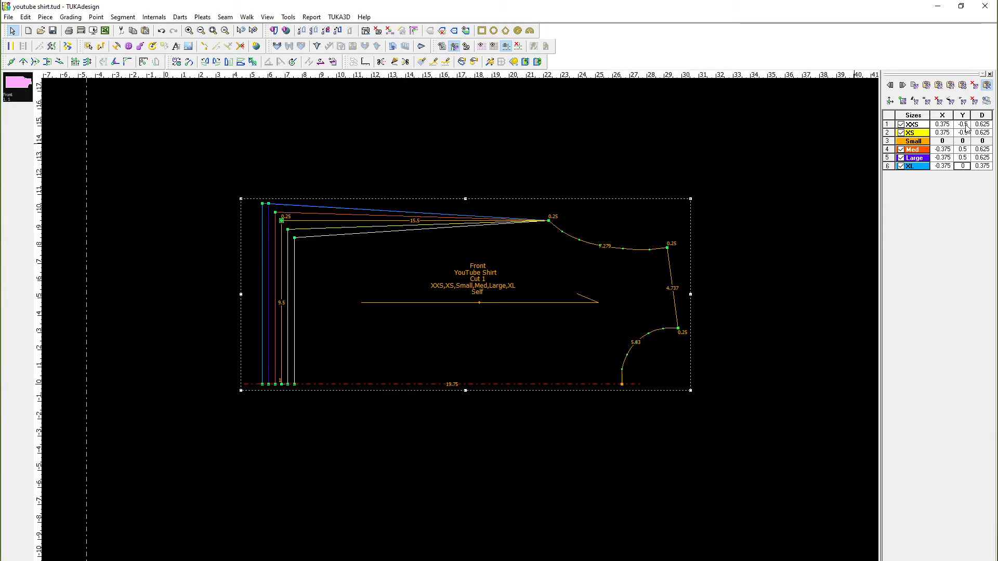
pyautogui.write('.5')
pyautogui.press('Return')
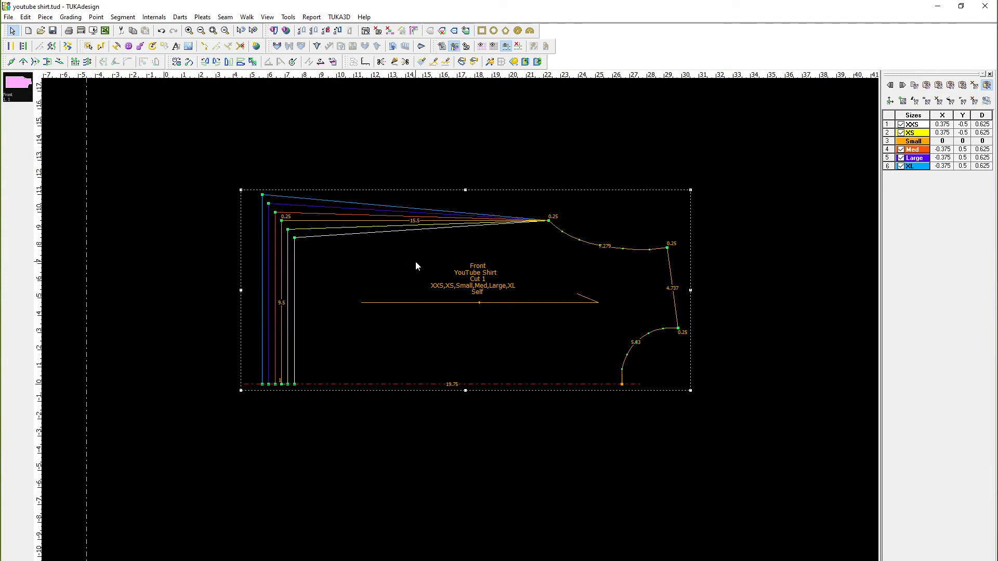
# - Copy the hem side corner's grading to the underarm point and restore its X signs after trying them reversed
pyautogui.click(281, 221)
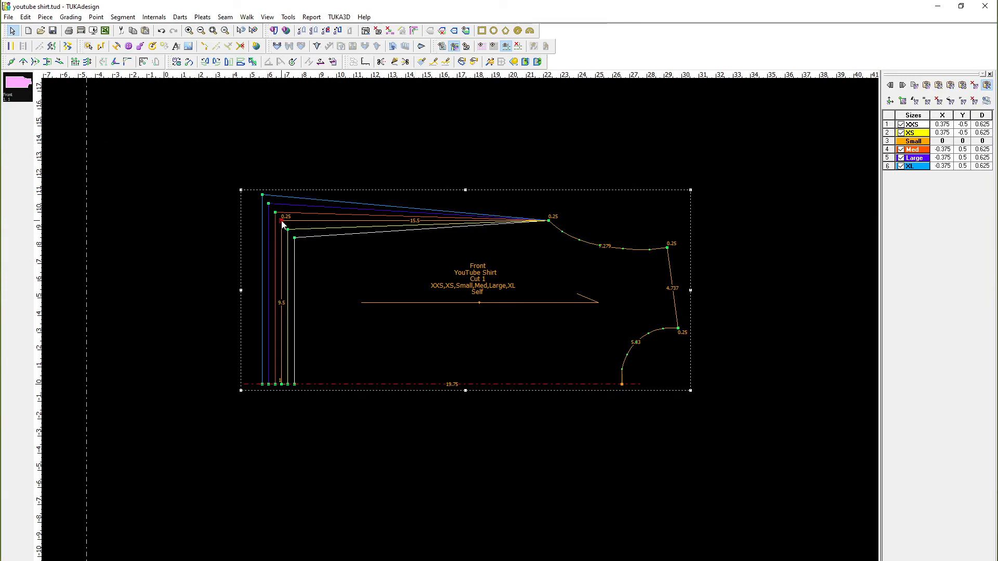
pyautogui.click(548, 220)
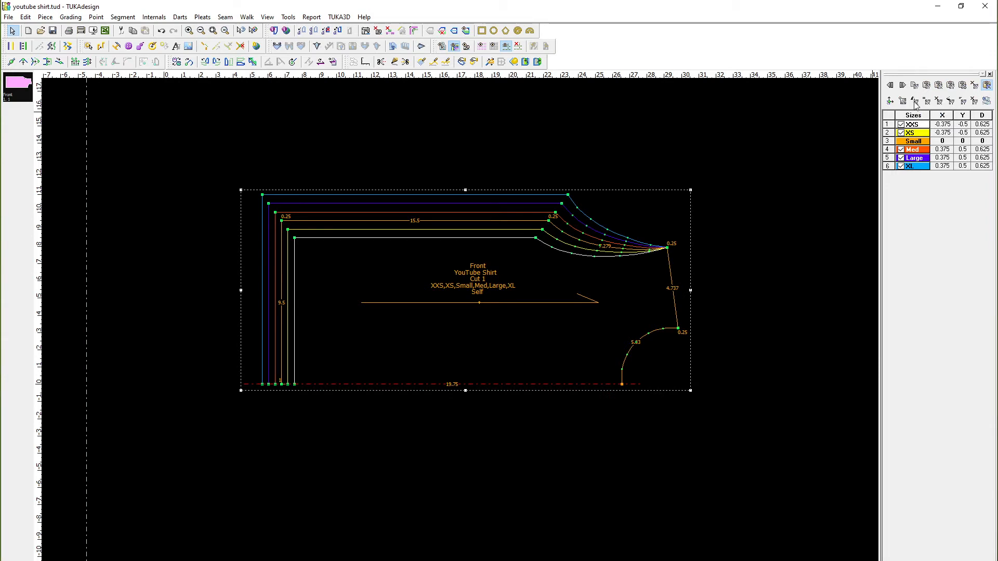
pyautogui.click(915, 102)
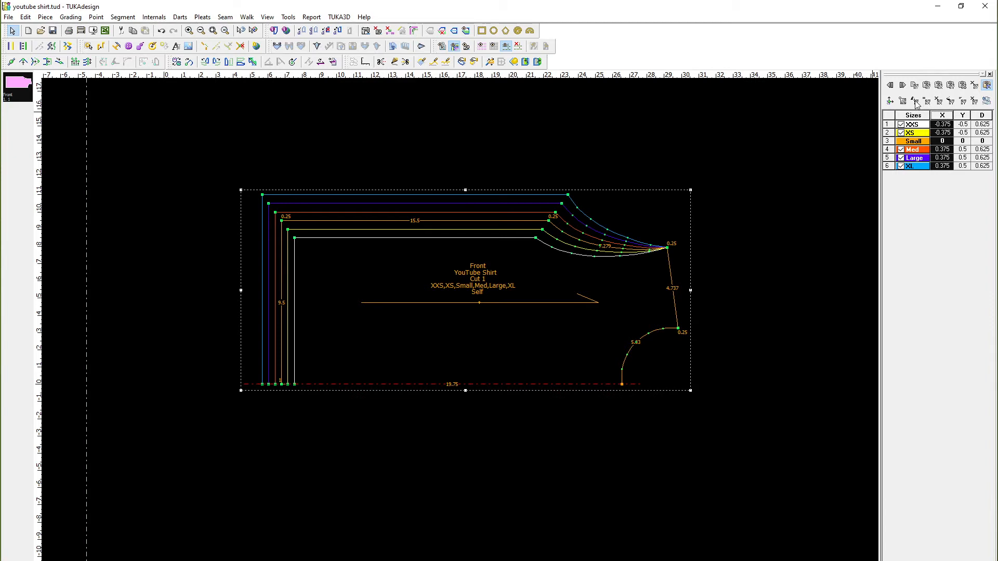
pyautogui.click(945, 129)
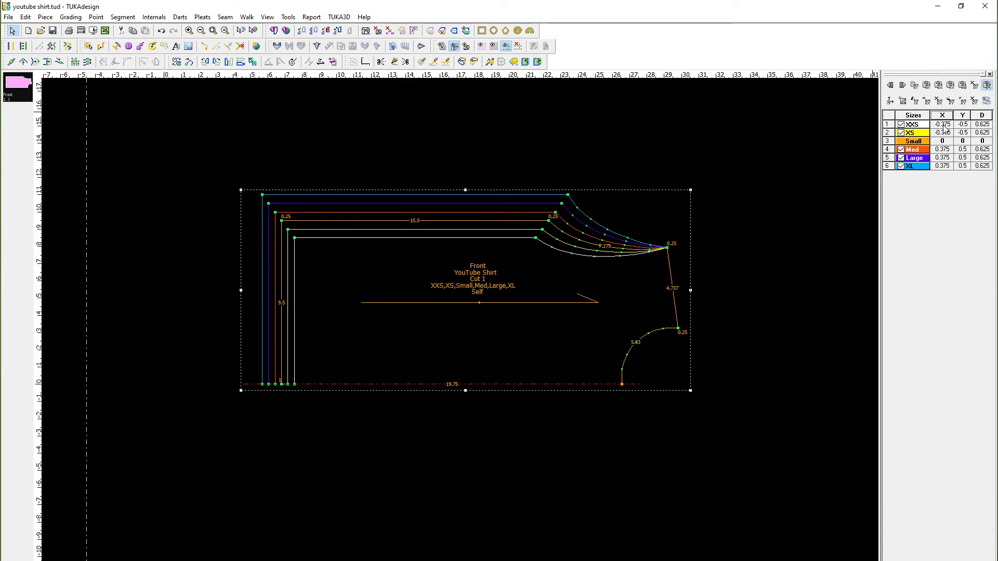
pyautogui.click(548, 220)
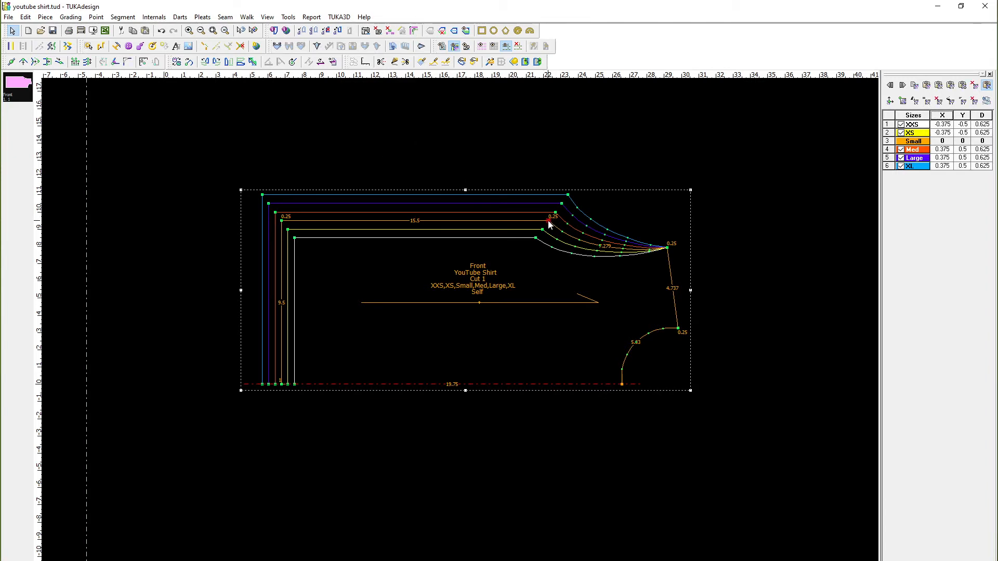
pyautogui.click(915, 102)
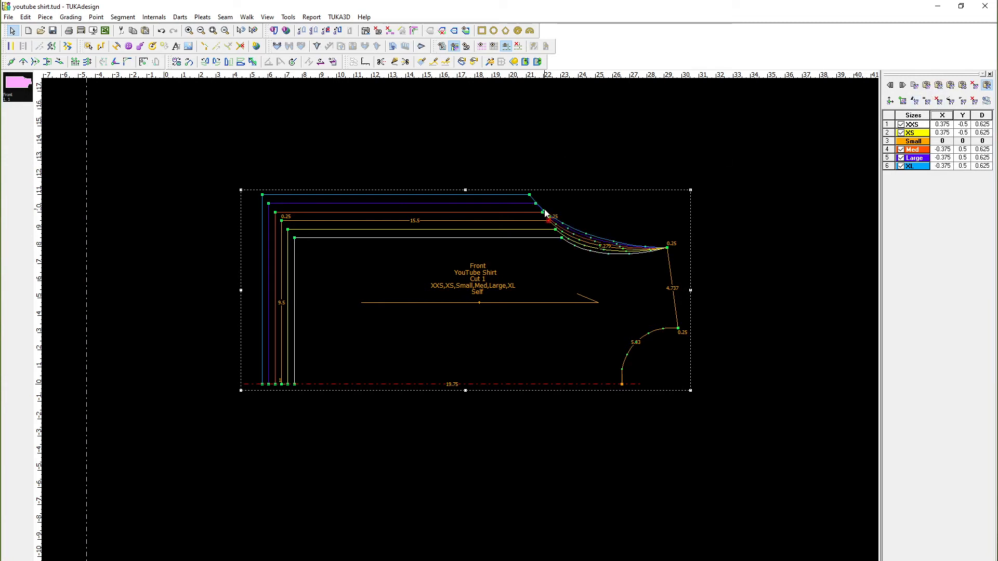
# - Set the underarm point's X grading to 0.25 for sizes XXS and XS
pyautogui.doubleClick(943, 125)
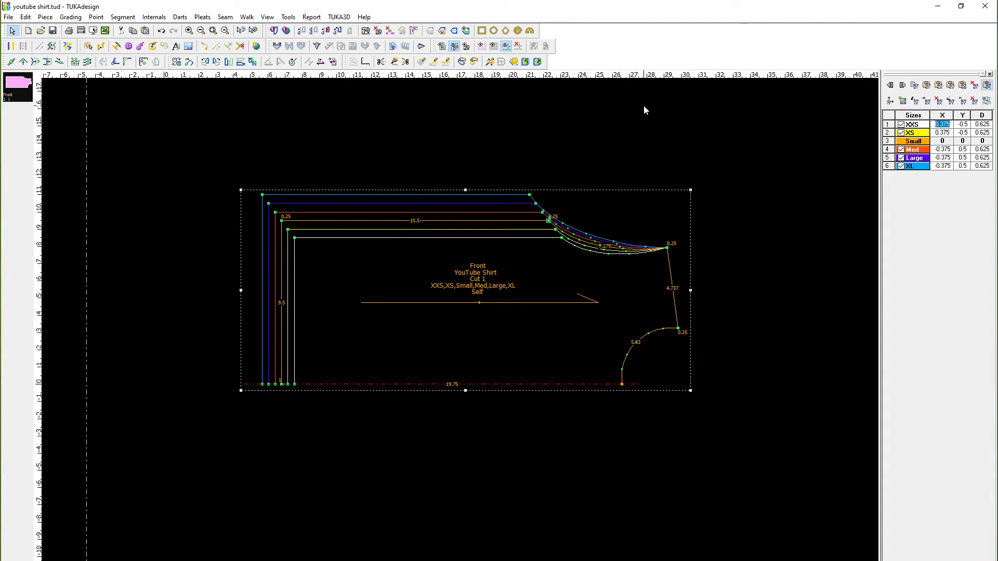
pyautogui.write('.25')
pyautogui.press('Return')
pyautogui.write('.2')
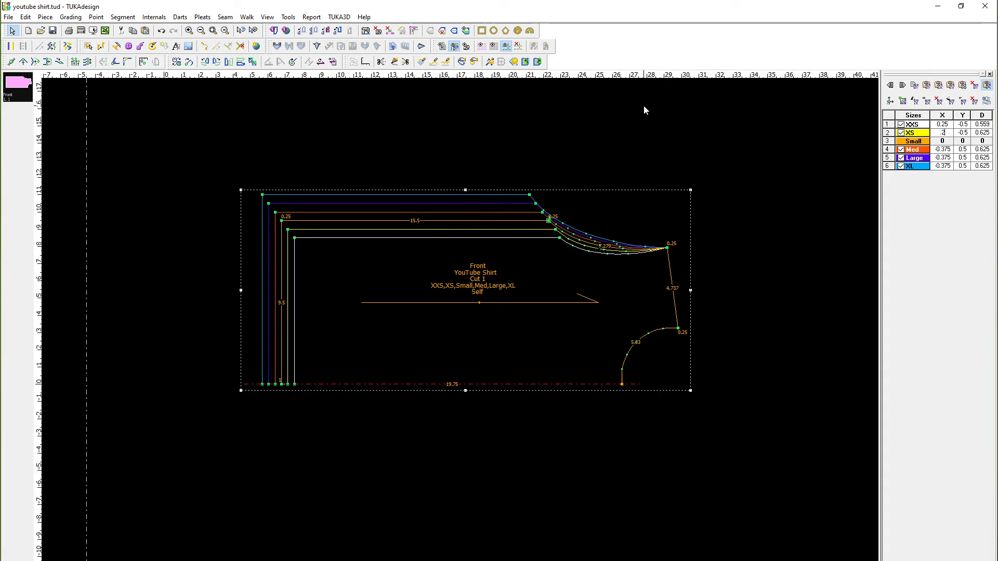
pyautogui.write('5')
pyautogui.press('Return')
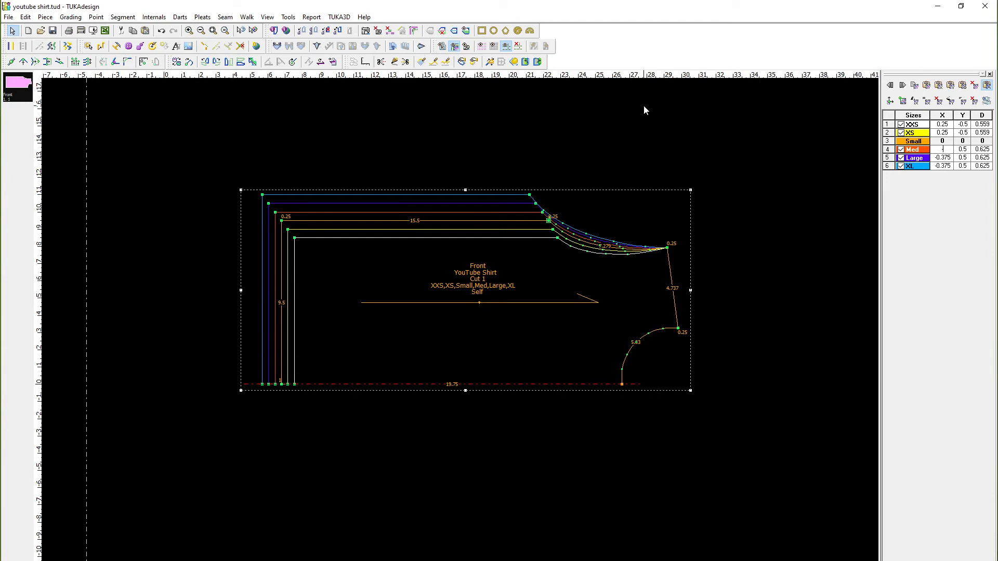
# - Set the underarm point's X grading to -0.25 for Med, Large and XL, and save the file without saving the rules library
pyautogui.write('-0')
pyautogui.write('.25')
pyautogui.press('Return')
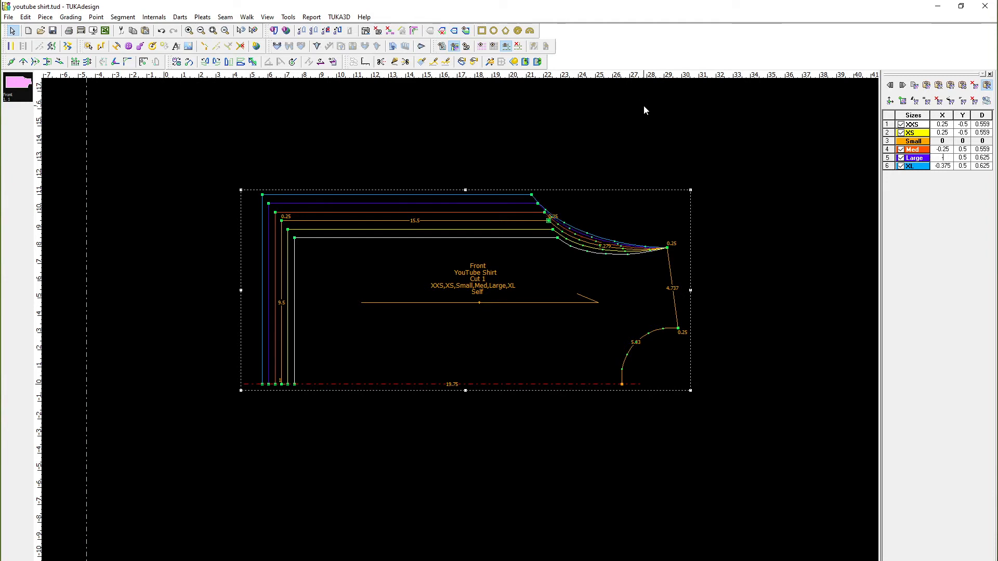
pyautogui.write('-.25')
pyautogui.press('Return')
pyautogui.write('-.25')
pyautogui.press('Return')
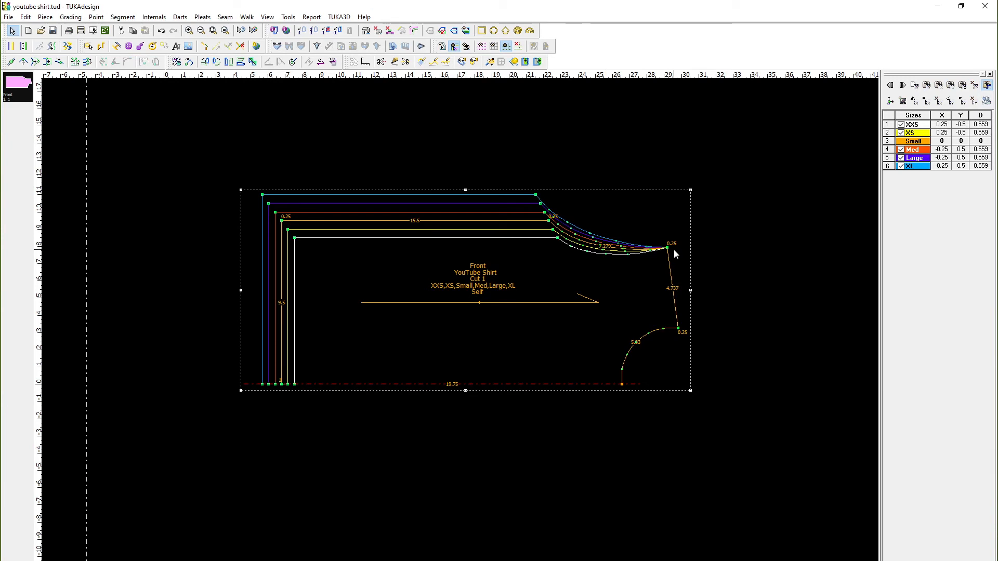
pyautogui.hotkey('ctrl', 's')
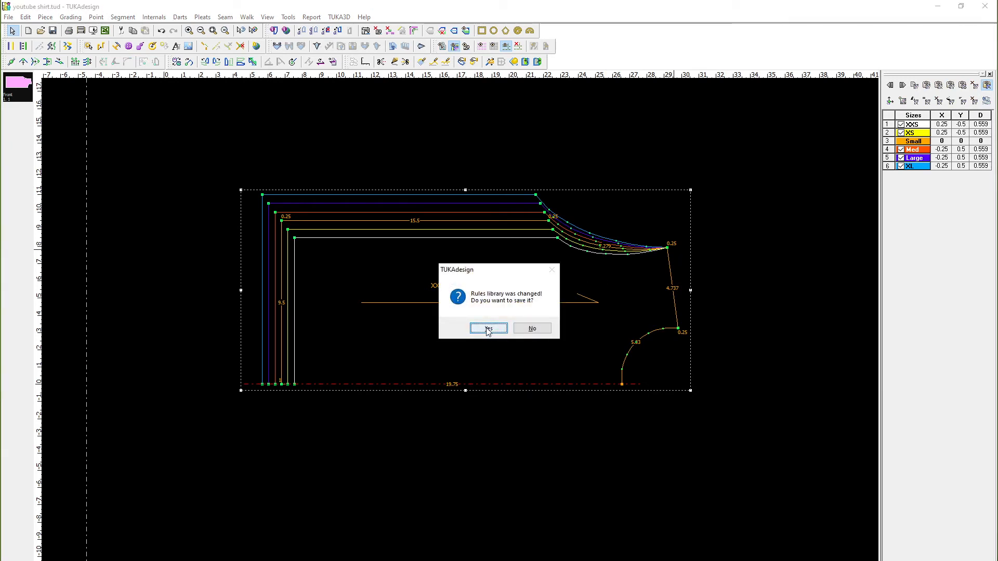
pyautogui.click(532, 328)
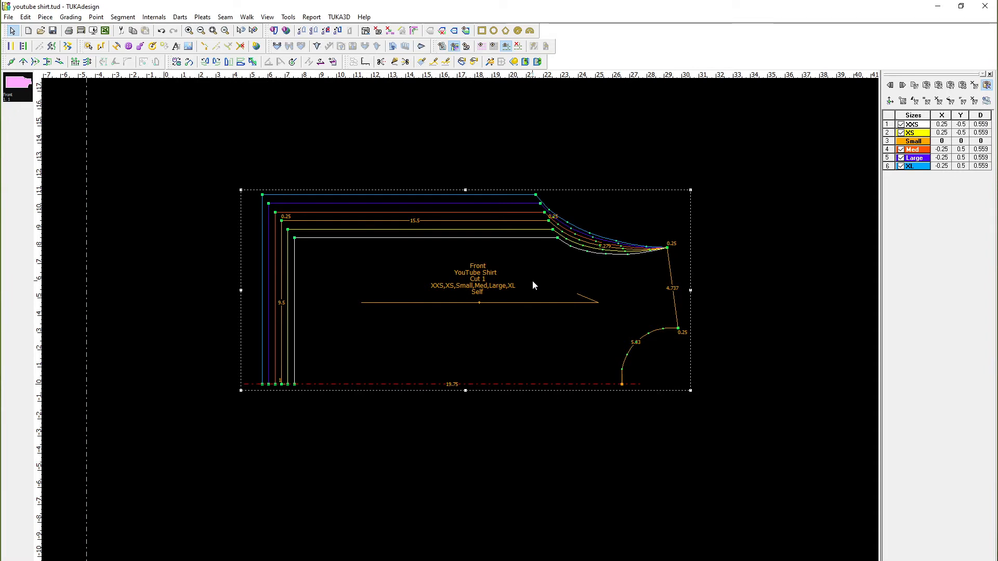
# - Grade the outer shoulder point where the armhole ends with a Y value of -0.25 for sizes XXS and XS
pyautogui.click(664, 249)
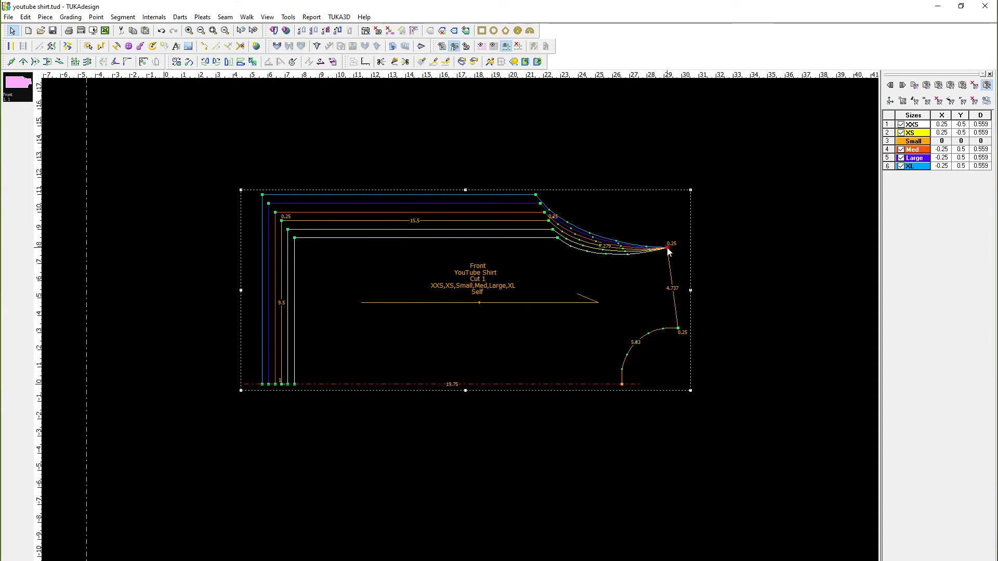
pyautogui.click(964, 125)
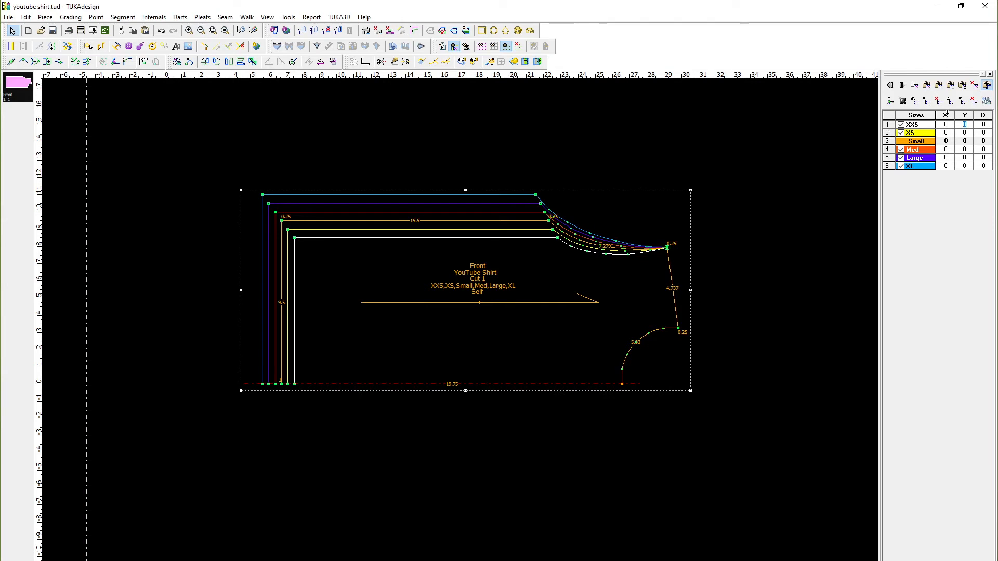
pyautogui.write('-0.25')
pyautogui.press('Return')
pyautogui.write('-0.25')
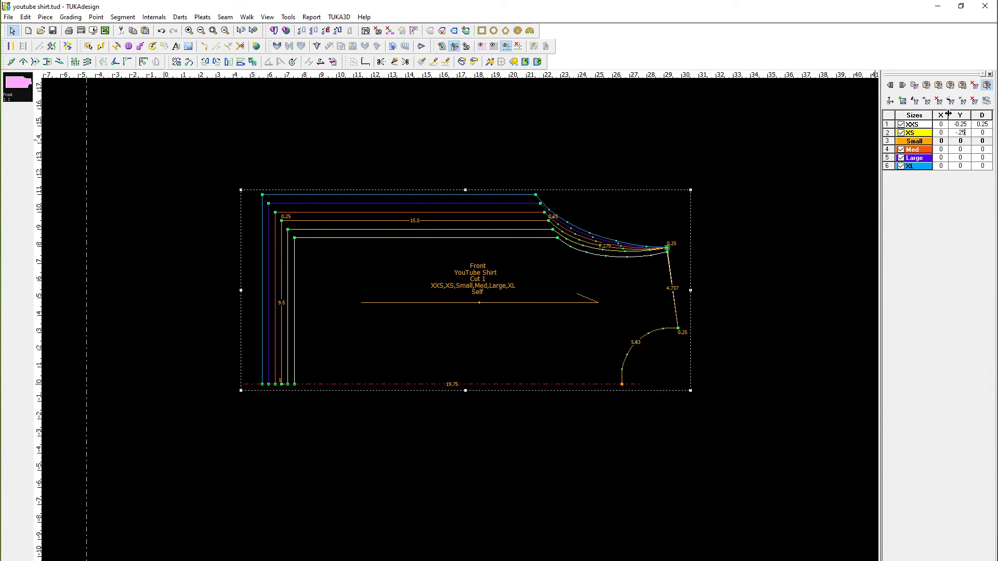
pyautogui.press('Return')
# - Set the outer shoulder point's Y grading to 0.25 for sizes Med, Large and XL
pyautogui.write('0.25')
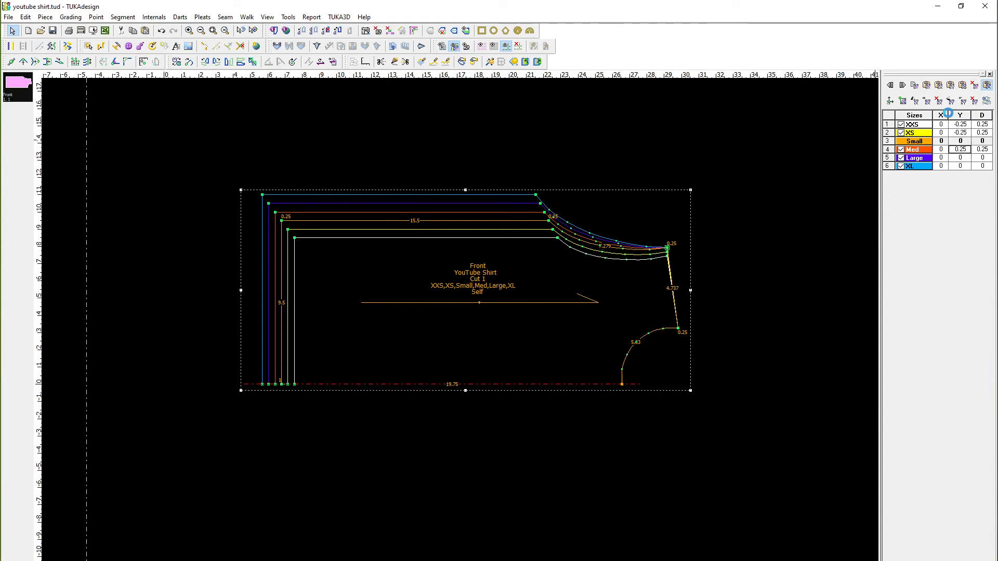
pyautogui.press('Return')
pyautogui.write('0.25')
pyautogui.press('Return')
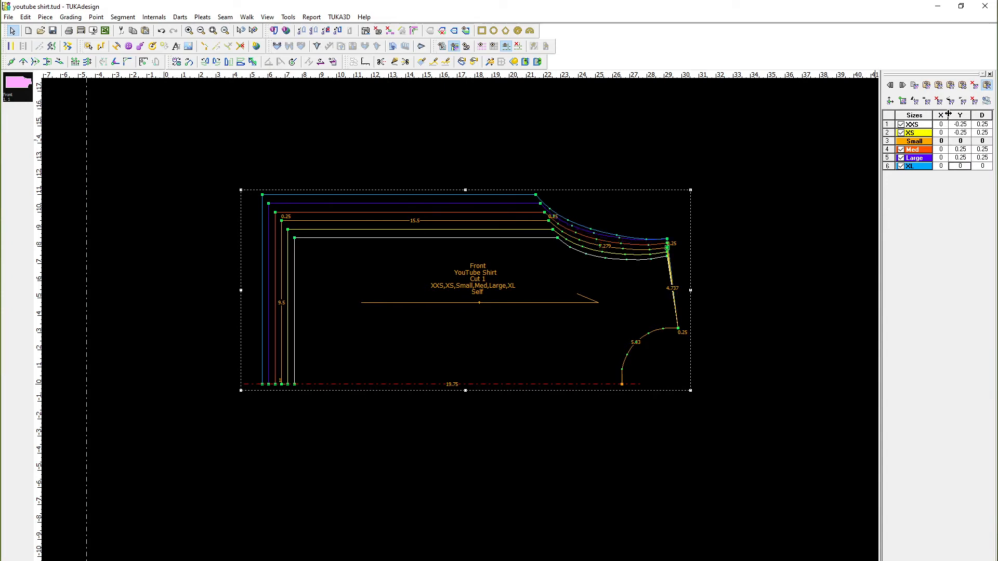
pyautogui.write('.25')
pyautogui.press('Return')
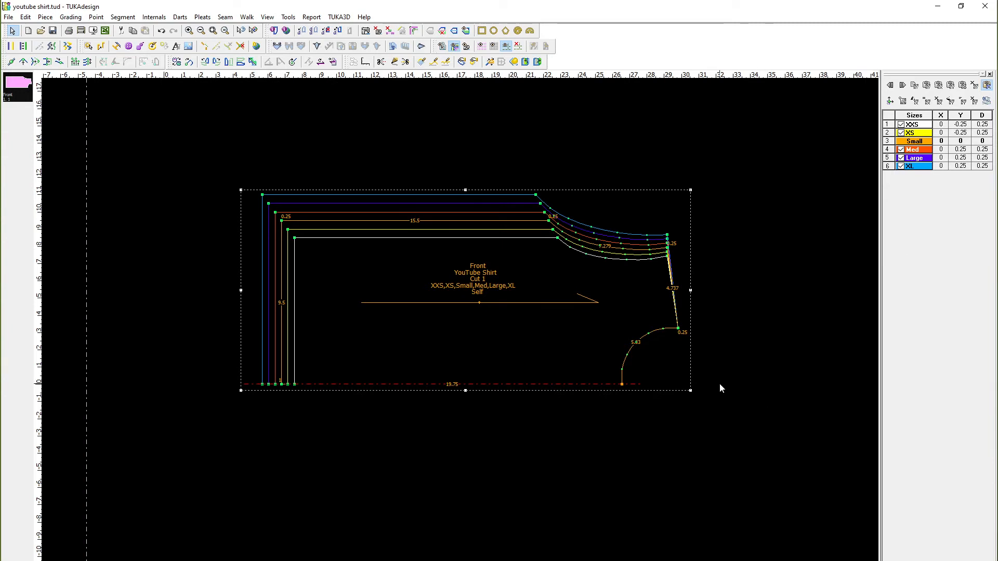
# - Grade the point where shoulder and neckline meet with a Y value of -0.125 for sizes XXS and XS
pyautogui.click(678, 329)
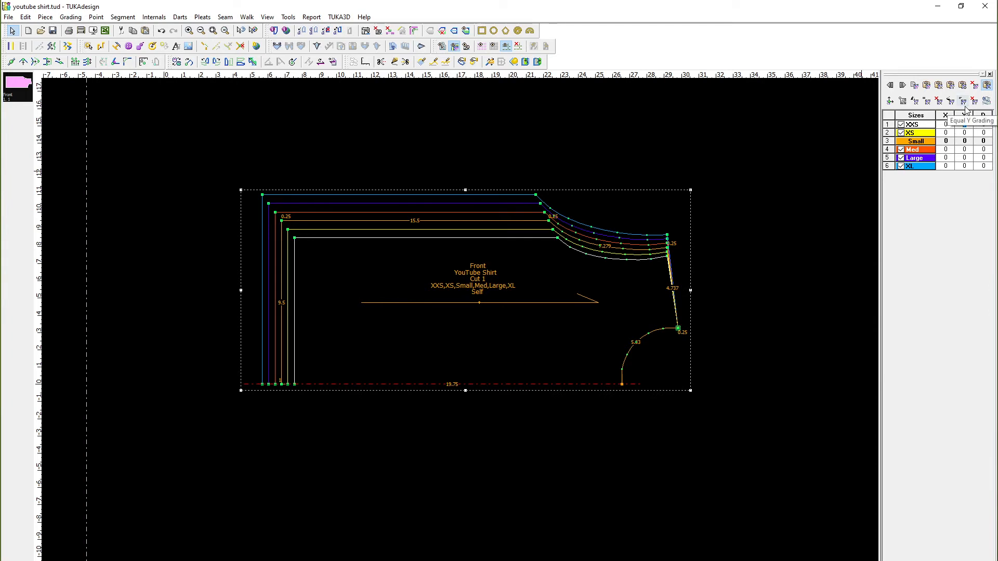
pyautogui.write('-.125')
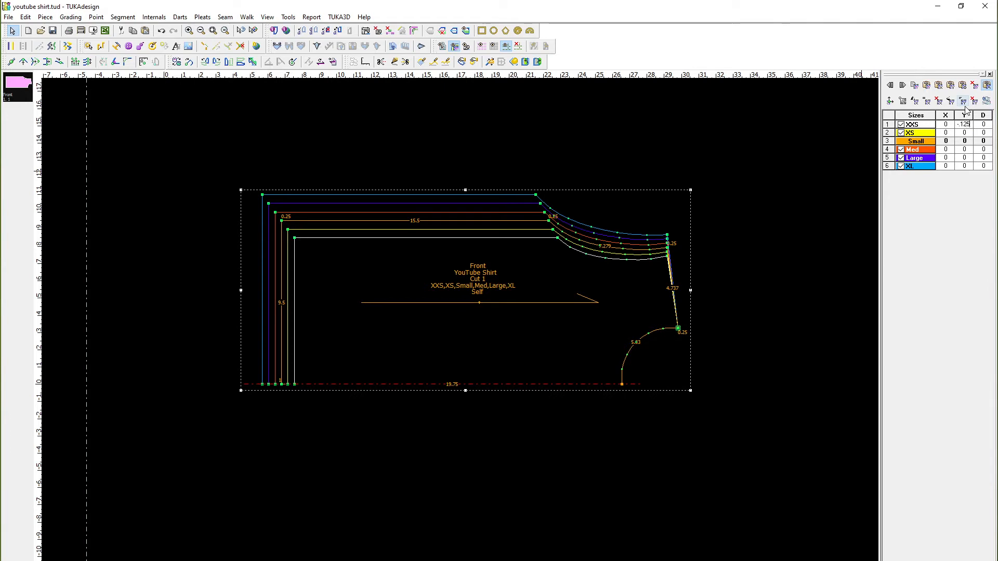
pyautogui.press('Return')
pyautogui.write('-.125')
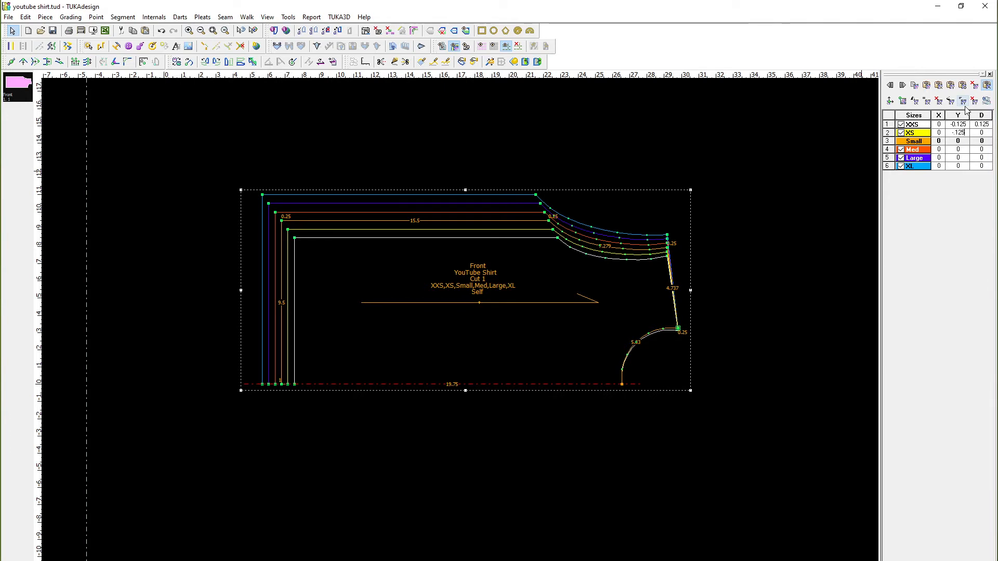
pyautogui.press('Return')
# - Set the shoulder-neck point's Y grading to 0.125 for sizes Med, Large and XL
pyautogui.write('.125')
pyautogui.press('Return')
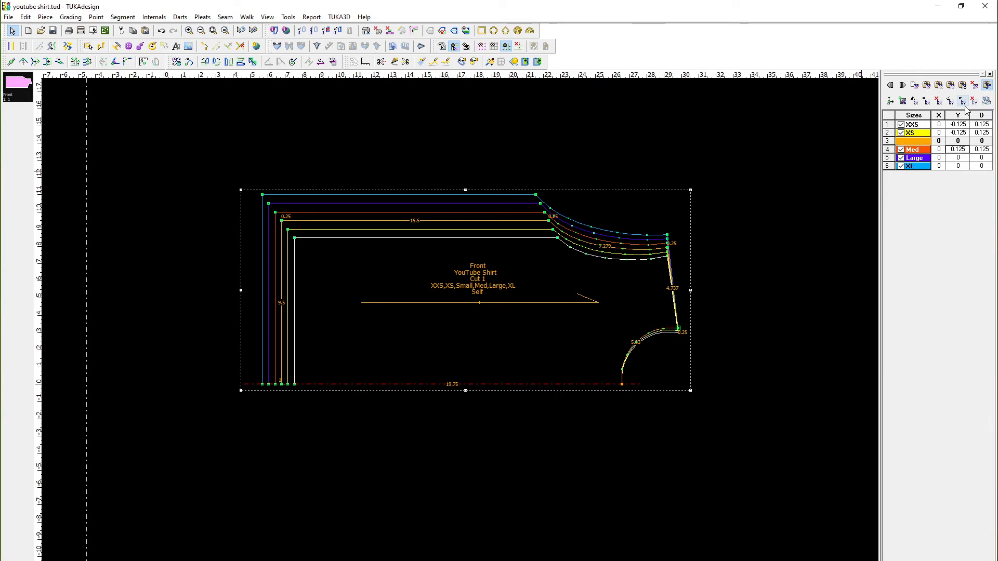
pyautogui.write('.125')
pyautogui.press('Return')
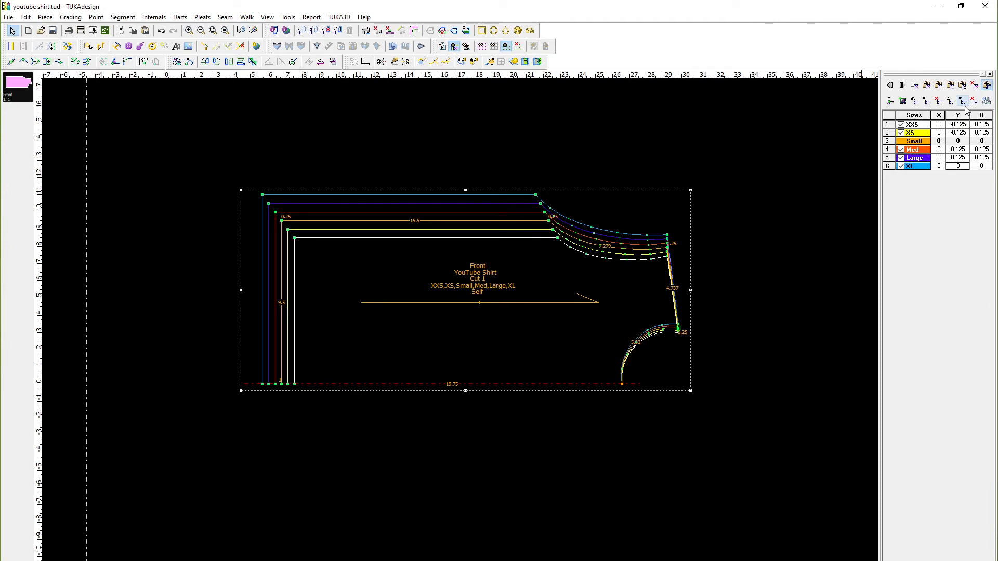
pyautogui.write('.125')
# - Grade the centre front neck point on the half line with an X value of 0.125 for sizes XXS and XS
pyautogui.click(622, 385)
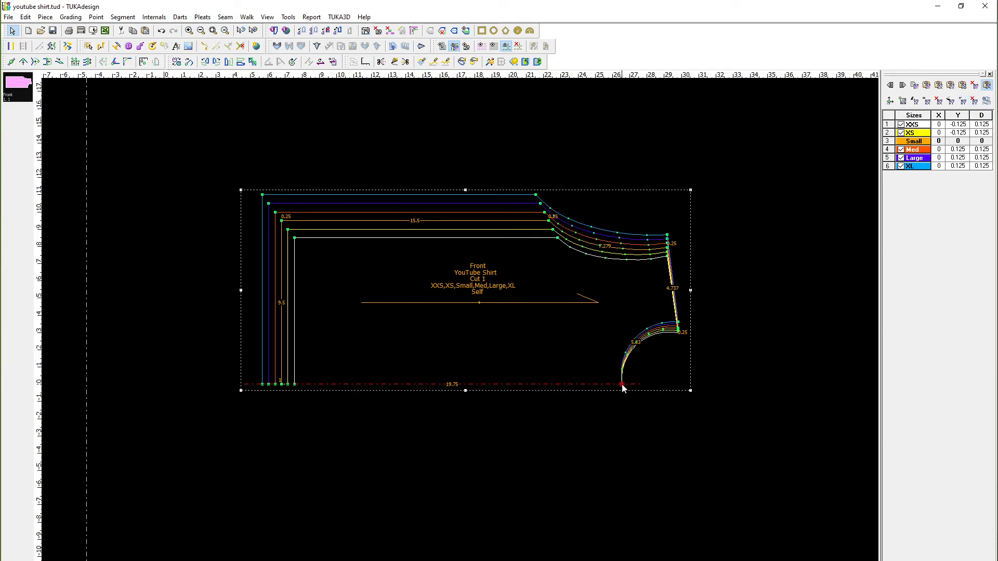
pyautogui.click(949, 125)
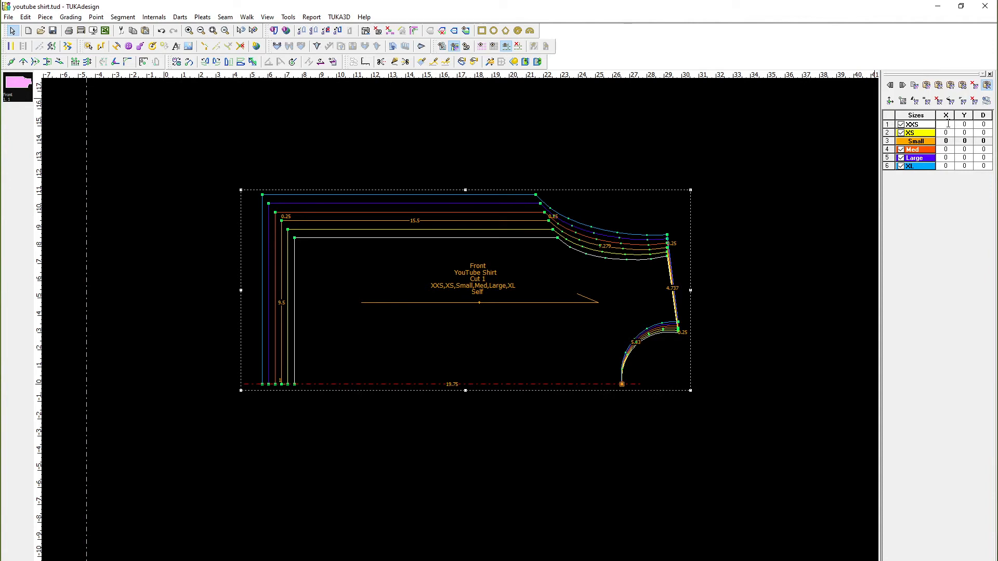
pyautogui.write('0.125')
pyautogui.press('Return')
pyautogui.write('0.125')
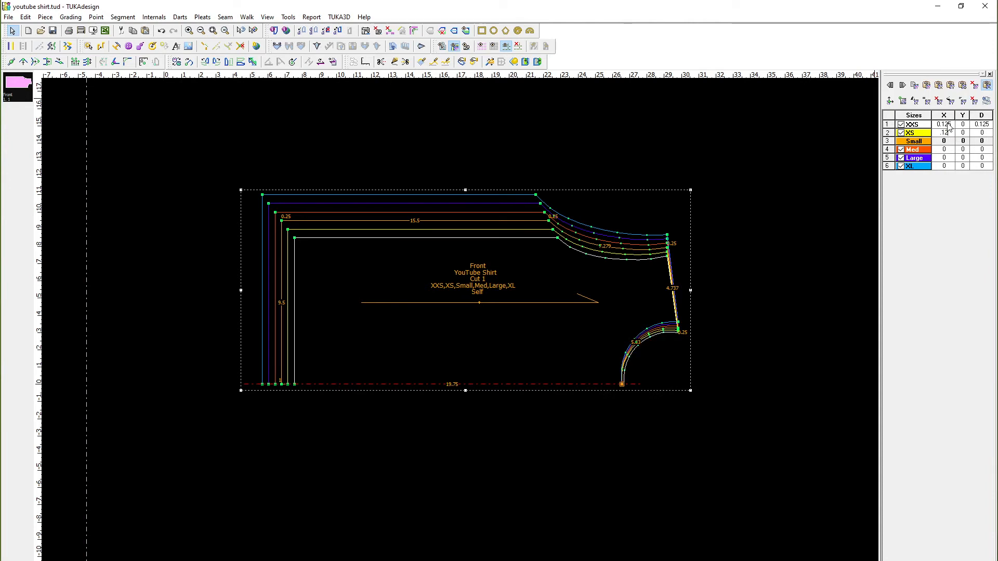
pyautogui.press('Return')
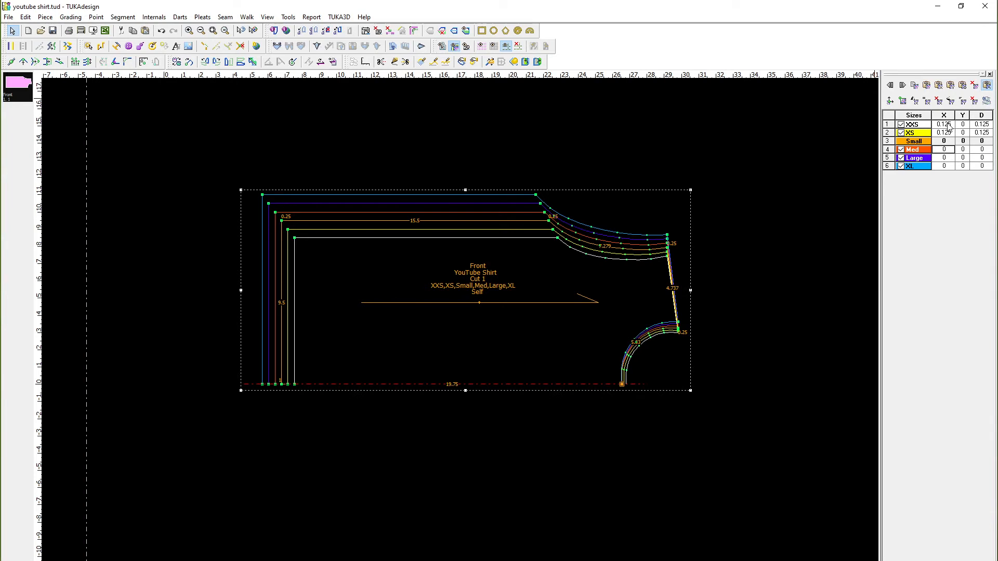
# - Set the centre front neck point's X grading to -0.125 for sizes Med, Large and XL
pyautogui.write('-.125')
pyautogui.press('Return')
pyautogui.write('-')
pyautogui.press('Return')
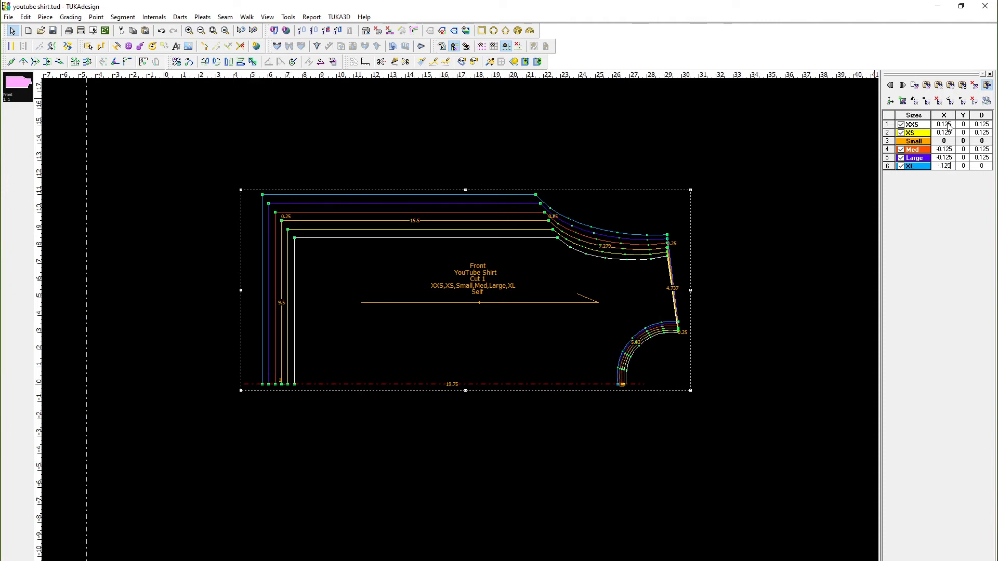
pyautogui.press('Return')
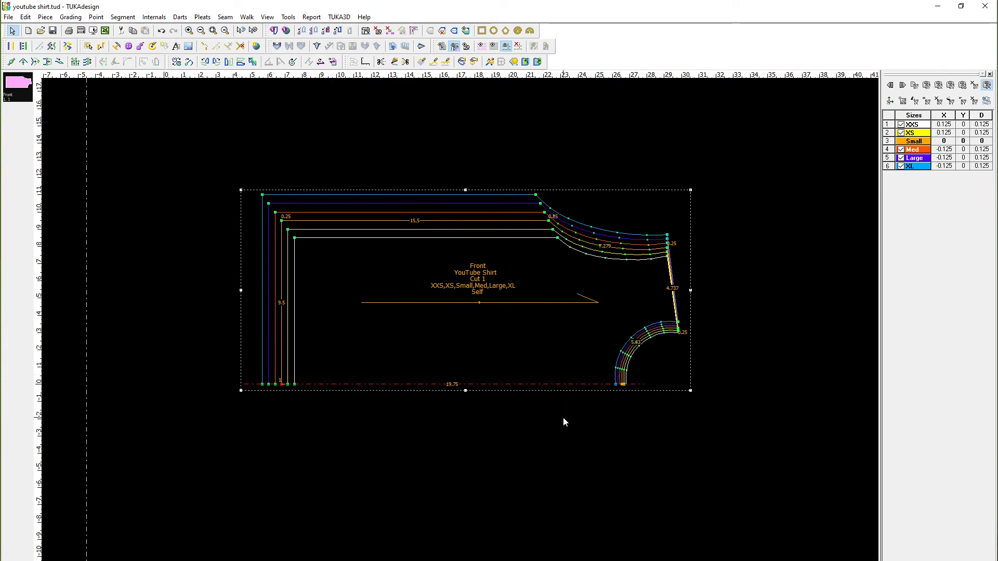
# - Save the pattern file with the graded Front piece, dismissing the prompt to save a grade rules library
pyautogui.hotkey('ctrl', 's')
pyautogui.click(489, 329)
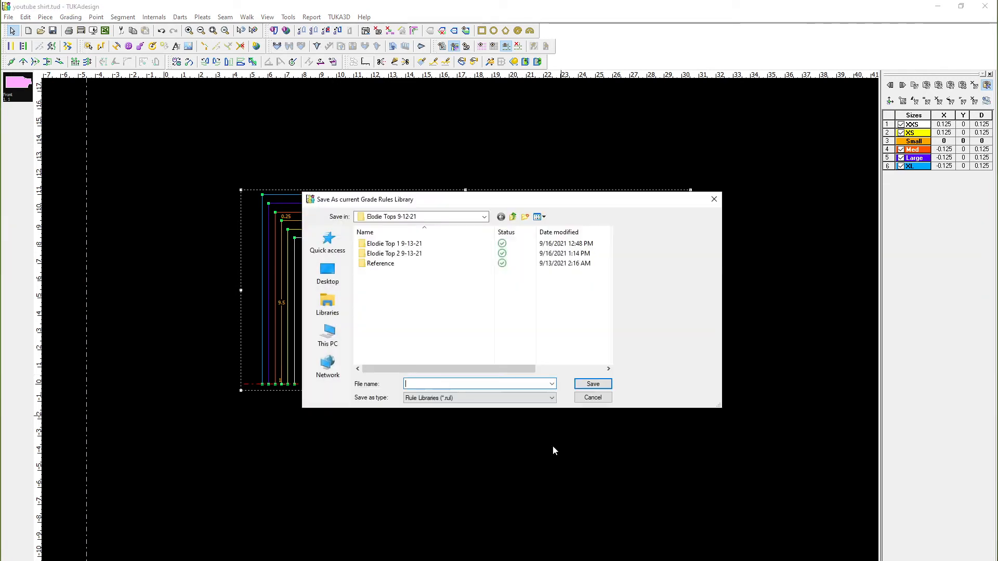
pyautogui.click(713, 200)
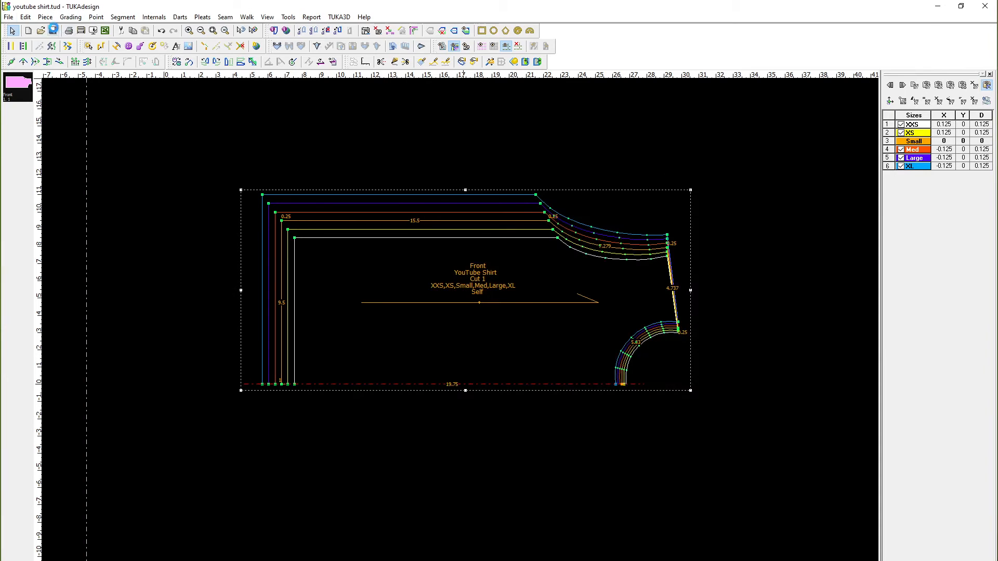
pyautogui.click(52, 30)
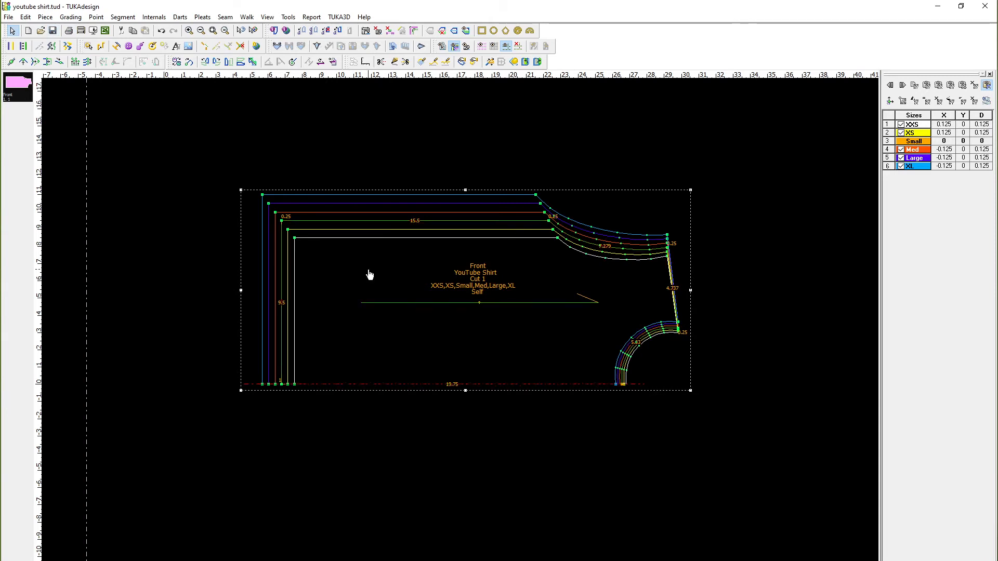
# - Paste a copy of the Front piece and place it above the original
pyautogui.moveTo(435, 284); pyautogui.dragTo(429, 323)
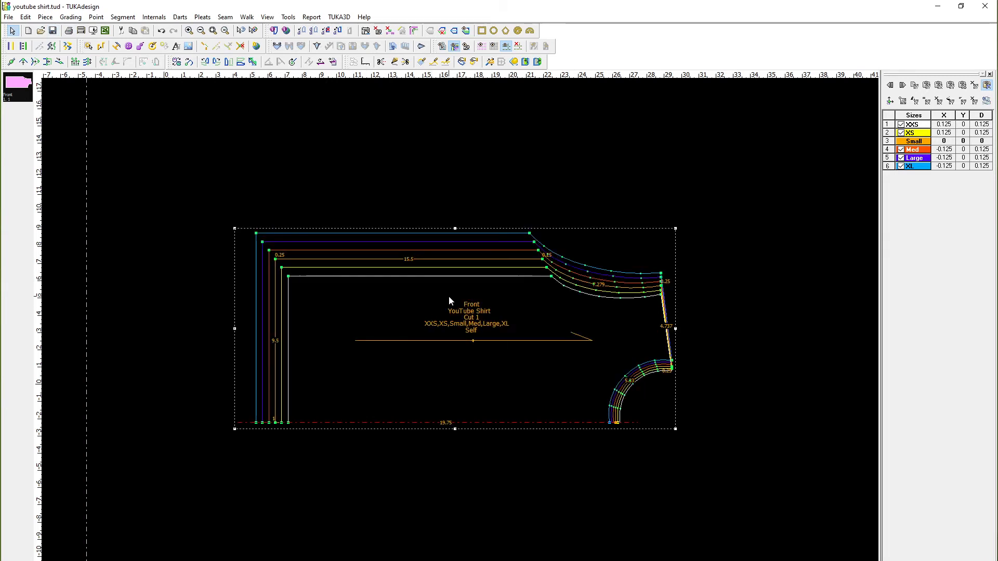
pyautogui.scroll(5, 460, 338)
pyautogui.scroll(-5, 460, 334)
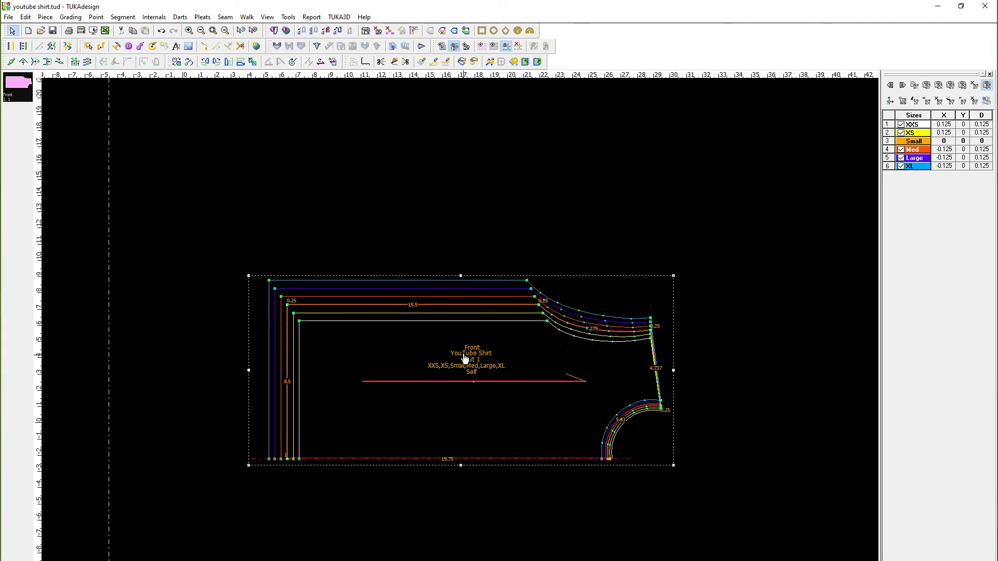
pyautogui.moveTo(464, 358); pyautogui.dragTo(463, 332)
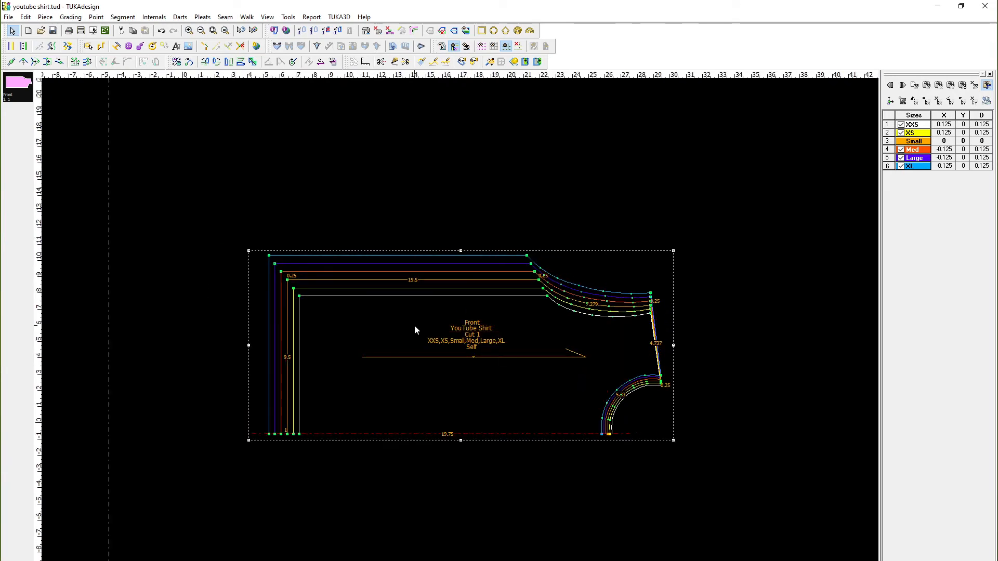
pyautogui.hotkey('ctrl', 'v')
pyautogui.moveTo(564, 296); pyautogui.dragTo(473, 132)
# - Change the copied piece's name to Back in its piece information
pyautogui.doubleClick(403, 212)
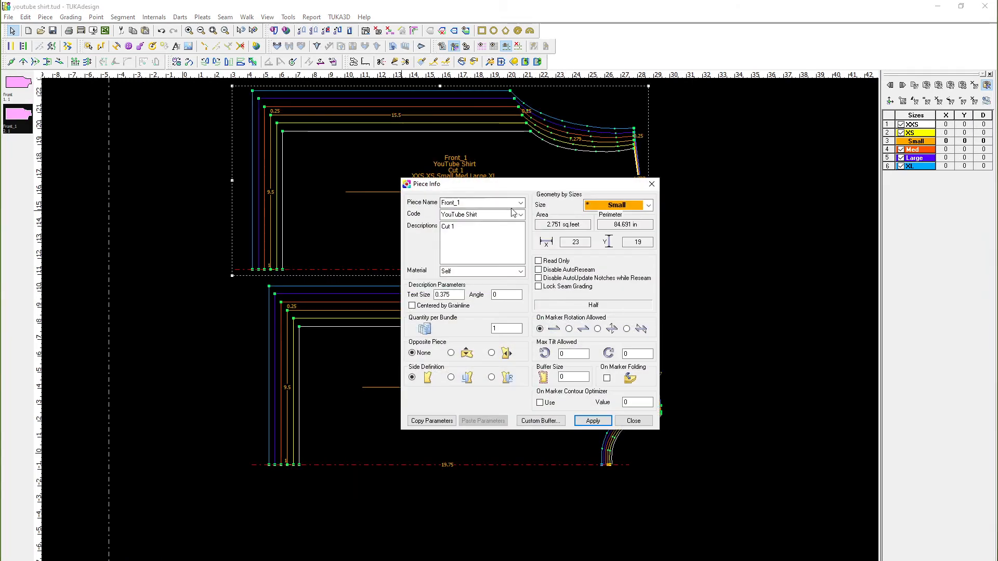
pyautogui.write('Back')
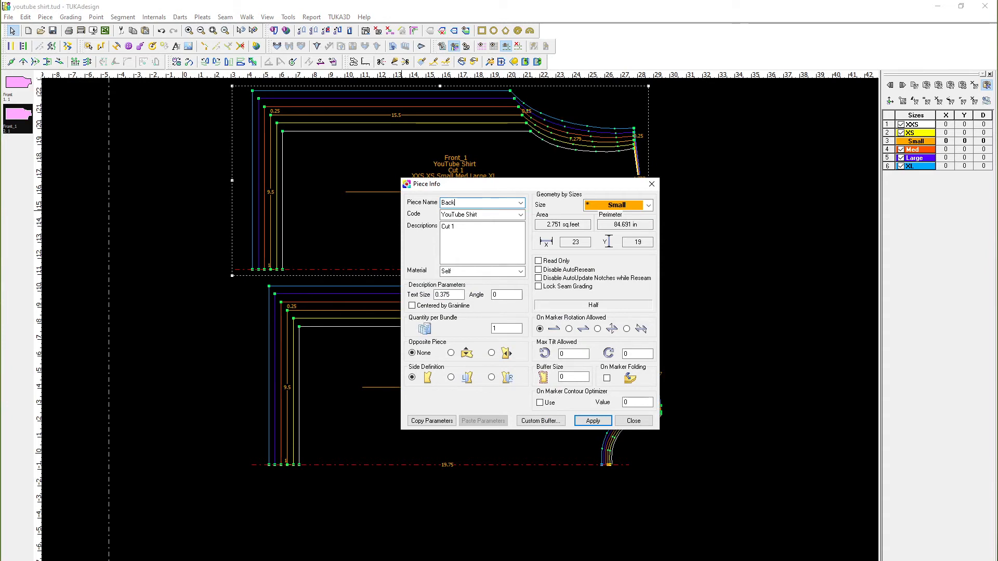
pyautogui.click(593, 421)
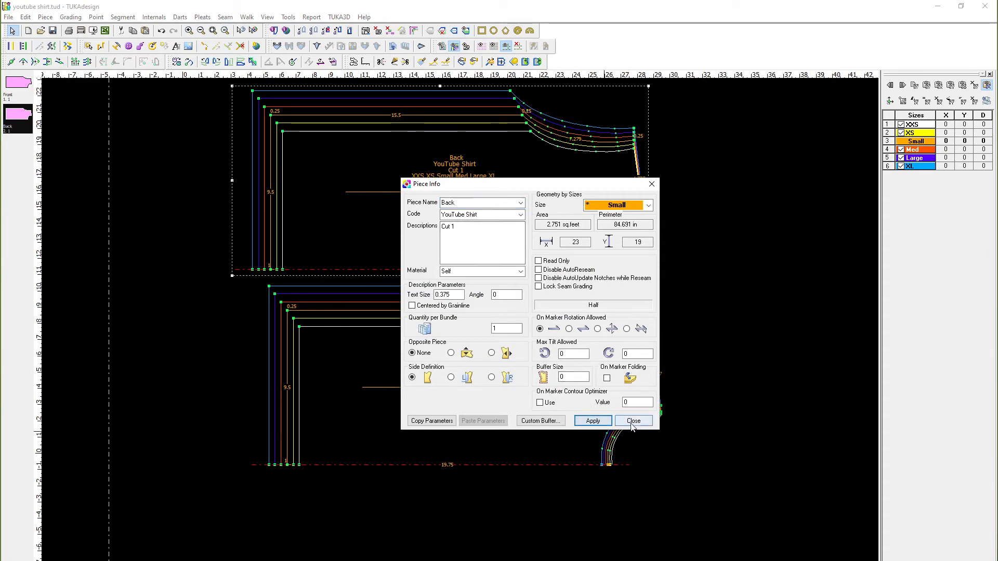
pyautogui.click(633, 421)
# - Space the Back and Front pieces apart vertically and hide the grading so only the Small size shows
pyautogui.moveTo(485, 375); pyautogui.dragTo(482, 441)
pyautogui.moveTo(492, 98); pyautogui.dragTo(485, 147)
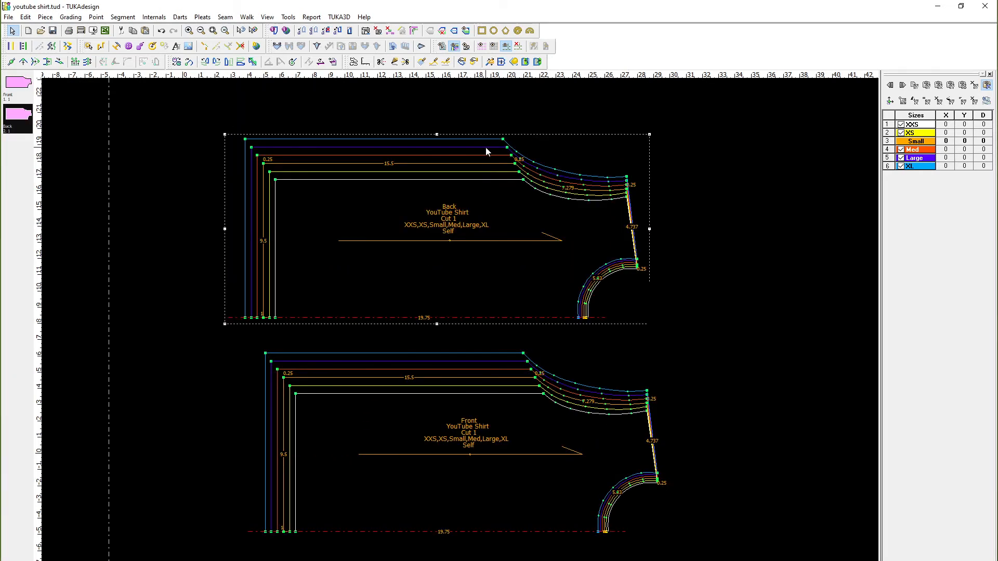
pyautogui.click(267, 17)
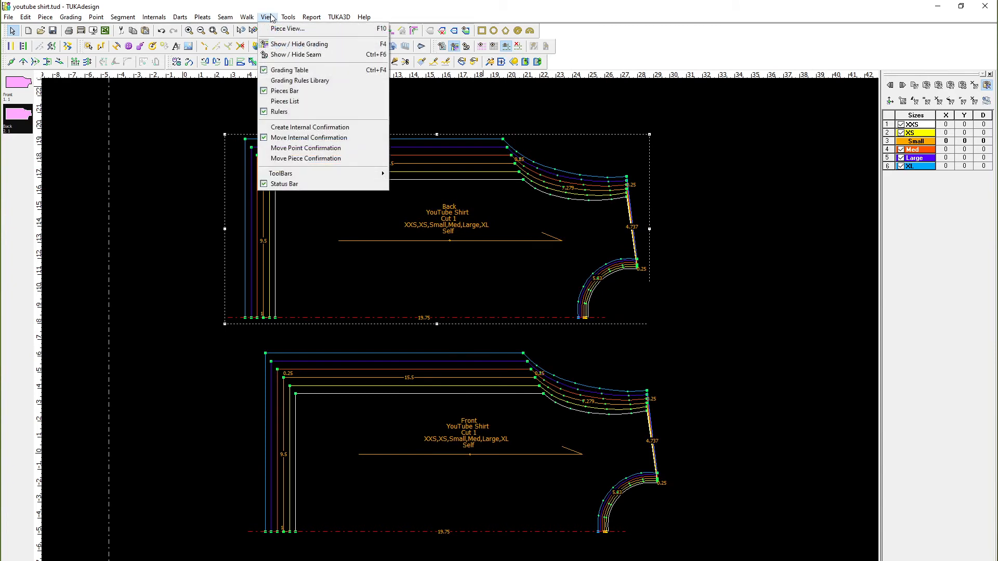
pyautogui.click(286, 45)
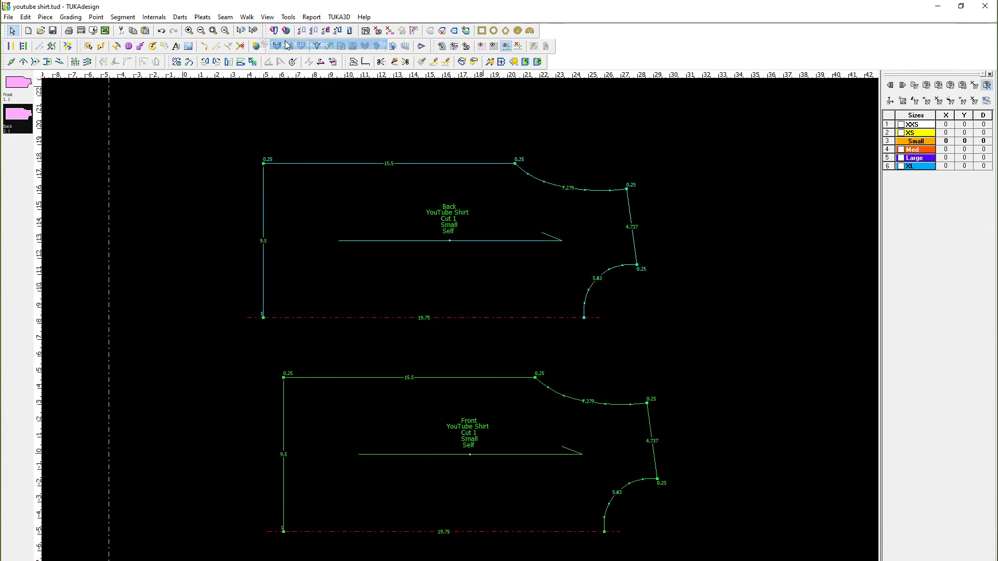
# - Delete the three curve points of the Back piece's neckline nearest the shoulder
pyautogui.scroll(2, 455, 333)
pyautogui.scroll(2, 455, 335)
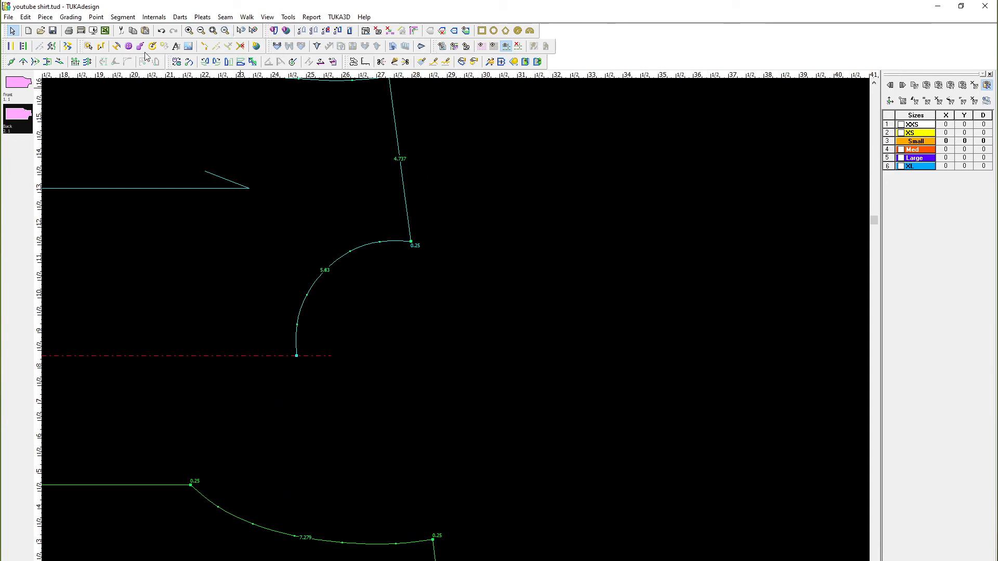
pyautogui.click(87, 62)
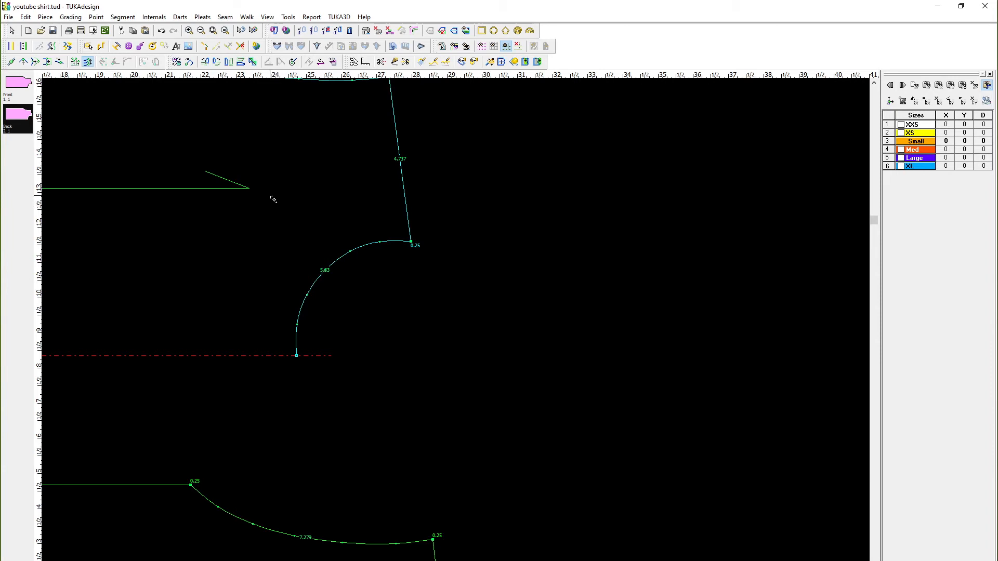
pyautogui.click(12, 31)
pyautogui.click(326, 271)
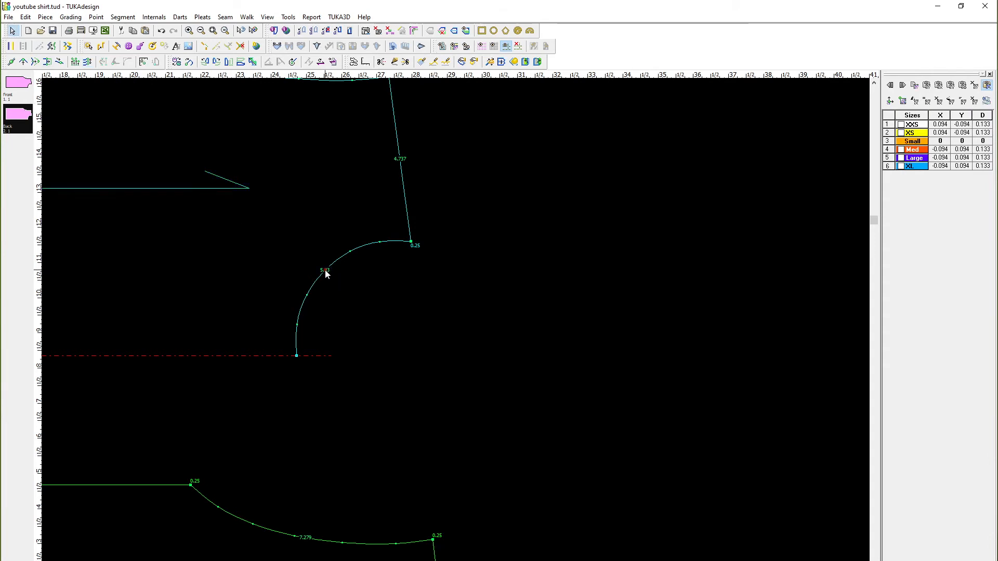
pyautogui.click(351, 252)
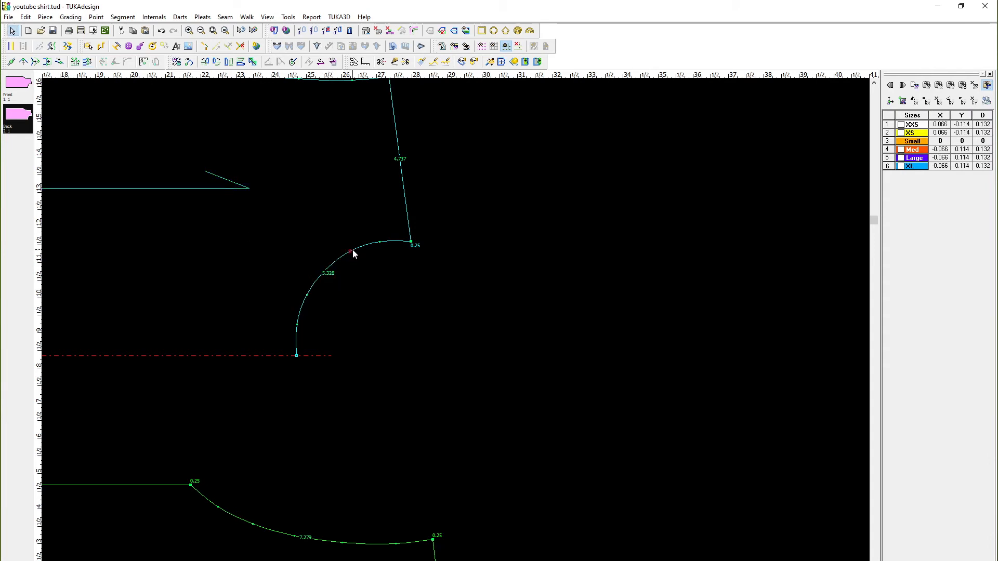
pyautogui.press('Delete')
pyautogui.press('Delete')
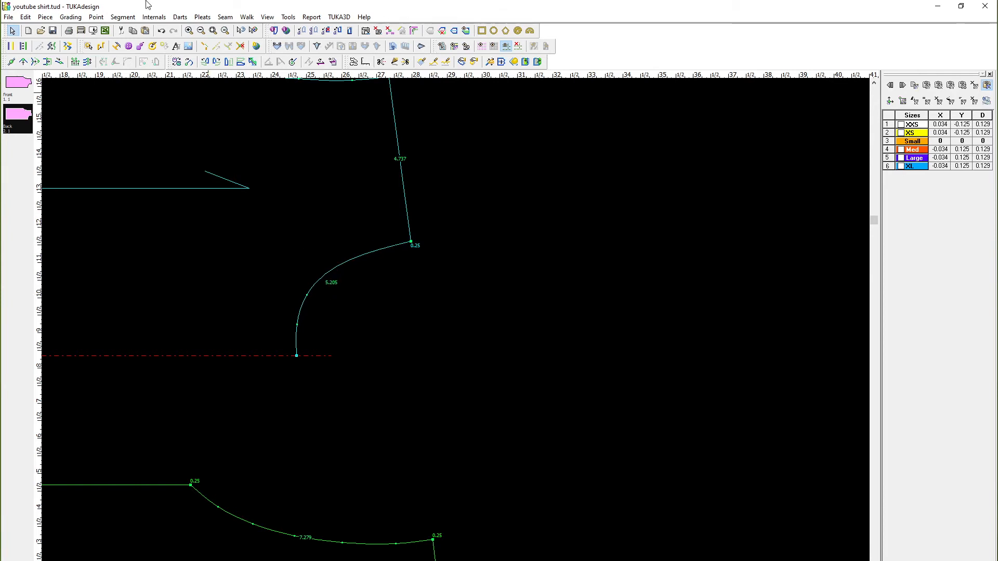
# - Move the Back piece's remaining neckline points and centre back neck point together by 2.25 in X
pyautogui.click(87, 62)
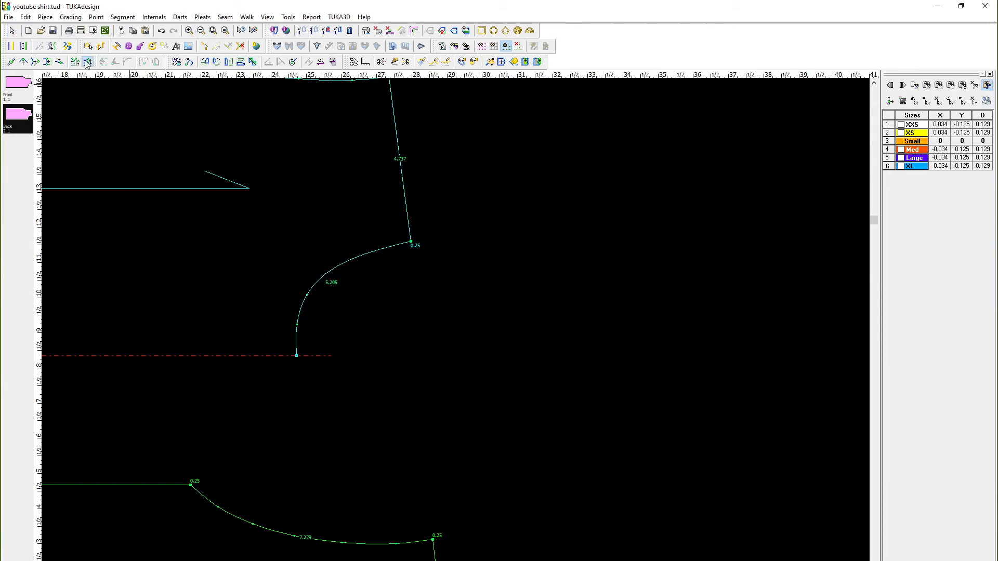
pyautogui.moveTo(267, 219); pyautogui.dragTo(368, 445)
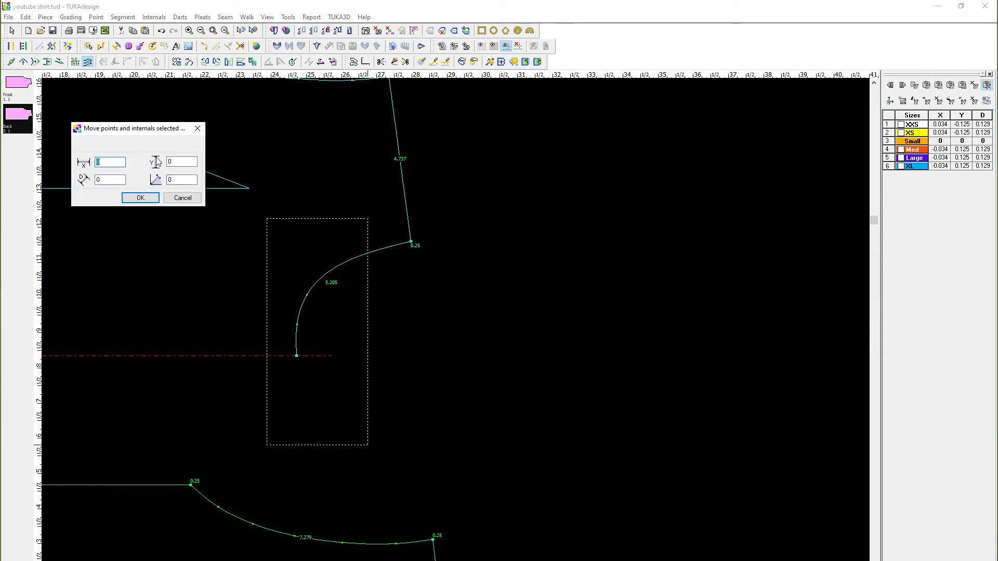
pyautogui.write('2.25')
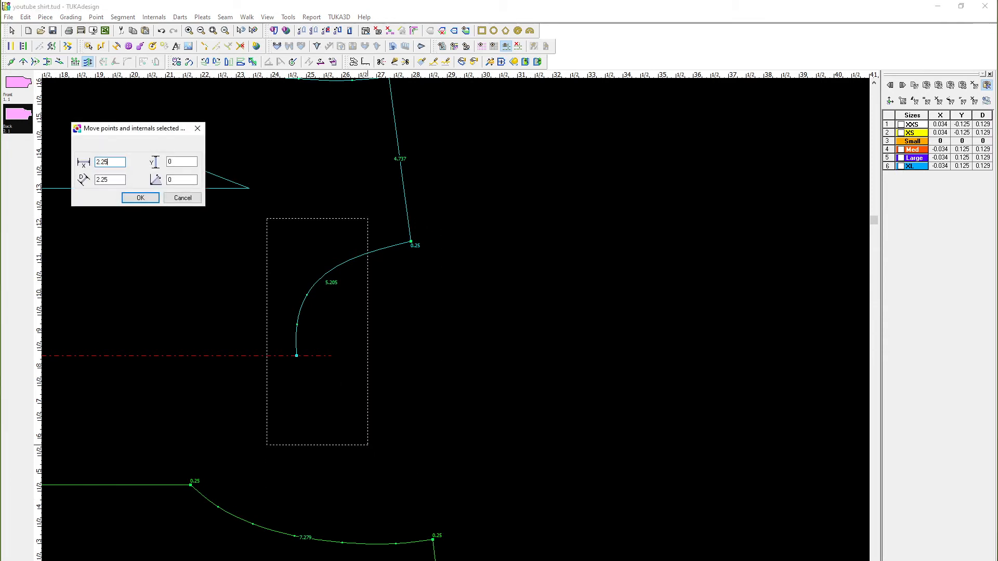
pyautogui.click(142, 198)
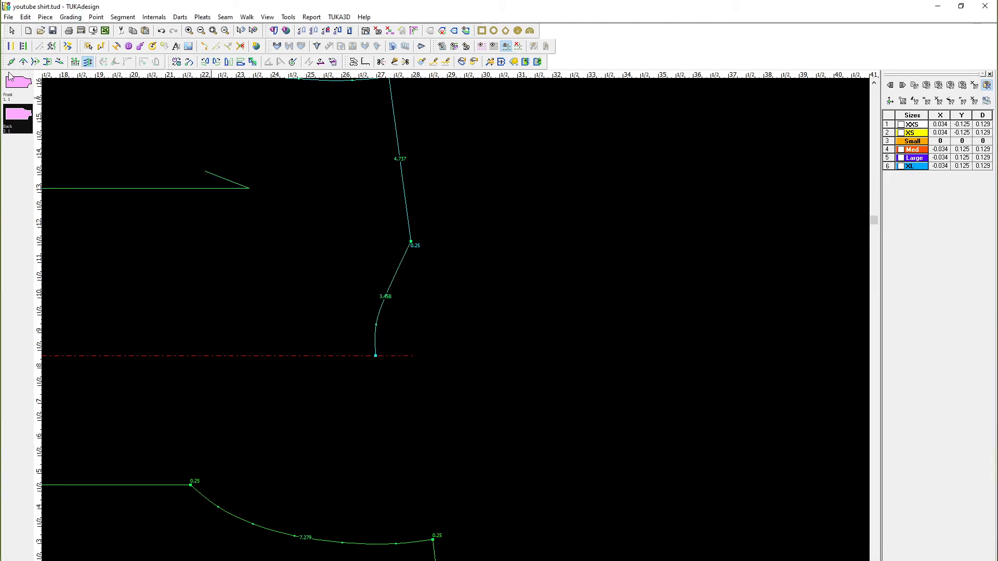
# - Reshape the Back neckline by adding a curve point near the shoulder and pulling the next point outward into a smooth curve
pyautogui.click(22, 63)
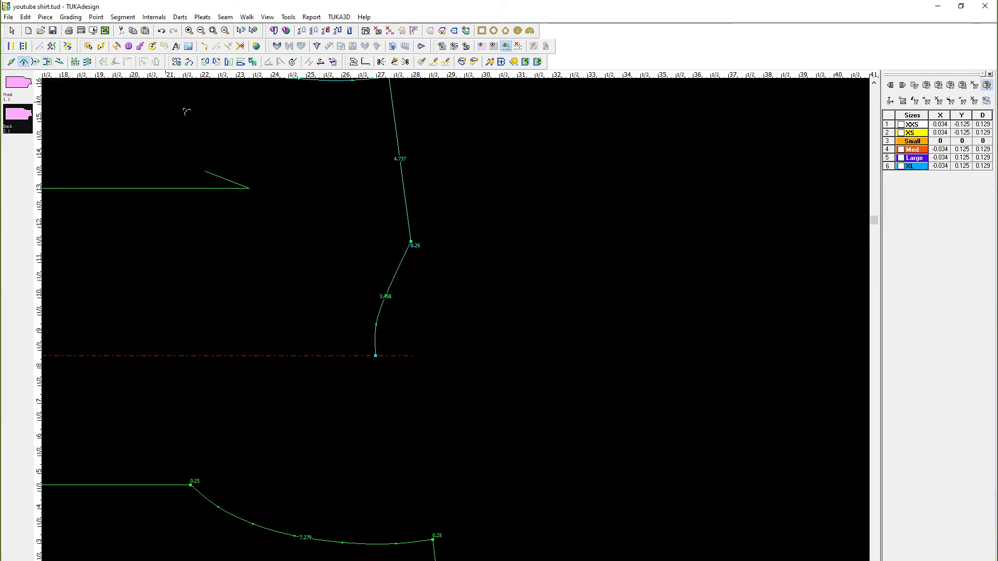
pyautogui.click(399, 266)
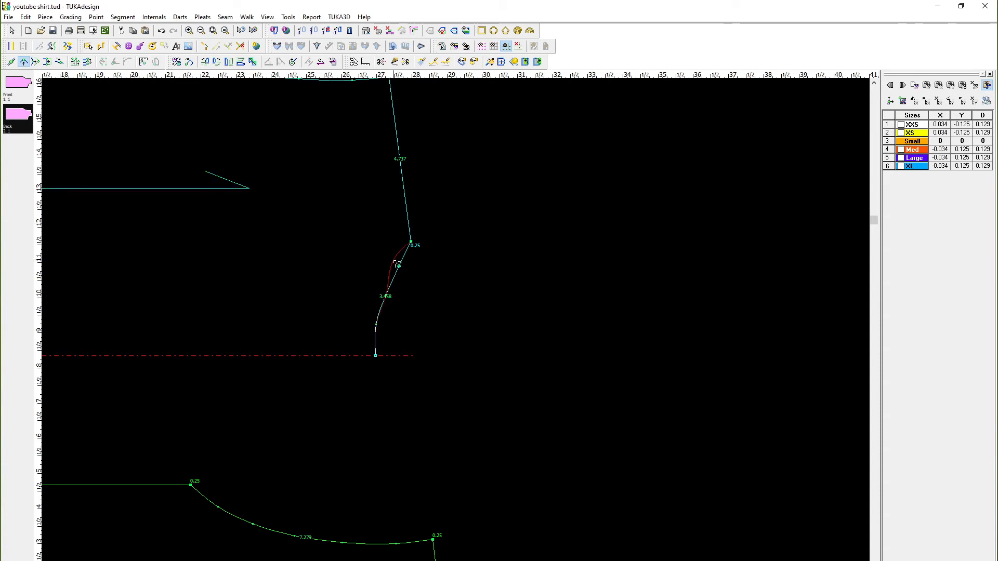
pyautogui.click(393, 260)
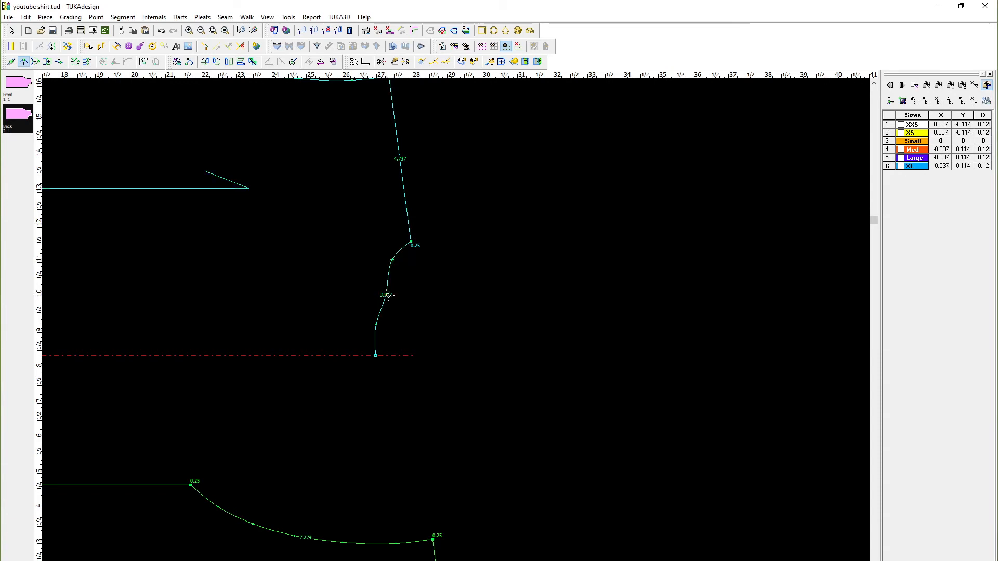
pyautogui.click(386, 295)
pyautogui.click(381, 288)
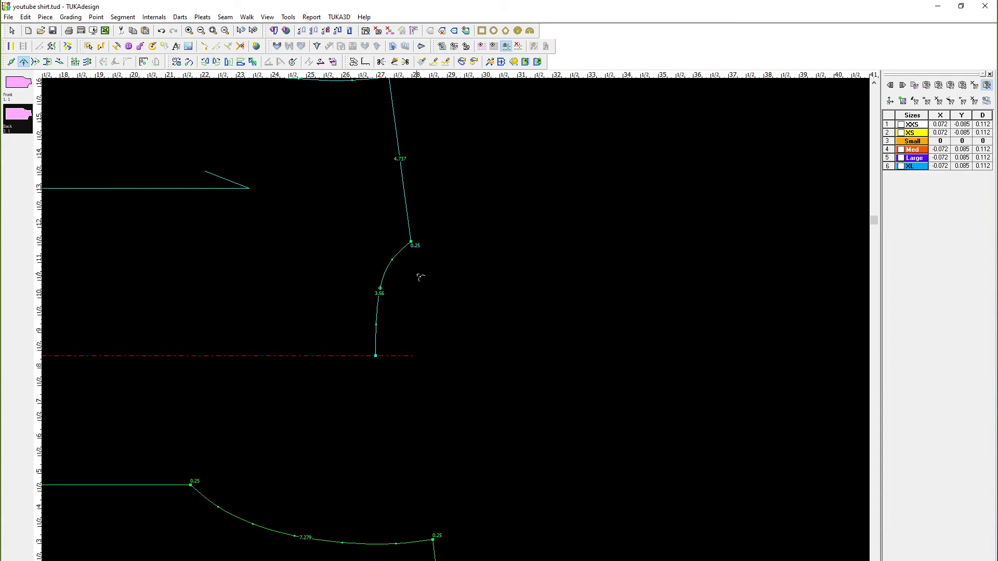
# - Fine-tune the two upper curve points of the Back neckline for a rounder, smoother curve
pyautogui.scroll(2, 430, 280)
pyautogui.click(393, 314)
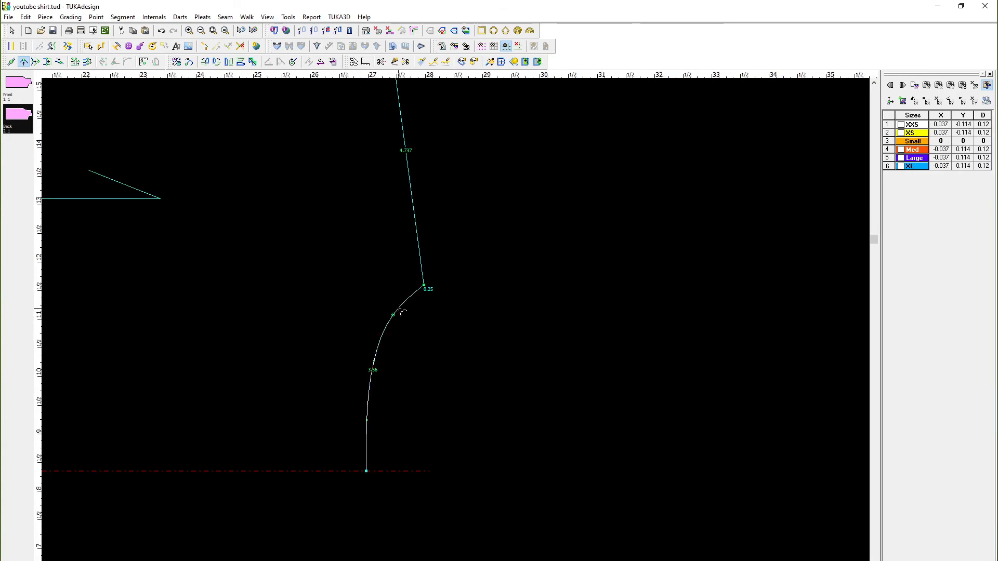
pyautogui.click(398, 306)
pyautogui.click(374, 363)
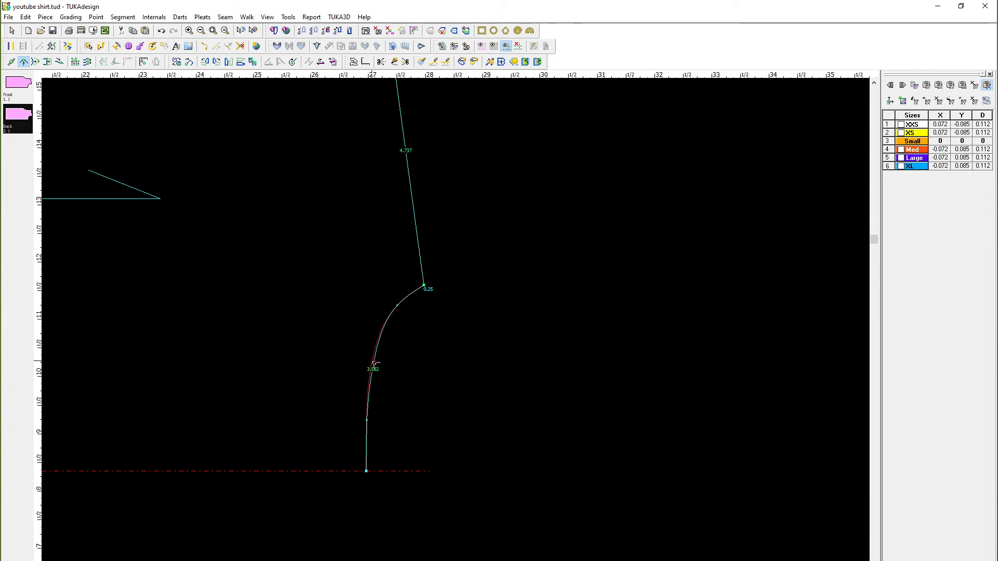
pyautogui.click(372, 360)
pyautogui.scroll(1, 459, 332)
pyautogui.scroll(-5, 459, 335)
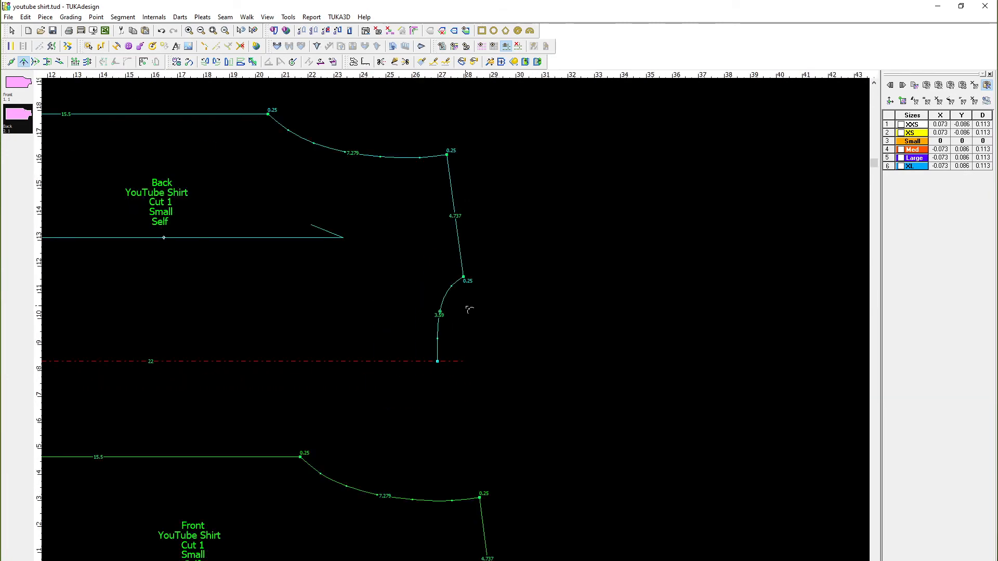
# - Rearrange the pieces side by side, with the Back piece beyond the Front piece's shoulder
pyautogui.click(10, 62)
pyautogui.moveTo(221, 297); pyautogui.dragTo(676, 429)
pyautogui.moveTo(233, 525); pyautogui.dragTo(42, 280)
pyautogui.moveTo(646, 354); pyautogui.dragTo(642, 353)
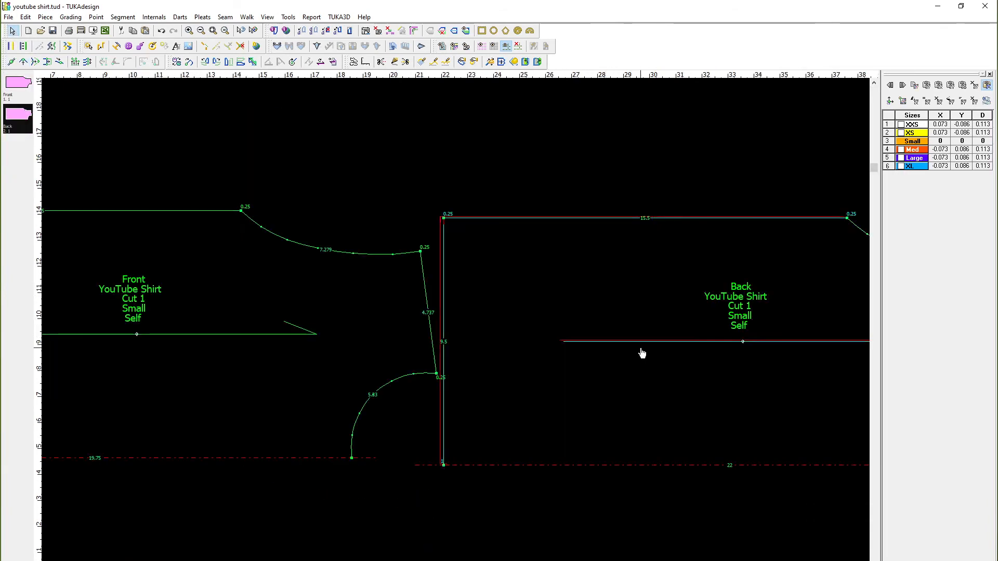
pyautogui.scroll(1, 643, 355)
pyautogui.scroll(-3, 459, 343)
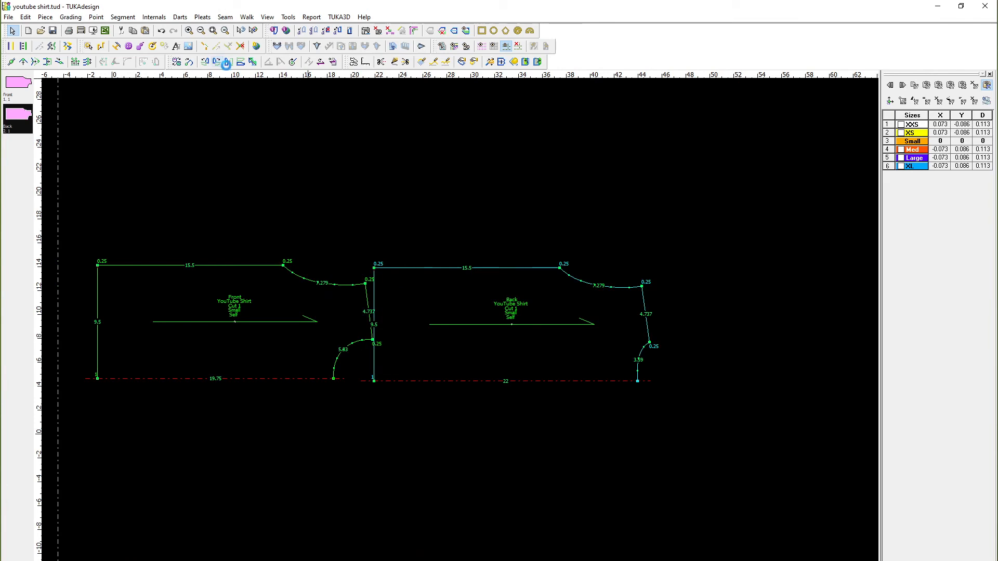
# - Flip the Back piece horizontally and align the Front and Back pieces at their shoulder-neck points
pyautogui.click(227, 62)
pyautogui.moveTo(503, 384); pyautogui.dragTo(481, 372)
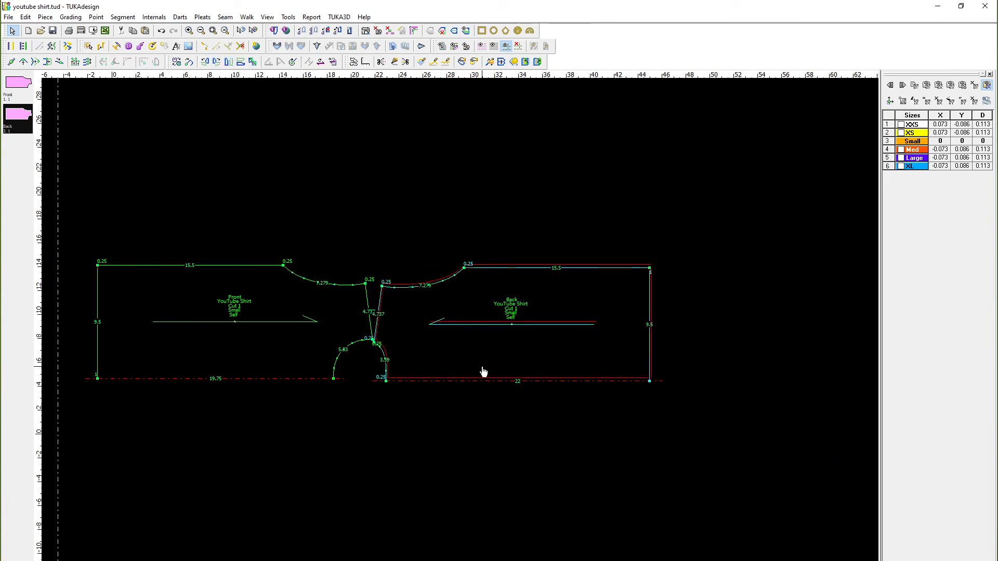
pyautogui.scroll(-1, 463, 339)
pyautogui.scroll(4, 463, 338)
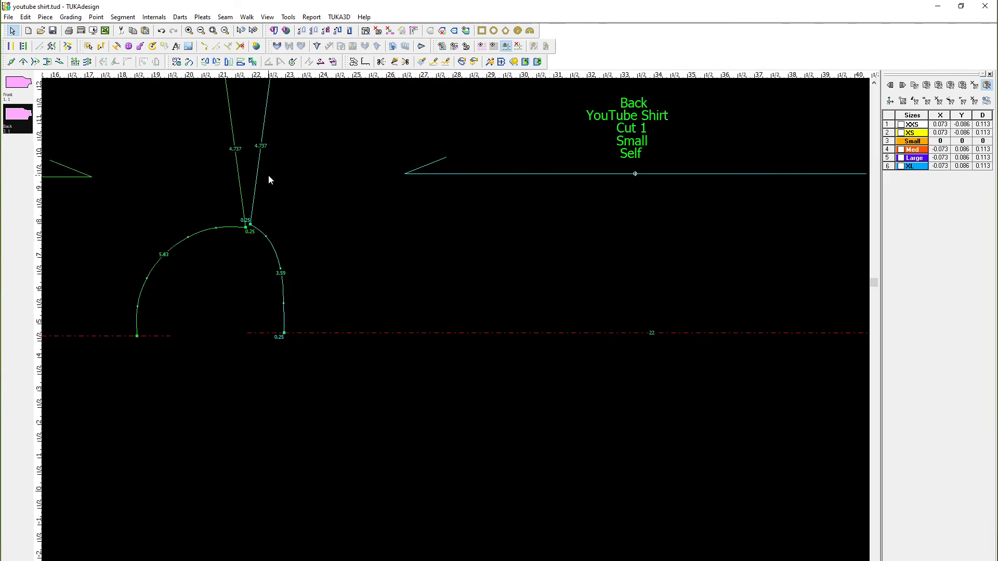
pyautogui.moveTo(393, 383); pyautogui.dragTo(401, 380)
pyautogui.scroll(3, 457, 329)
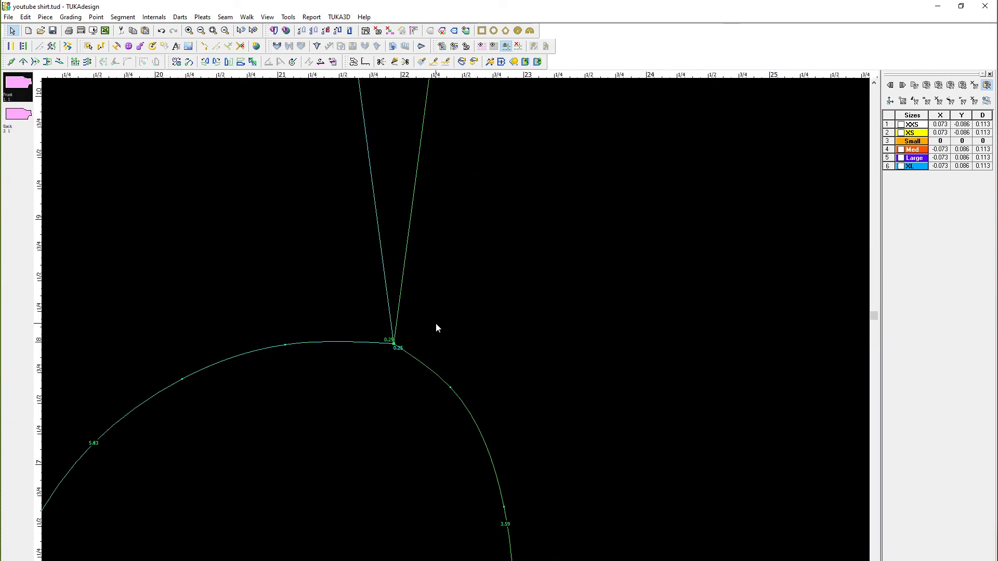
pyautogui.click(394, 345)
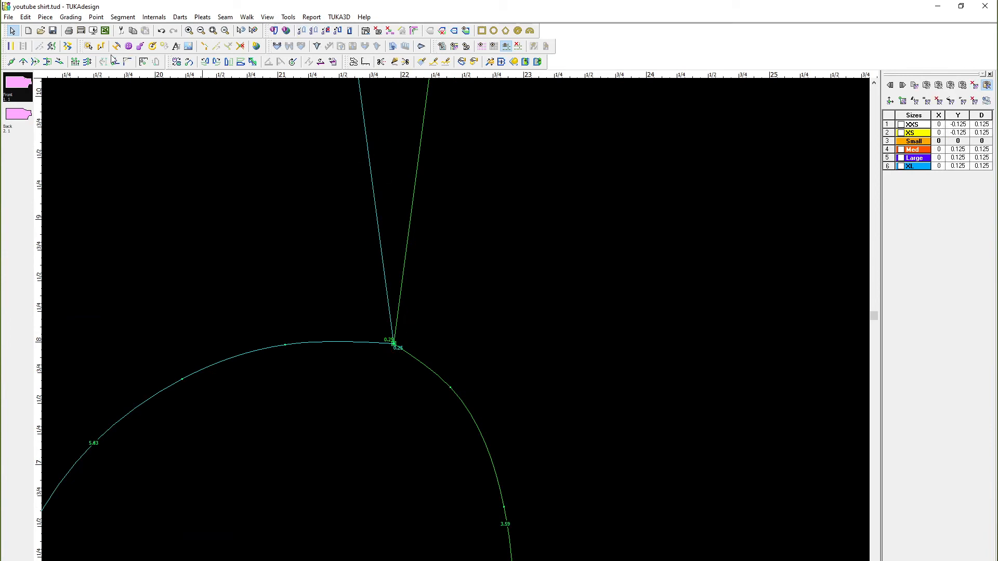
pyautogui.click(190, 63)
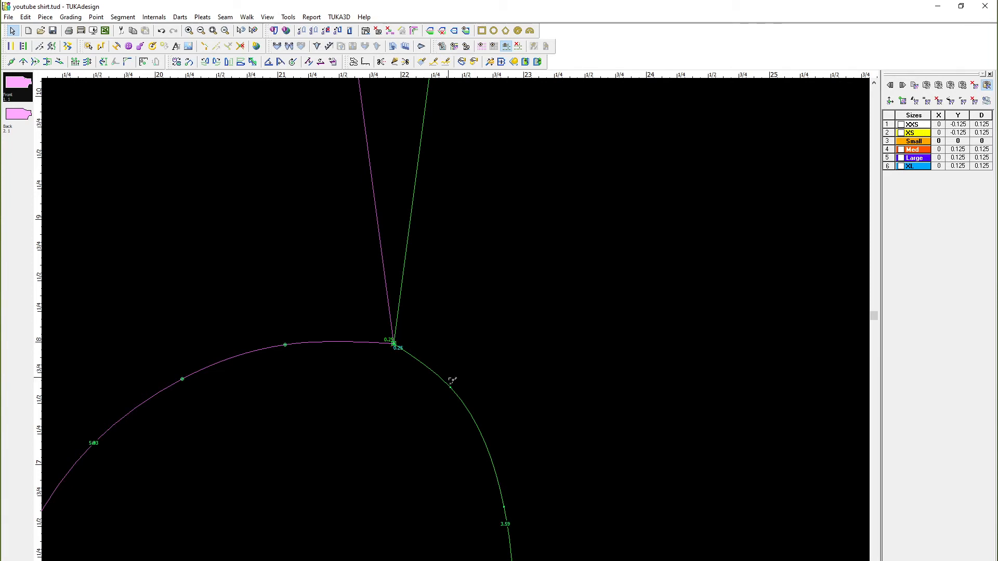
pyautogui.click(396, 347)
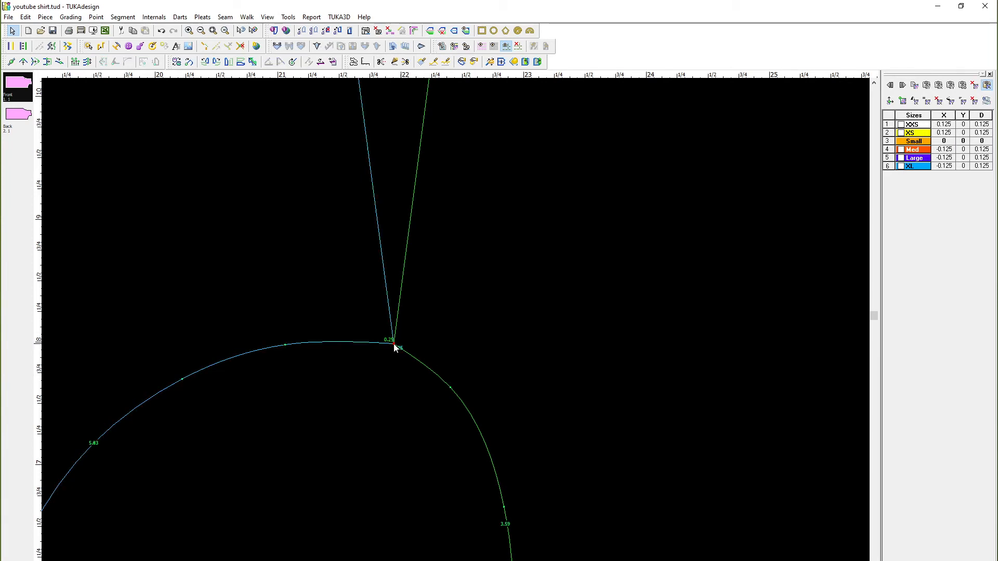
# - Rotate the Back piece about its shoulder-neck point until its armhole-end shoulder point meets the Front's, so both shoulder seams coincide
pyautogui.click(521, 440)
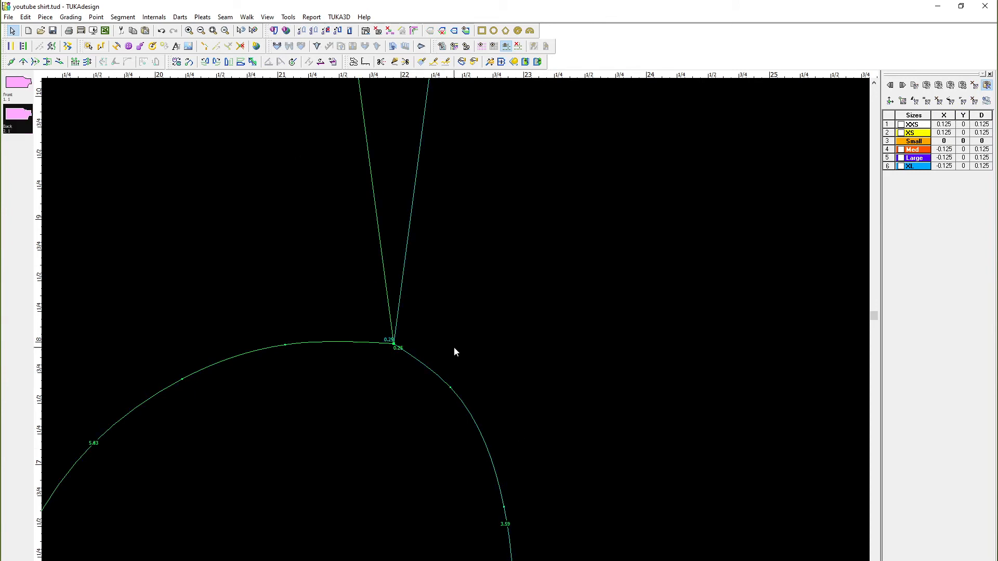
pyautogui.click(395, 347)
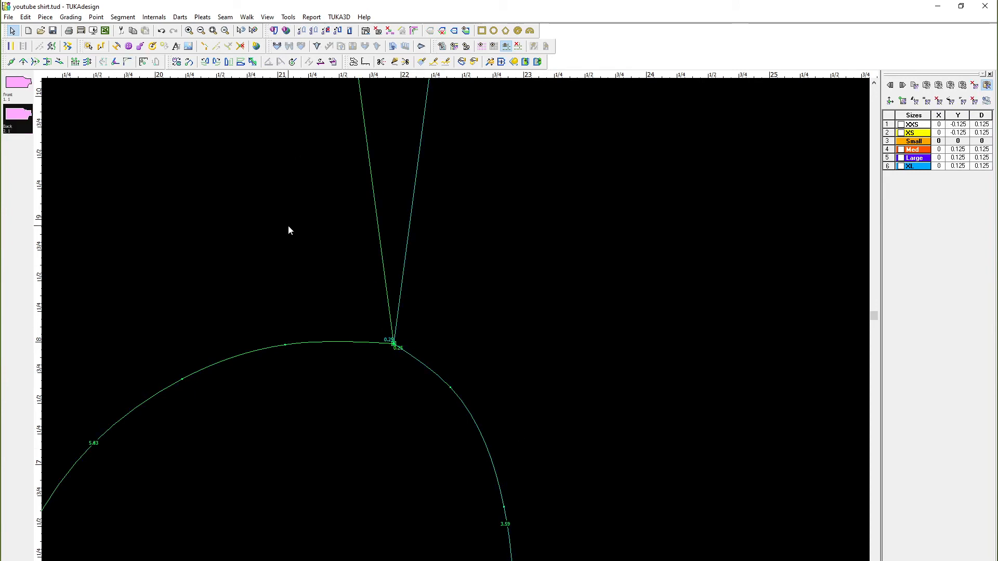
pyautogui.click(186, 63)
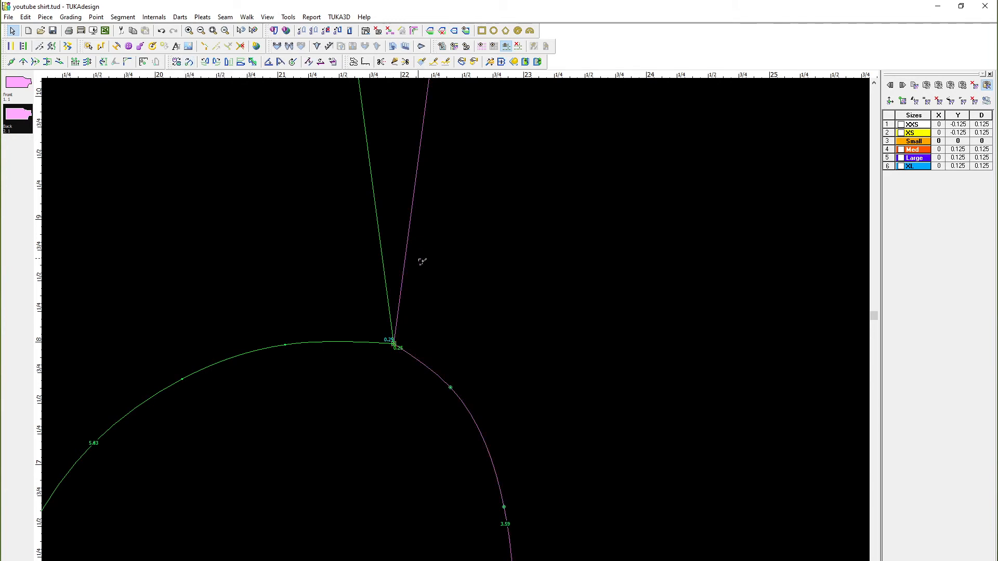
pyautogui.scroll(-2, 486, 335)
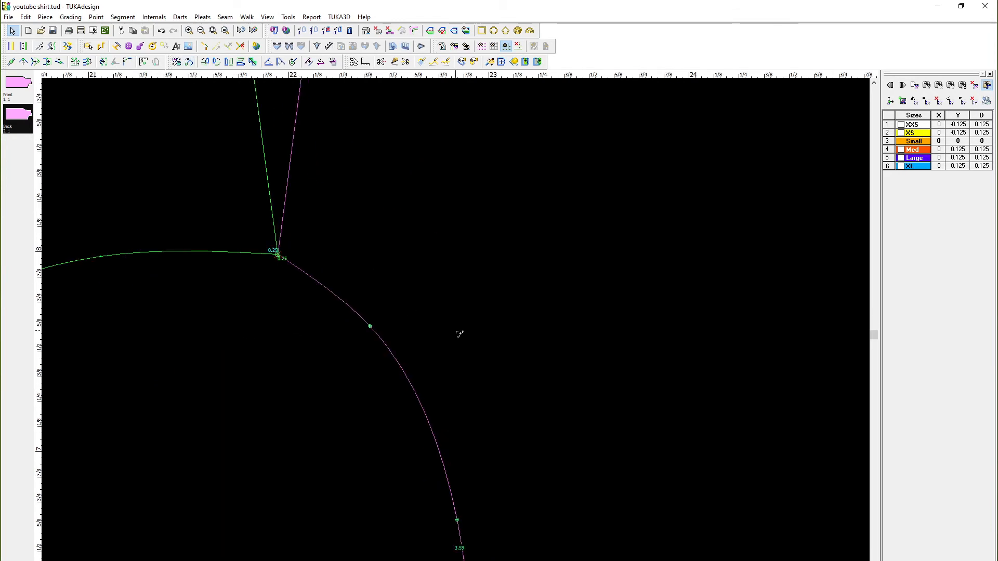
pyautogui.scroll(-1, 415, 161)
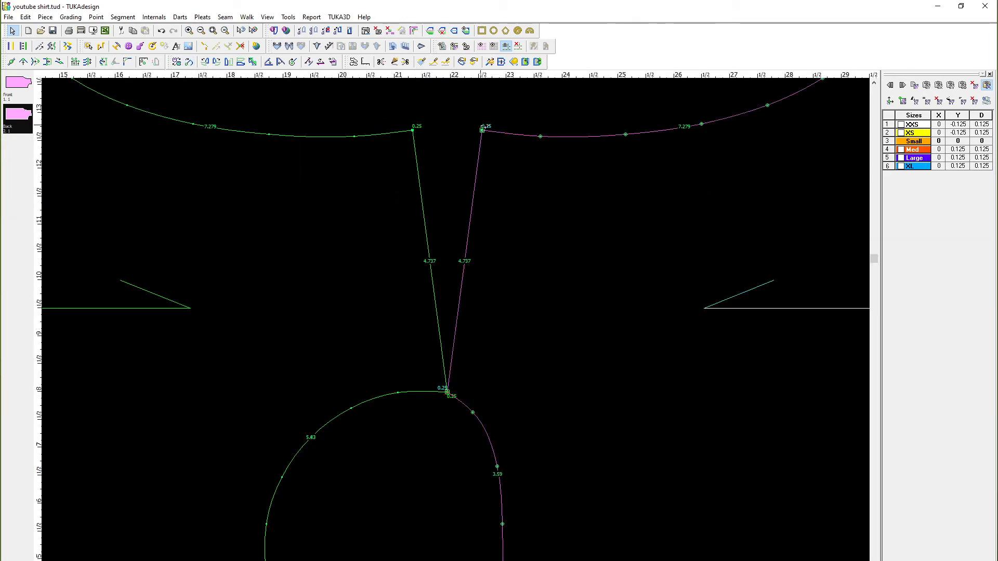
pyautogui.click(483, 131)
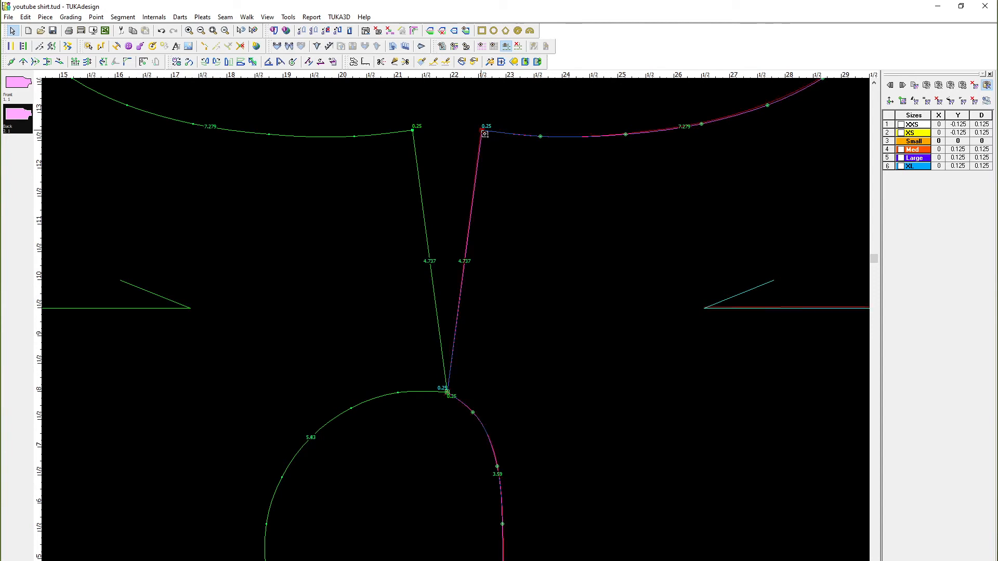
pyautogui.click(416, 134)
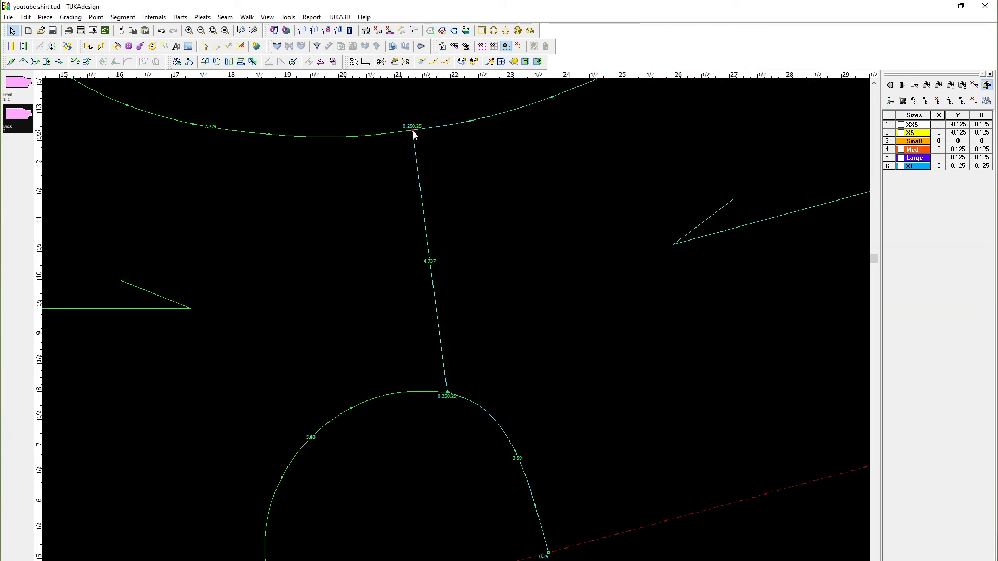
# - Shift the two upper curve points of the Back neckline to smooth its flow from the Front neckline at the shoulder
pyautogui.scroll(1, 456, 336)
pyautogui.scroll(1, 549, 441)
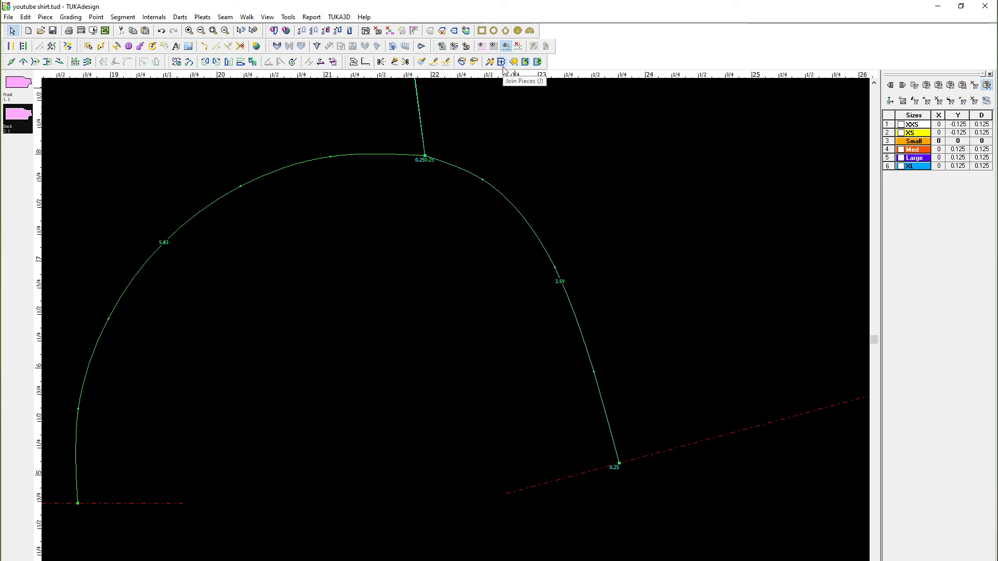
pyautogui.click(24, 61)
pyautogui.click(487, 181)
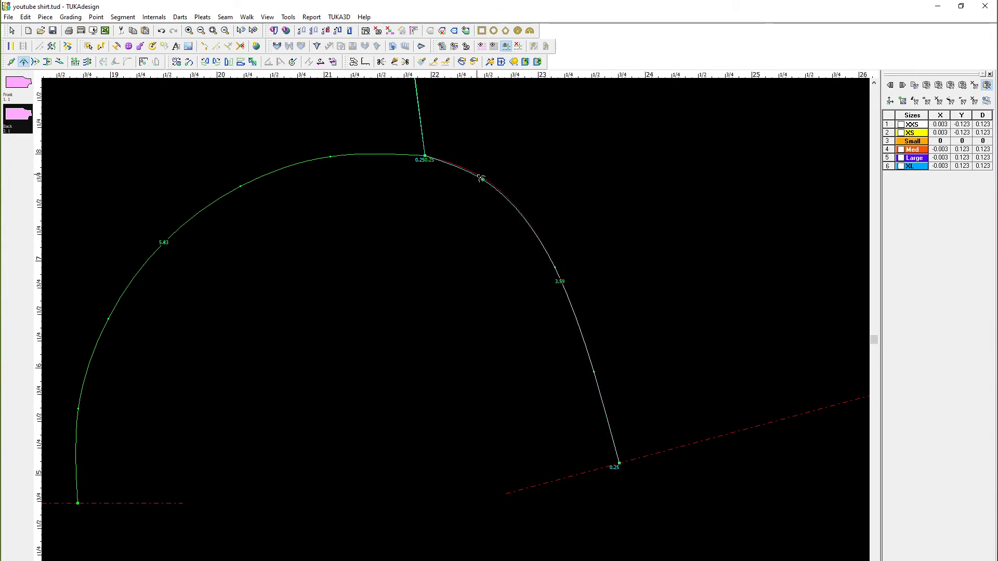
pyautogui.click(555, 266)
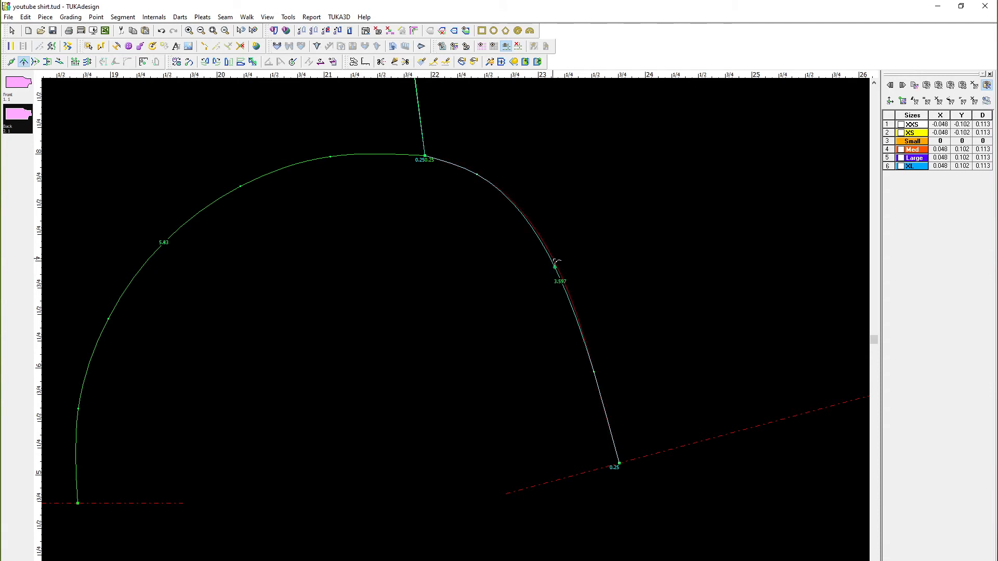
pyautogui.click(543, 247)
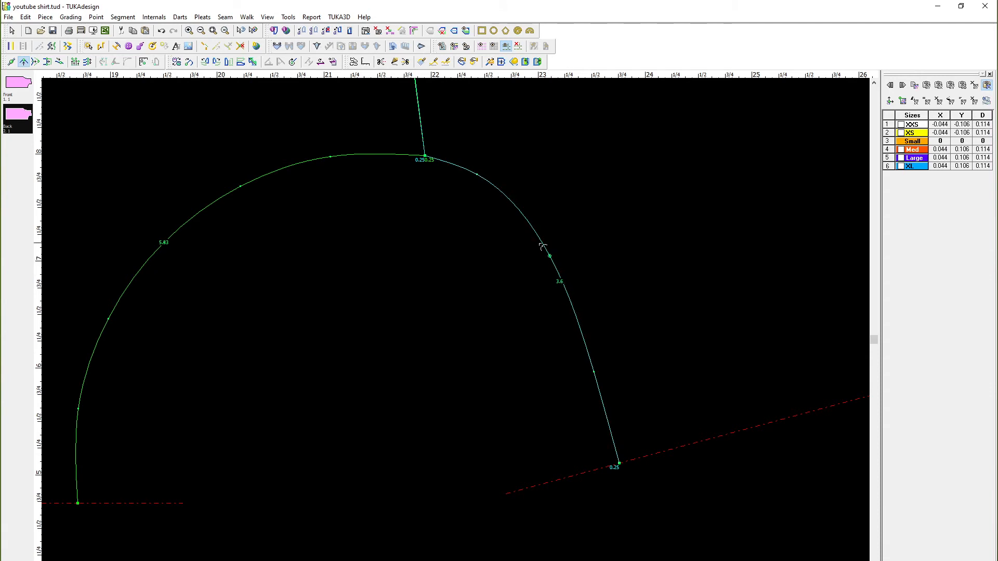
# - Slide the two middle curve points of the Front neckline along the curve to even out its shape
pyautogui.click(235, 193)
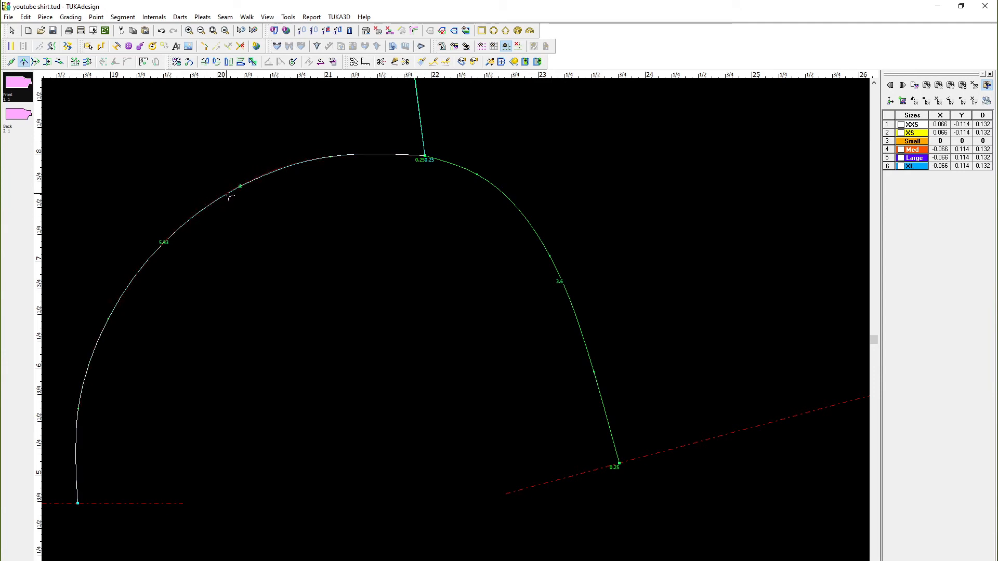
pyautogui.click(227, 194)
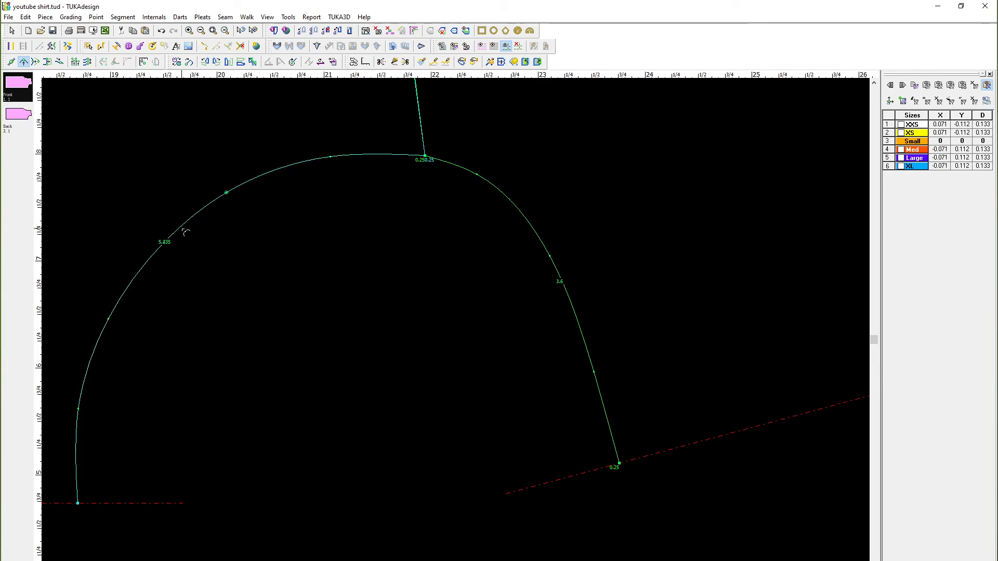
pyautogui.click(110, 318)
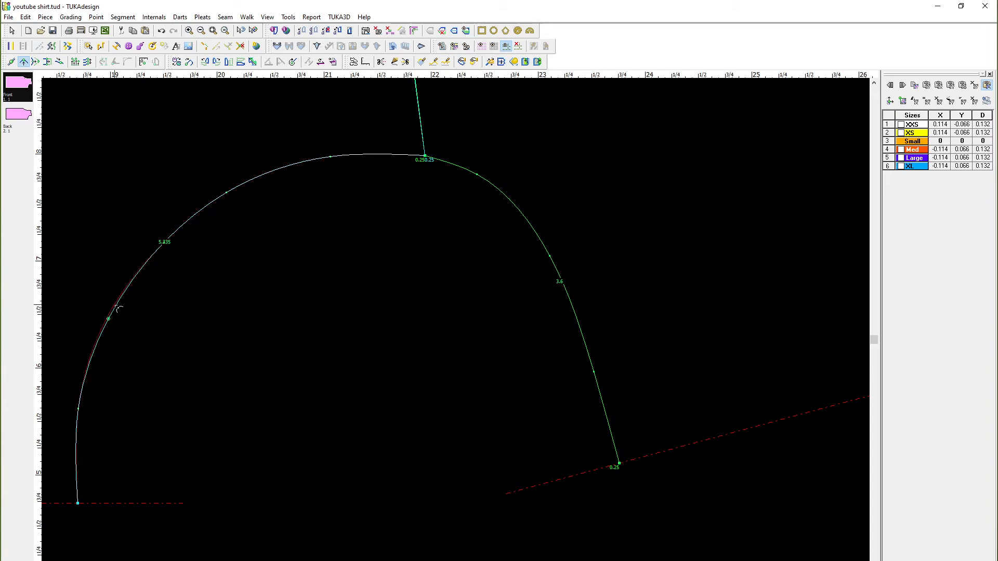
pyautogui.click(130, 286)
pyautogui.scroll(3, 157, 375)
pyautogui.scroll(-3, 456, 335)
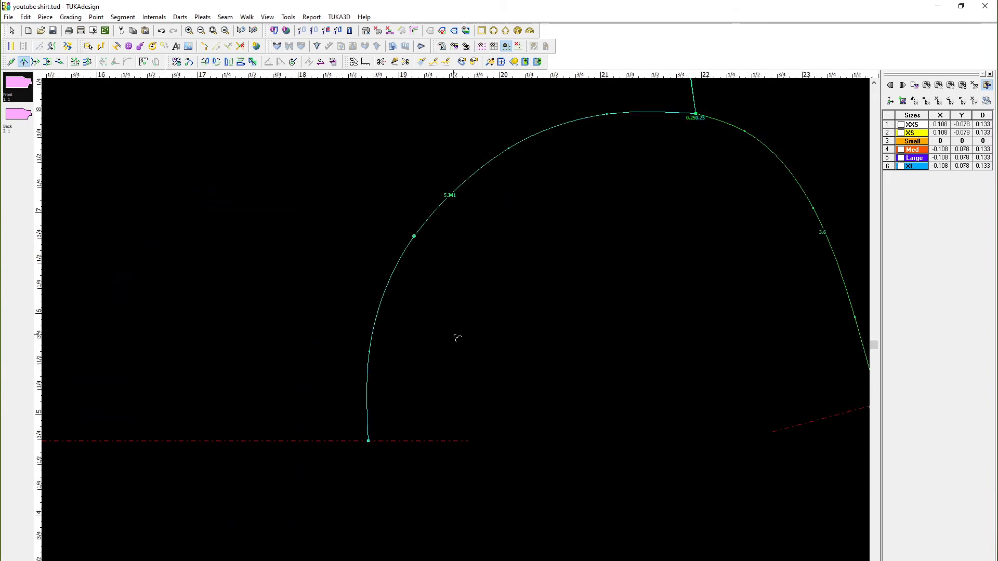
# - Move the lowest Front neckline curve point nearer the centre front line to straighten the end of the curve
pyautogui.click(371, 353)
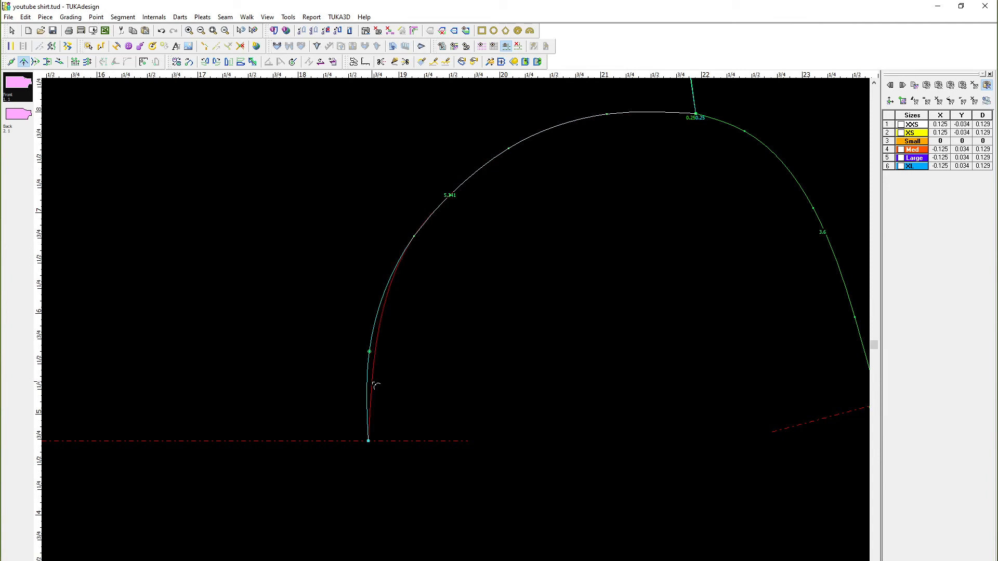
pyautogui.click(372, 383)
pyautogui.scroll(3, 452, 326)
pyautogui.scroll(-3, 452, 319)
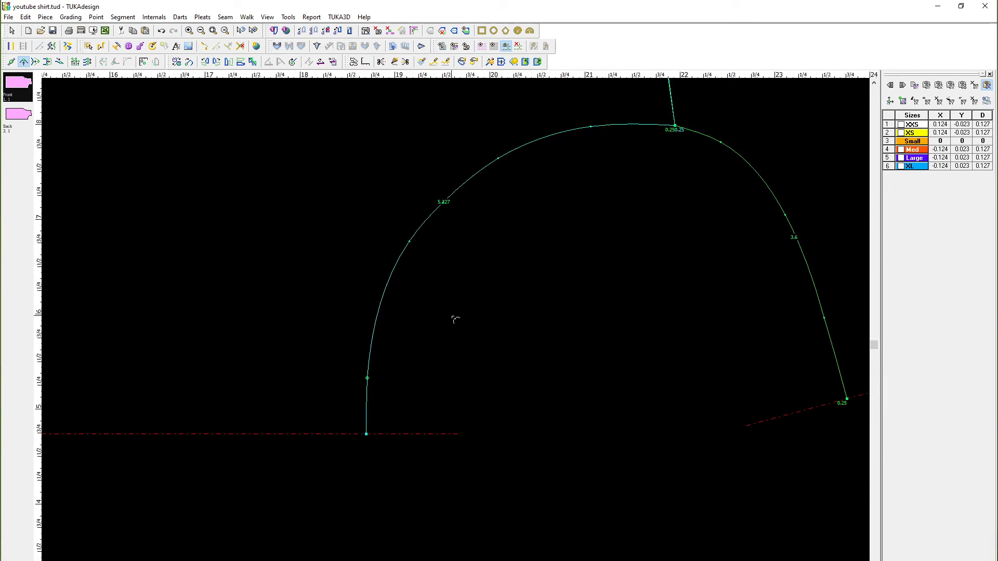
# - Refine the middle of the Front neckline by moving its lower curve point upward and adding another curve point just above it
pyautogui.click(412, 243)
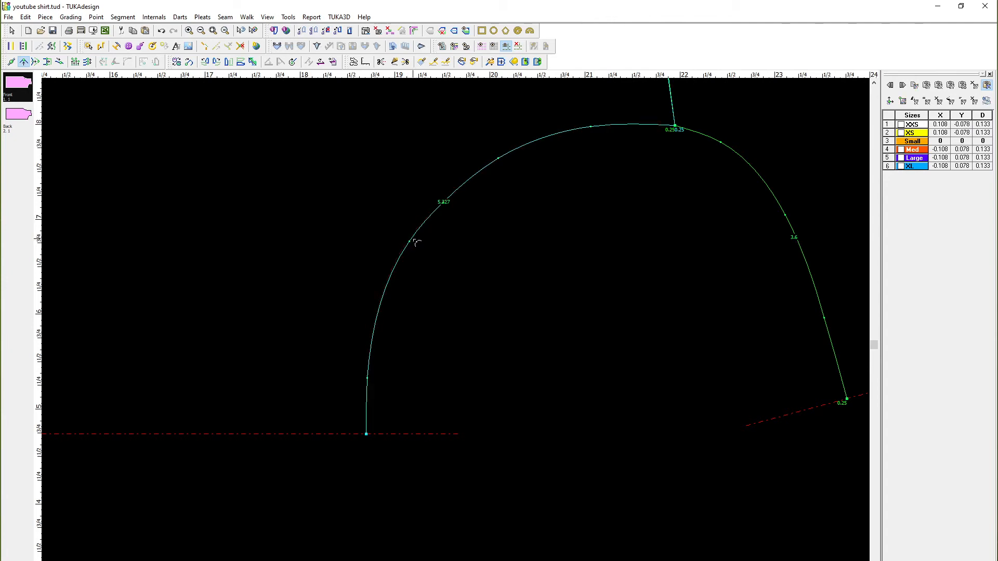
pyautogui.click(410, 241)
pyautogui.click(416, 232)
pyautogui.click(444, 201)
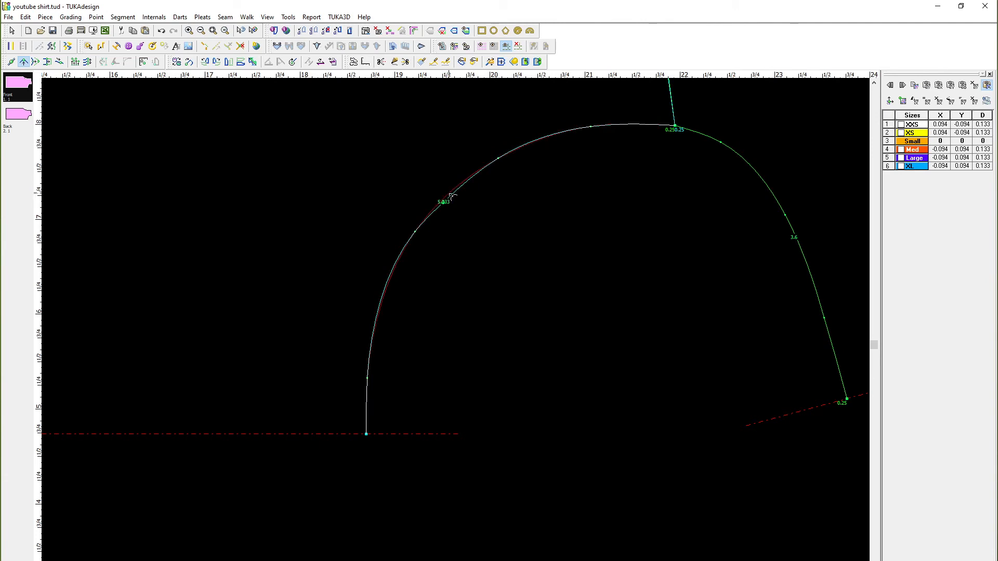
pyautogui.click(451, 197)
pyautogui.scroll(-2, 472, 344)
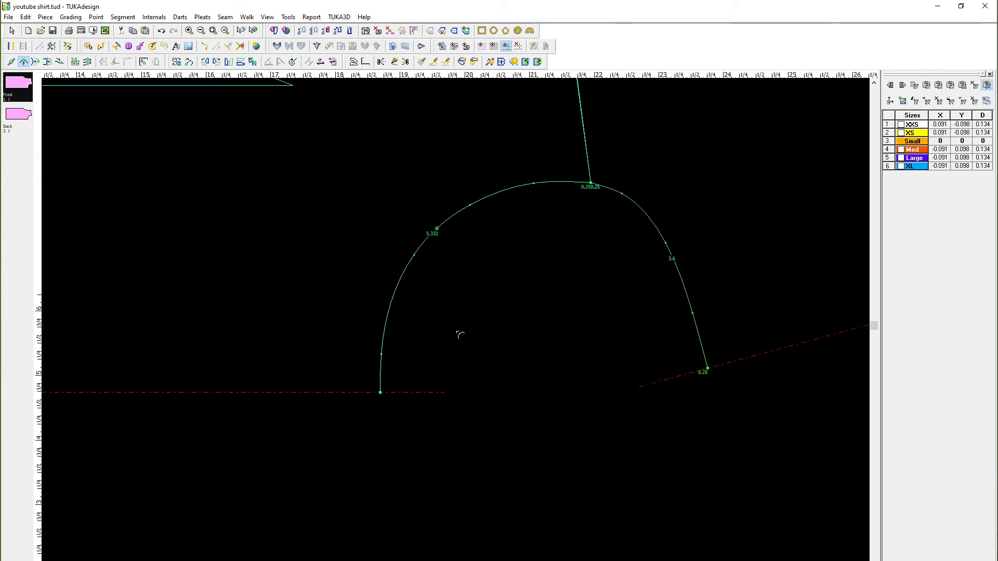
# - Separate the Front piece from the Back piece and rotate the Back so its grainline lies horizontal
pyautogui.scroll(-2, 460, 334)
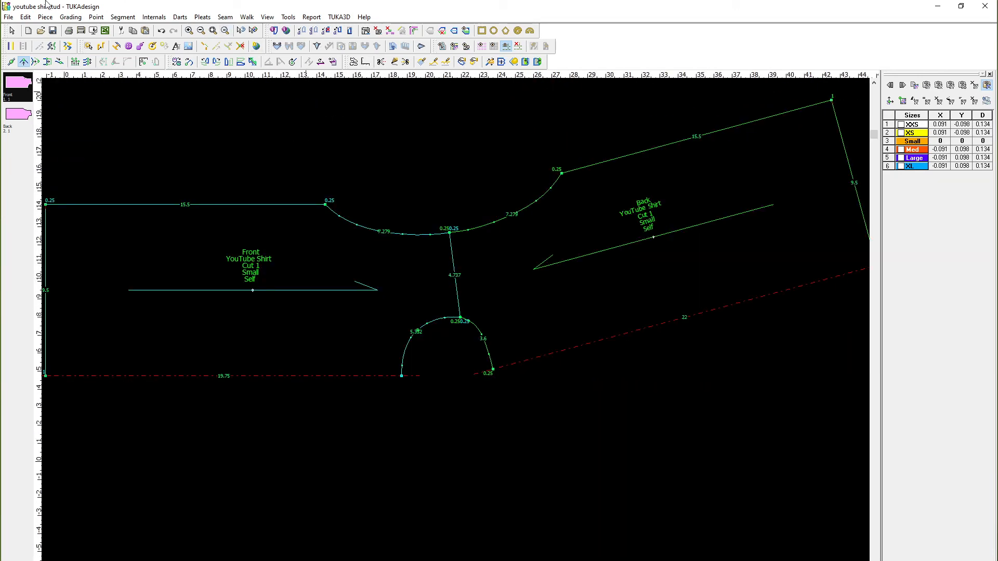
pyautogui.click(12, 30)
pyautogui.moveTo(313, 362); pyautogui.dragTo(280, 387)
pyautogui.click(566, 272)
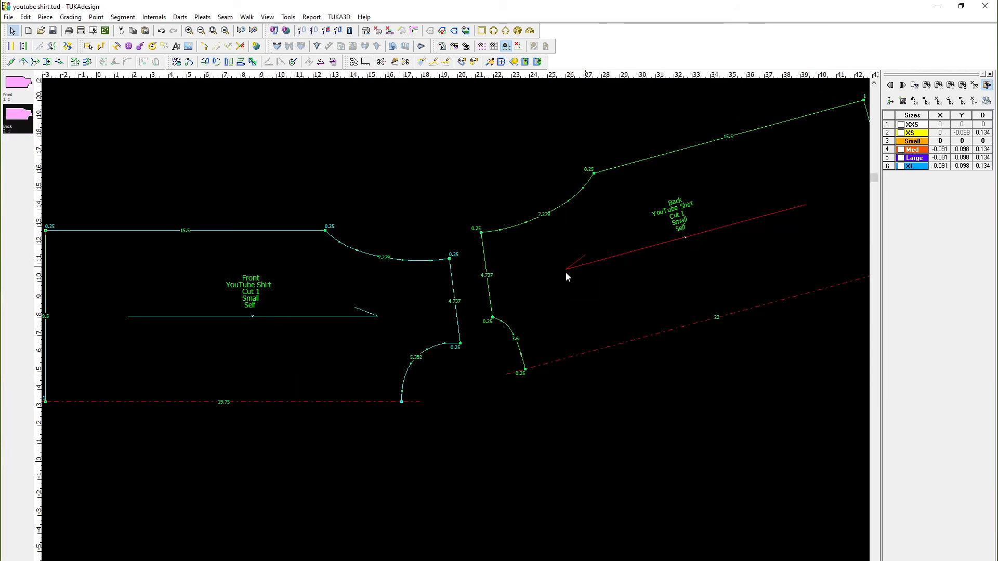
pyautogui.click(322, 62)
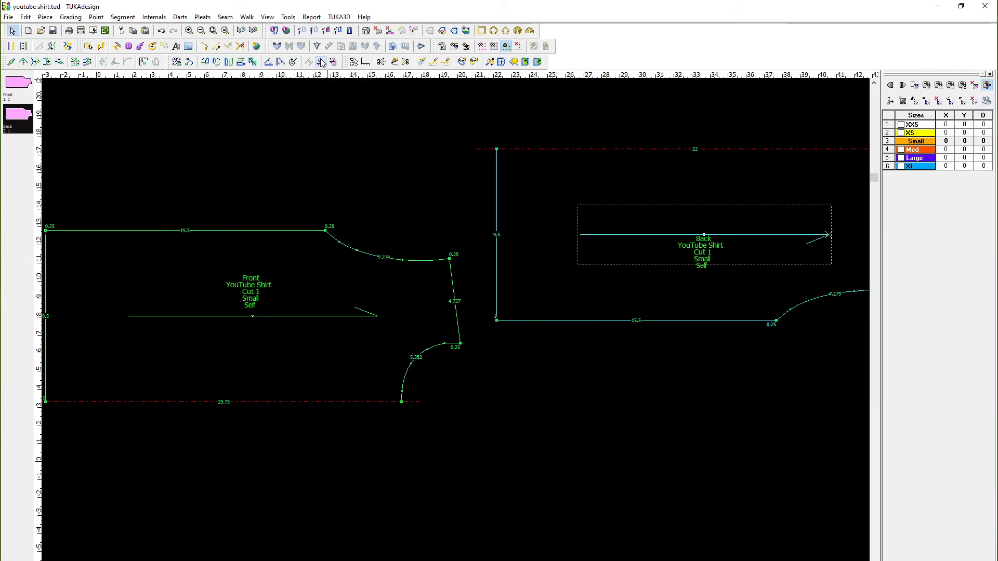
# - Place the Back piece directly above the Front piece, leaving a small gap between their side seams
pyautogui.moveTo(691, 321); pyautogui.dragTo(241, 233)
pyautogui.scroll(1, 334, 321)
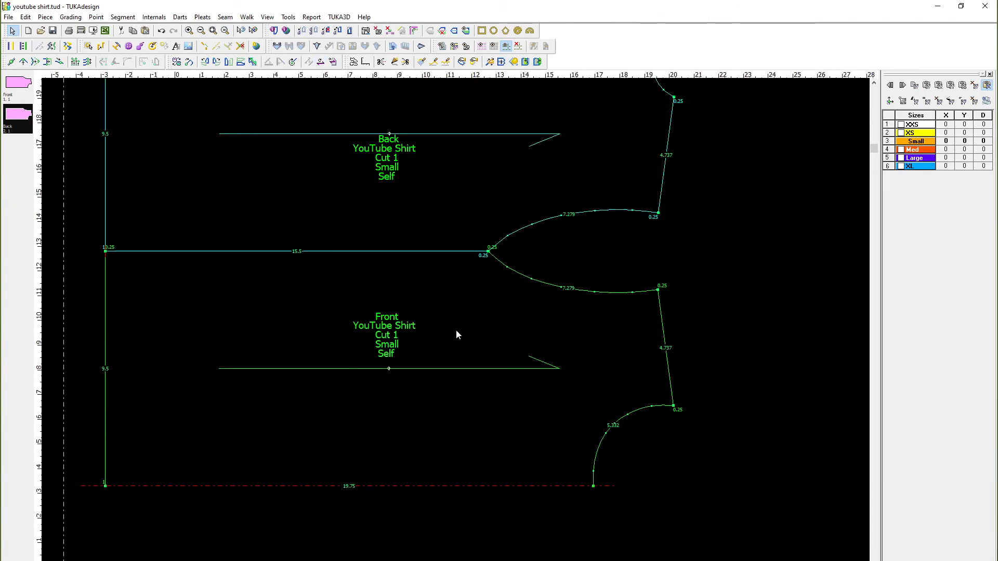
pyautogui.scroll(-1, 455, 333)
pyautogui.moveTo(413, 187); pyautogui.dragTo(411, 157)
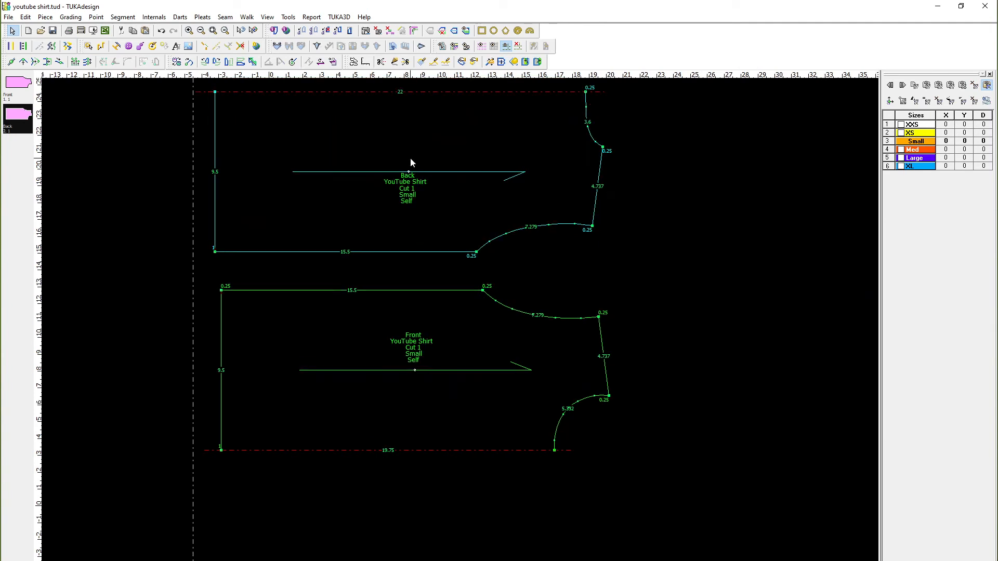
# - Move the Front piece's armhole-end shoulder point by -0.125 in X
pyautogui.click(88, 62)
pyautogui.moveTo(585, 215); pyautogui.dragTo(605, 243)
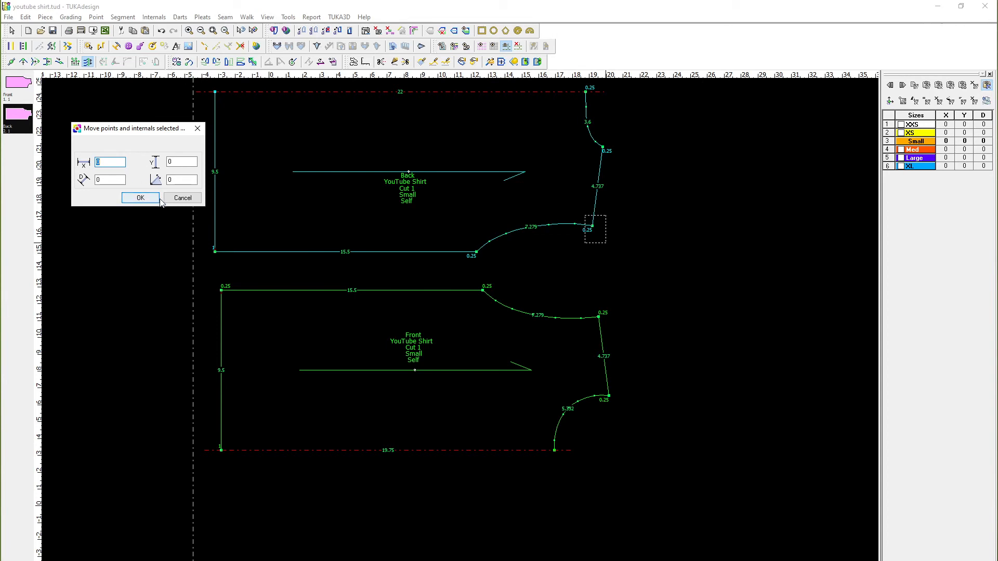
pyautogui.click(182, 198)
pyautogui.moveTo(594, 298); pyautogui.dragTo(618, 329)
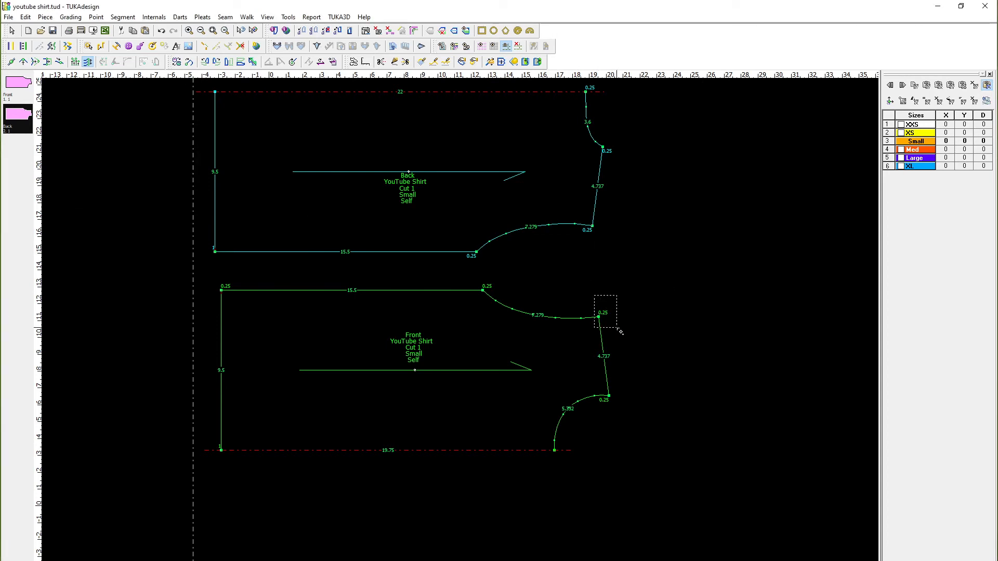
pyautogui.write('-')
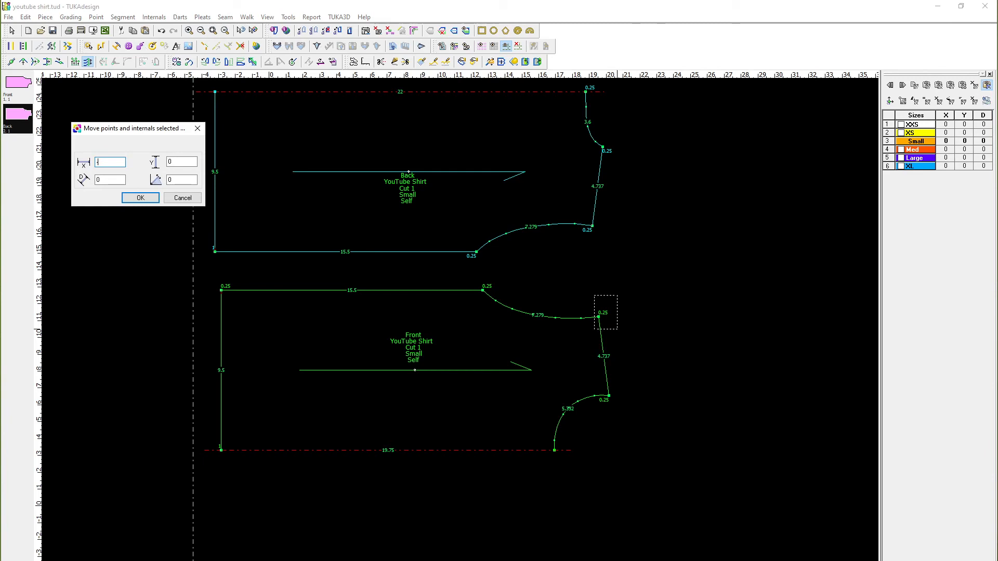
pyautogui.write('.125')
pyautogui.press('Return')
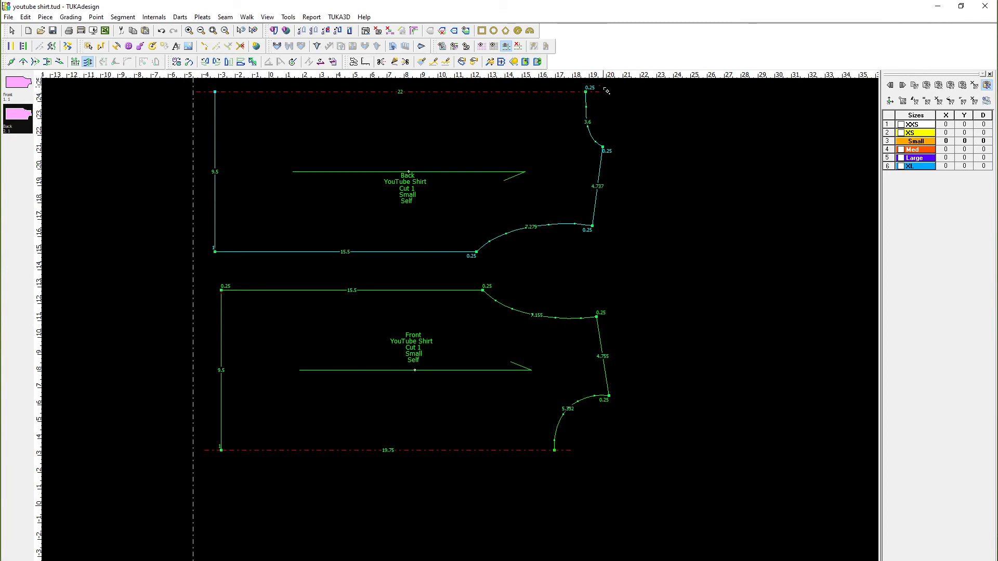
# - Move the Back piece's neckline and shoulder points together by 0.25 in X
pyautogui.moveTo(574, 85); pyautogui.dragTo(665, 267)
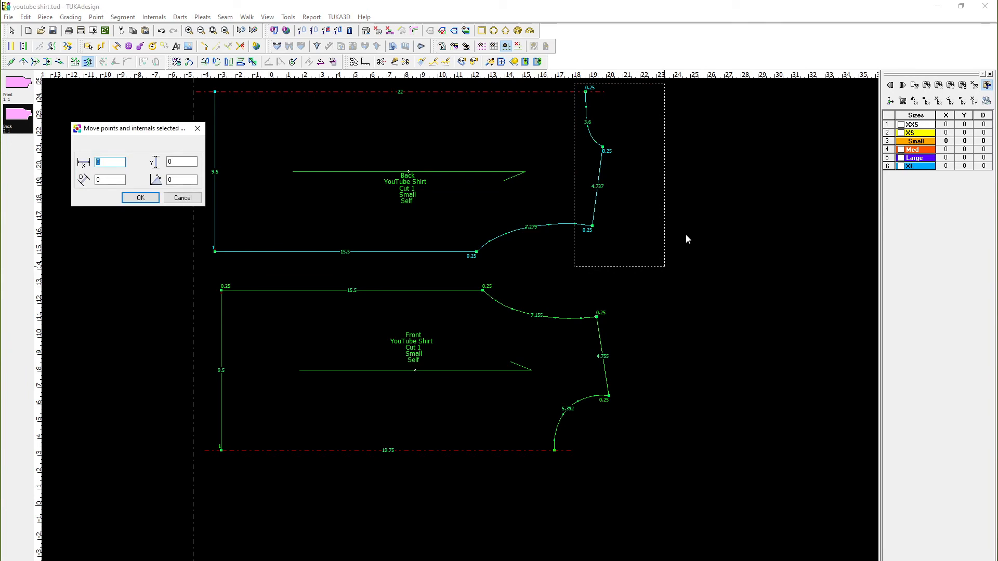
pyautogui.write('.25')
pyautogui.press('Return')
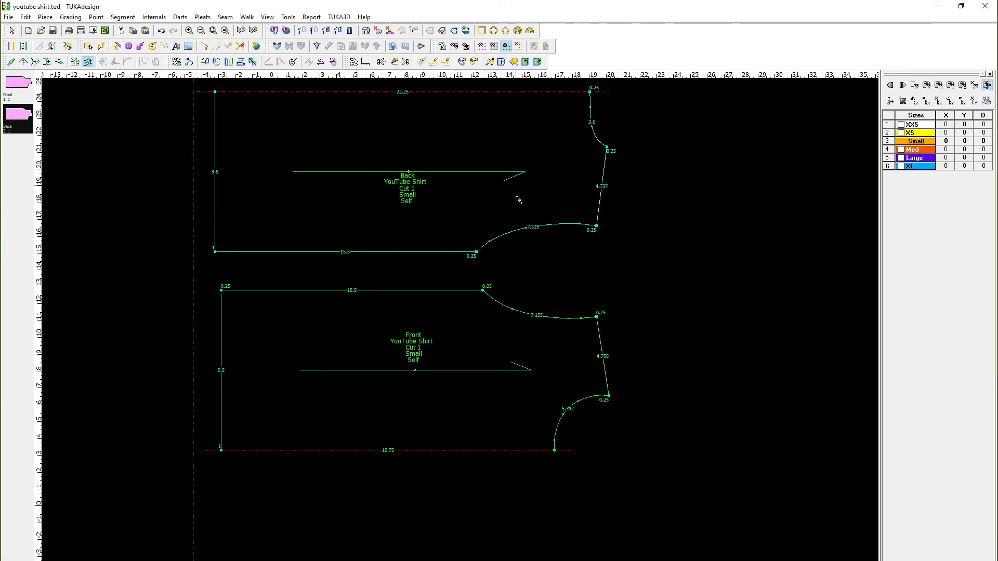
# - Move the Front piece's armhole, shoulder and neckline points together by -0.25 in X
pyautogui.moveTo(523, 277); pyautogui.dragTo(638, 493)
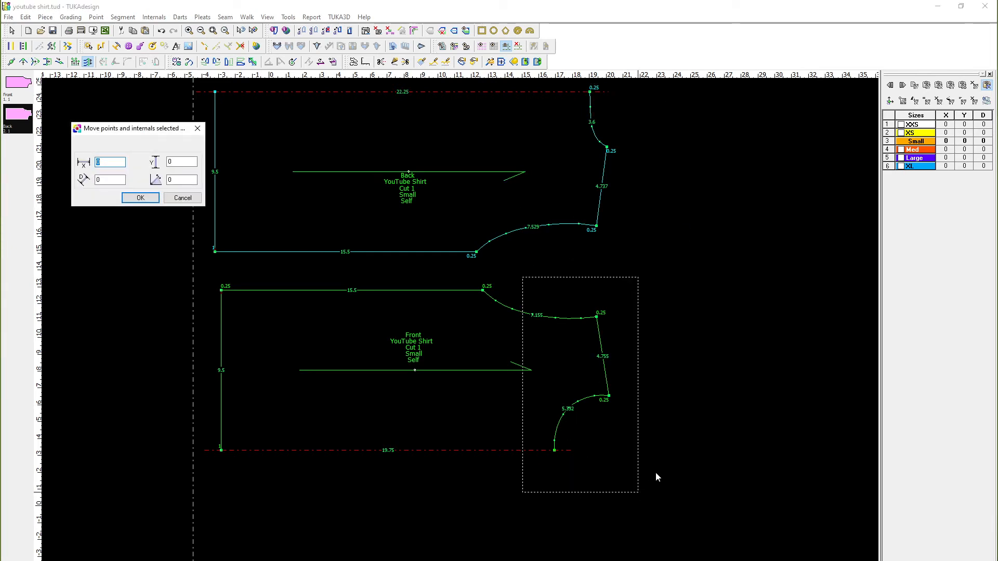
pyautogui.write('-.25')
pyautogui.press('Return')
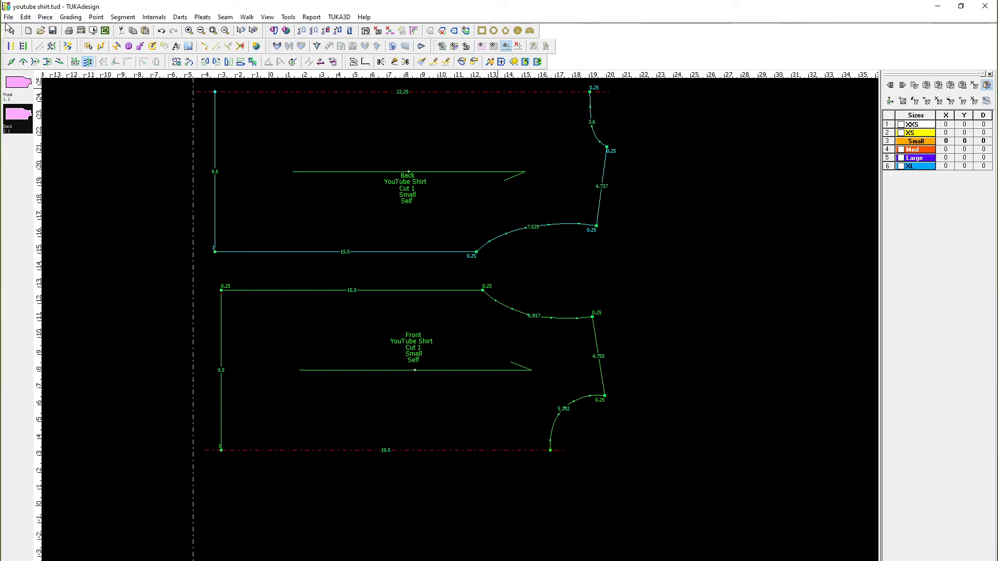
# - Flip the Back piece vertically and overlay it on the Front piece so their hems, side seams and centre lines coincide
pyautogui.click(13, 31)
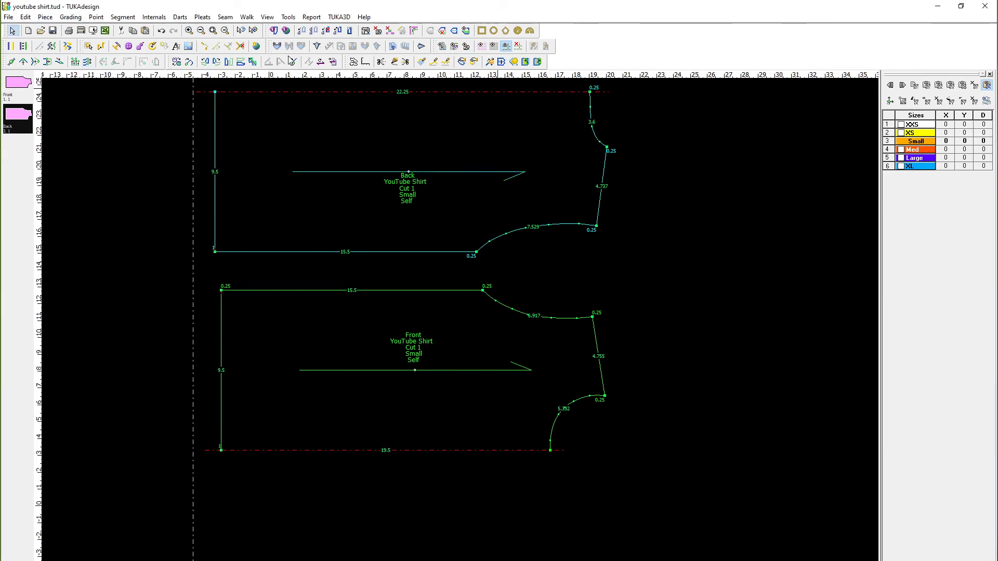
pyautogui.click(241, 61)
pyautogui.click(484, 341)
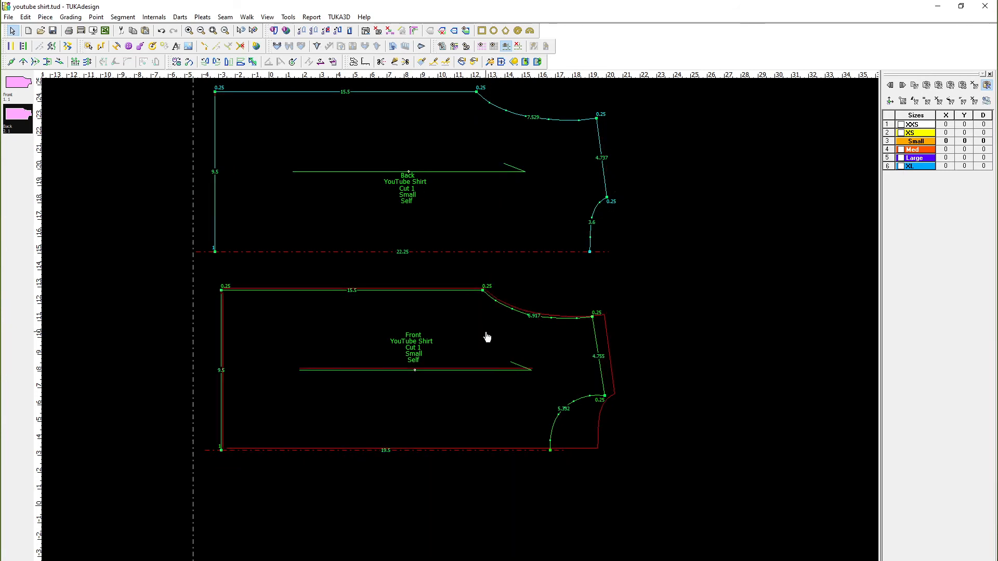
pyautogui.click(485, 334)
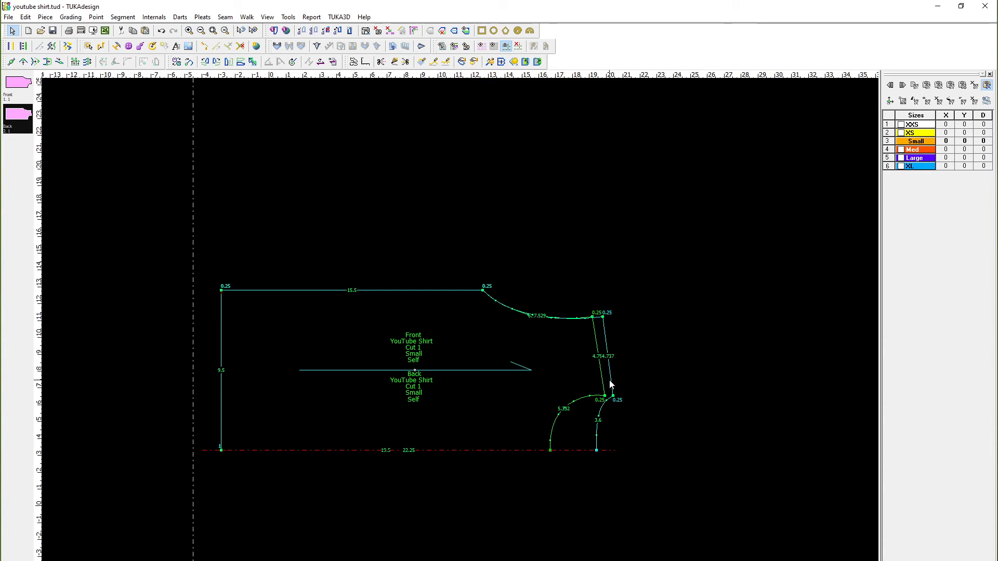
# - Line the Front up with the Back at their armhole-end shoulder points, compare shoulders and necklines, and realign the pieces at the underarm
pyautogui.scroll(2, 533, 390)
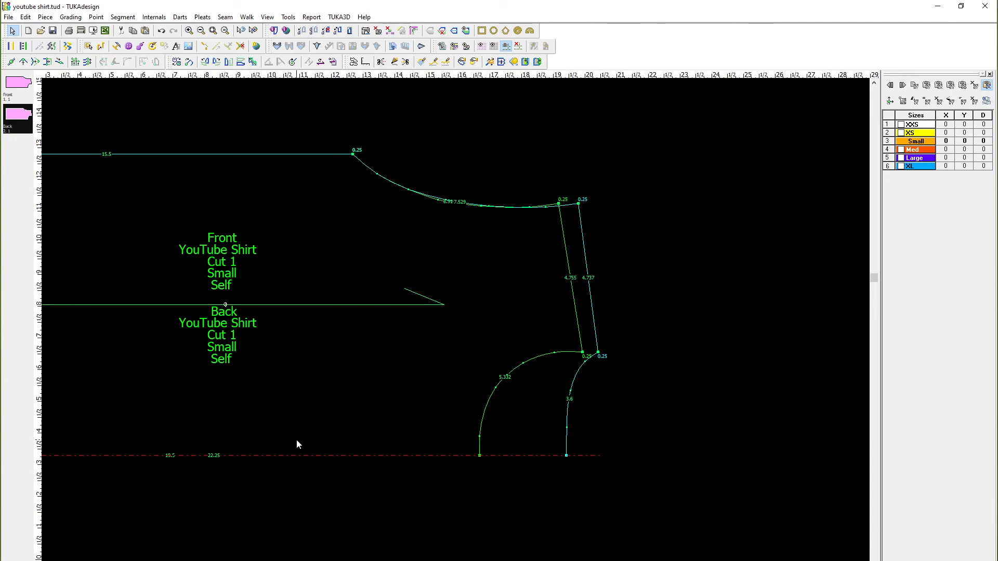
pyautogui.moveTo(306, 427)
pyautogui.mouseDown()
pyautogui.moveTo(288, 430)
pyautogui.moveTo(307, 431)
pyautogui.mouseUp()
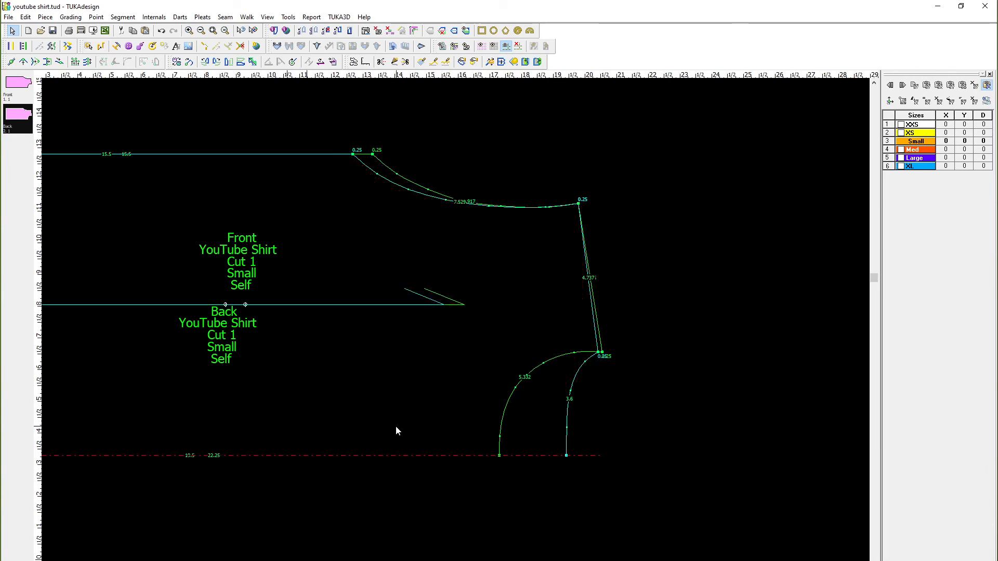
pyautogui.scroll(1, 396, 427)
pyautogui.scroll(-1, 460, 329)
pyautogui.scroll(1, 647, 266)
pyautogui.scroll(1, 377, 306)
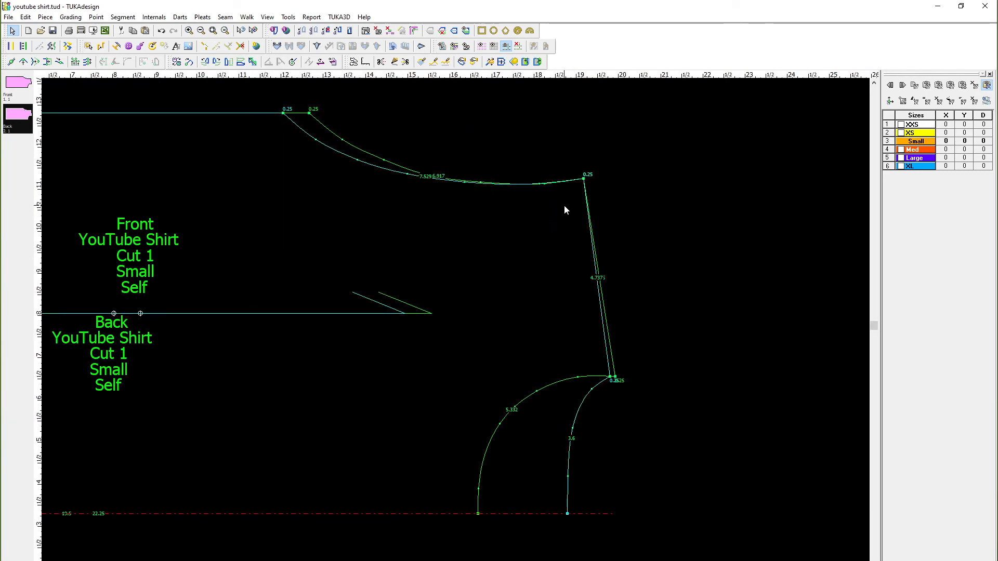
pyautogui.scroll(1, 572, 306)
pyautogui.scroll(1, 455, 332)
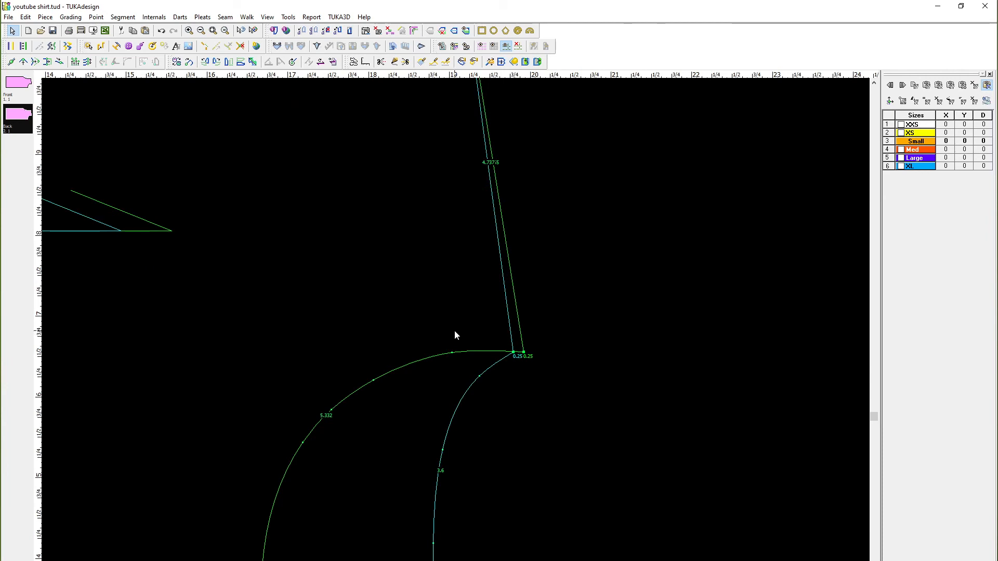
pyautogui.scroll(1, 451, 334)
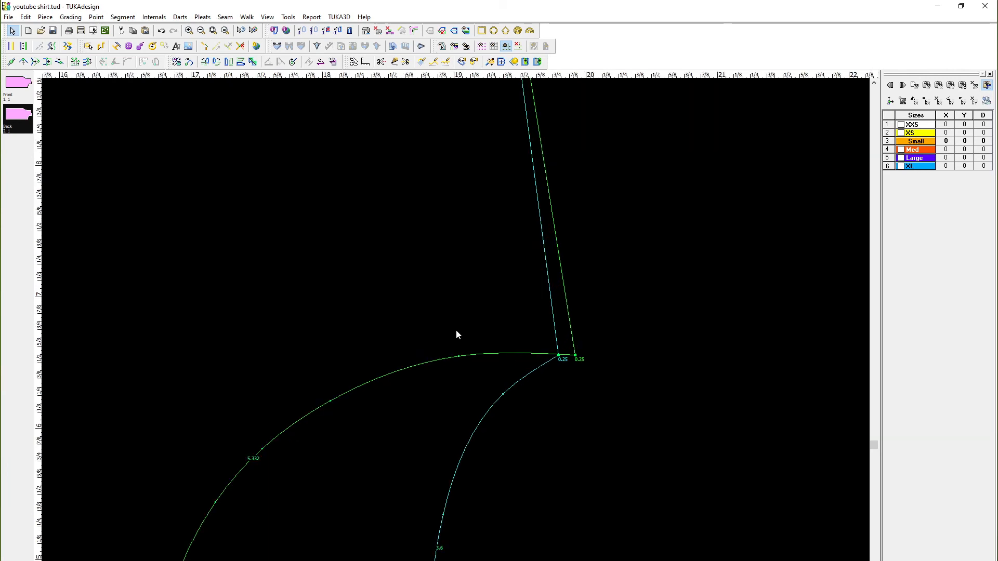
pyautogui.scroll(-3, 456, 329)
pyautogui.scroll(-1, 394, 276)
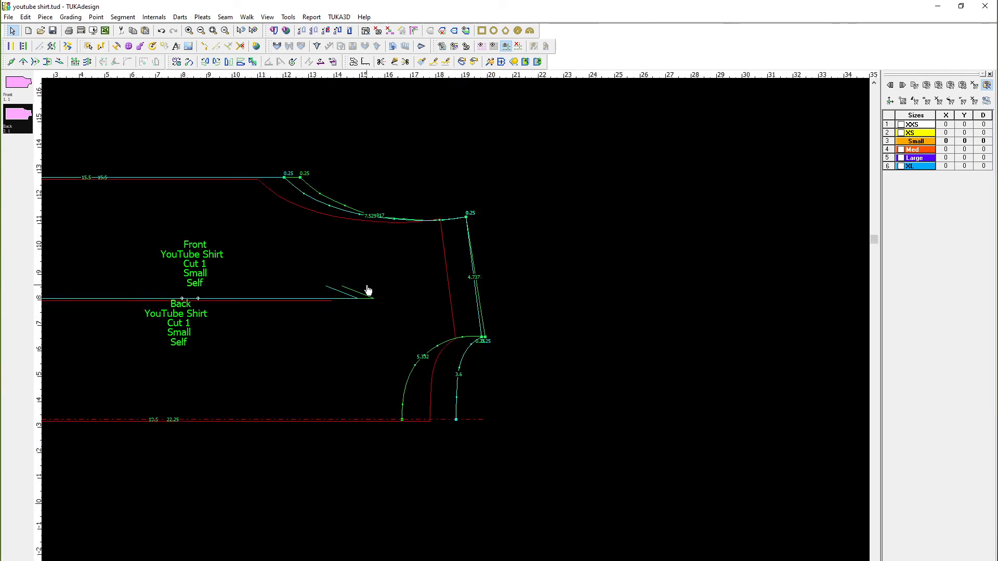
pyautogui.click(409, 283)
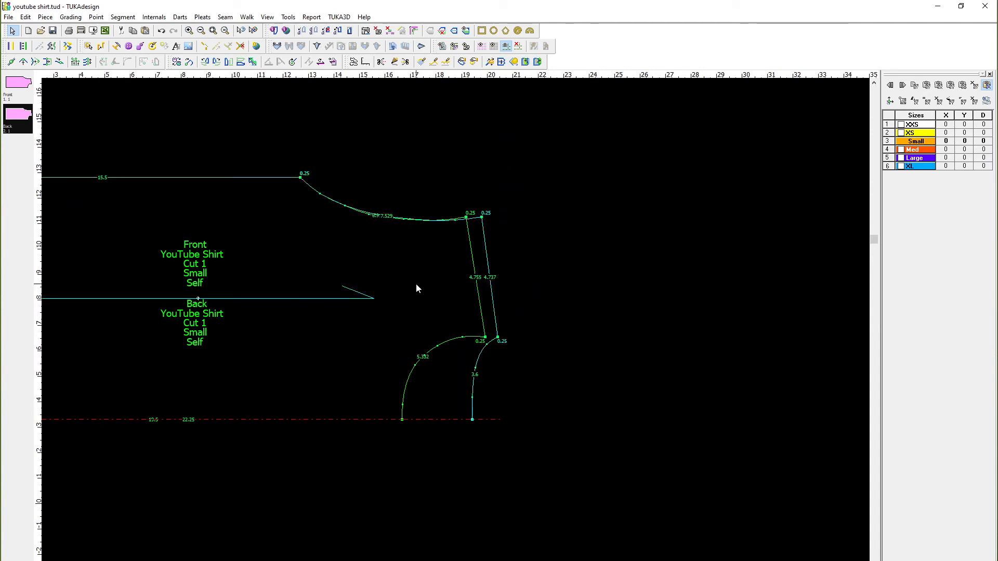
# - Draw an internal line on the Back piece from armhole to neckline, between the two shoulder seams, without adding points on the contour
pyautogui.scroll(1, 456, 330)
pyautogui.scroll(1, 455, 332)
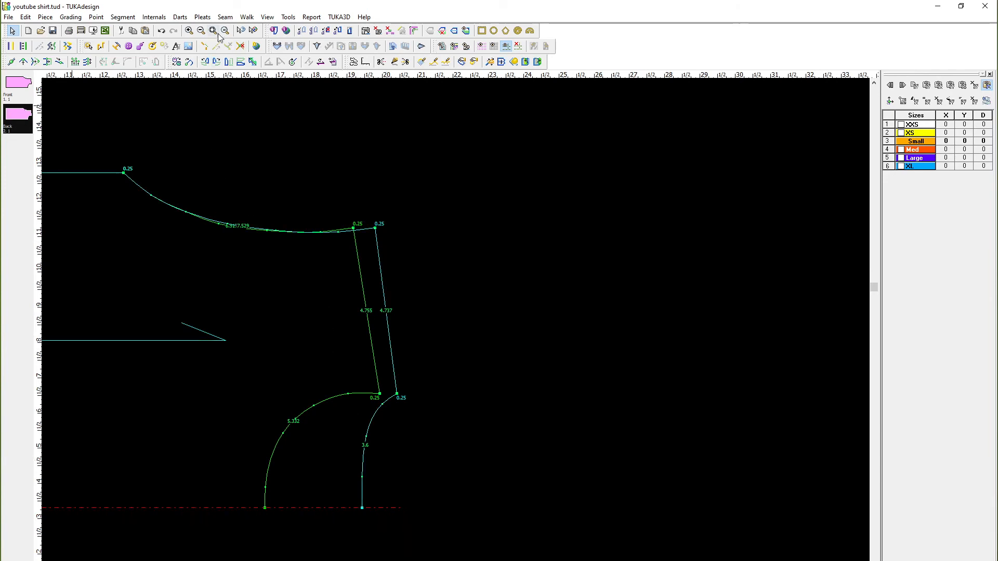
pyautogui.click(395, 61)
pyautogui.click(367, 230)
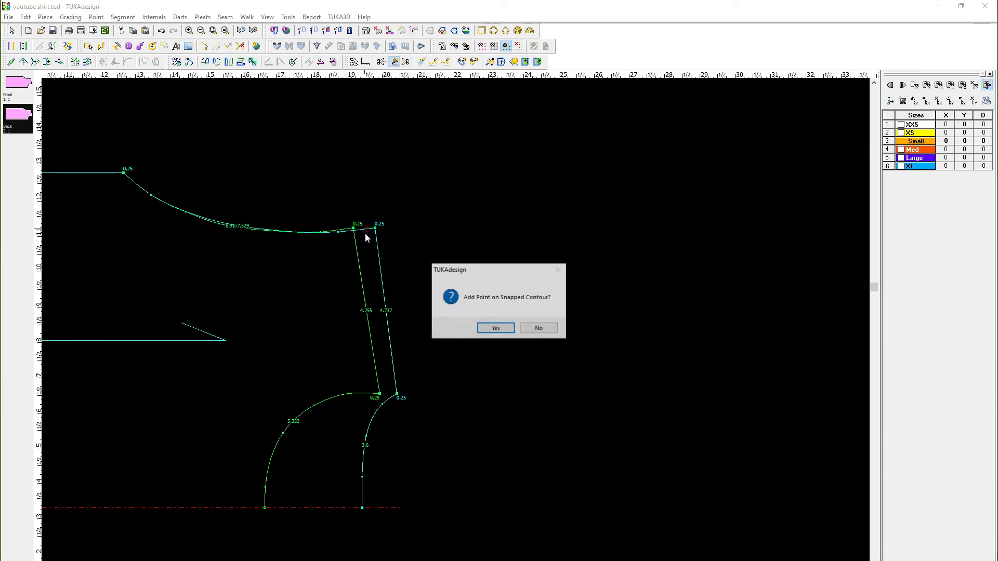
pyautogui.click(543, 332)
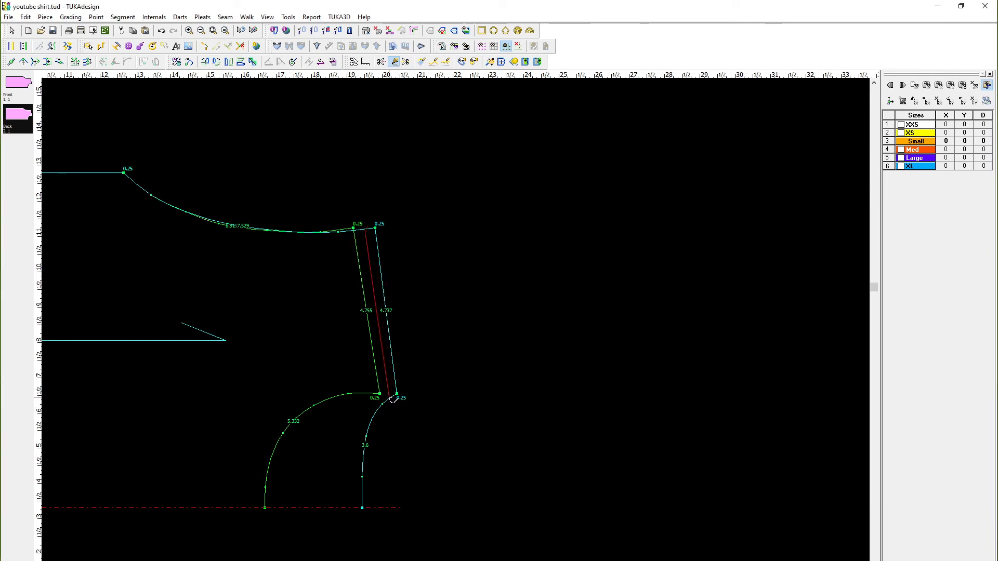
pyautogui.click(393, 399)
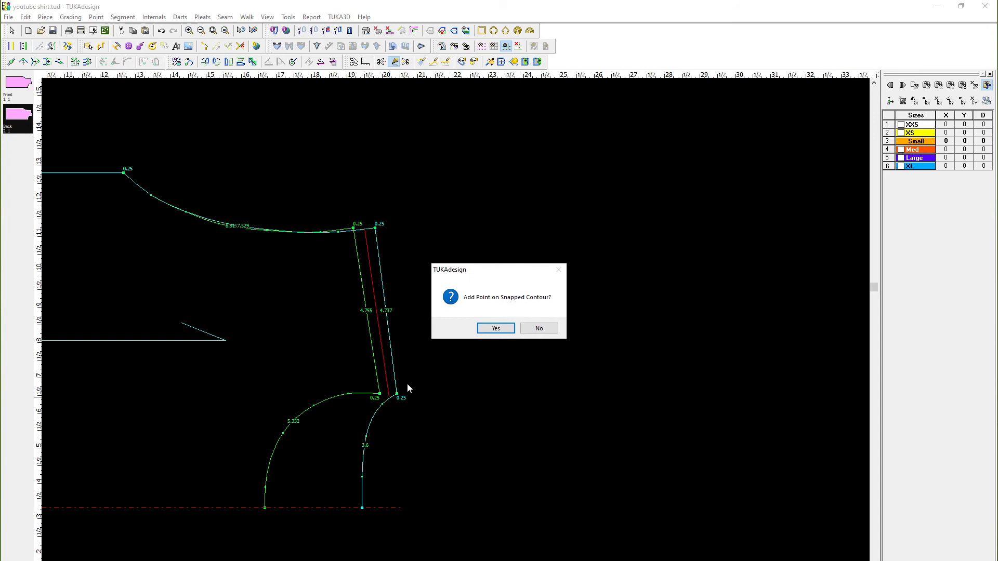
pyautogui.click(541, 331)
pyautogui.rightClick(465, 394)
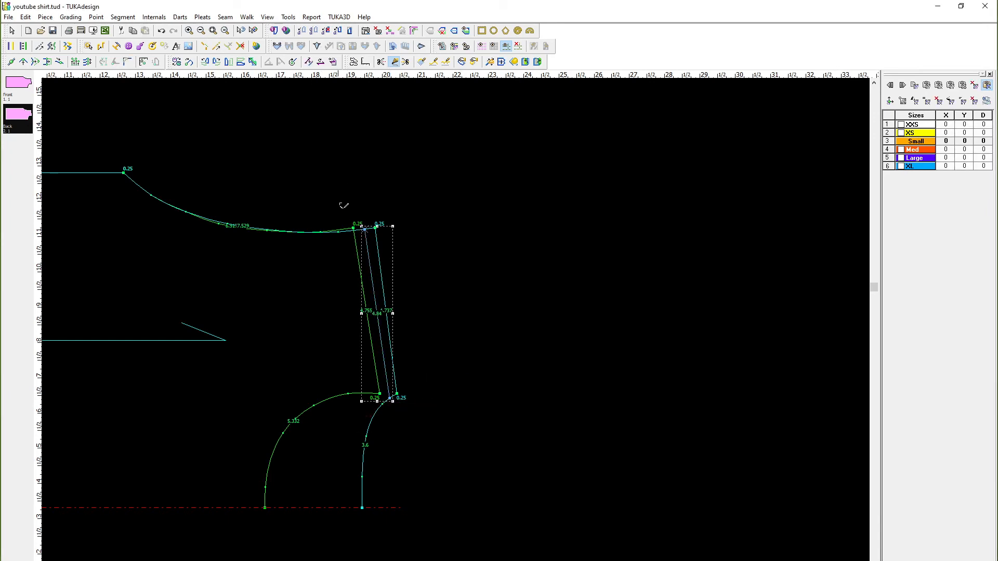
# - Fold the Back piece's shoulder edge over along the new internal line, from the armhole to the neckline
pyautogui.click(12, 31)
pyautogui.click(373, 280)
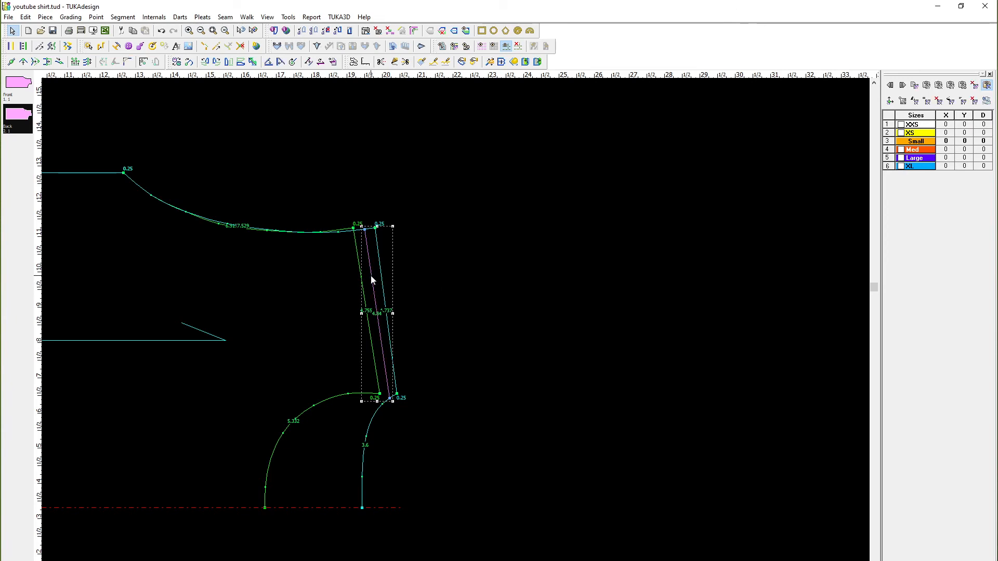
pyautogui.click(527, 62)
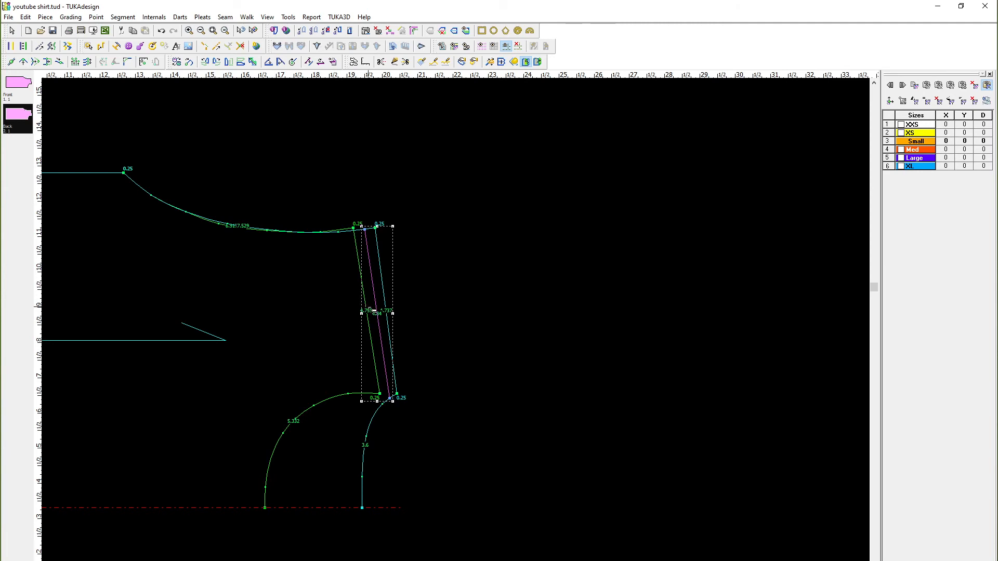
pyautogui.click(383, 281)
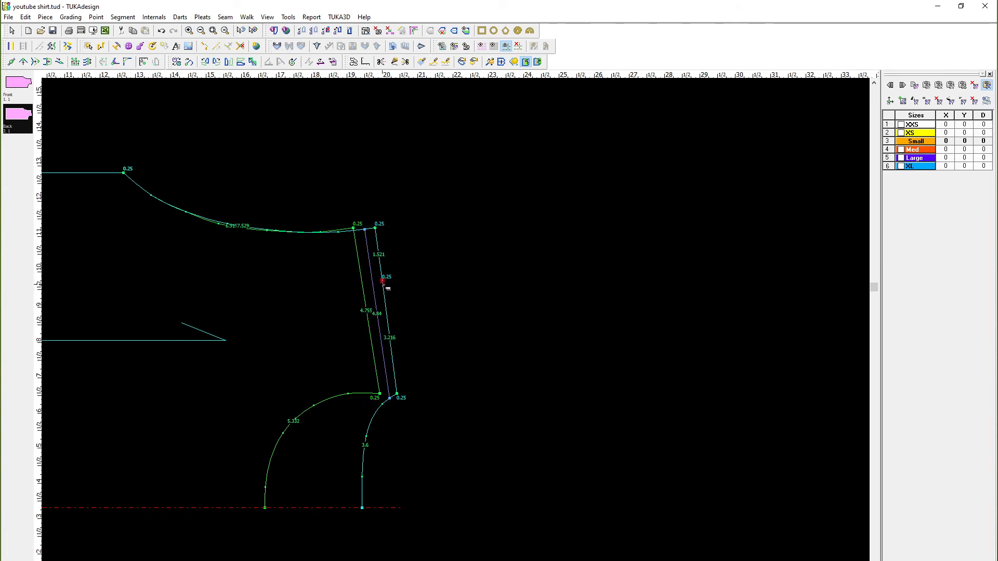
pyautogui.click(397, 394)
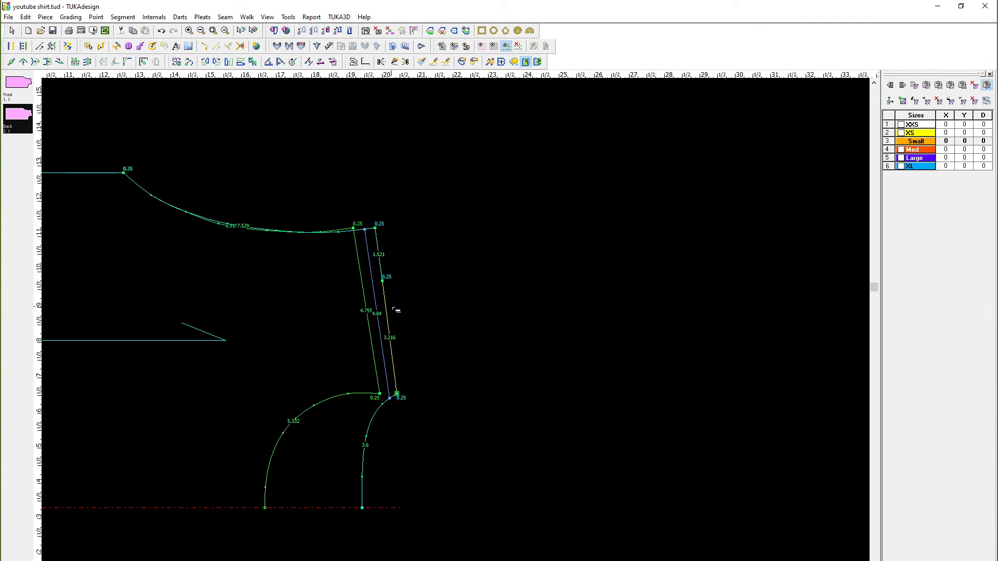
pyautogui.click(377, 413)
pyautogui.hotkey('ctrl', 'z')
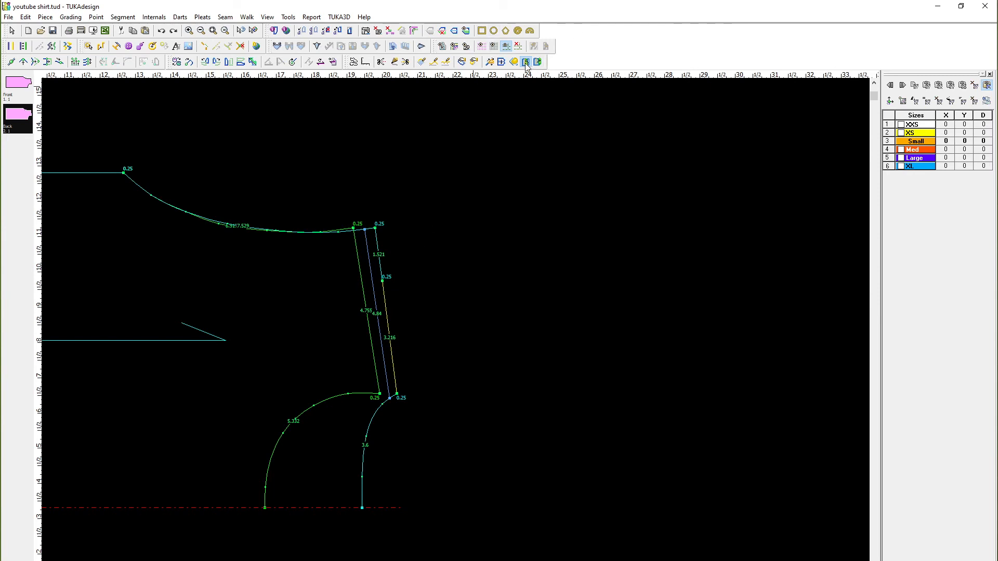
pyautogui.click(365, 230)
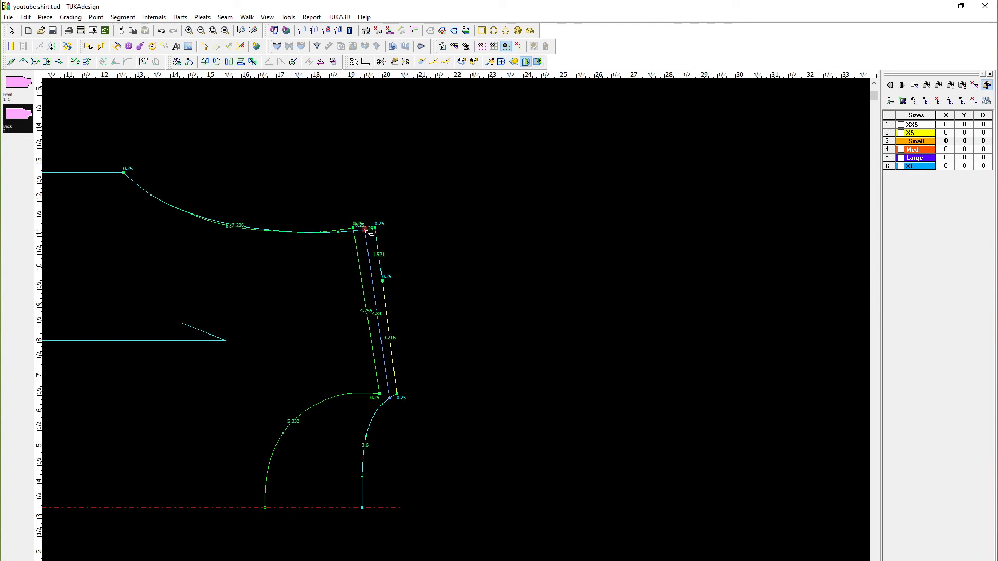
pyautogui.click(394, 402)
# - Examine how the folded Back shoulder edge lines up with the Front piece's shoulder seam and neckline corner
pyautogui.scroll(2, 447, 343)
pyautogui.scroll(3, 459, 334)
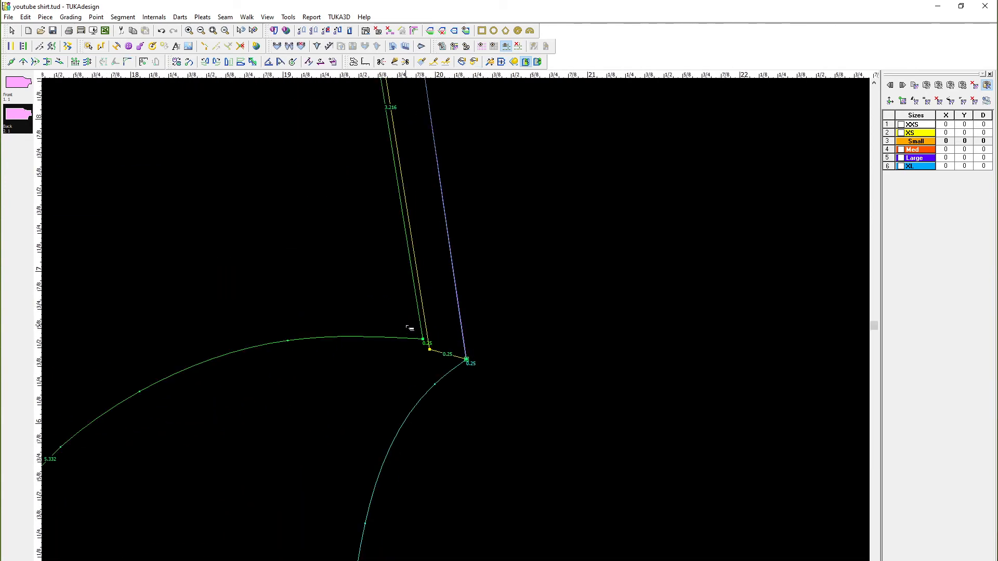
pyautogui.scroll(1, 461, 336)
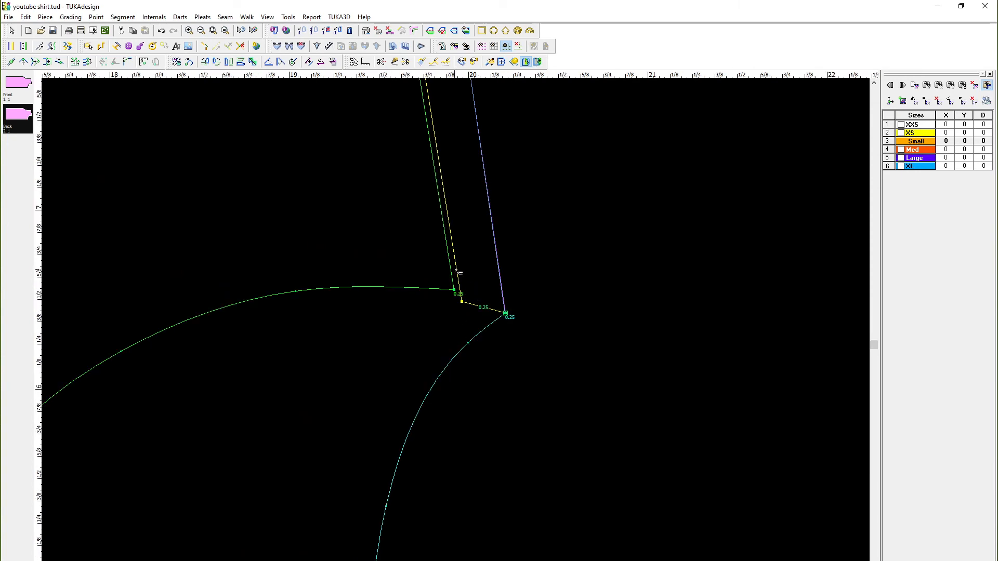
pyautogui.scroll(-5, 459, 335)
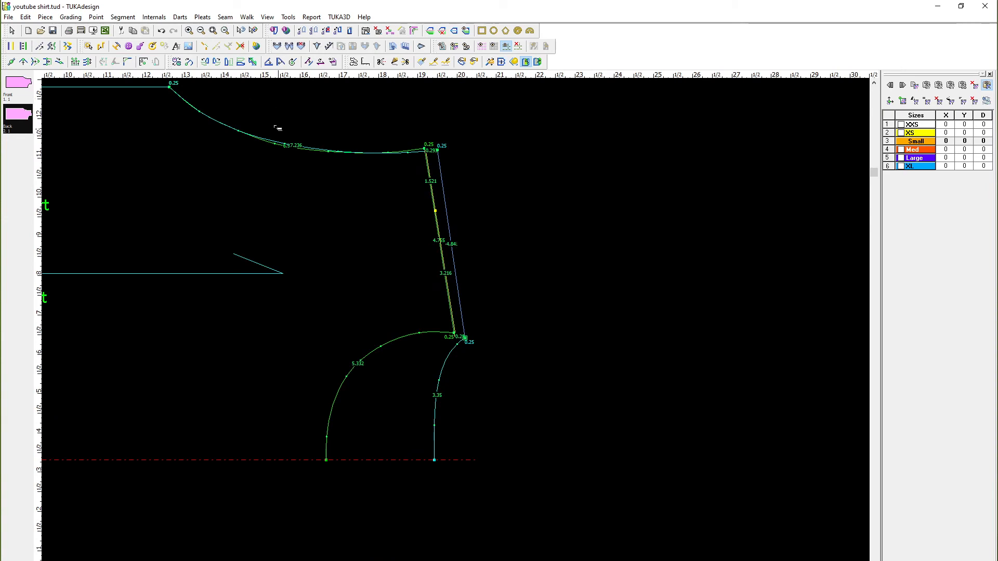
pyautogui.scroll(3, 452, 333)
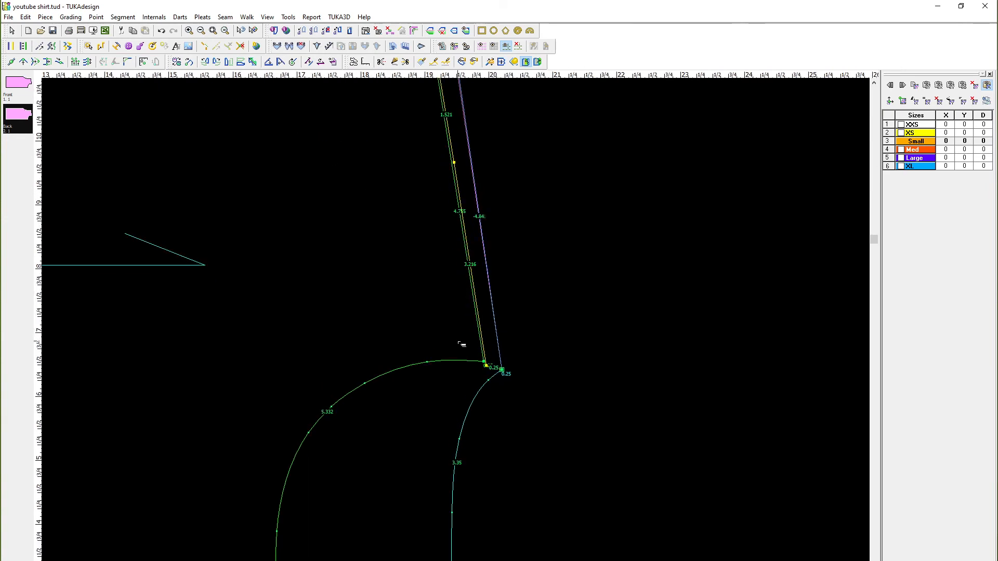
pyautogui.click(13, 32)
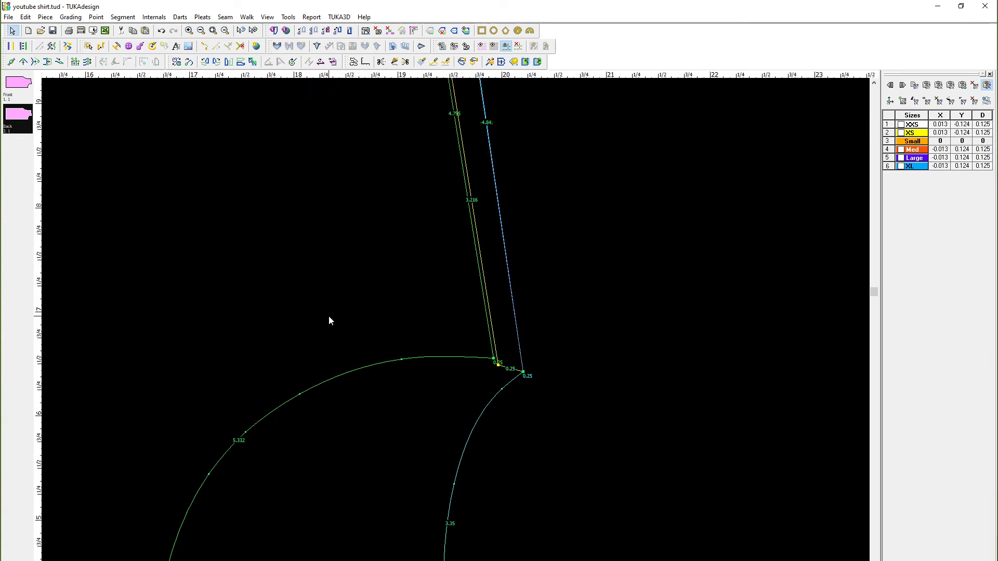
pyautogui.scroll(2, 675, 397)
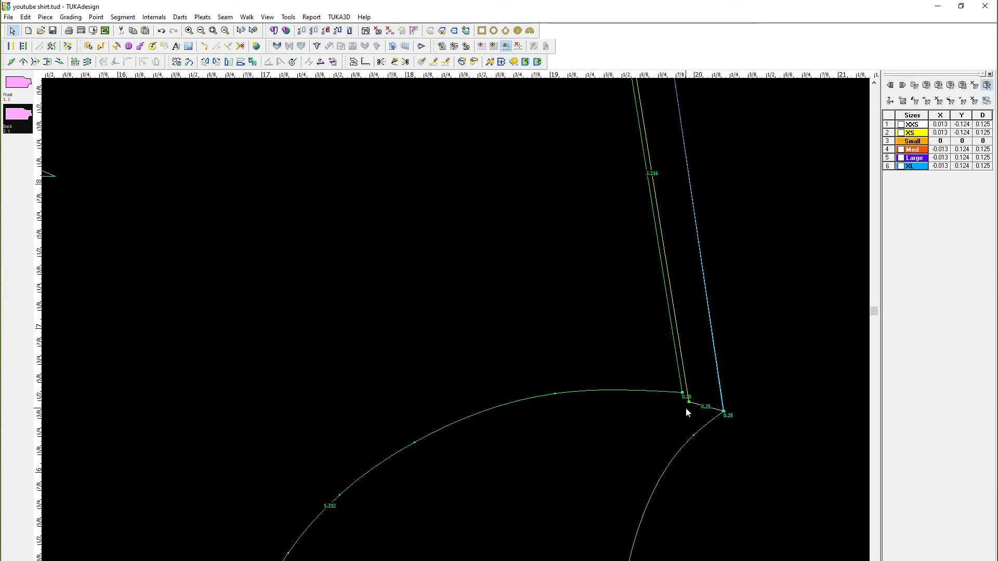
pyautogui.scroll(-5, 434, 369)
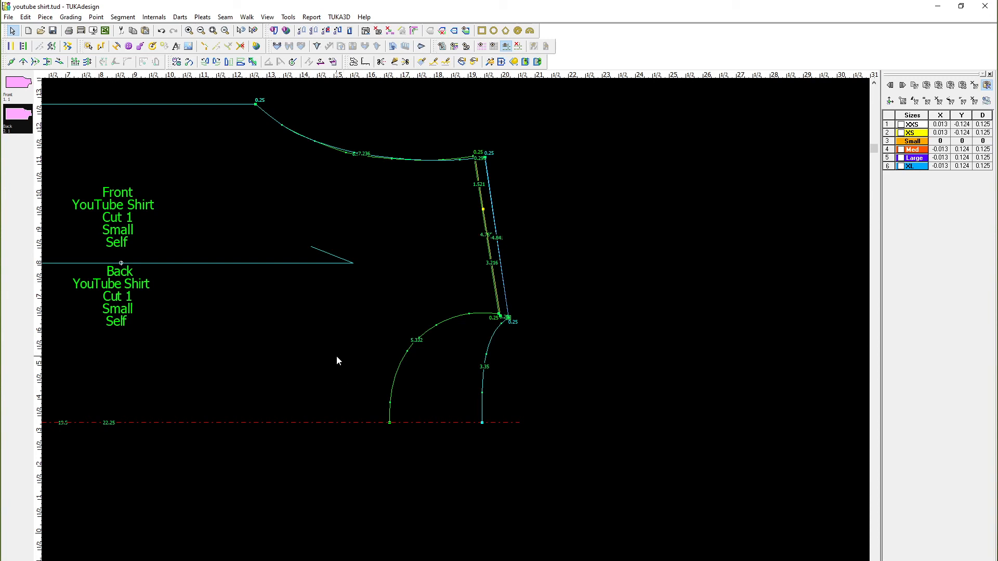
pyautogui.scroll(5, 459, 328)
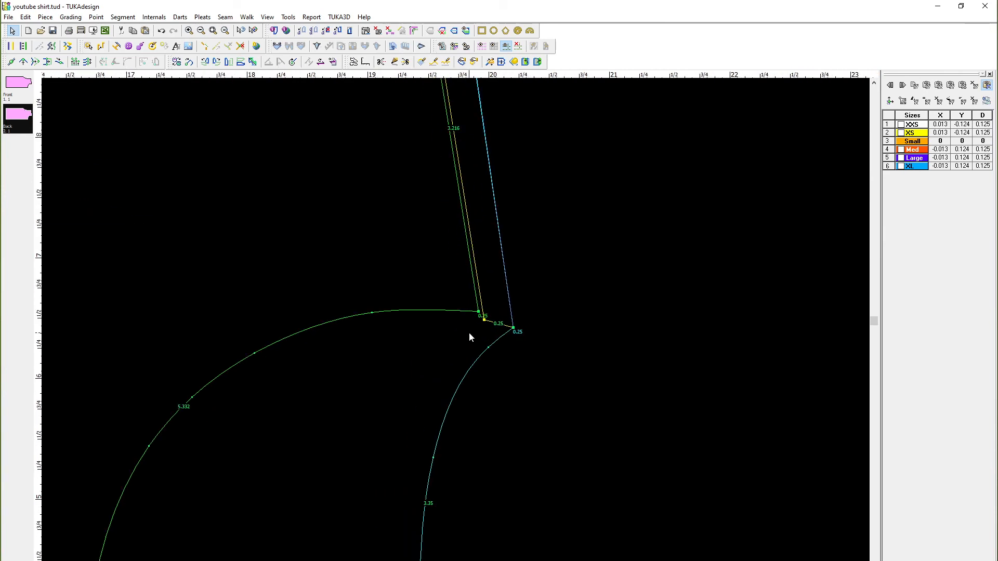
# - Move the Front's neckline-end shoulder point onto the folded Back corner and reposition the adjacent neckline curve point to smooth the curve
pyautogui.press('m')
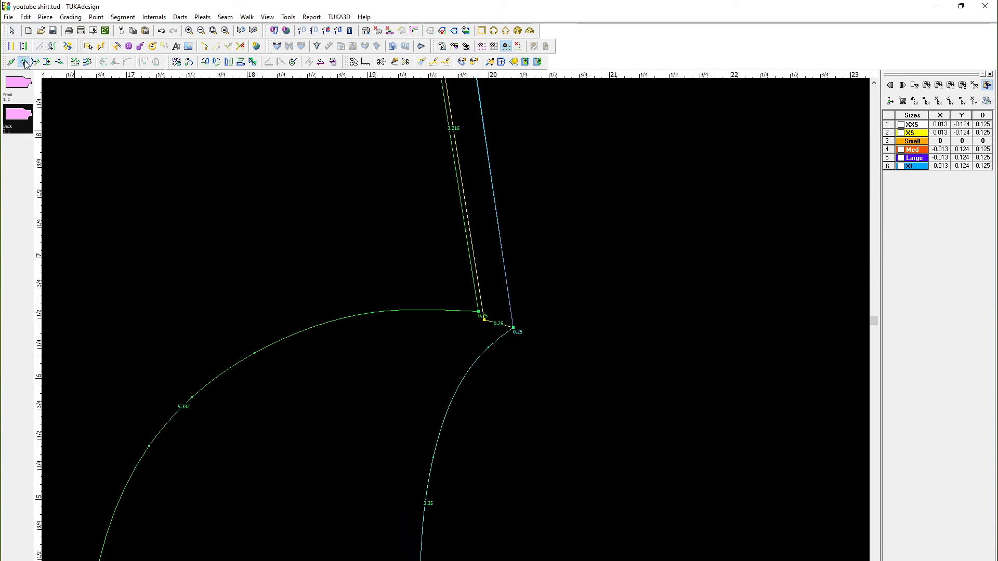
pyautogui.click(478, 311)
pyautogui.click(484, 320)
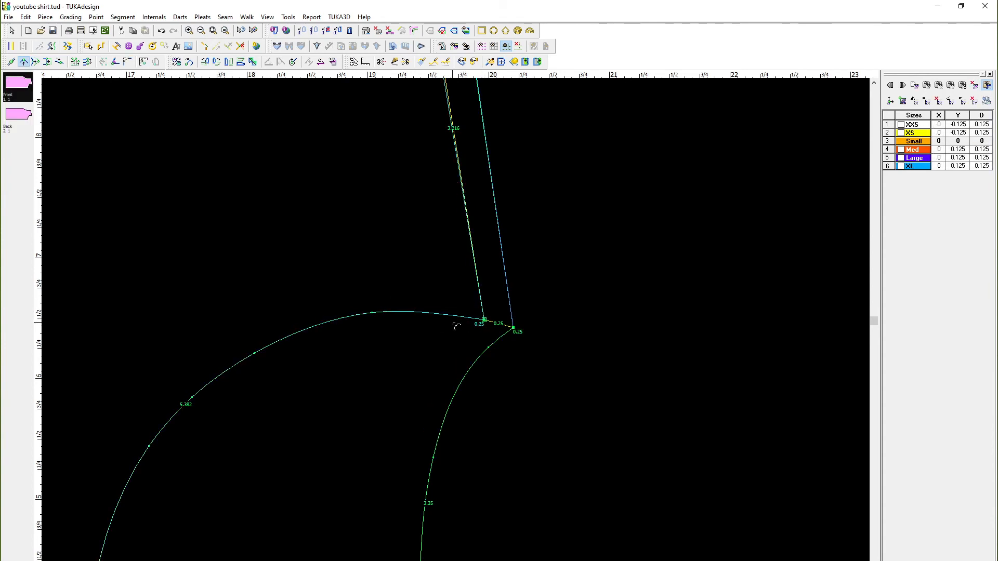
pyautogui.click(372, 313)
pyautogui.click(381, 319)
pyautogui.scroll(2, 437, 151)
pyautogui.scroll(-3, 457, 331)
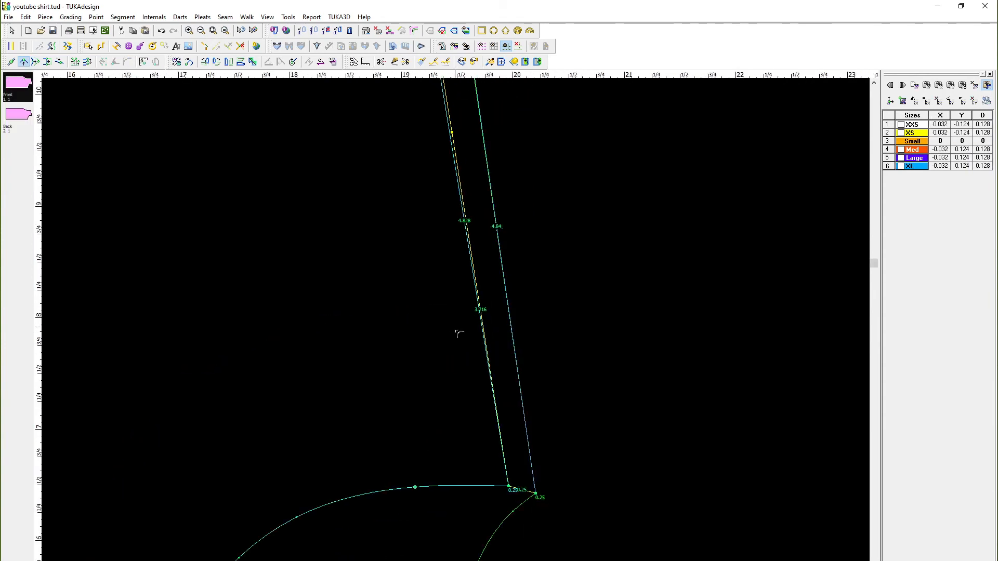
pyautogui.scroll(3, 456, 280)
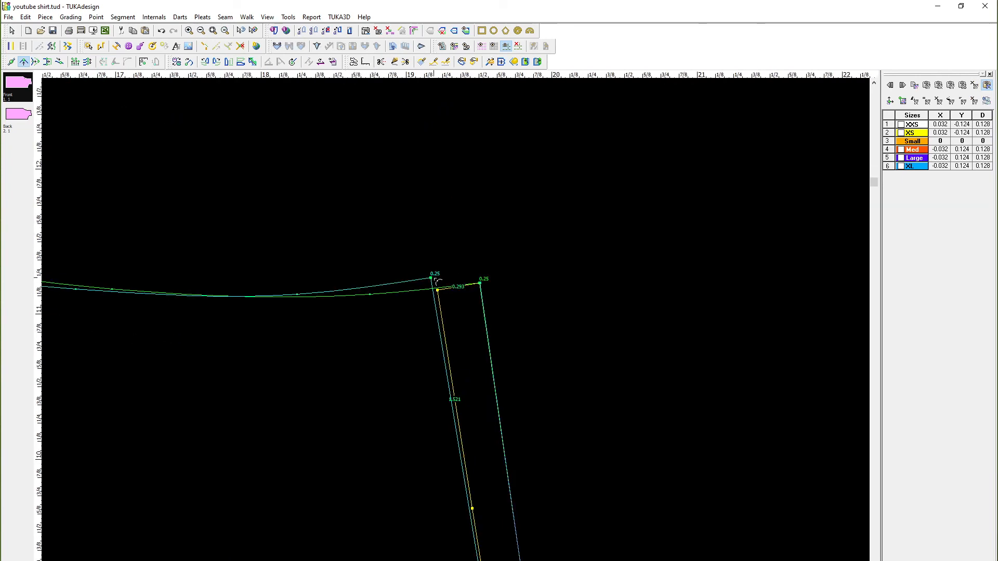
# - Move the Front's armhole-end shoulder point onto the folded Back corner and adjust the adjacent armhole curve point to smooth the curve
pyautogui.click(438, 281)
pyautogui.click(438, 290)
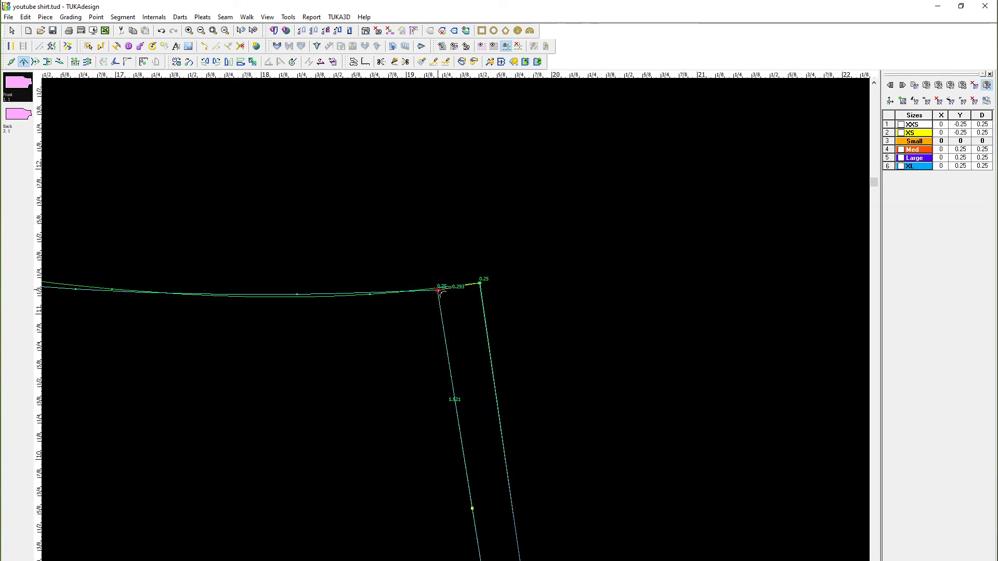
pyautogui.click(303, 300)
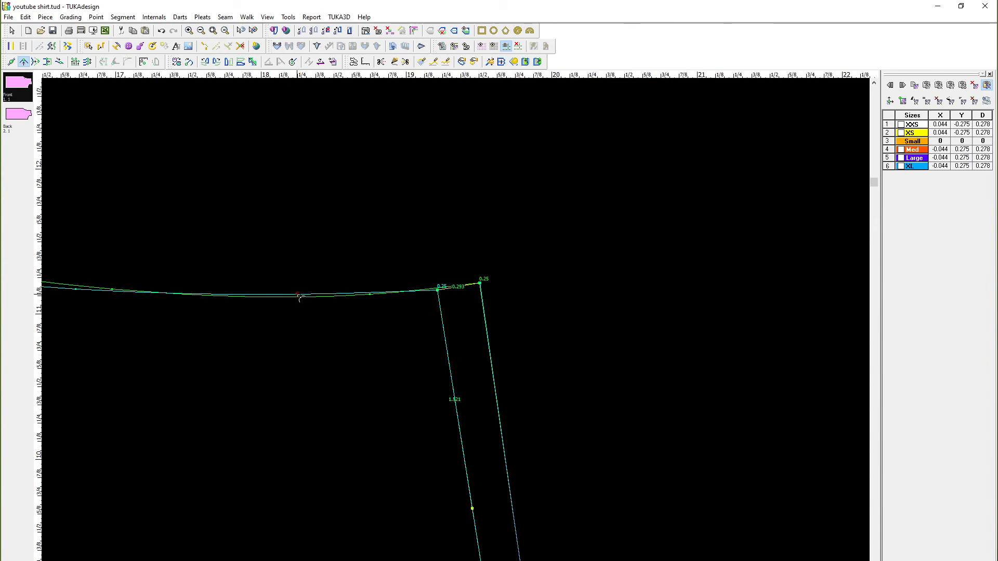
pyautogui.click(304, 301)
# - Check the matched shoulder seams and neckline curves, and move the Front piece down off the Back piece
pyautogui.scroll(2, 456, 332)
pyautogui.scroll(-4, 457, 331)
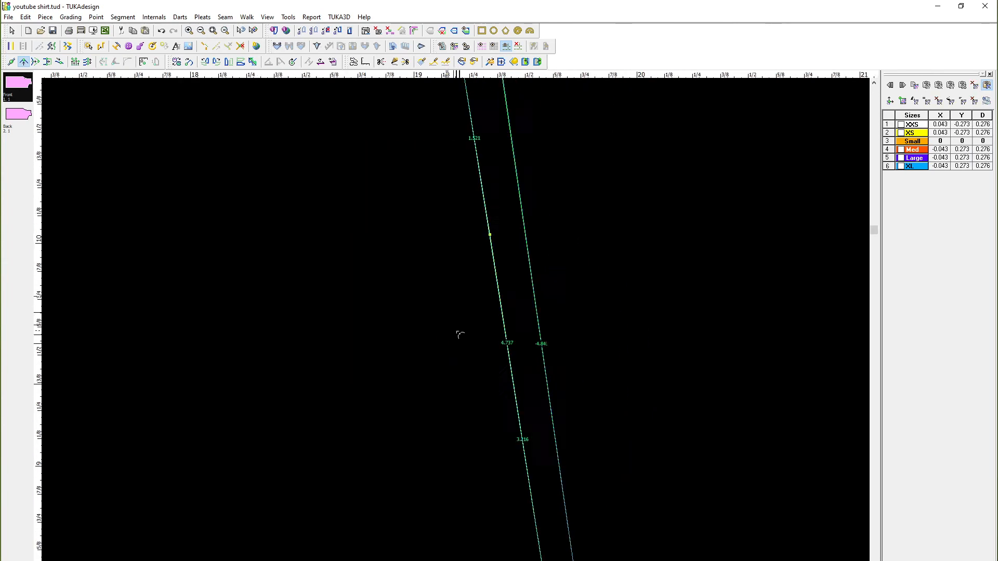
pyautogui.scroll(-3, 445, 506)
pyautogui.scroll(6, 459, 334)
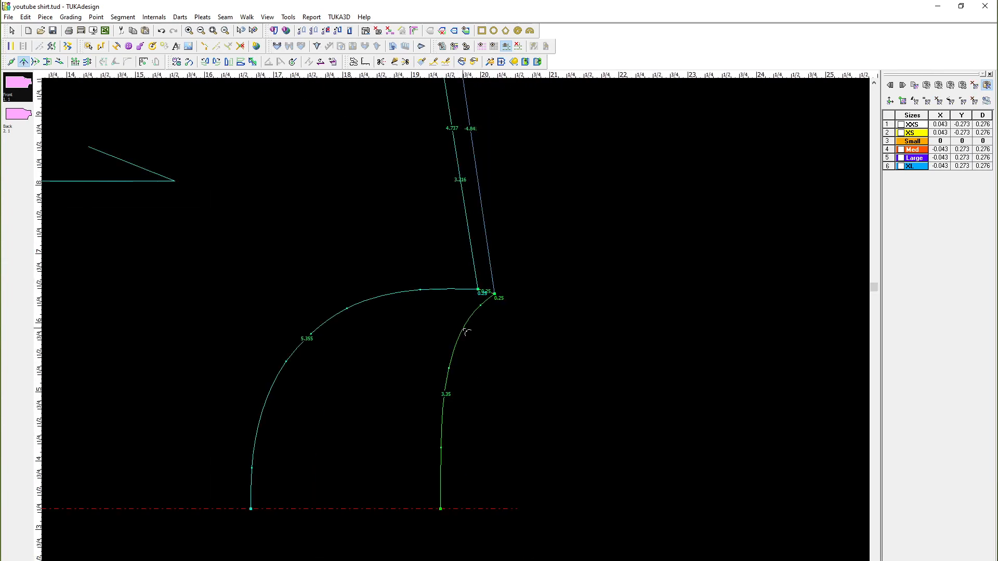
pyautogui.scroll(-6, 461, 338)
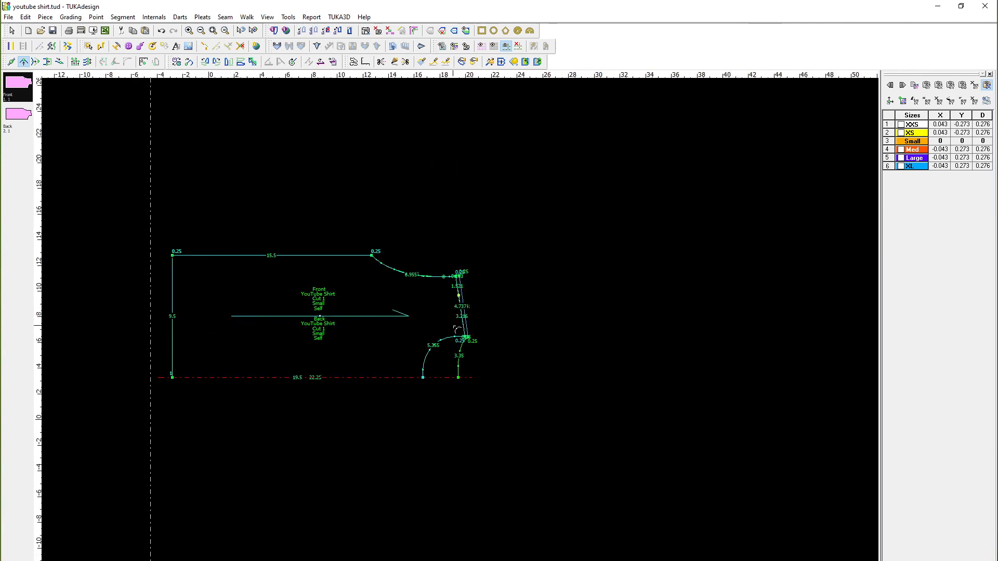
pyautogui.scroll(5, 446, 344)
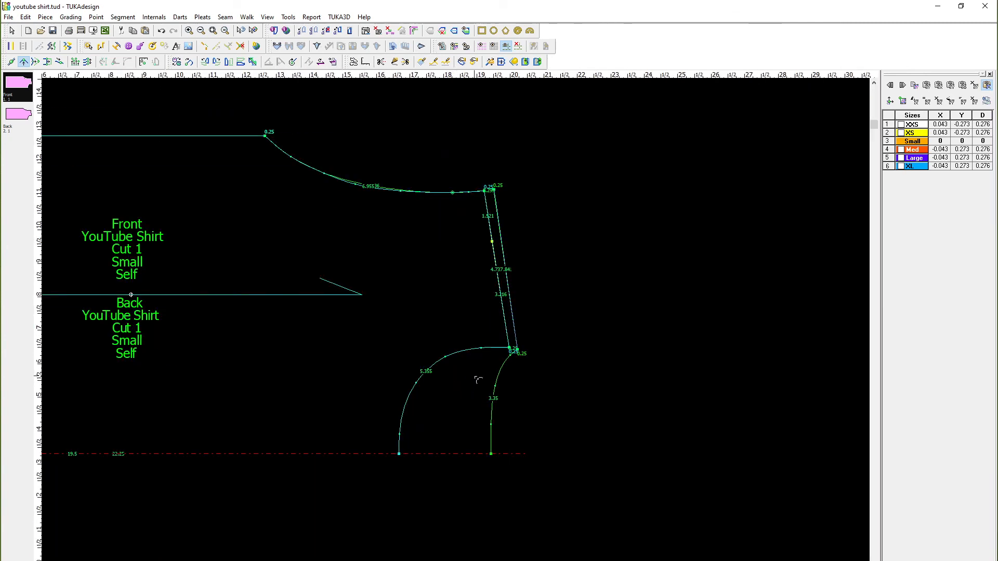
pyautogui.click(517, 352)
pyautogui.click(12, 31)
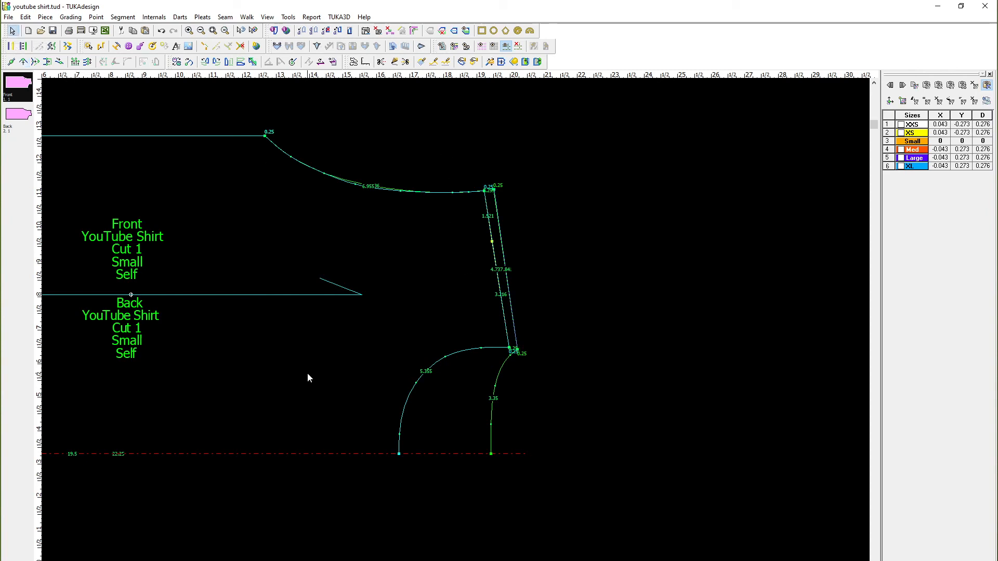
pyautogui.moveTo(349, 379); pyautogui.dragTo(350, 485)
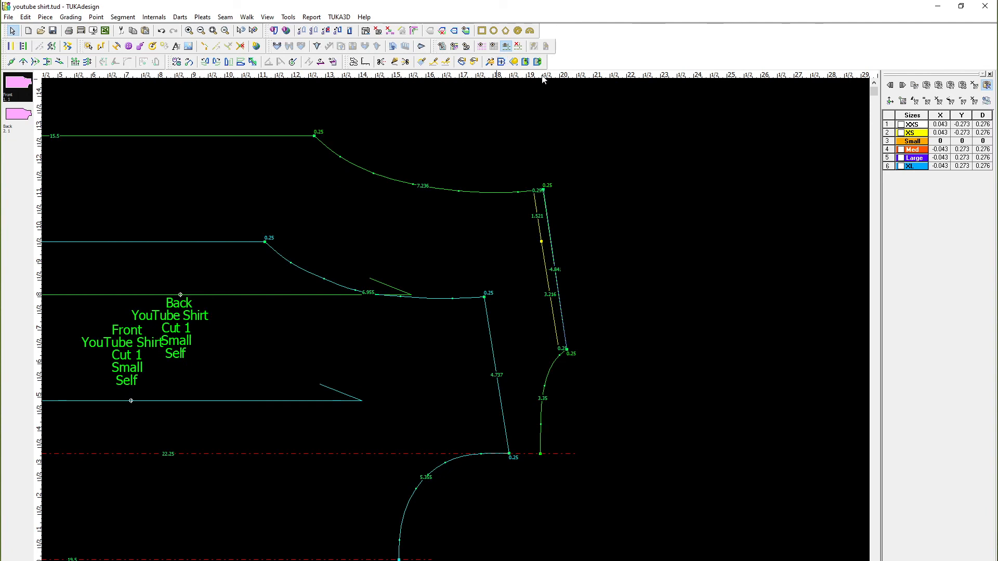
# - Unfold the Back piece's folded shoulder section back out to its original outline
pyautogui.click(542, 242)
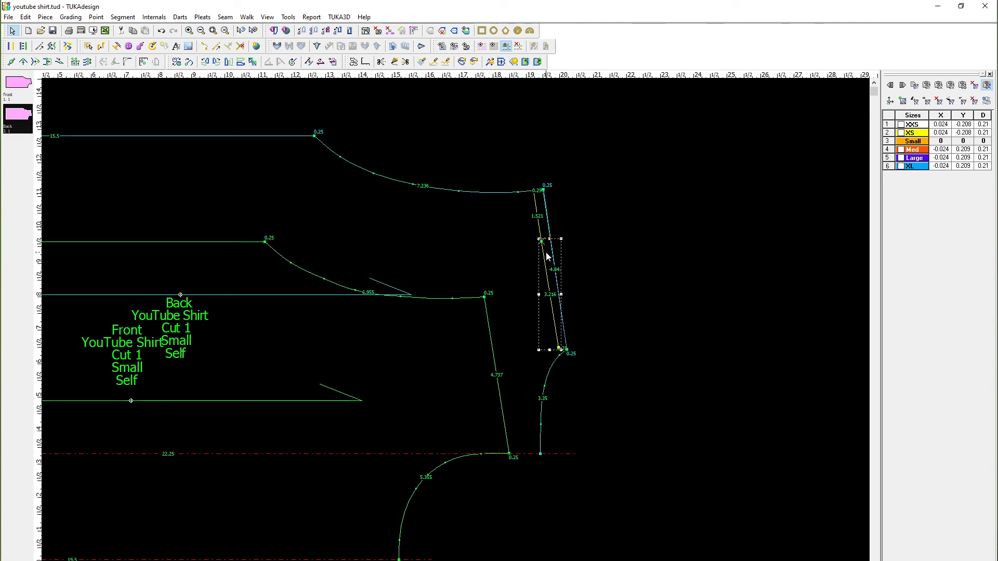
pyautogui.scroll(1, 546, 252)
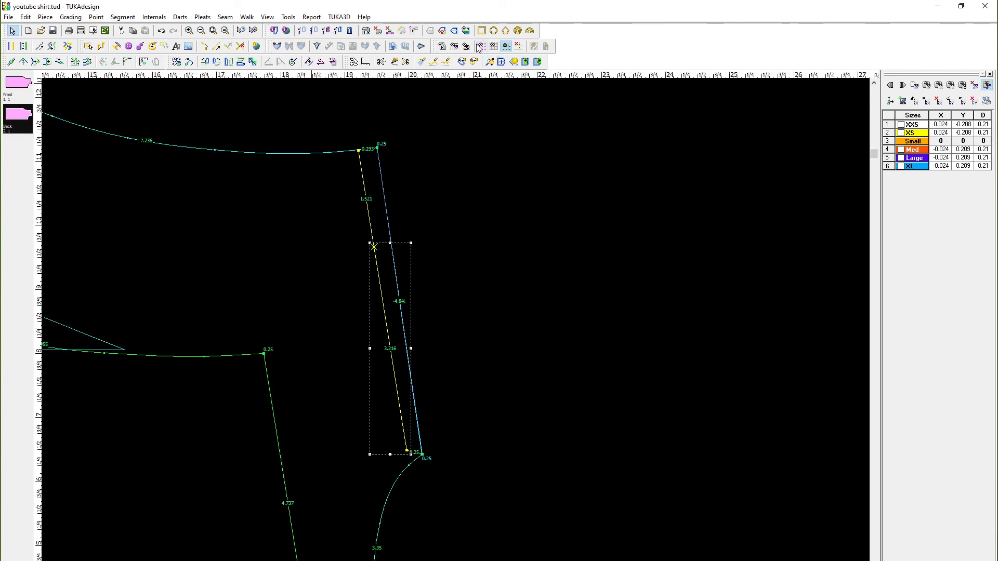
pyautogui.click(538, 66)
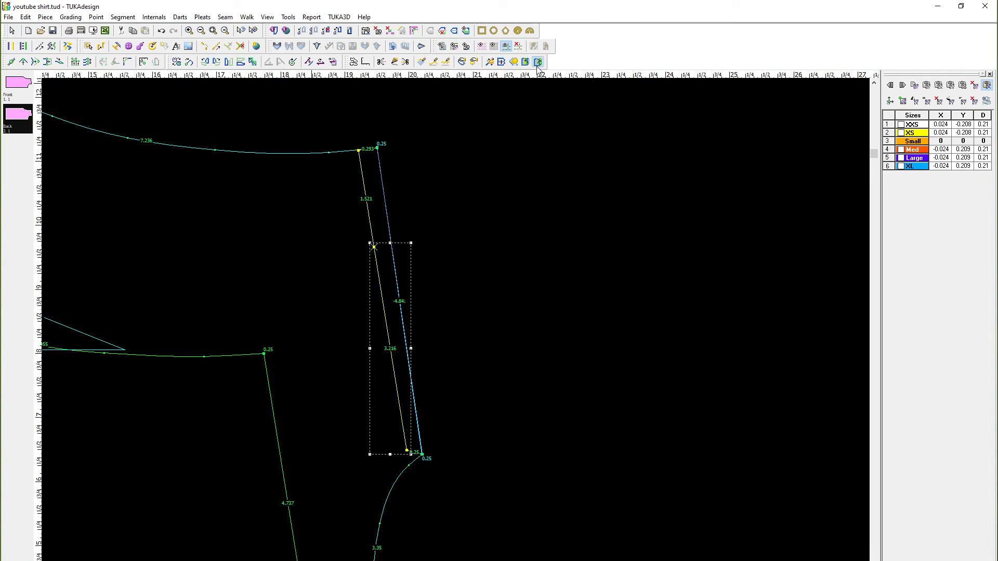
pyautogui.click(379, 150)
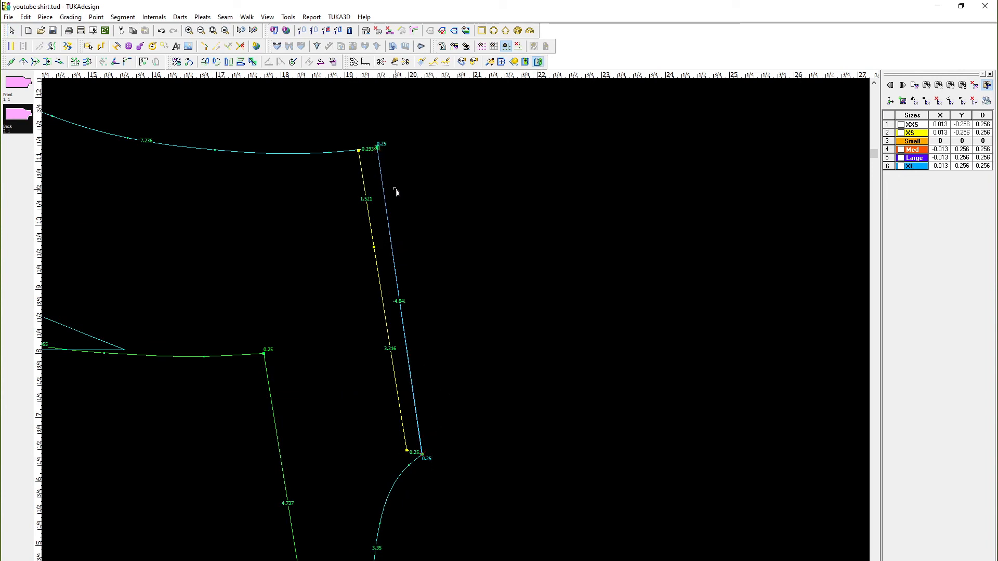
pyautogui.click(373, 237)
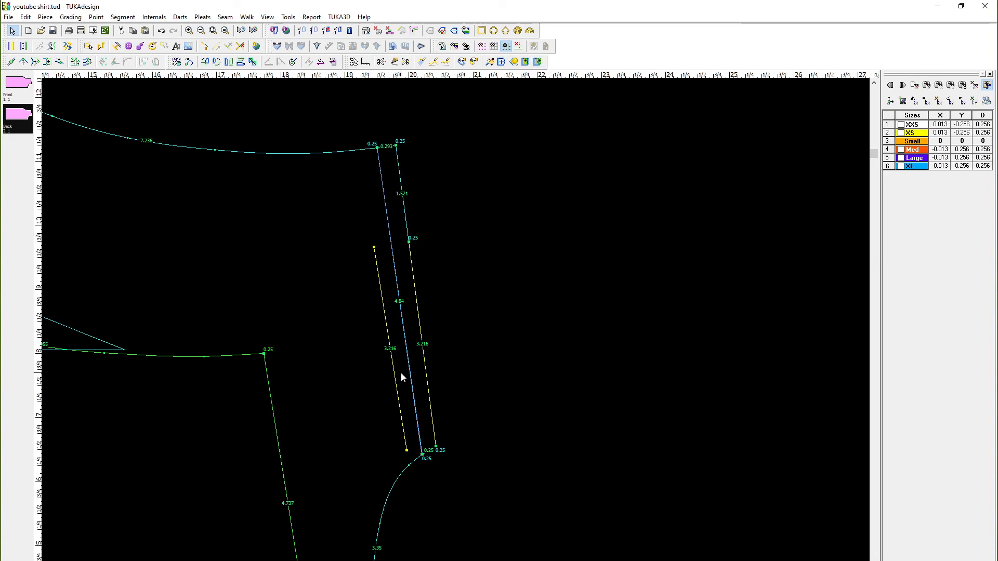
# - Delete the leftover short internal lines and the extra point along the Back piece's outer shoulder seam
pyautogui.click(391, 346)
pyautogui.press('Delete')
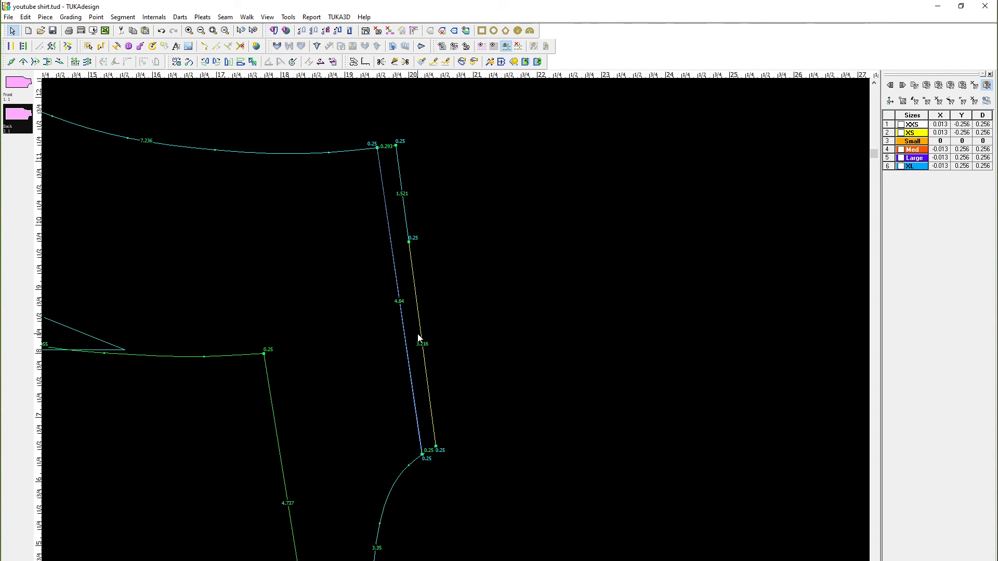
pyautogui.click(409, 243)
pyautogui.click(410, 259)
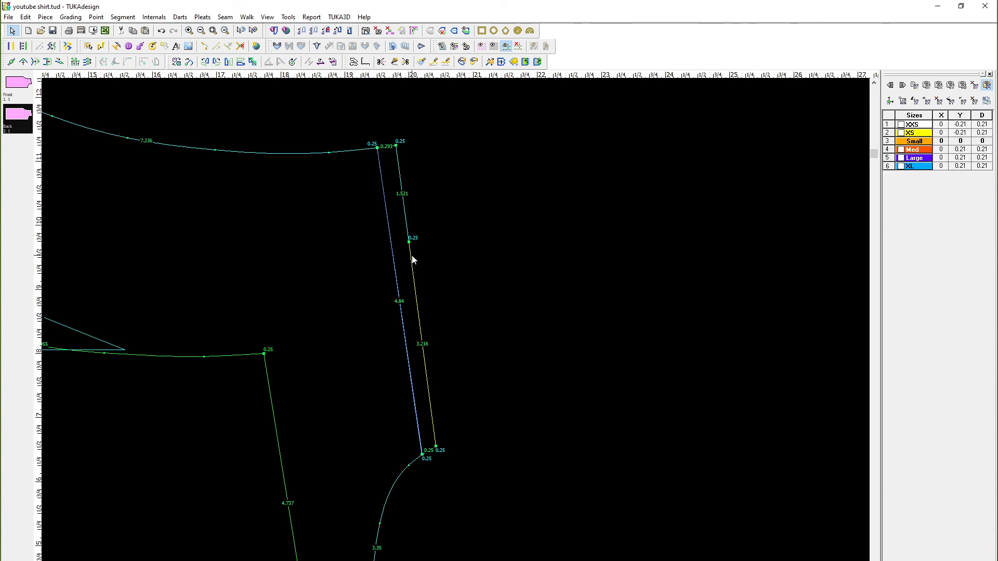
pyautogui.press('Delete')
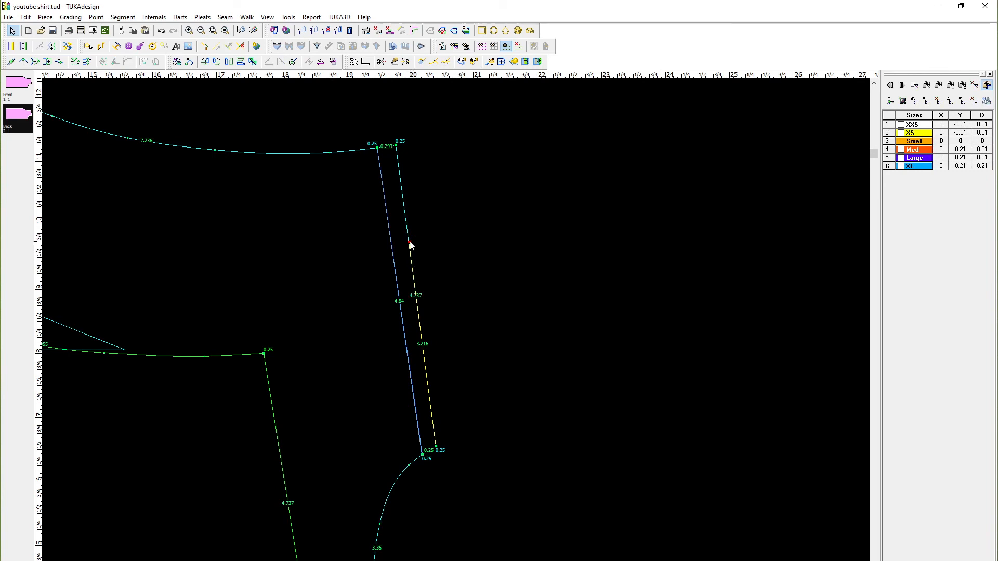
pyautogui.click(409, 244)
pyautogui.press('Delete')
# - Separate the overlapping pieces, placing the Back piece above the Front piece
pyautogui.scroll(-2, 452, 332)
pyautogui.scroll(-3, 453, 331)
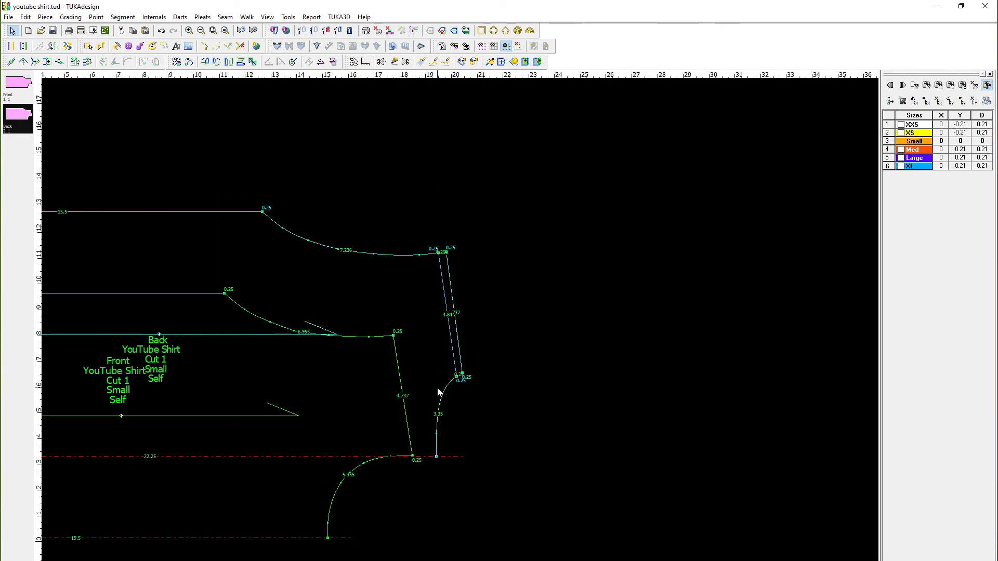
pyautogui.scroll(1, 439, 392)
pyautogui.press('space')
pyautogui.click(460, 199)
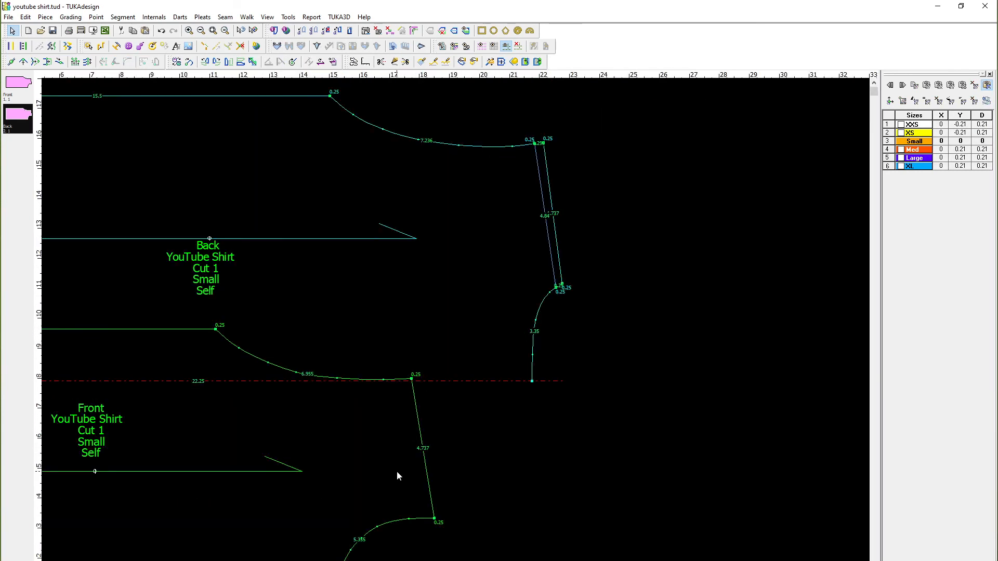
pyautogui.press('space')
pyautogui.click(549, 536)
pyautogui.scroll(2, 455, 329)
pyautogui.scroll(-3, 455, 331)
pyautogui.scroll(-2, 456, 331)
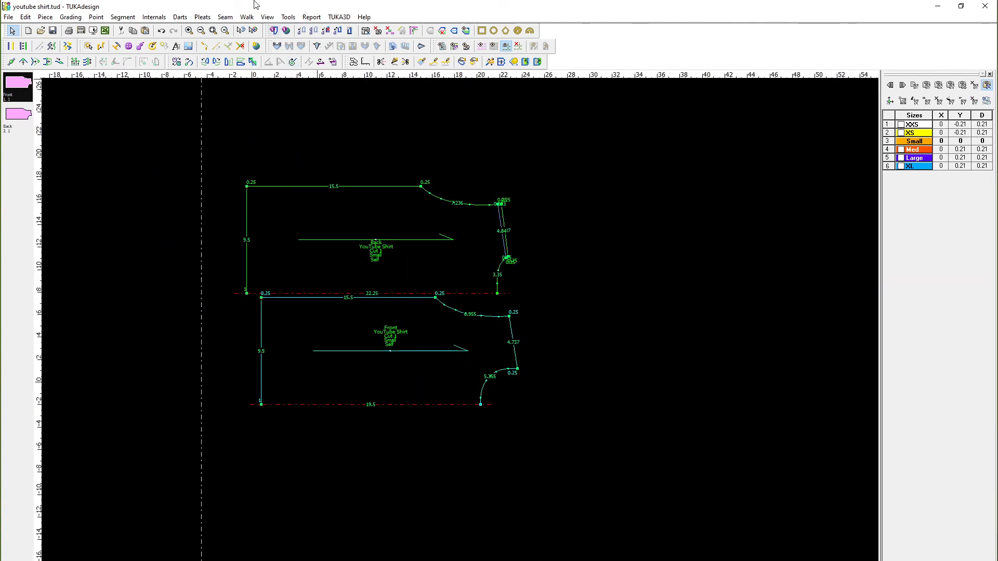
# - Align the Back piece just above the Front with a small gap and display the seam allowances on both pieces
pyautogui.press('space')
pyautogui.click(405, 263)
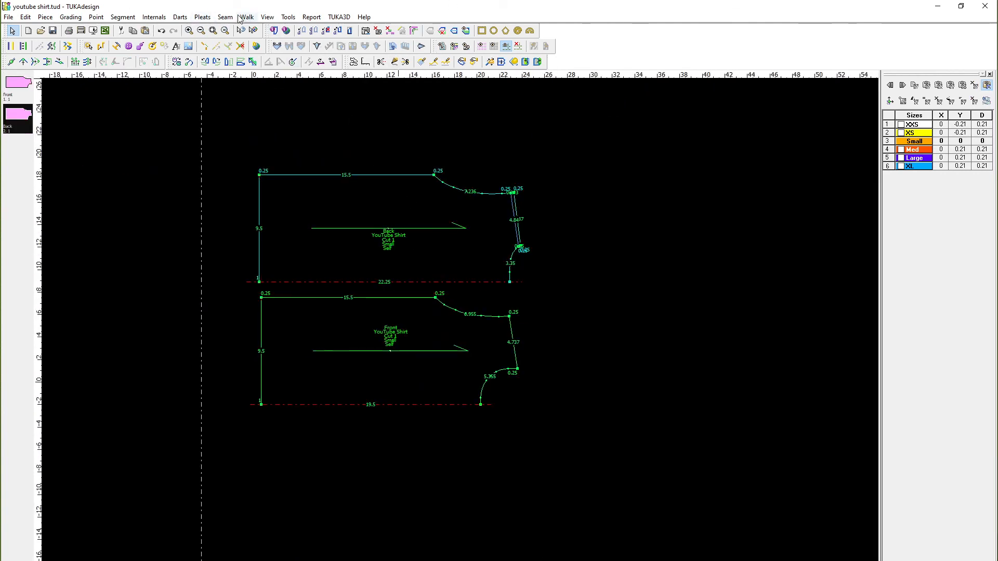
pyautogui.click(267, 17)
pyautogui.click(294, 54)
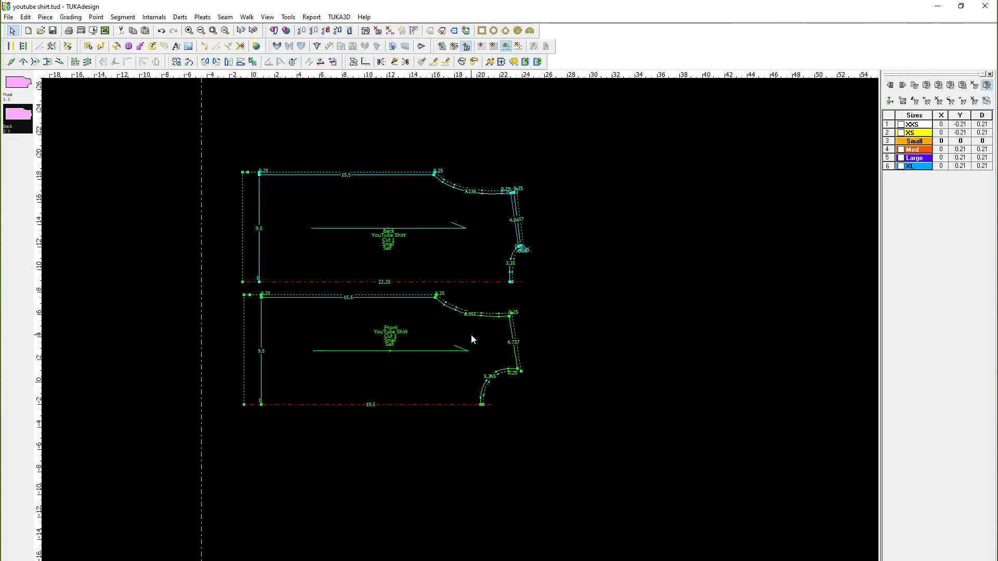
pyautogui.click(9, 17)
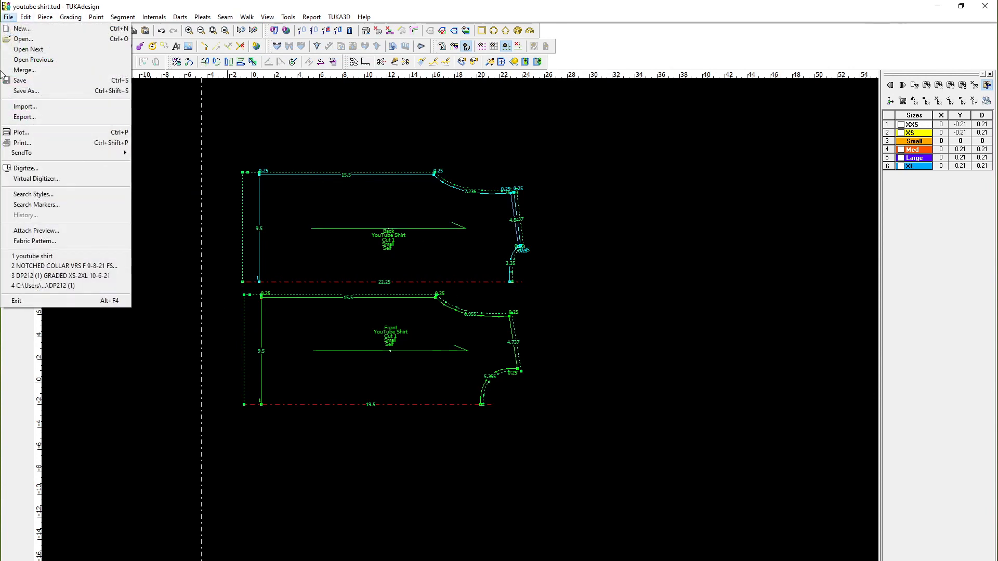
pyautogui.click(40, 145)
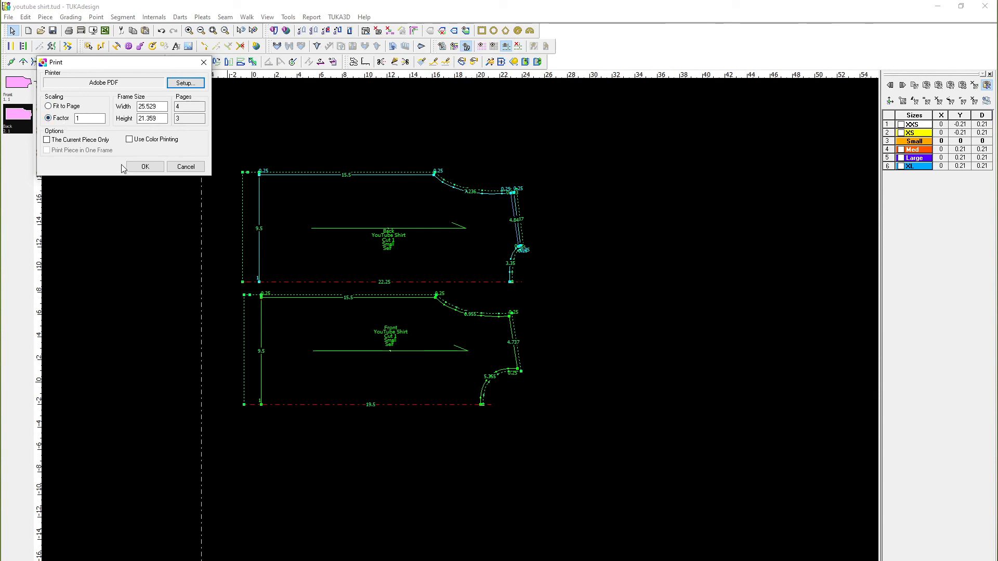
pyautogui.click(150, 167)
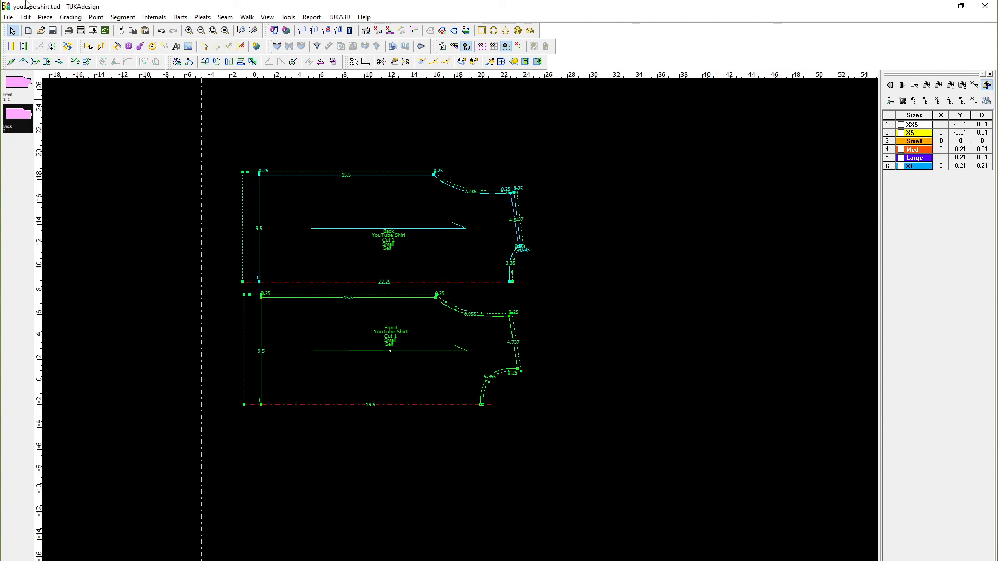
# - Print both pieces at scale factor 1 with Adobe PDF as the printer, on Letter paper in portrait orientation
pyautogui.click(9, 16)
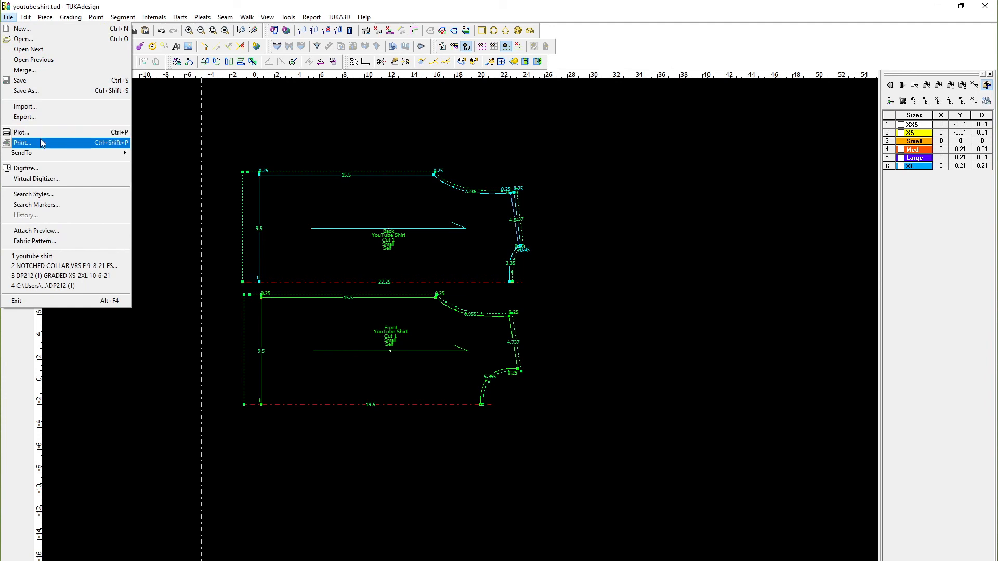
pyautogui.click(40, 142)
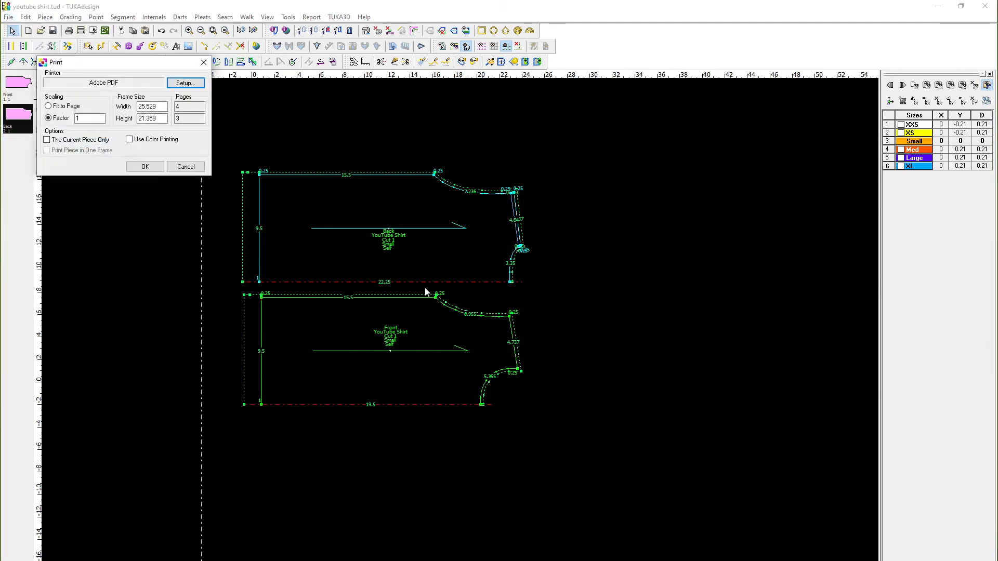
pyautogui.click(178, 86)
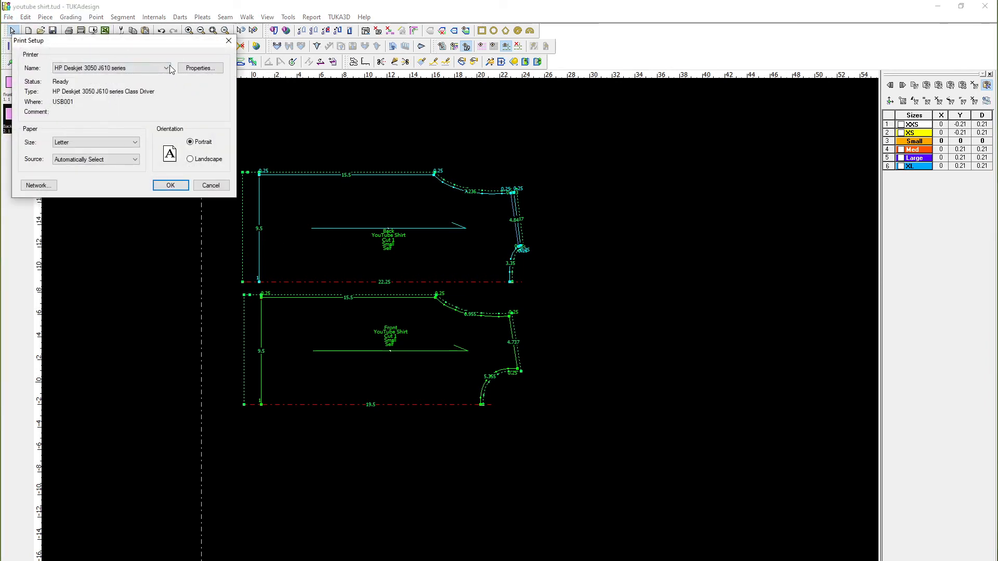
pyautogui.click(134, 65)
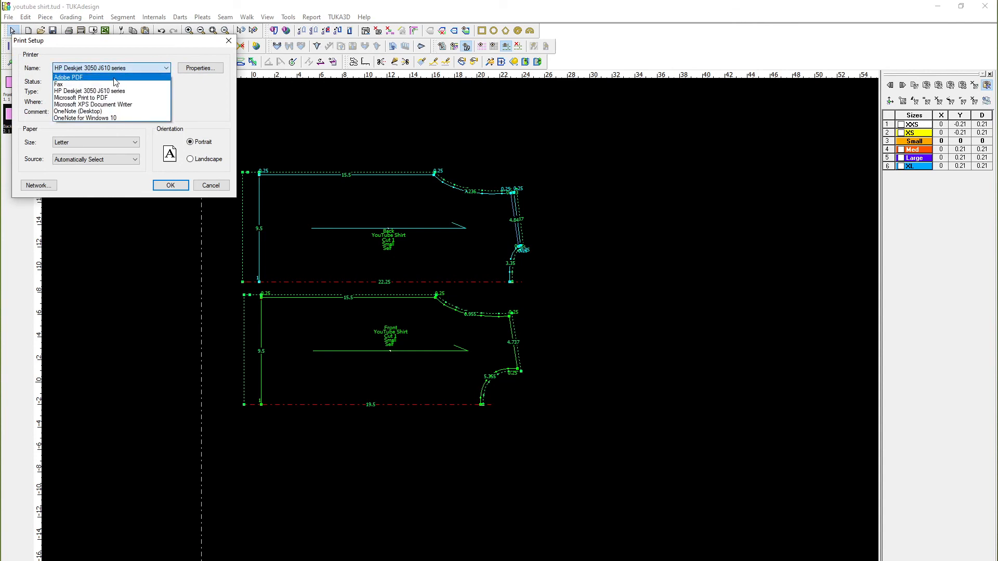
pyautogui.click(115, 82)
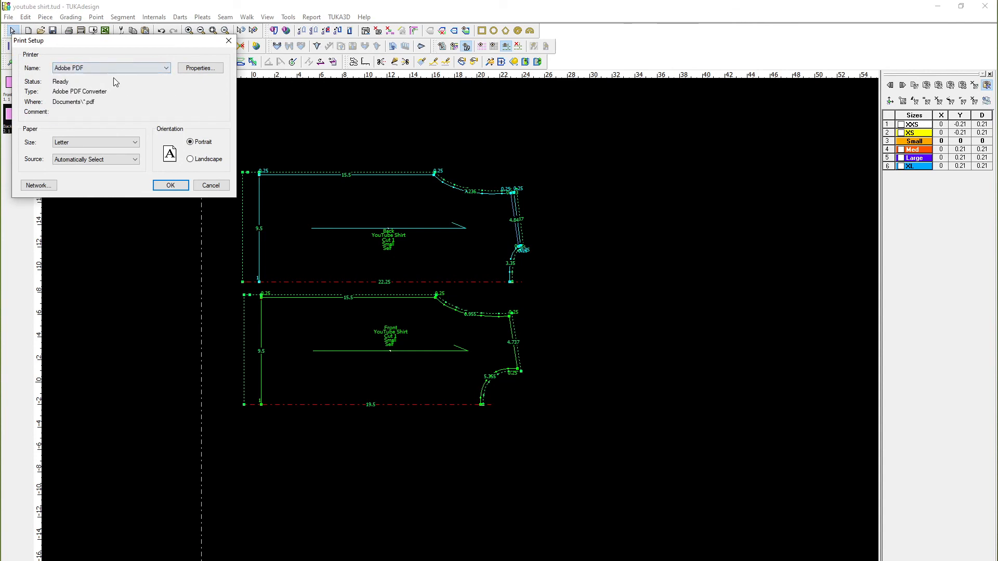
pyautogui.click(176, 189)
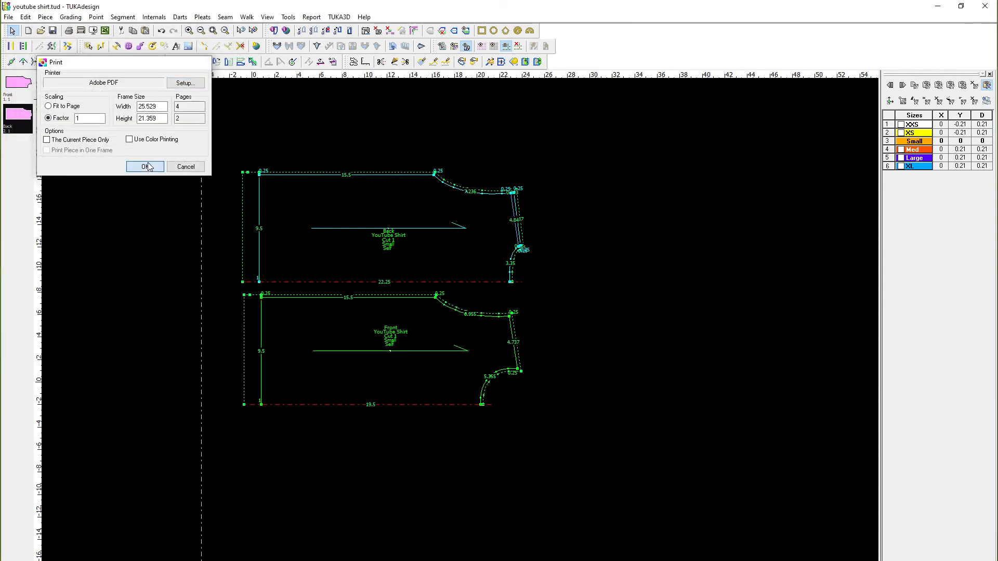
pyautogui.click(145, 166)
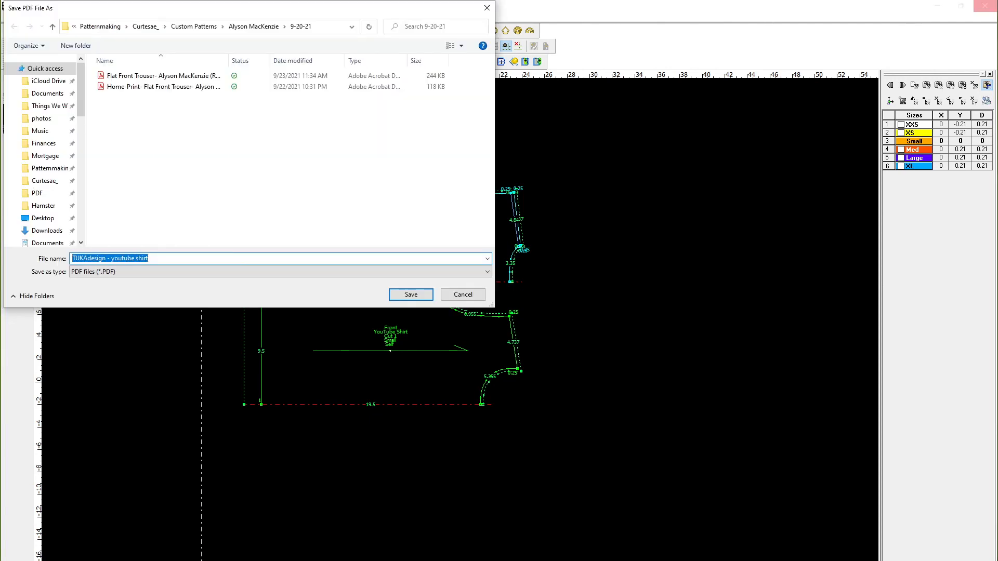
# - Save the PDF to the Desktop as "TUKAdesign - youtube shirt" and review its tiled page layout
pyautogui.moveTo(217, 11); pyautogui.dragTo(784, 0)
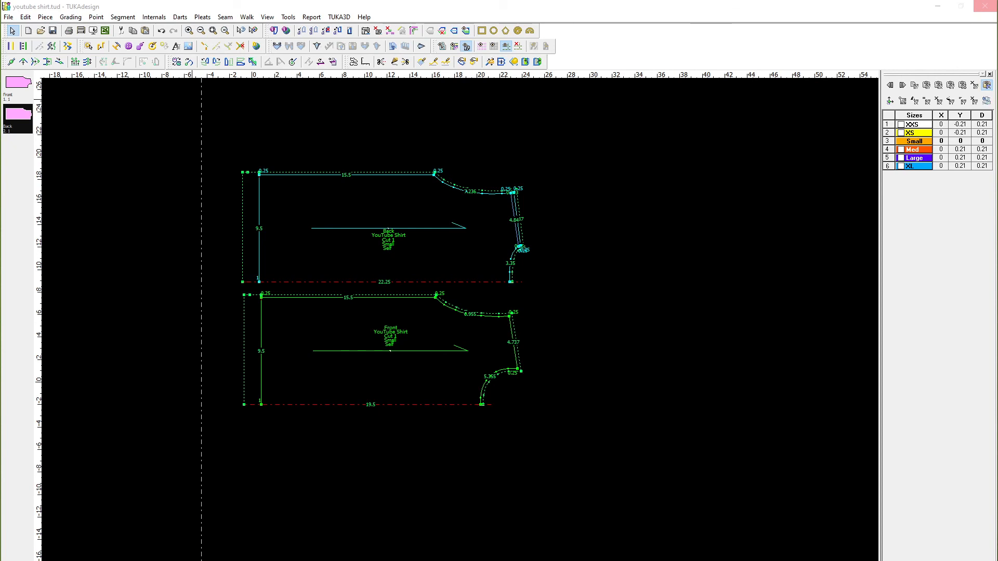
pyautogui.moveTo(650, 0); pyautogui.dragTo(383, 129)
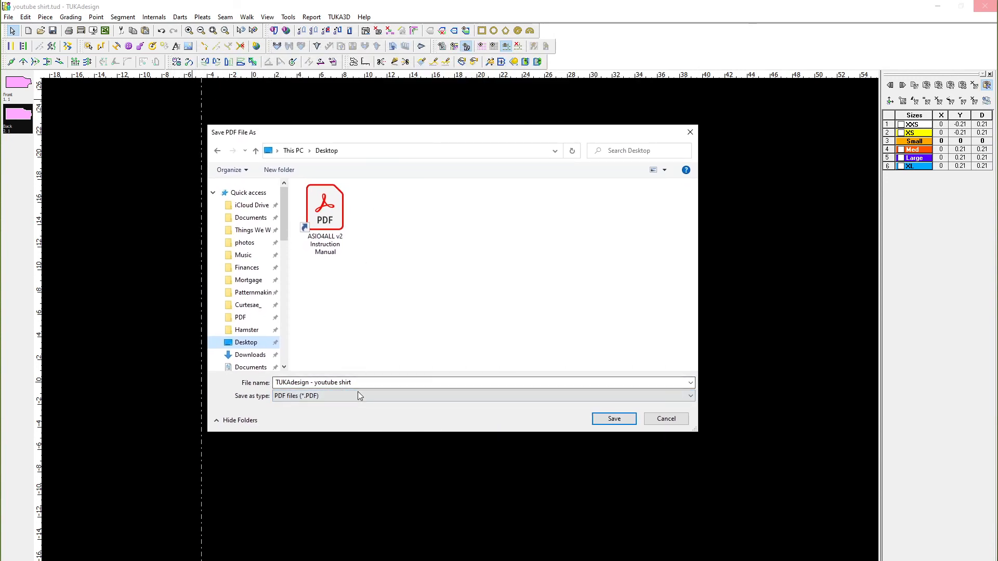
pyautogui.click(615, 419)
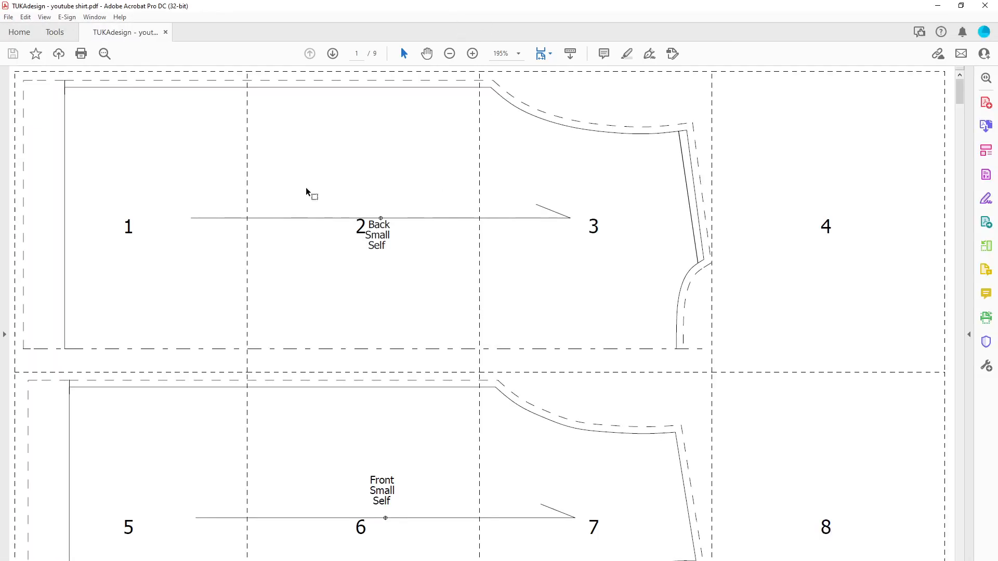
pyautogui.scroll(-5, 315, 525)
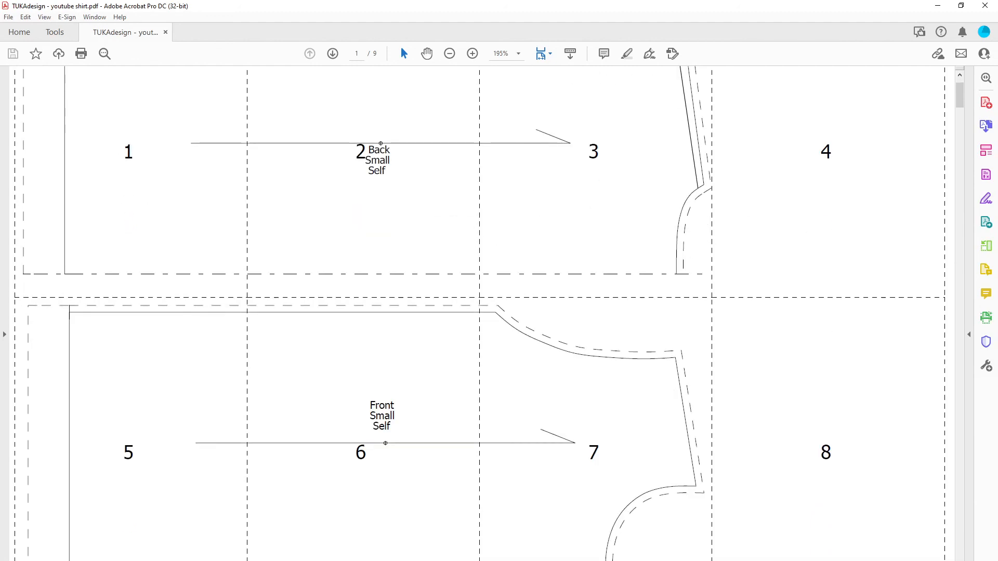
# - Close the tiled PDF and arrange the work area in TUKAdesign with Visible Sizes Only and Include Variation Grading turned off
pyautogui.scroll(5, 314, 525)
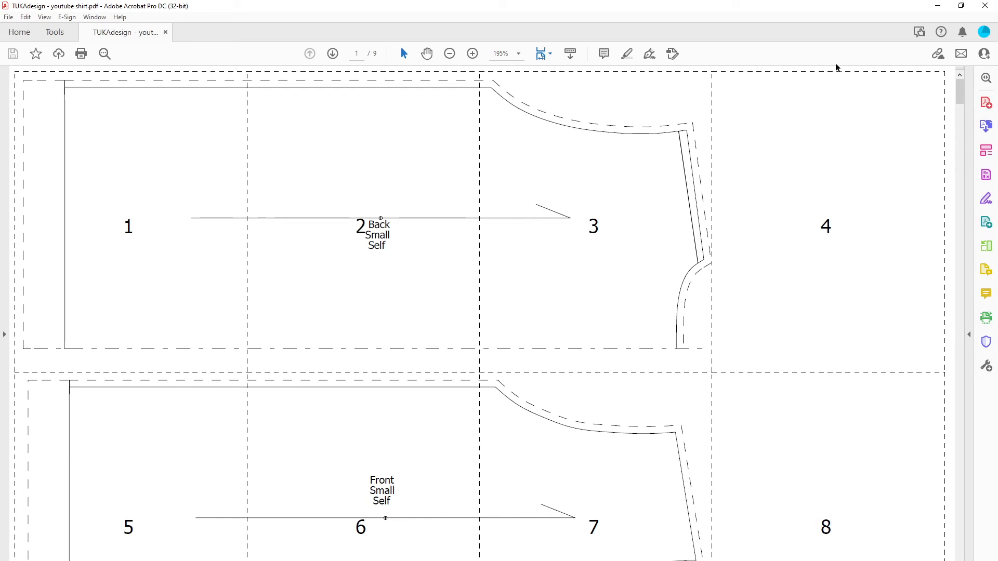
pyautogui.click(984, 6)
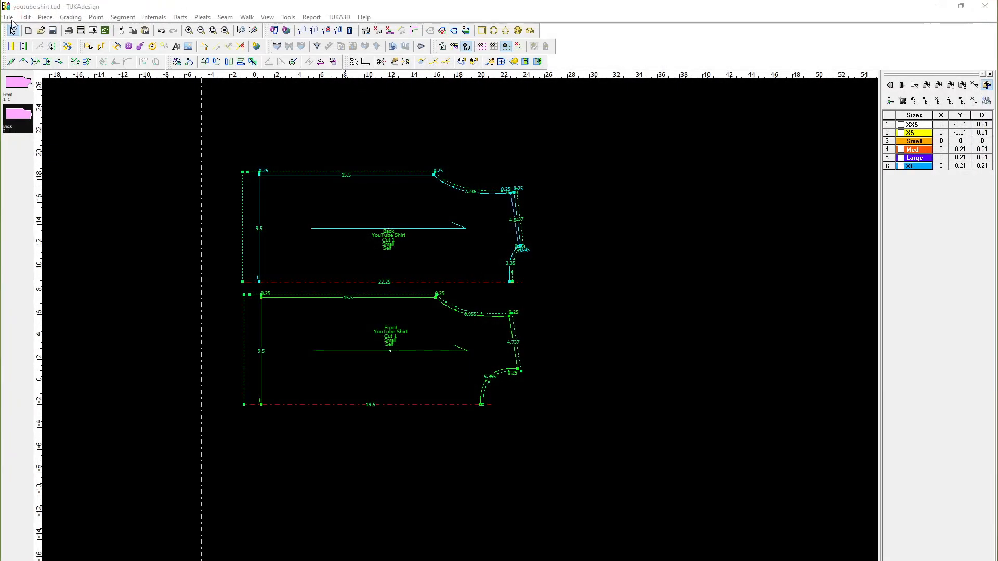
pyautogui.click(10, 17)
pyautogui.moveTo(27, 16)
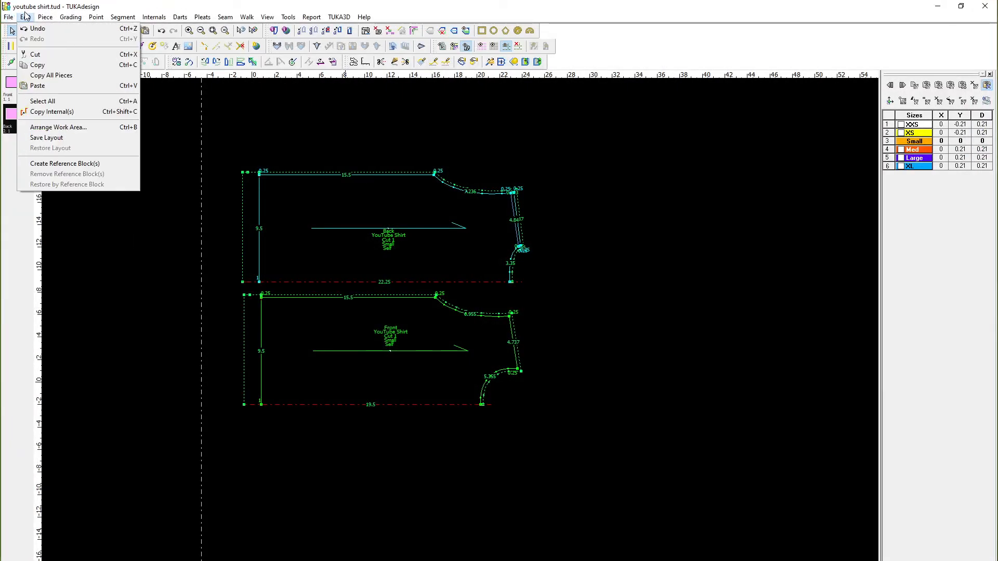
pyautogui.click(62, 129)
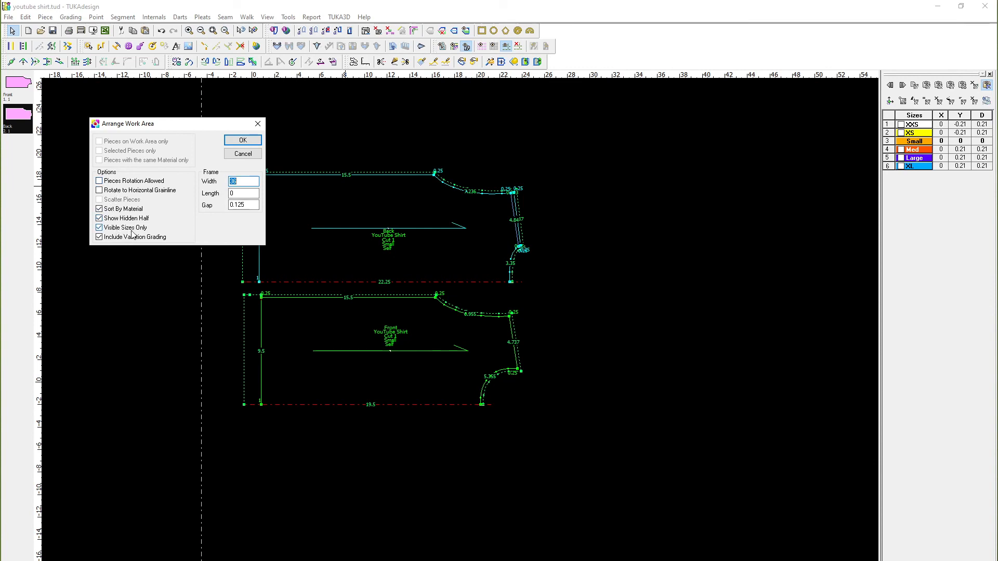
pyautogui.click(100, 229)
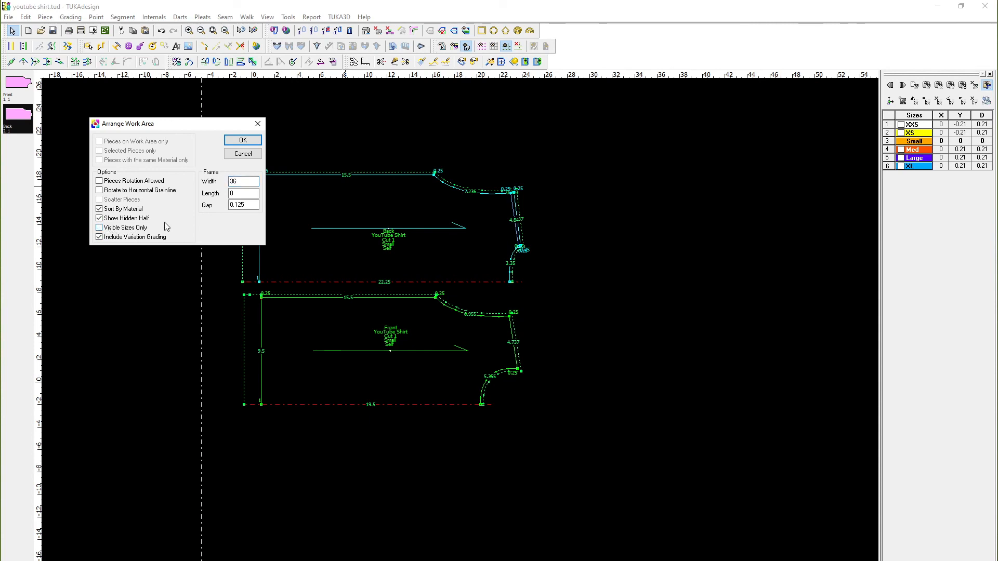
pyautogui.click(99, 238)
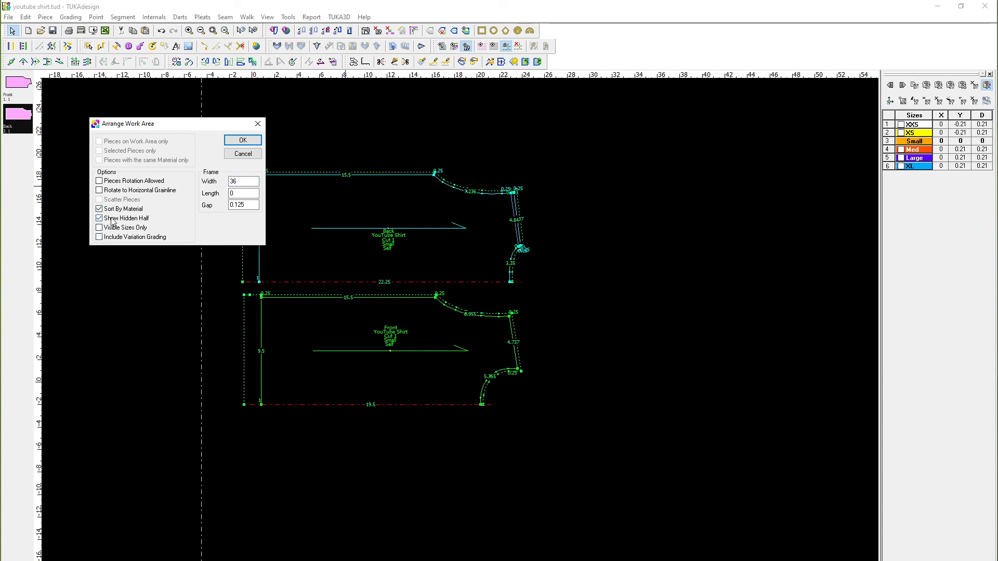
pyautogui.click(240, 141)
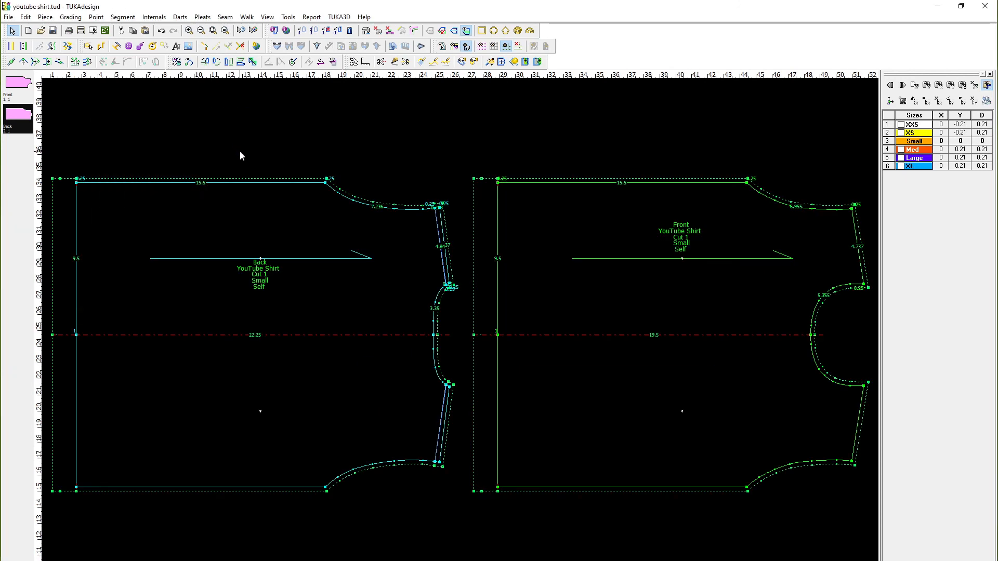
# - Plot the pieces to PDF with the PDF_plot plotter, including all sizes from XXS to XL and plotting each size separately
pyautogui.click(9, 17)
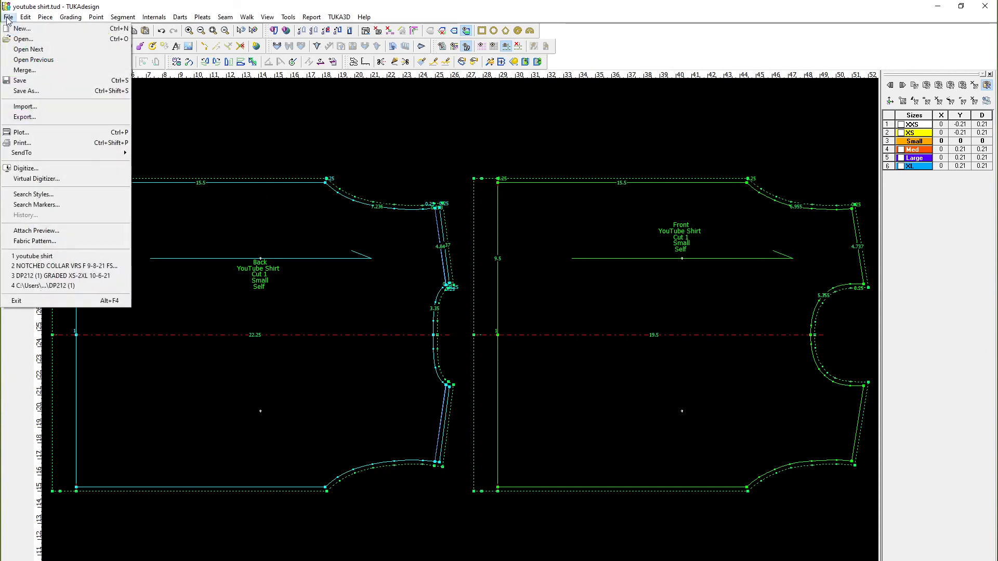
pyautogui.click(58, 148)
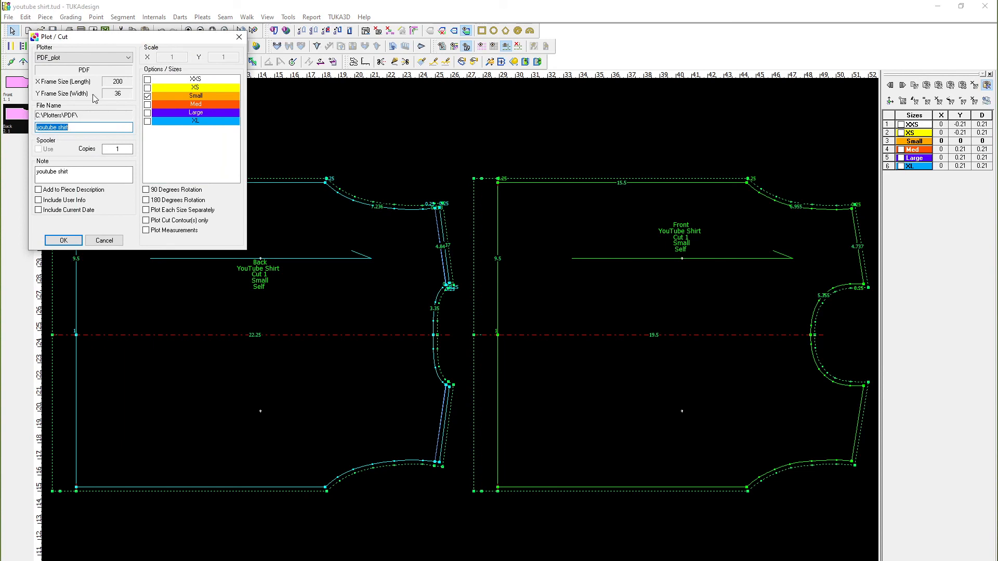
pyautogui.click(147, 80)
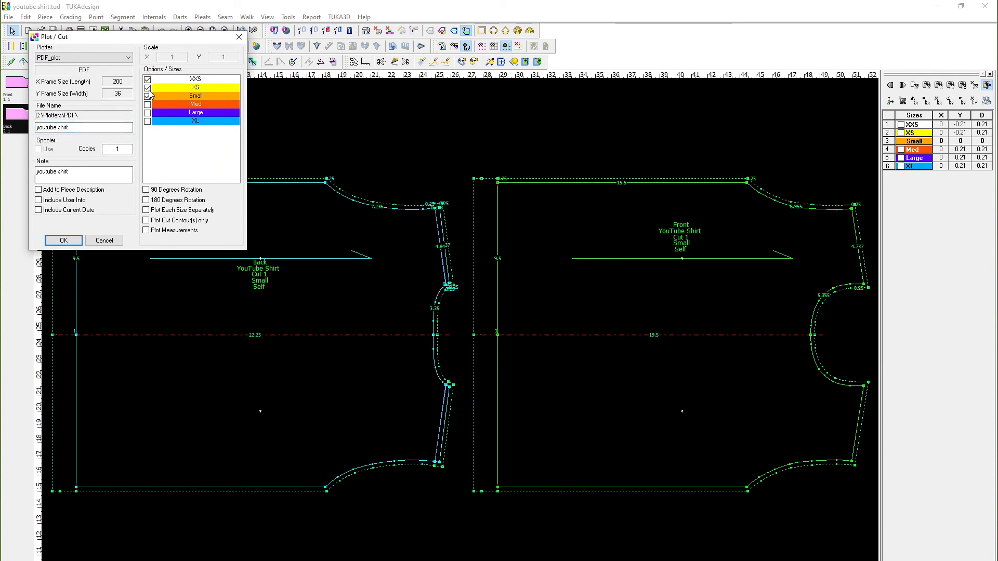
pyautogui.click(147, 104)
pyautogui.click(148, 113)
pyautogui.click(148, 121)
pyautogui.click(157, 210)
pyautogui.click(64, 242)
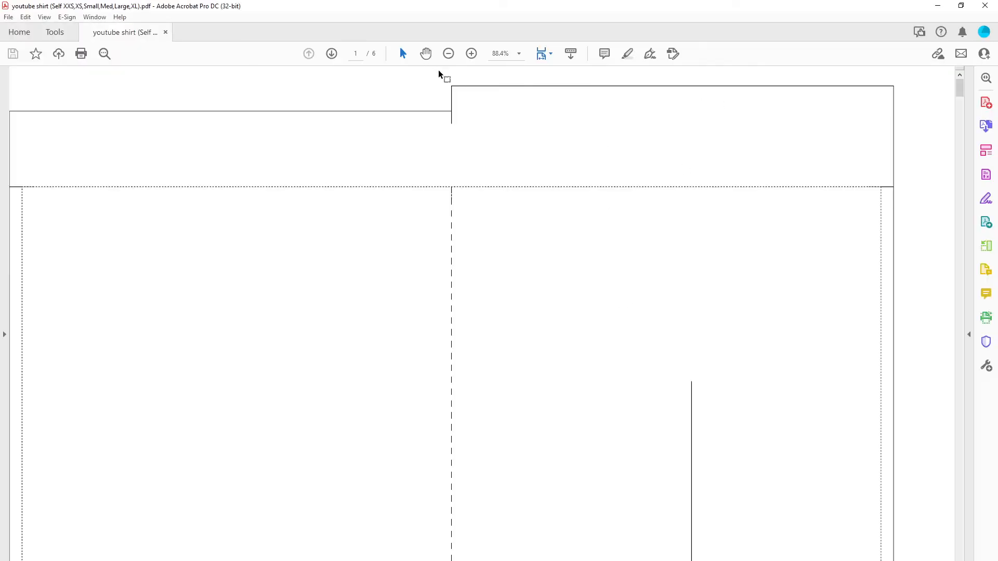
# - Examine the full-size Back and Front pieces for each size across the plotted PDF's pages, and close the file
pyautogui.click(448, 54)
pyautogui.click(449, 54)
pyautogui.click(449, 54)
pyautogui.click(448, 55)
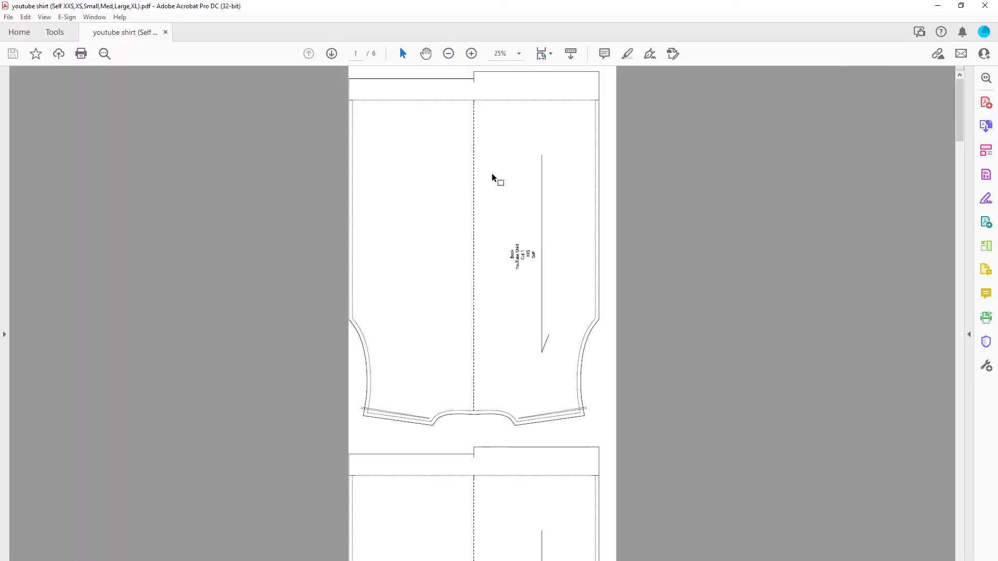
pyautogui.scroll(-3, 502, 280)
pyautogui.scroll(-2, 472, 270)
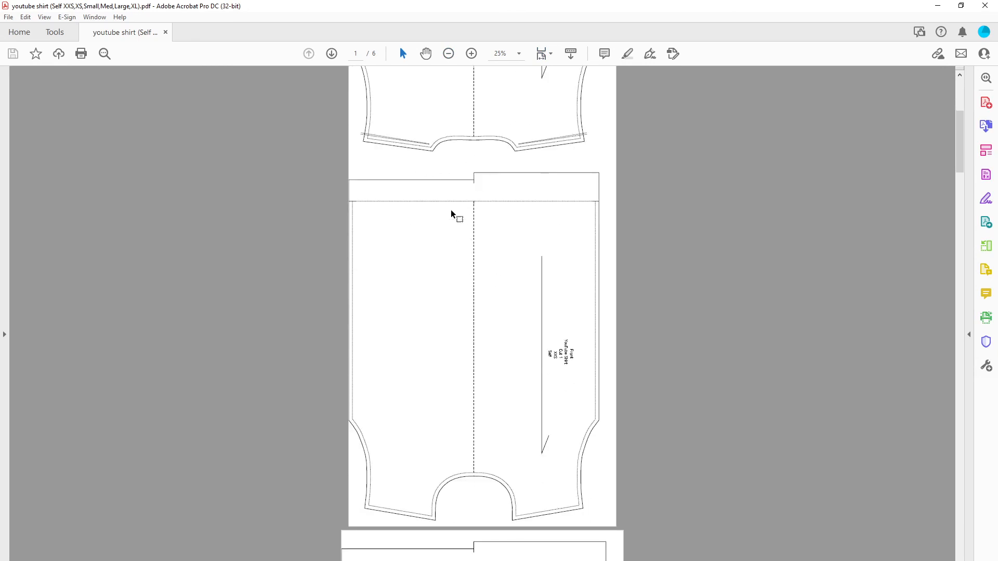
pyautogui.scroll(-8, 508, 302)
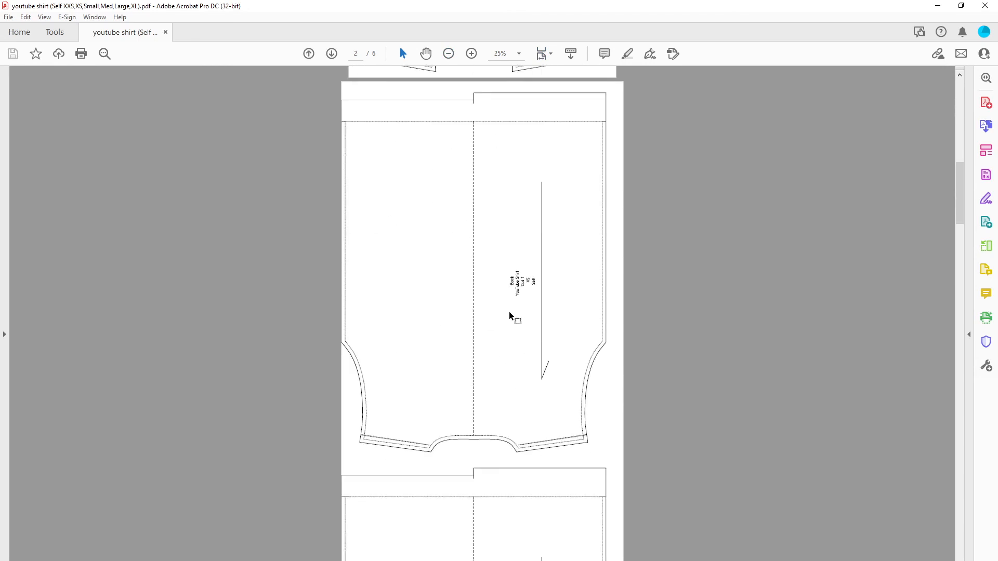
pyautogui.scroll(-5, 515, 311)
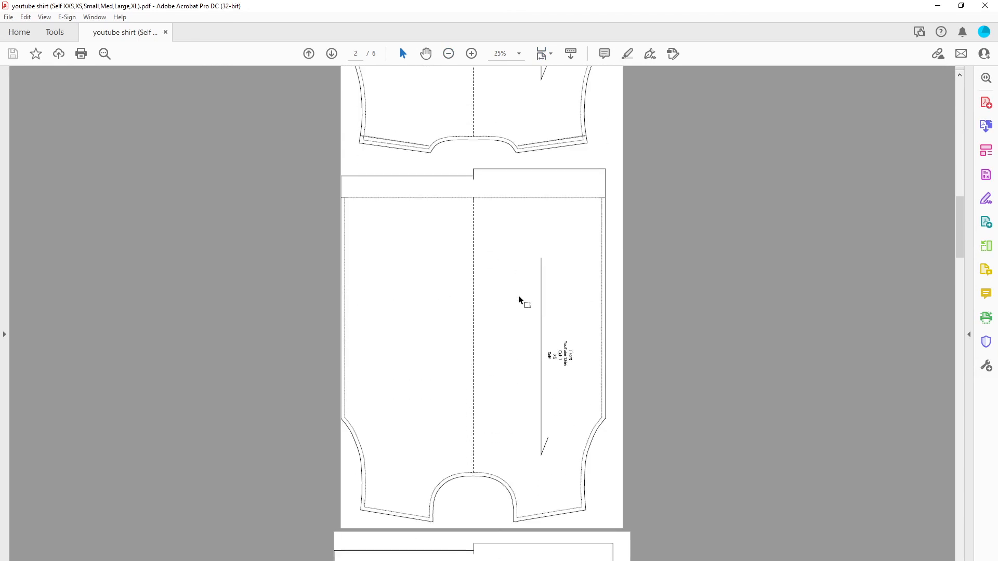
pyautogui.scroll(-4, 517, 297)
pyautogui.scroll(-10, 515, 305)
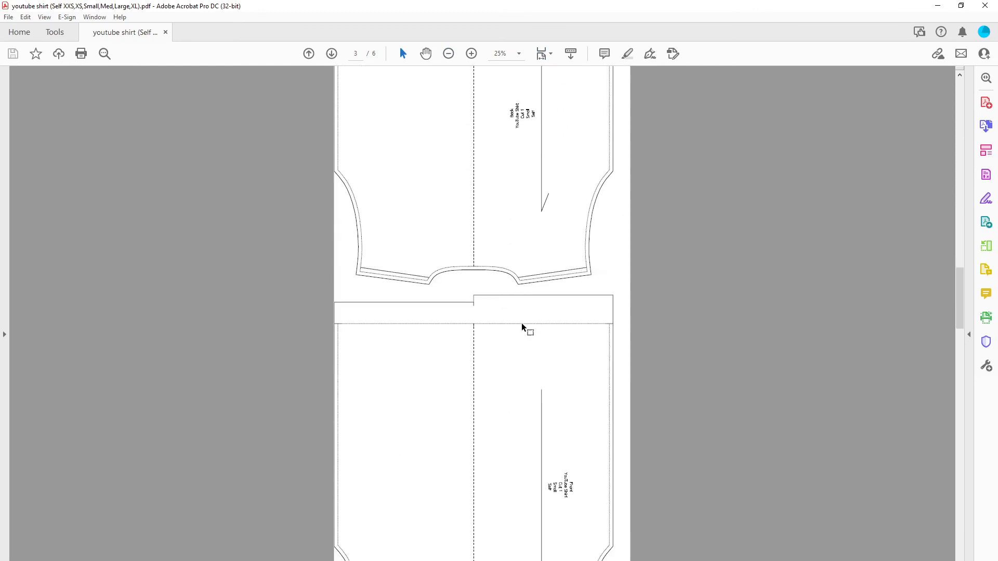
pyautogui.scroll(-8, 476, 346)
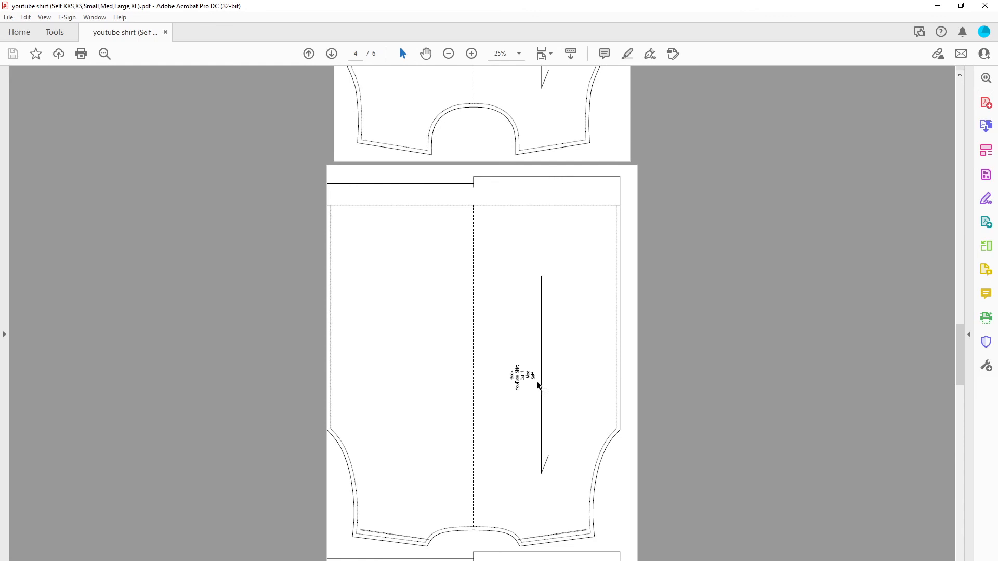
pyautogui.scroll(-6, 541, 405)
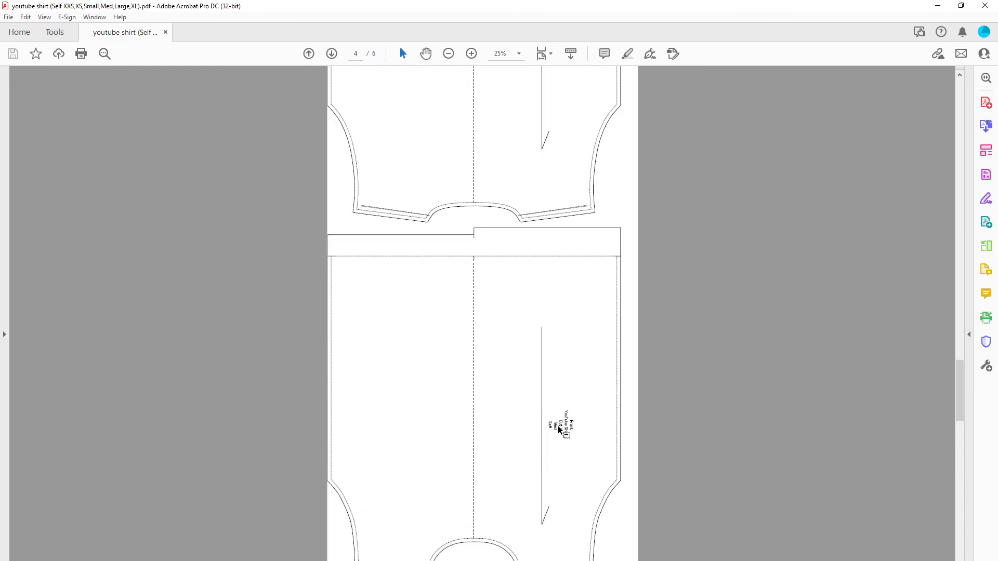
pyautogui.scroll(-7, 551, 447)
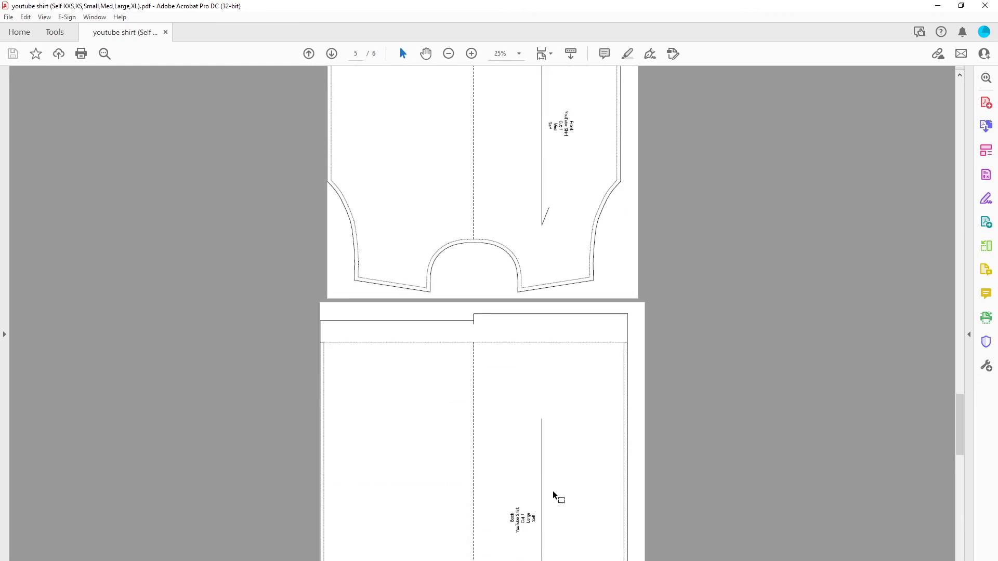
pyautogui.scroll(-9, 538, 443)
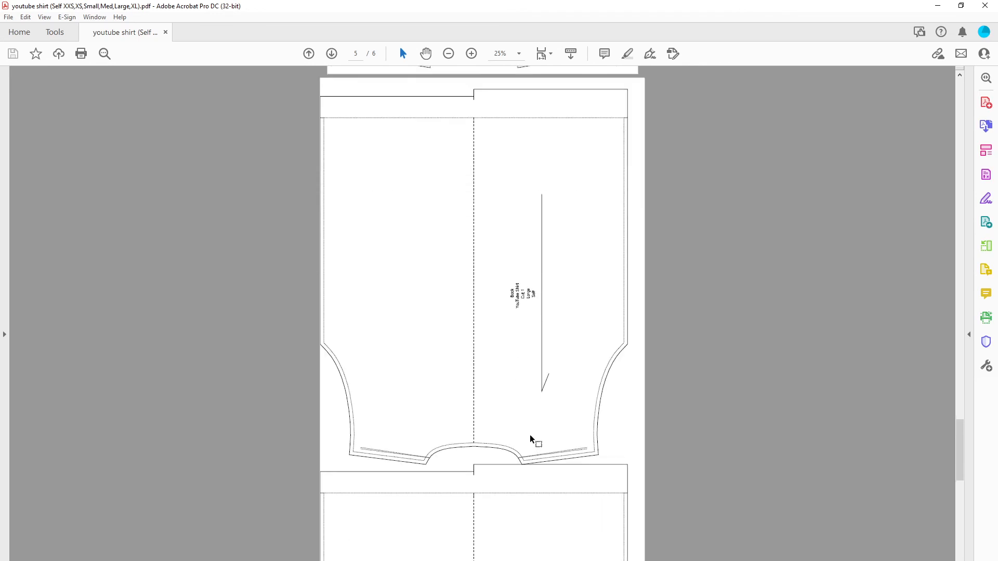
pyautogui.scroll(-2, 535, 391)
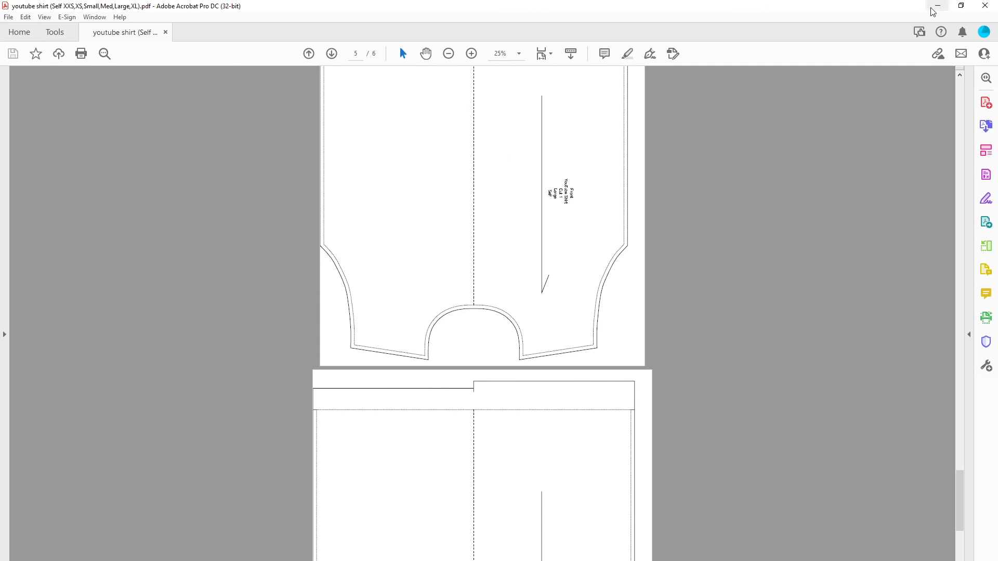
pyautogui.click(985, 8)
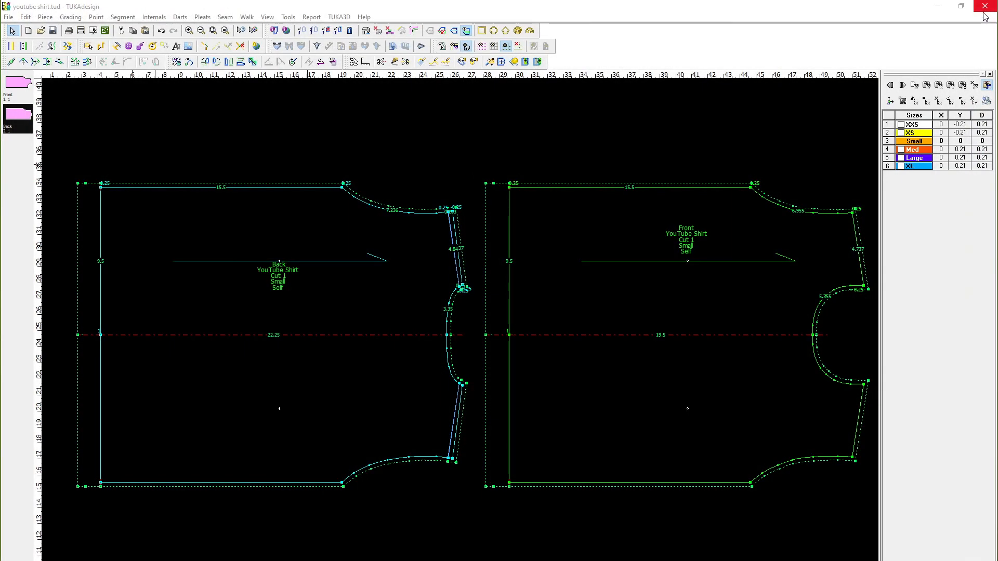